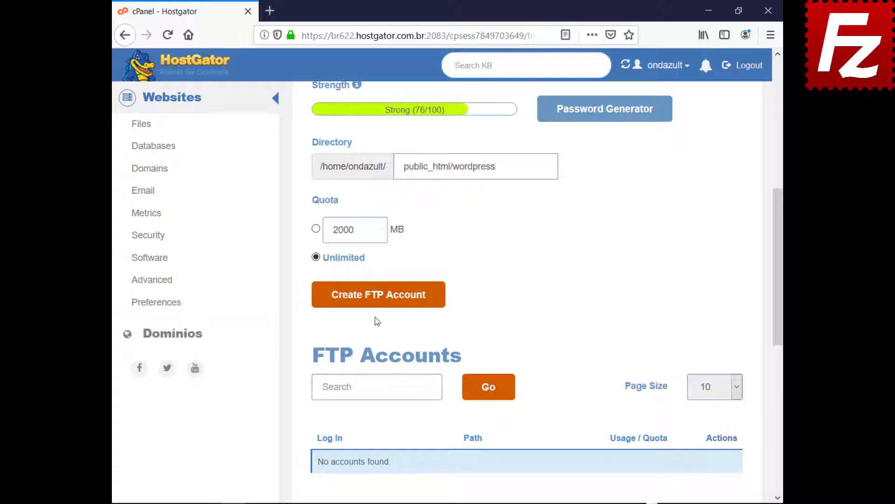
Create the FTP account with directory public_html/wordpress and unlimited quota.
left_click(377, 301)
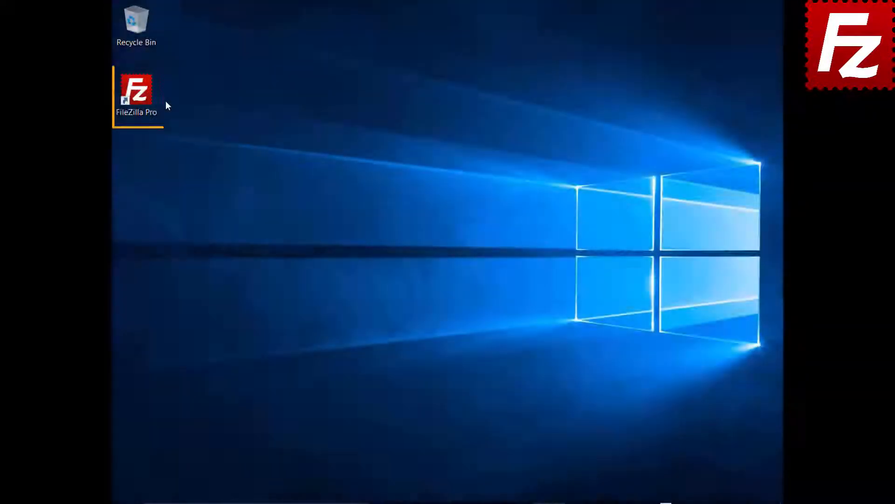
Switch to FileZilla Pro and add a new site named Wordpress in the Site Manager.
double_click(142, 96)
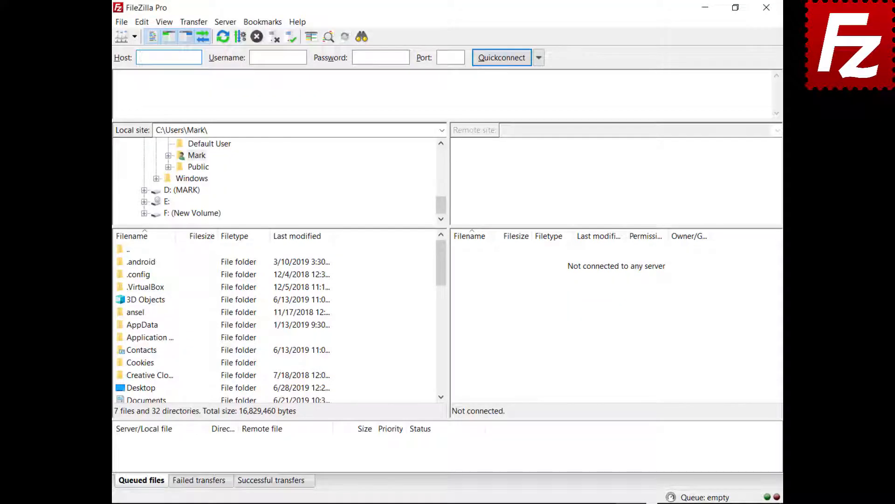
left_click(121, 22)
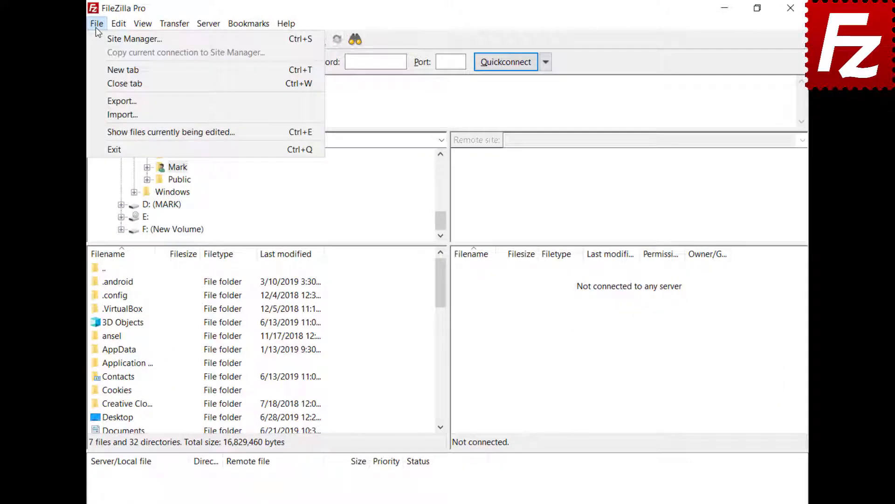
left_click(98, 38)
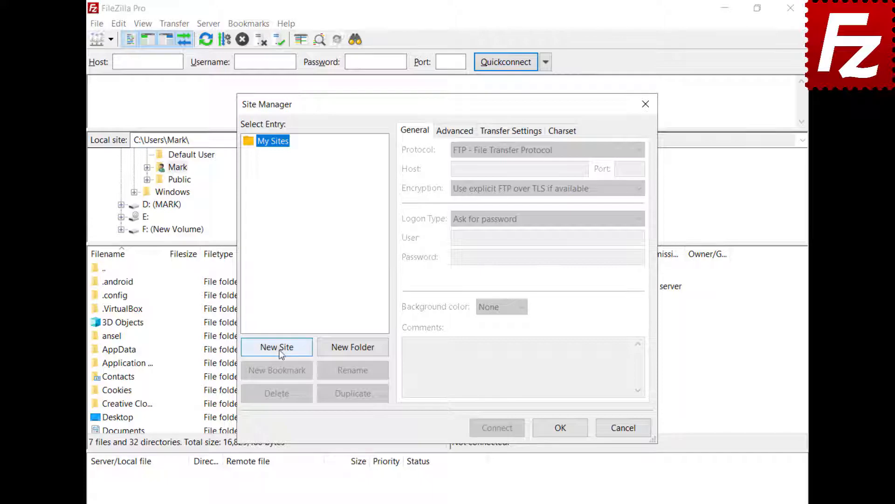
left_click(280, 351)
type("Wordpress")
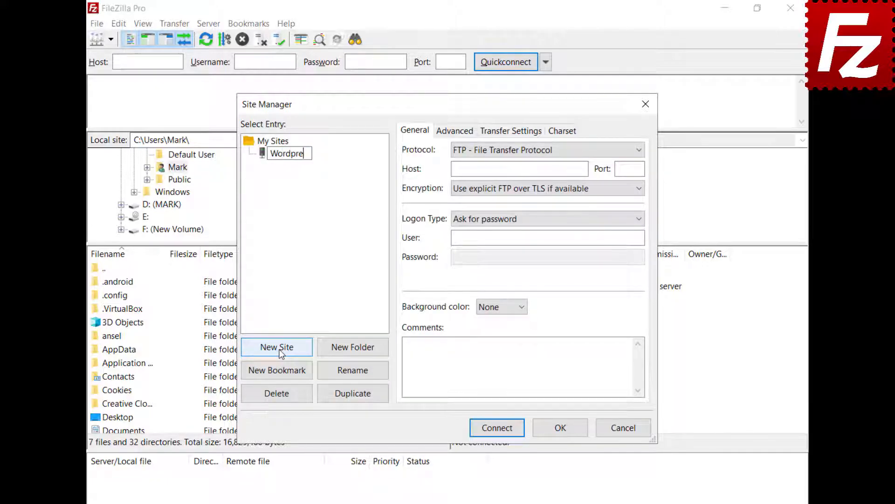
Set the Wordpress site's host to ftp.ondazultecnologia.com with Normal logon type, and enter the FTP account's user name and password.
left_click(520, 168)
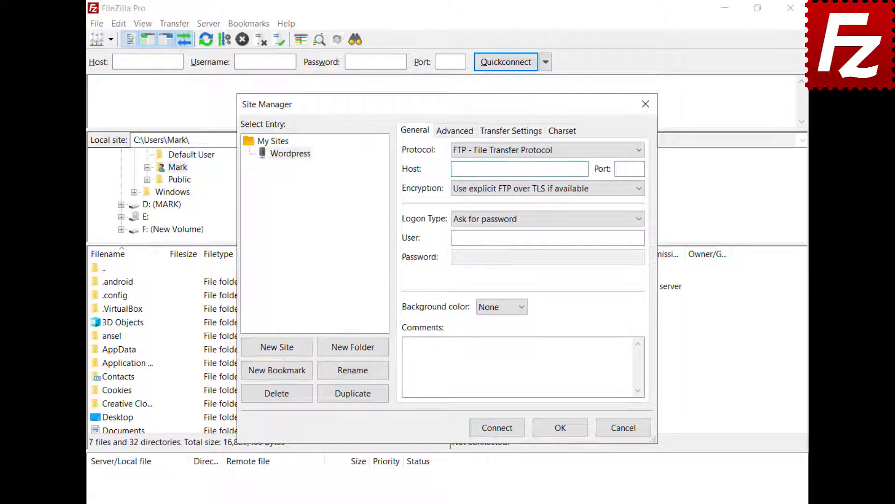
type("ftp.ondazultecnologia.com")
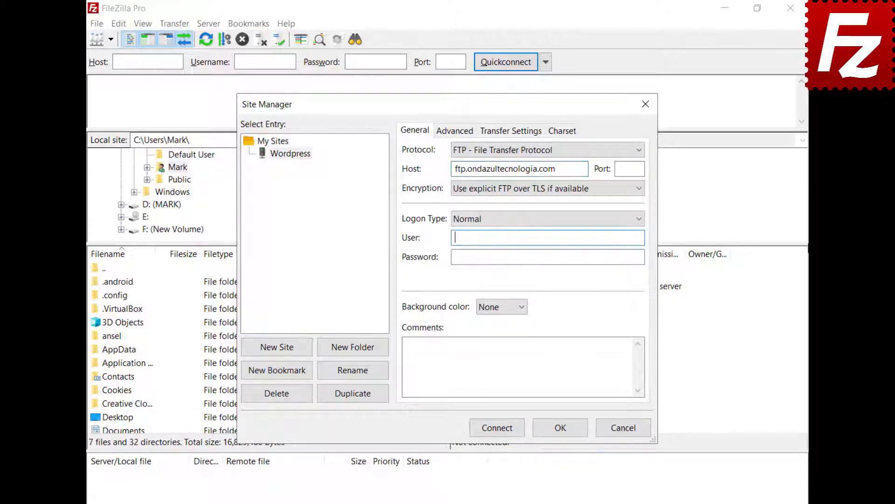
left_click(548, 237)
key("ctrl+v")
left_click(548, 256)
key("ctrl+v")
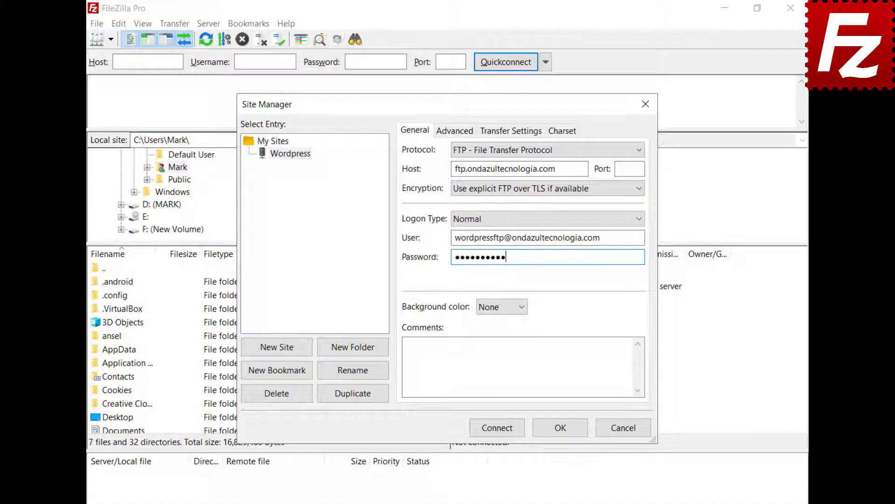
Connect to the Wordpress site and accept its server certificate, always trusting it in future sessions.
left_click(497, 427)
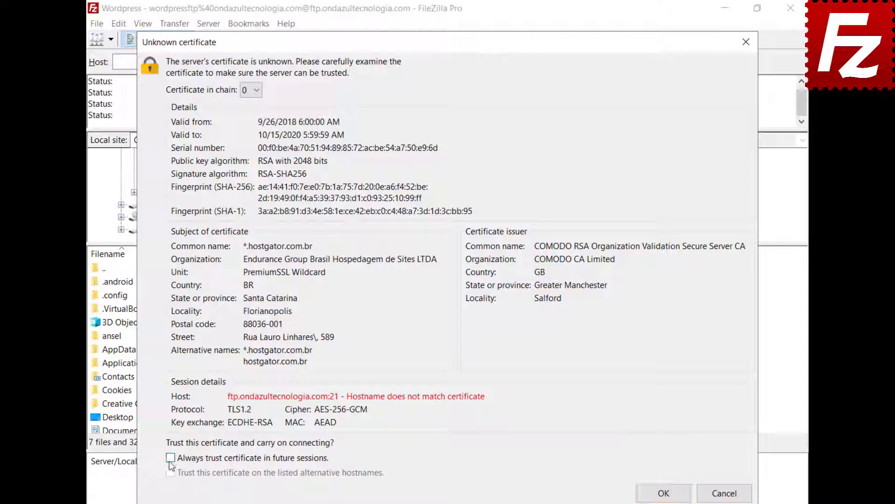
left_click(170, 458)
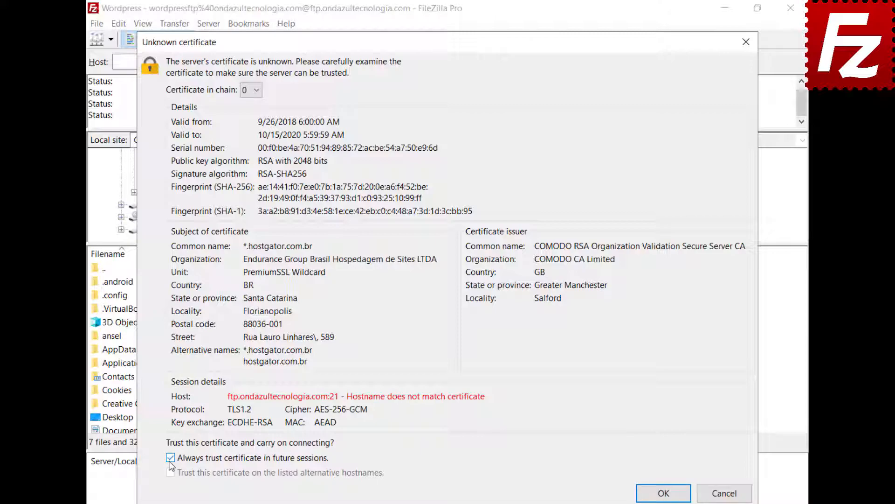
left_click(664, 493)
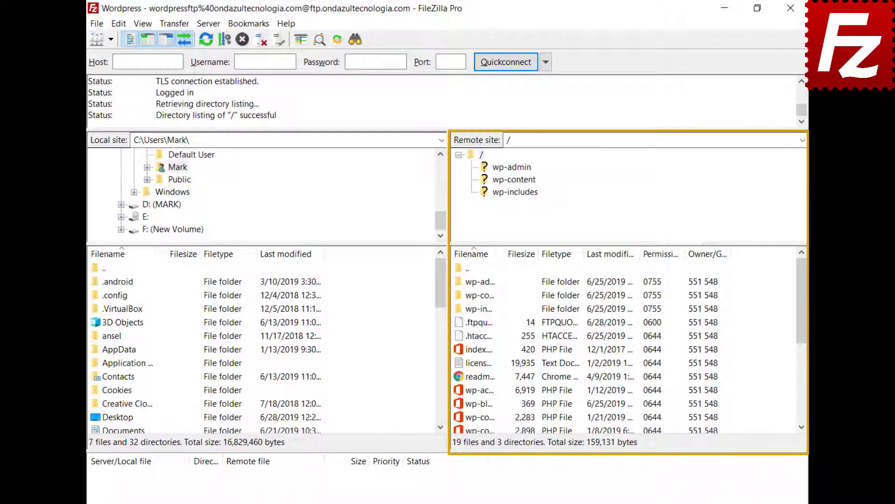
Open the remote wp-blog-header.php for editing and insert the line "Enter a new line here" above <?php.
right_click(461, 400)
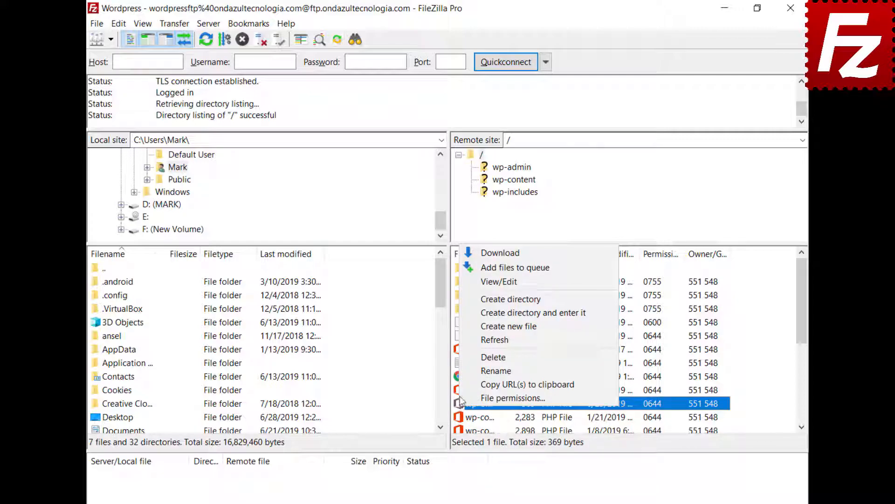
left_click(471, 282)
key("Return")
key("Up")
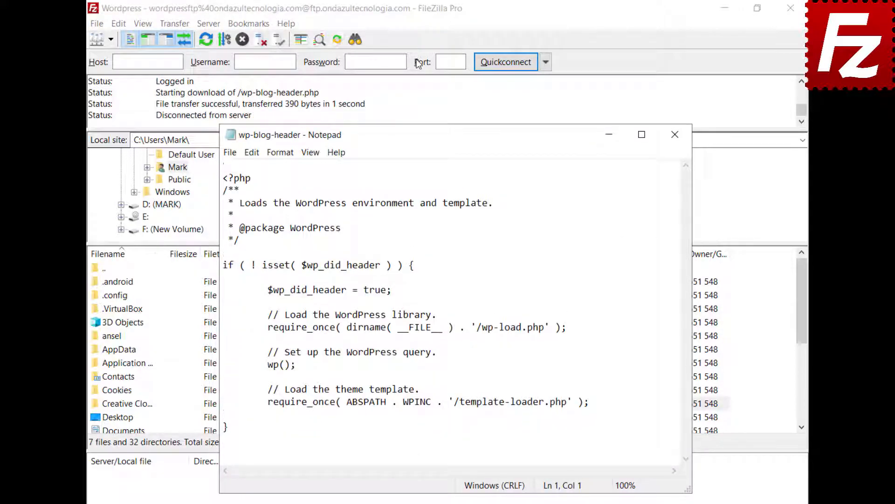
type("Enter a new line here")
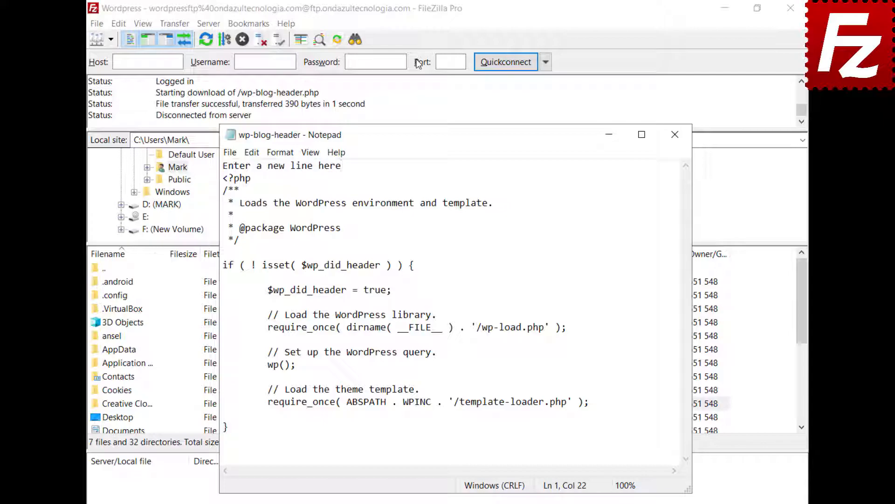
Exit Notepad saving the changes to wp-blog-header.php, and upload the edited file back to the server.
left_click(229, 152)
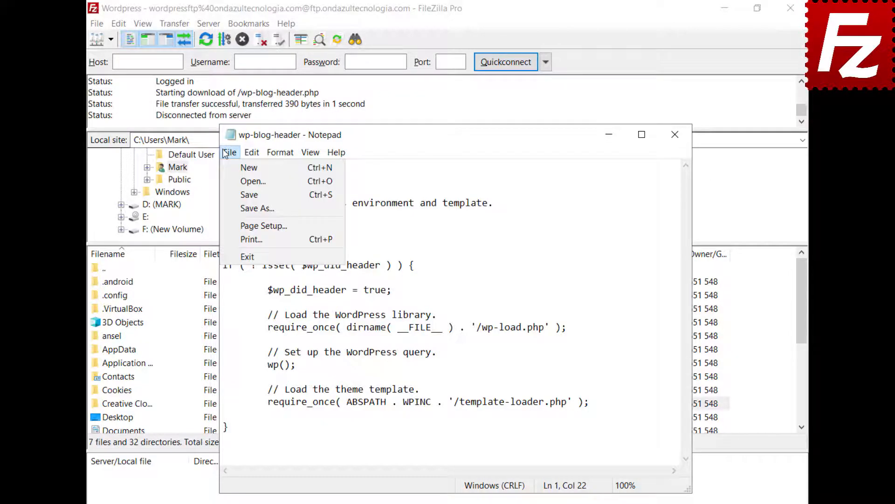
left_click(246, 256)
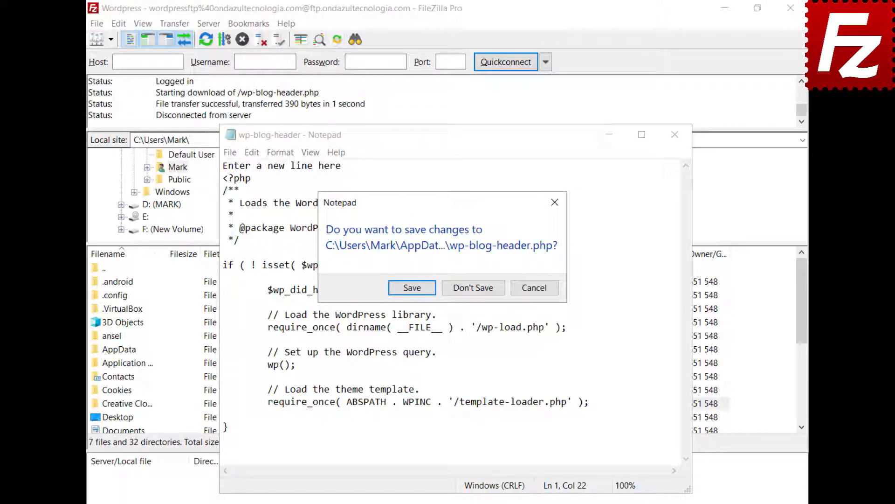
left_click(411, 287)
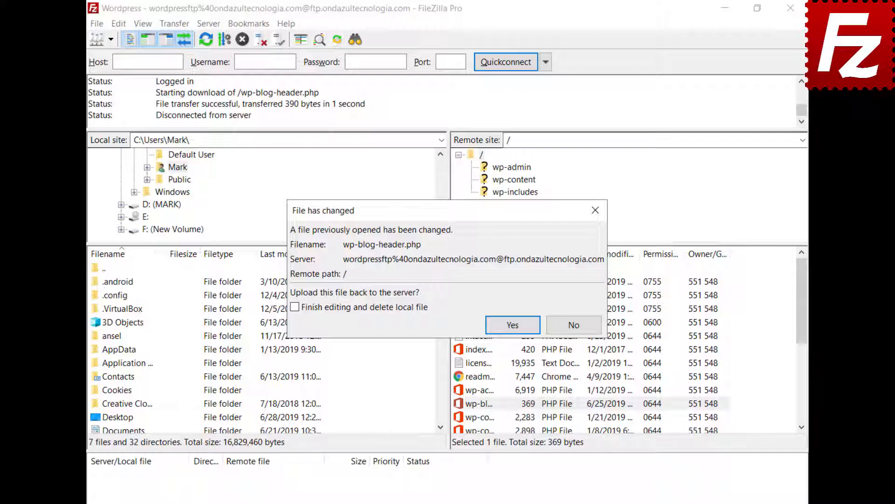
left_click(513, 325)
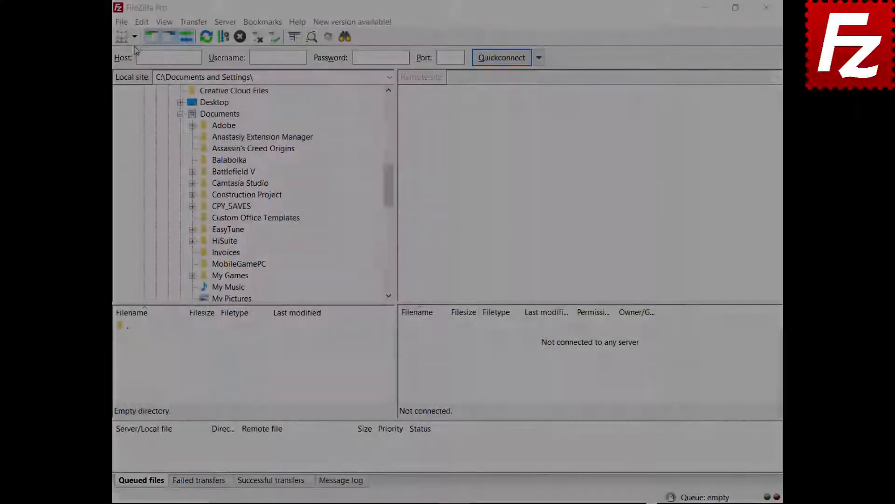
Connect to the saved FTP site and download the remote Financ… Excel file to a folder in the local directory tree.
left_click(135, 36)
left_click(137, 67)
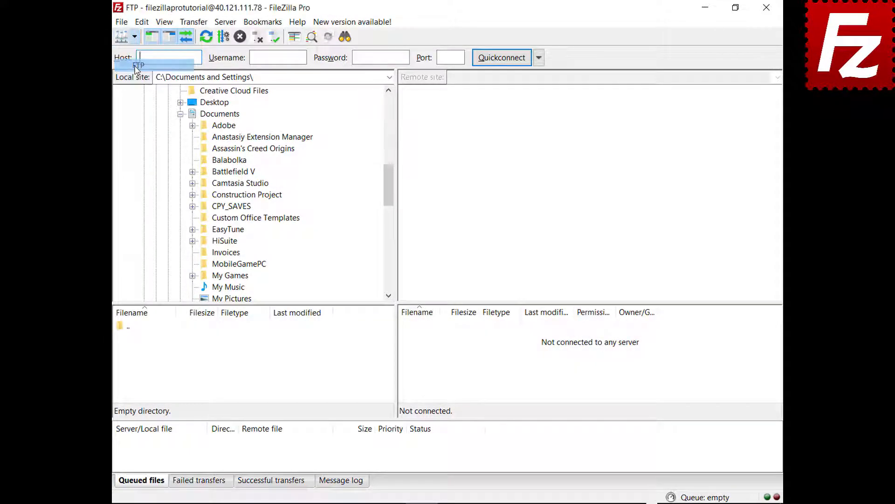
left_click(409, 353)
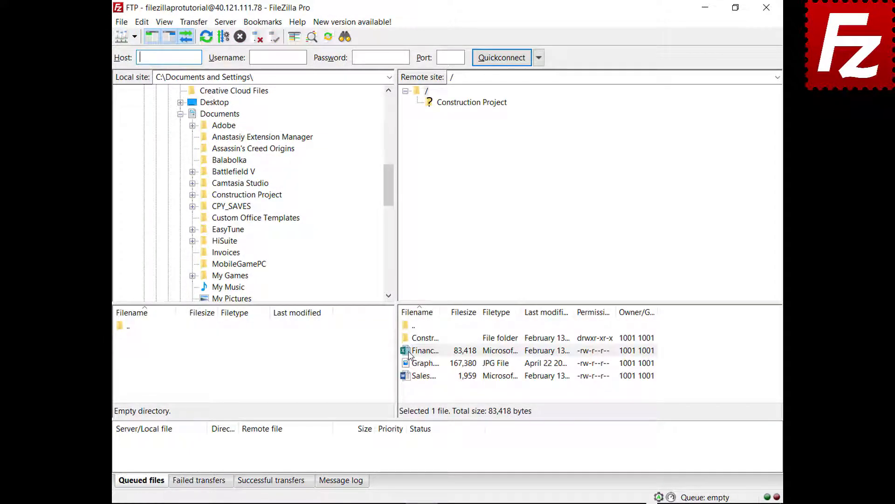
left_click_drag(409, 354, 250, 117)
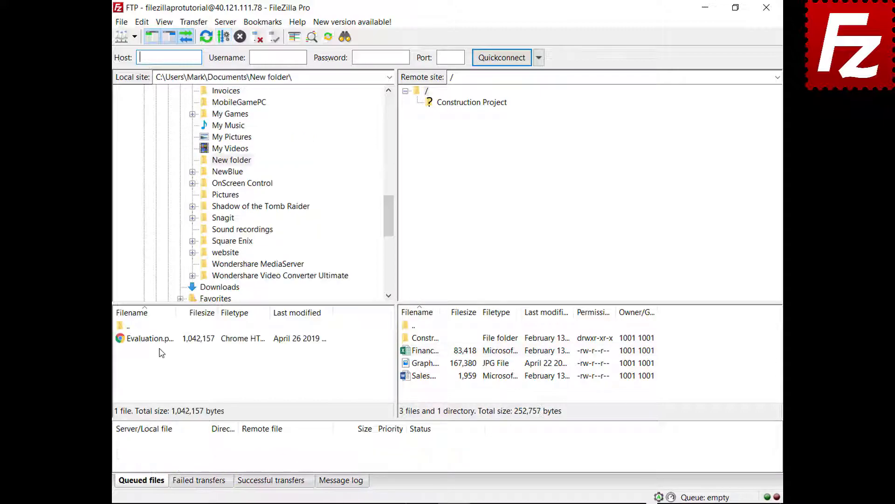
Upload the Evaluation file from the local New folder to the FTP server's root directory.
left_click(162, 342)
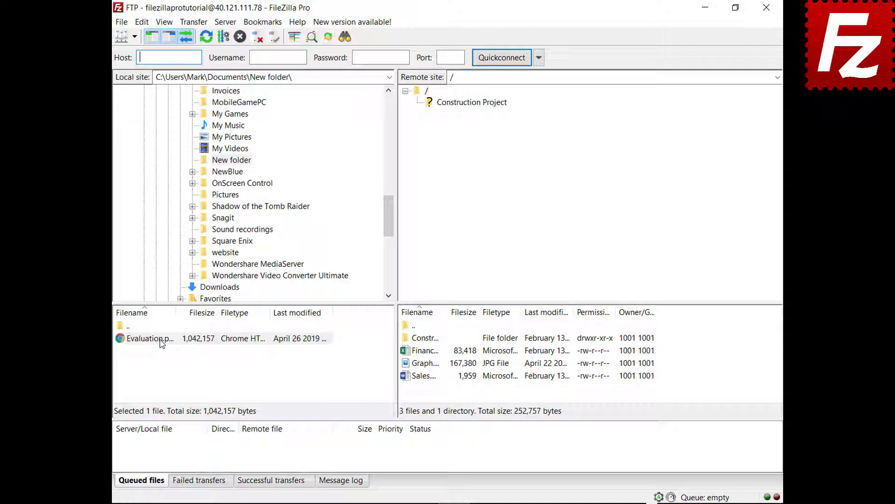
left_click_drag(162, 343, 434, 392)
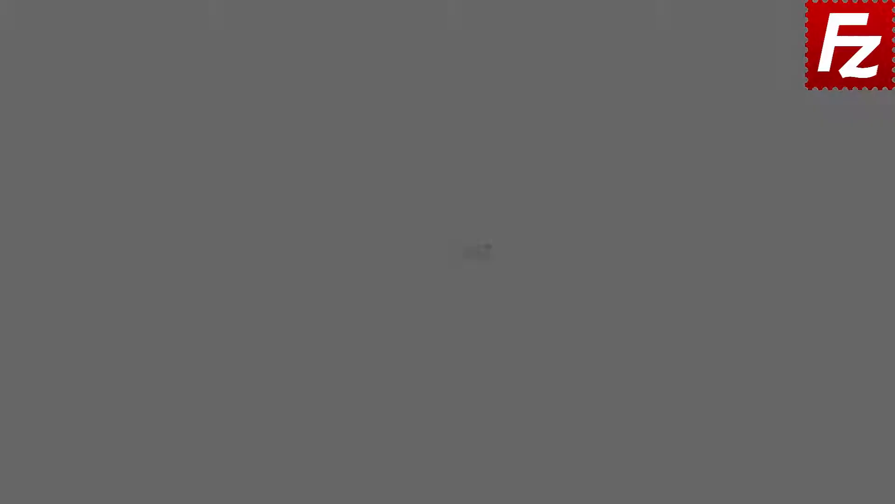
Switch to the Firefox browser and open ftptest.net.
type("ptest.")
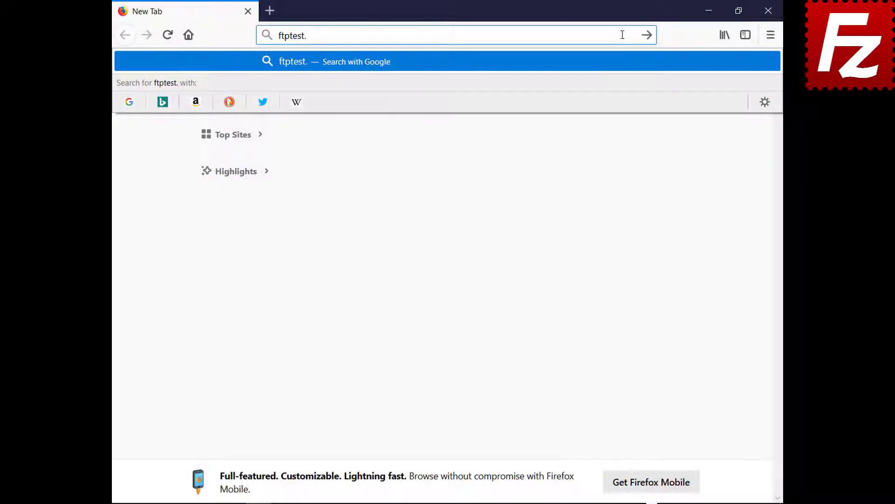
type("net")
key("Return")
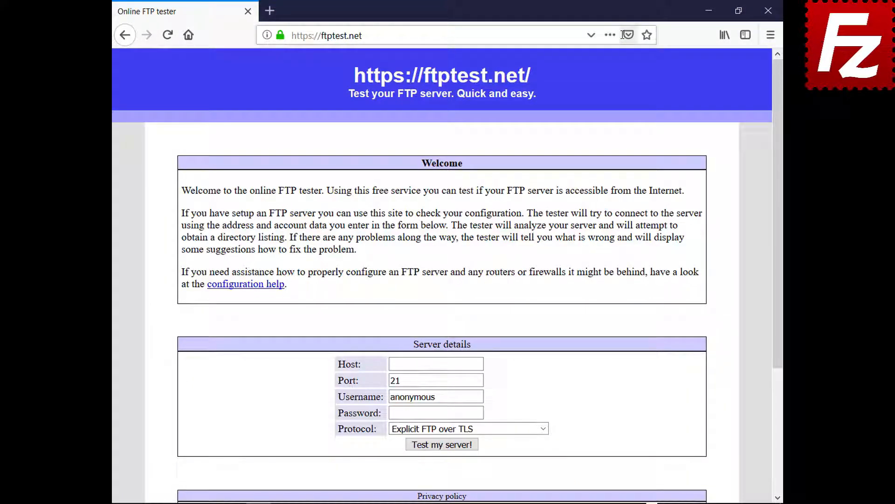
Fill in the server details with host 40.121.111.78, username filezillaprotutorial and the account password.
left_click(480, 365)
type("40.121.111.78")
left_click(481, 396)
key("BackSpace")
key("BackSpace")
key("BackSpace")
key("BackSpace")
key("BackSpace")
key("BackSpace")
key("BackSpace")
key("BackSpace")
key("BackSpace")
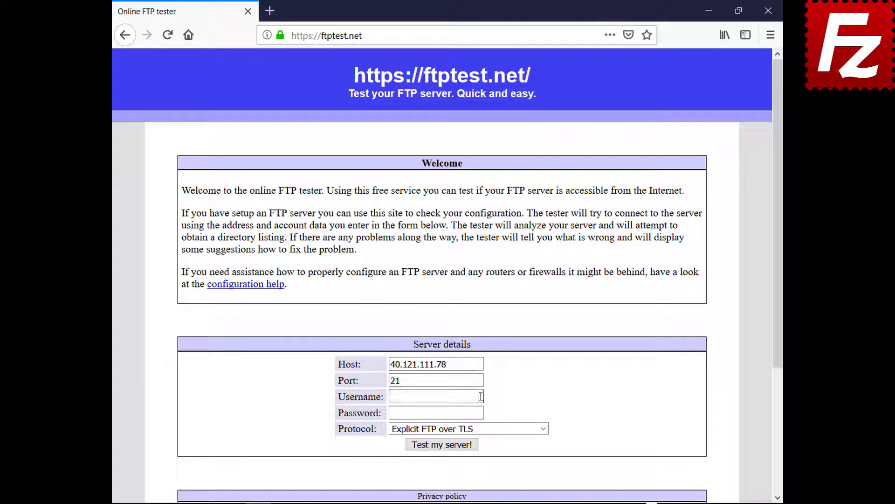
type("filezillaprotutorial")
left_click(481, 414)
type("•••••••••")
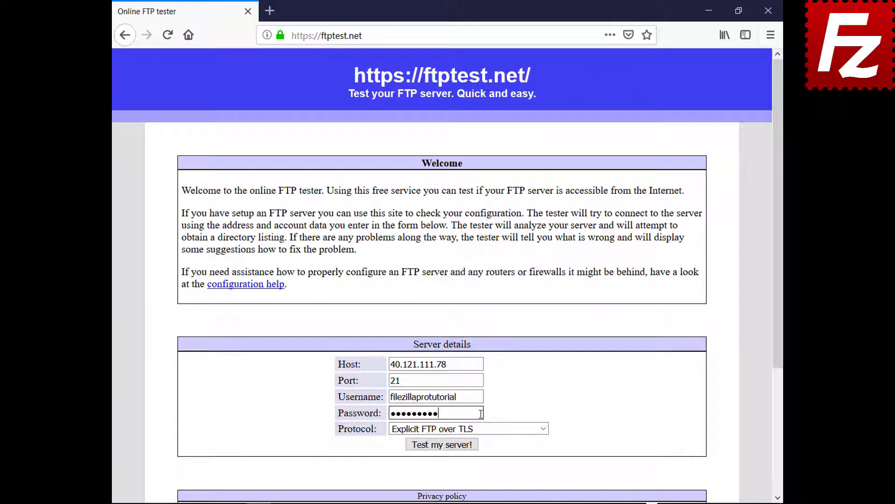
Set the protocol to Allow fallback to plain FTP (insecure), run the server test and review its results.
left_click(541, 428)
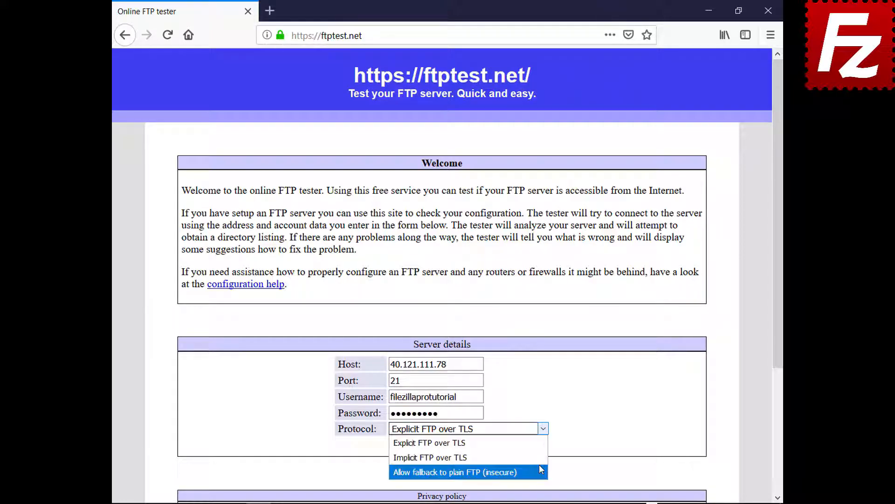
left_click(539, 463)
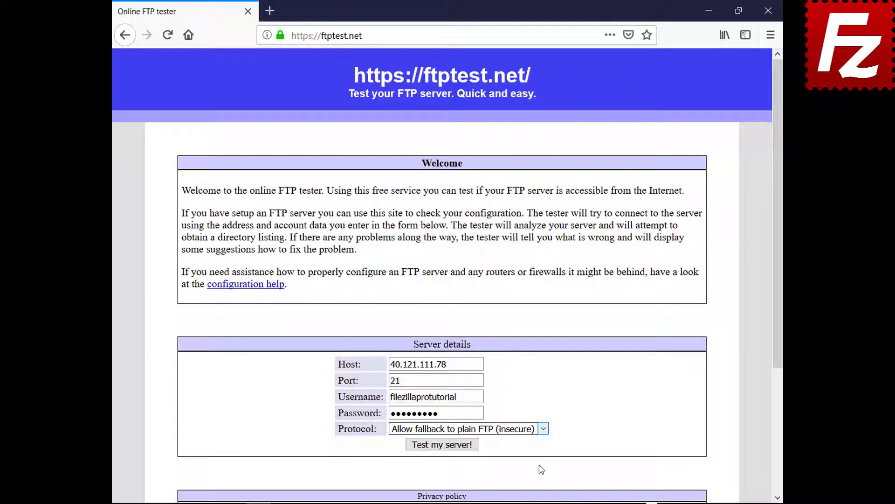
left_click(446, 444)
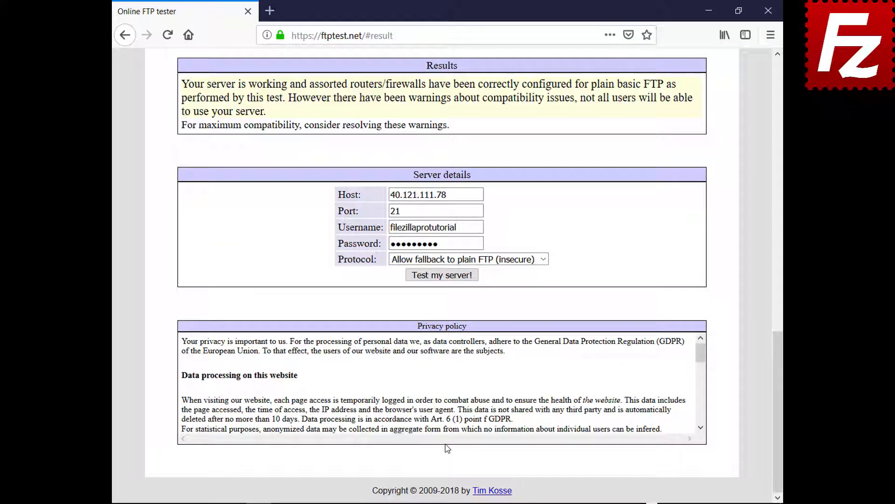
left_click_drag(779, 387, 736, 117)
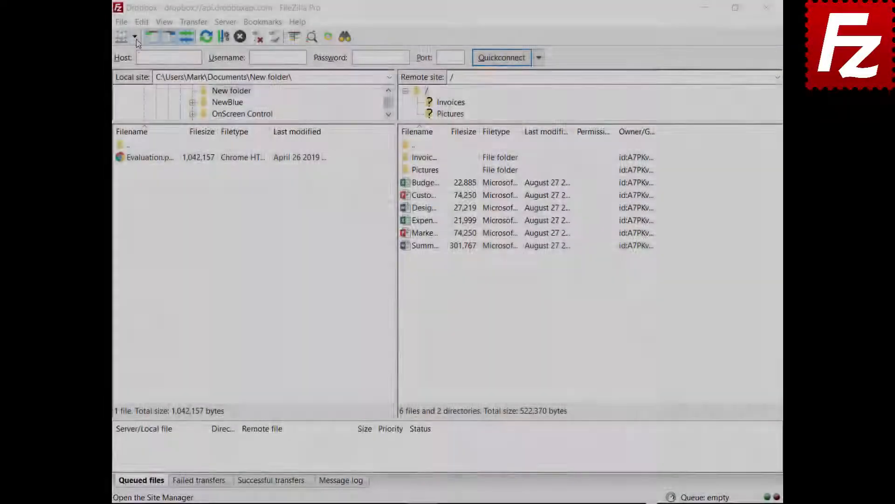
In FileZilla Pro, connect to the saved OneDrive site in a new tab and return to the Dropbox connection.
left_click(135, 37)
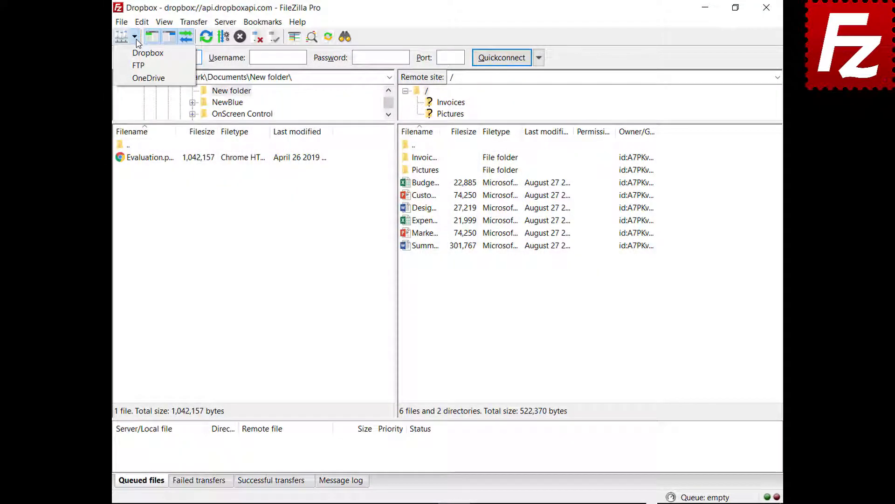
left_click(138, 79)
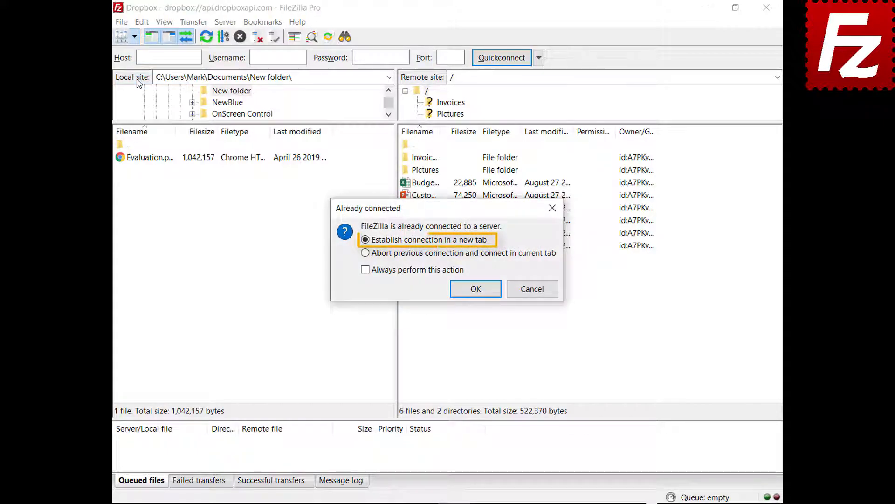
left_click(477, 292)
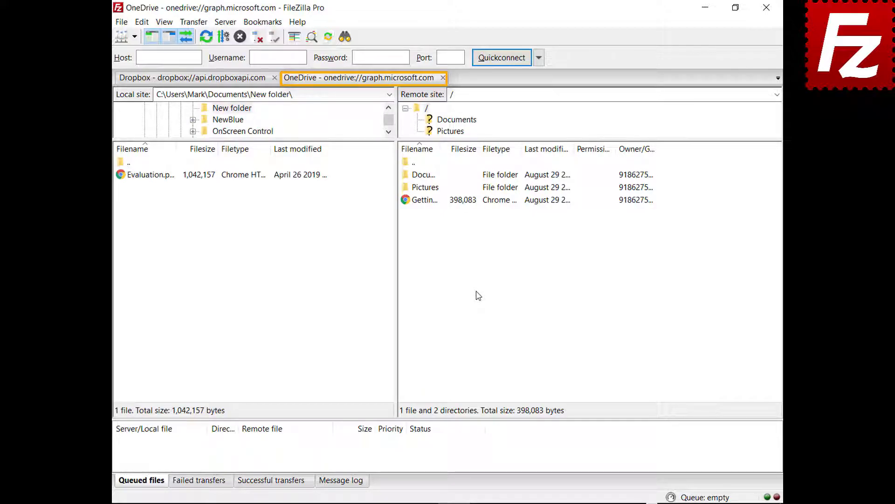
left_click(191, 78)
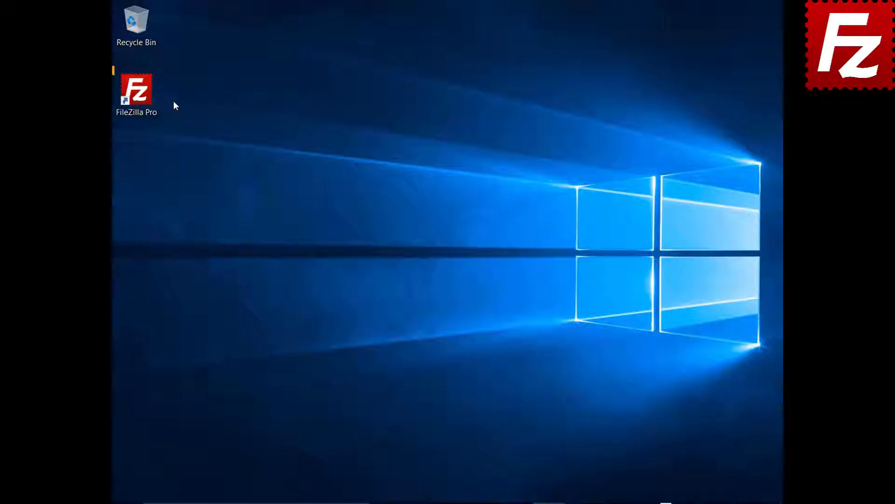
Launch FileZilla Pro and quick-connect to host 40.121.111.78 as filezillaprotutorial with the account password.
double_click(141, 97)
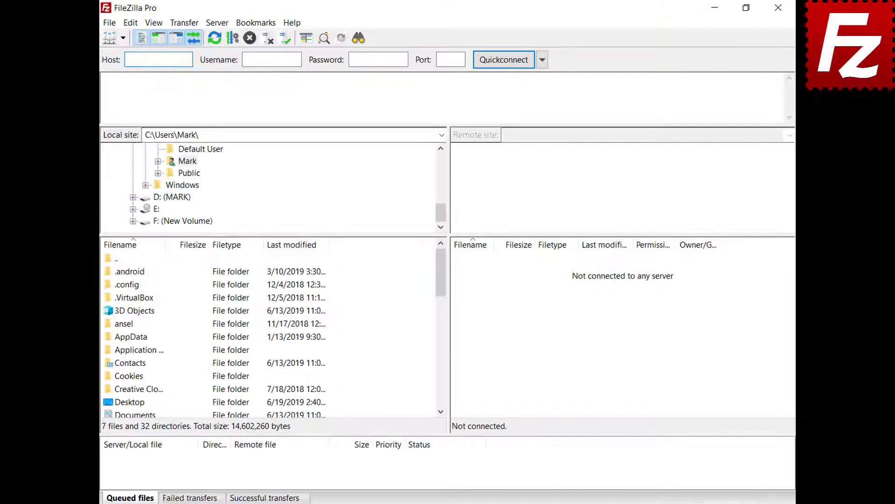
key("Tab")
type("filezillaprotutorial")
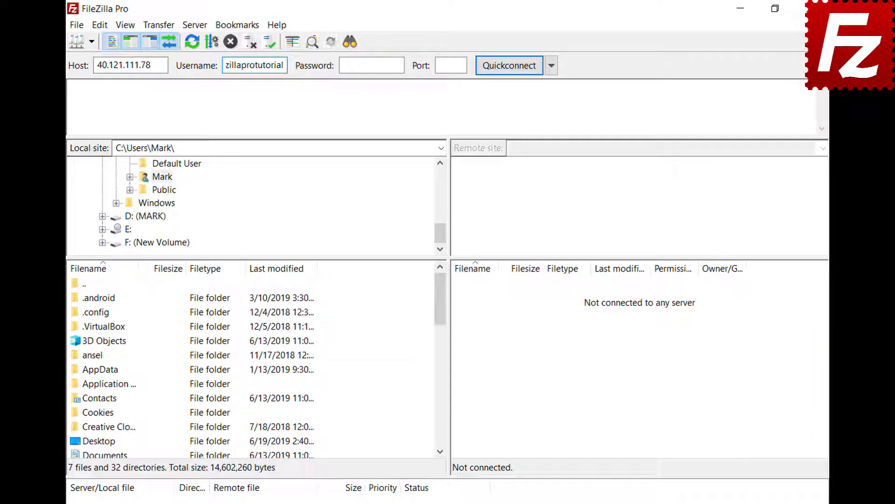
key("Tab")
type("•••••••••")
key("Return")
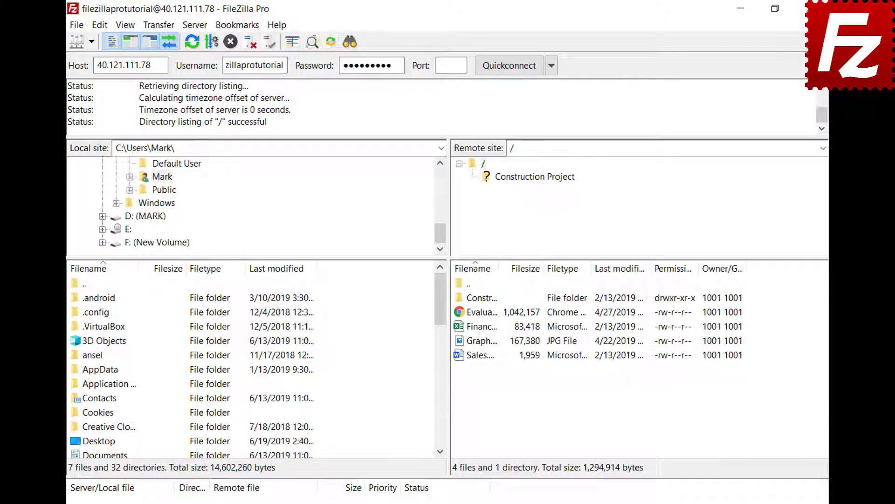
Copy the current connection to the Site Manager and name the entry New connection.
left_click(77, 25)
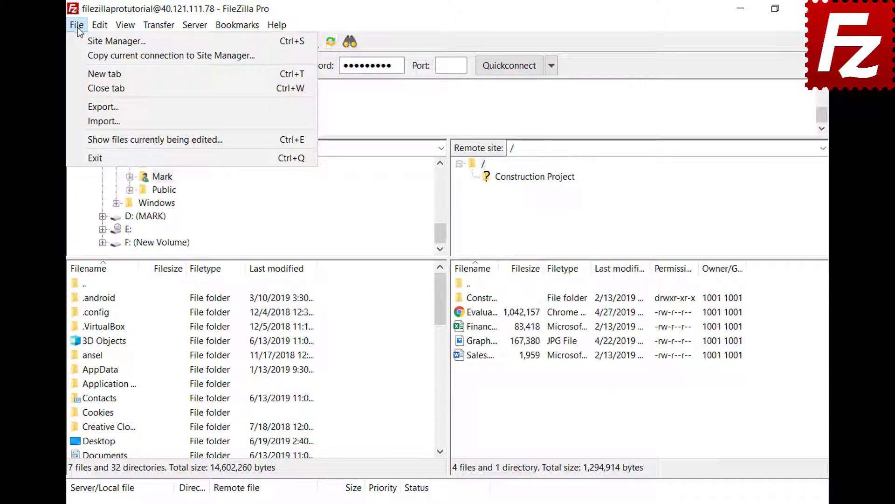
left_click(81, 55)
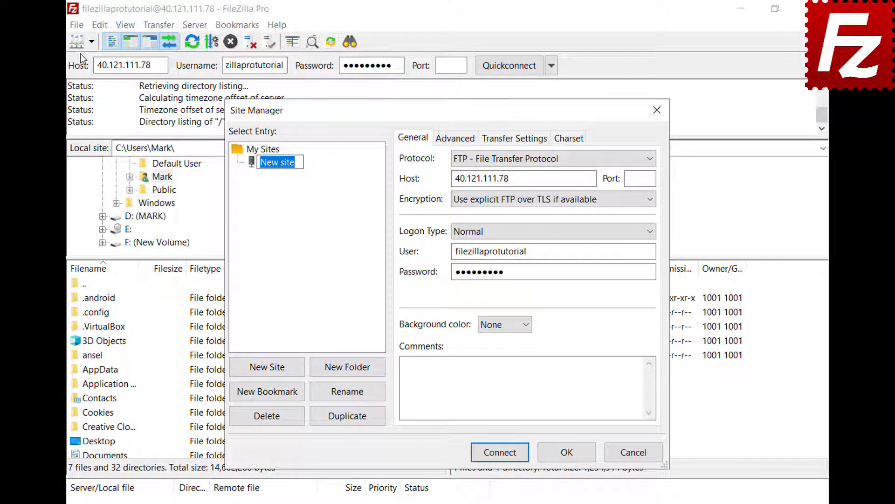
type("New connection")
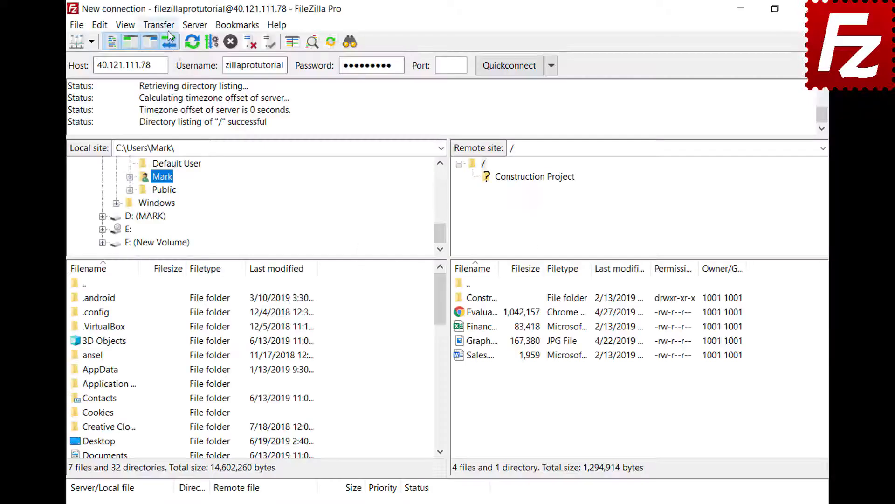
Open the manual transfer dialog for the connected server.
left_click(167, 27)
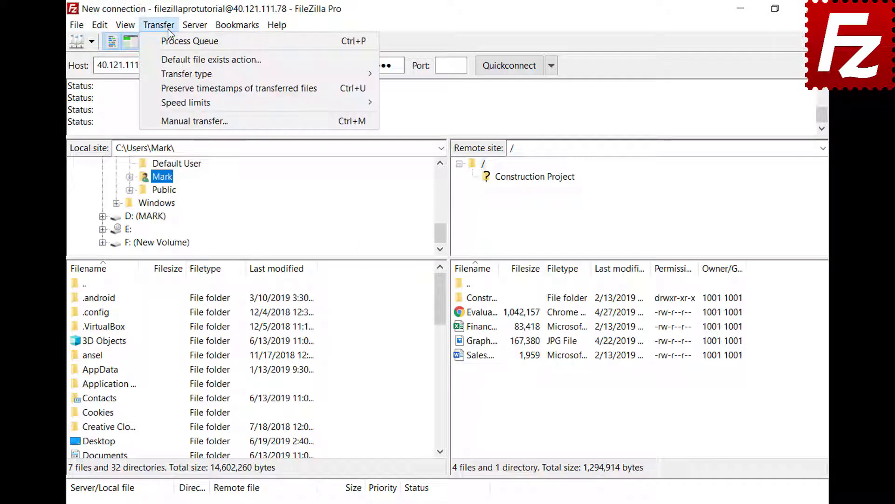
left_click(181, 121)
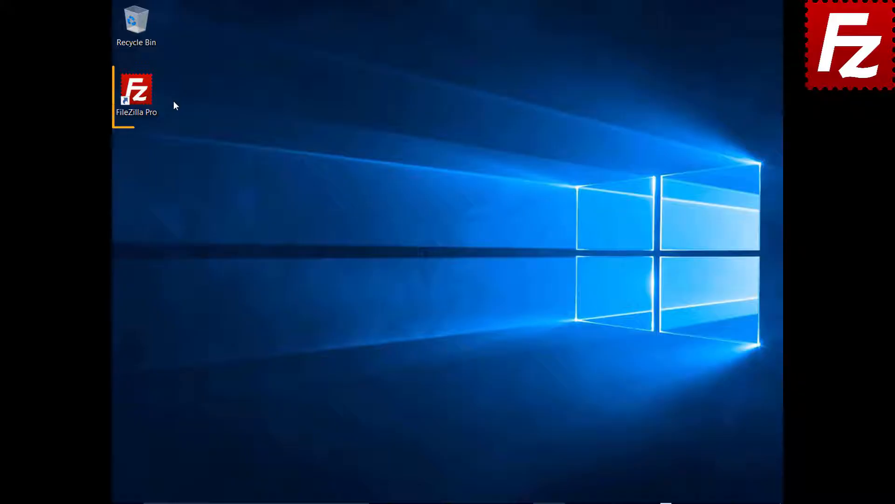
Launch FileZilla Pro and reconnect to the last used server.
double_click(142, 96)
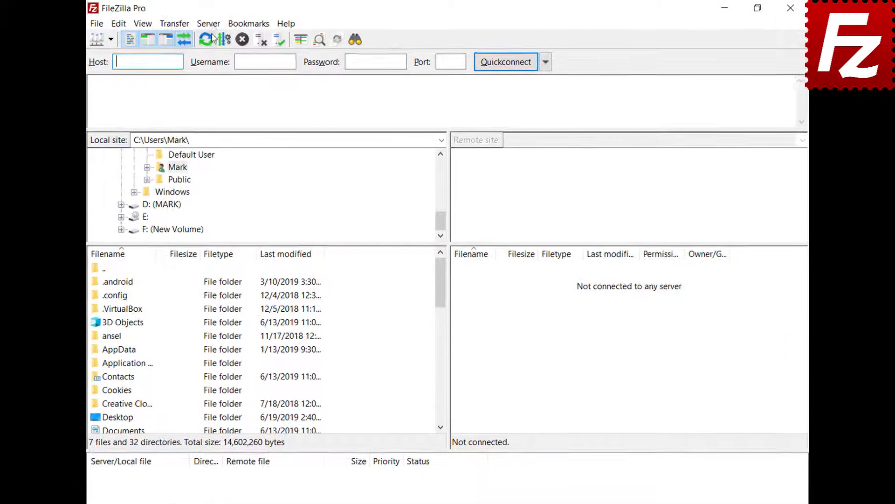
left_click(218, 23)
left_click(229, 58)
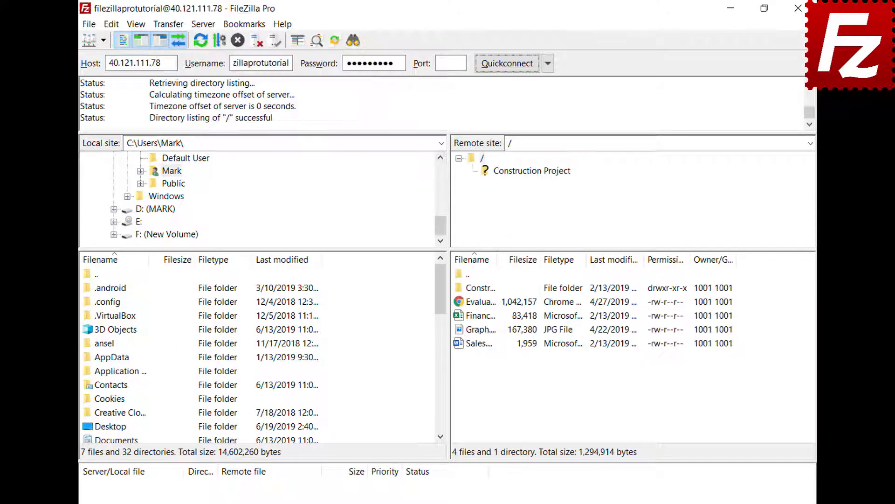
Disconnect from the current server and restore the connection with Reconnect.
left_click(201, 29)
left_click(206, 70)
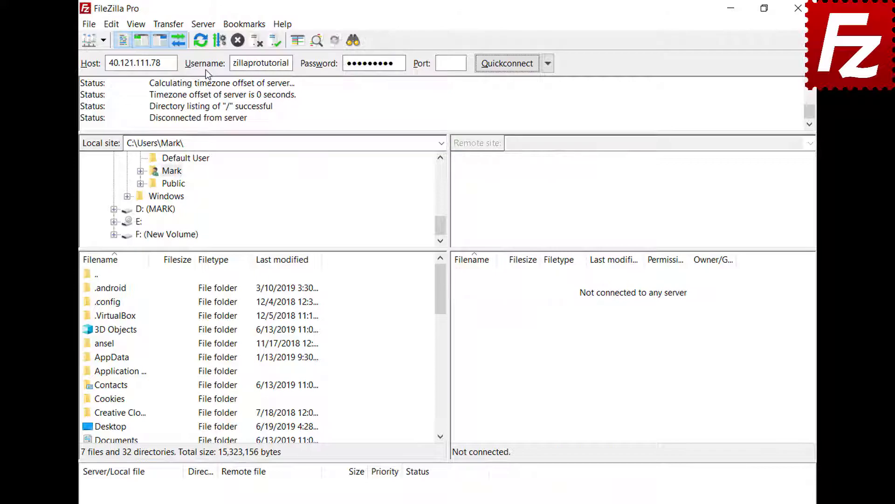
left_click(206, 22)
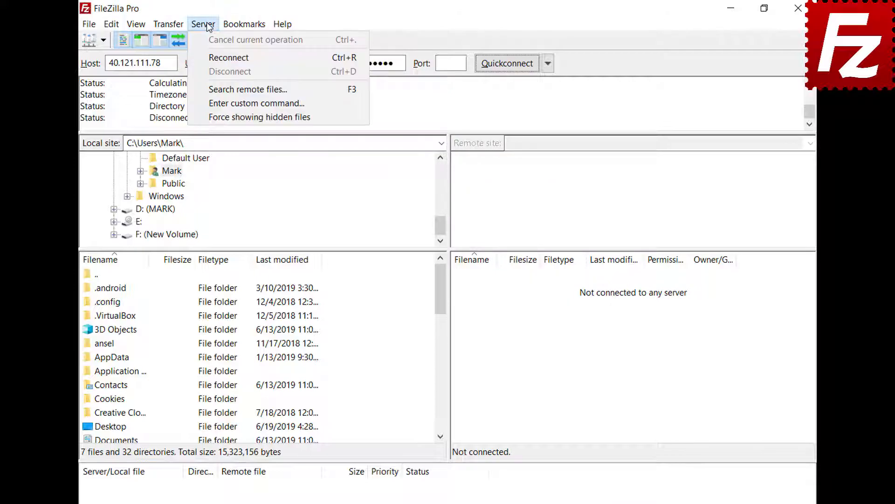
left_click(211, 56)
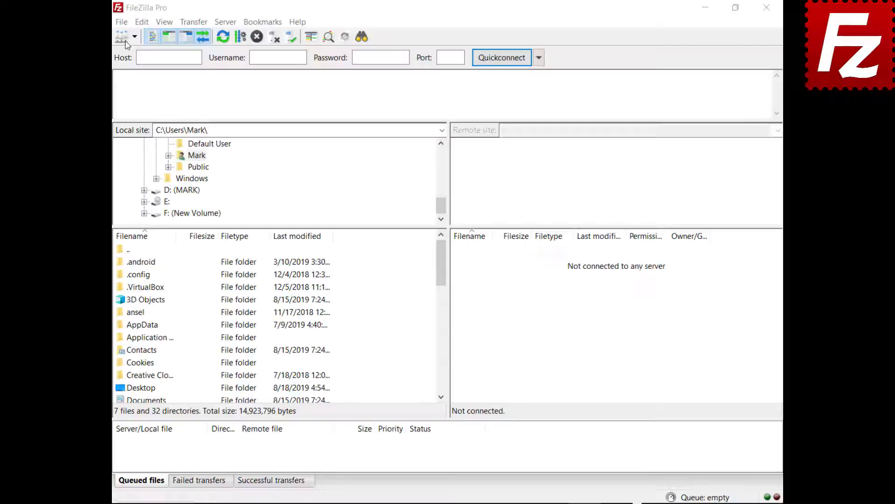
Create a new site named Google Drive in the Site Manager.
left_click(121, 22)
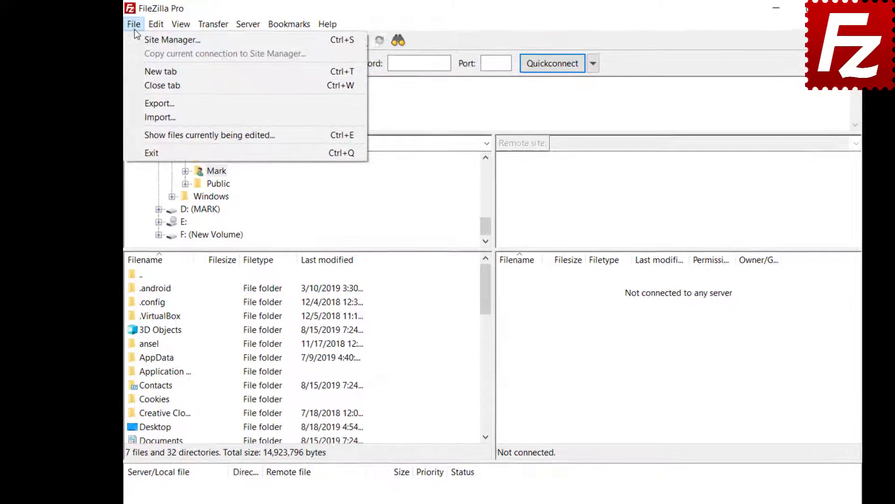
left_click(124, 35)
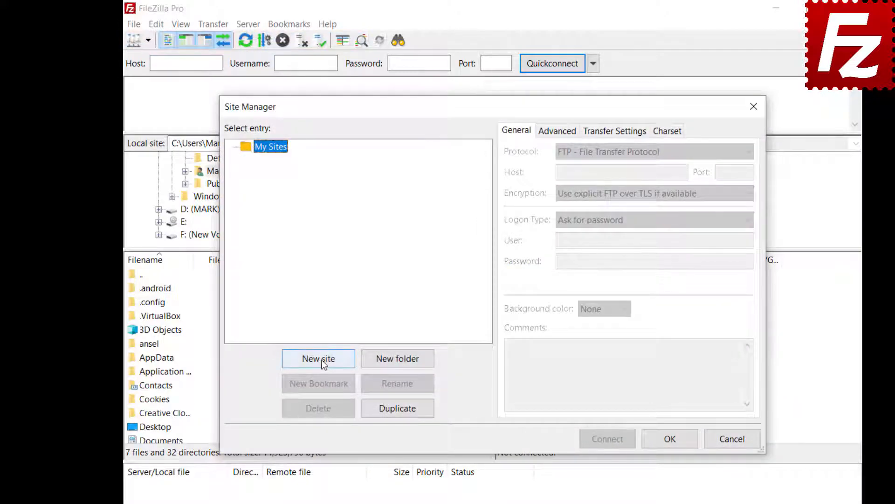
left_click(322, 360)
type("Google Drive")
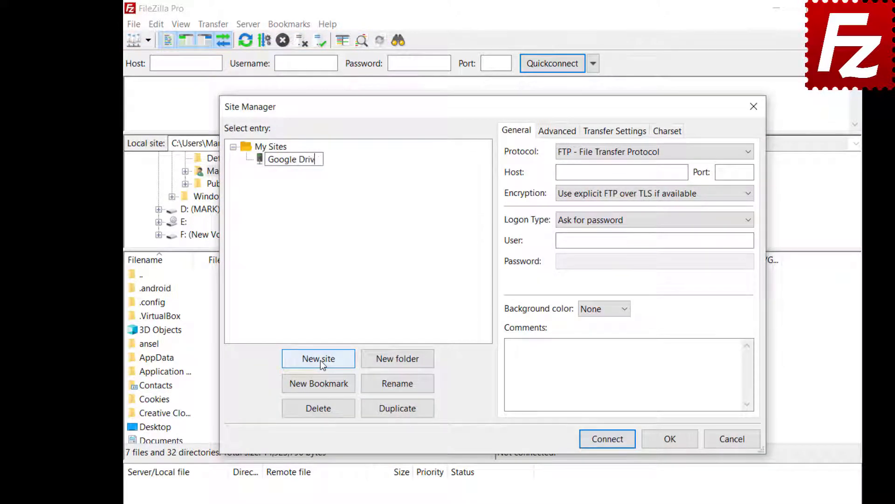
Set the site's protocol to Google Drive and fill in the account e-mail as its user.
left_click(744, 154)
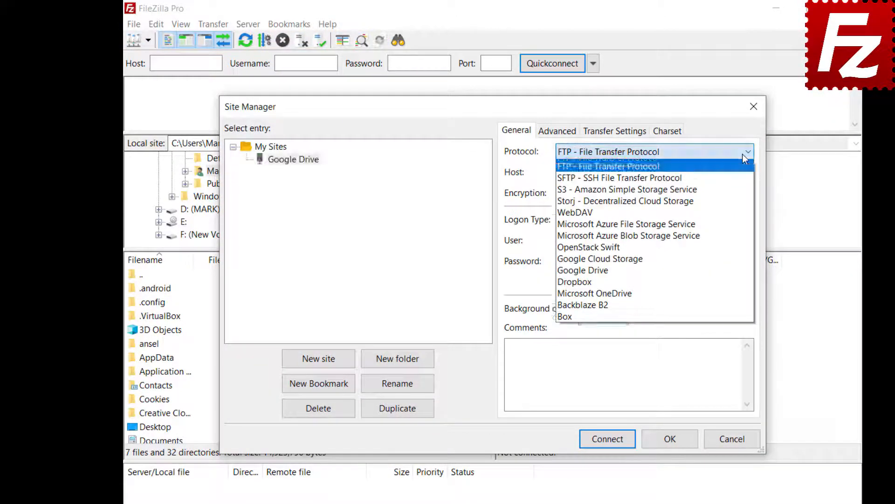
left_click(743, 270)
left_click(655, 240)
key("ctrl+v")
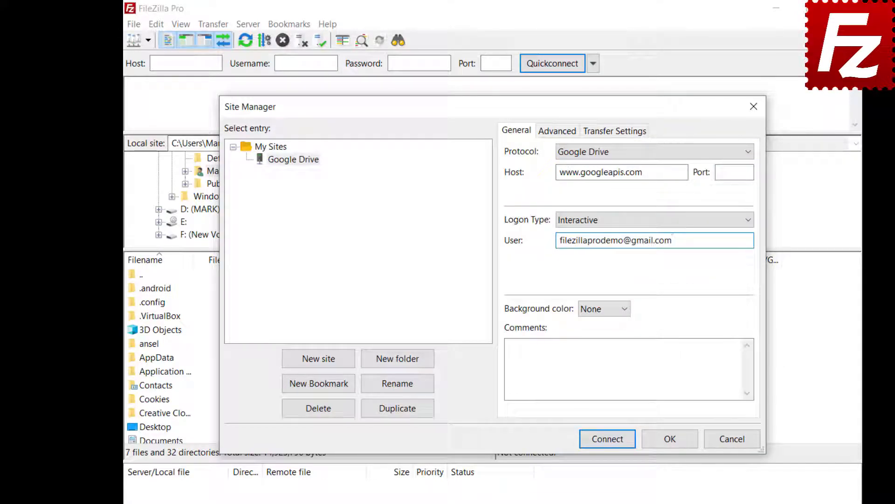
Set the Google Drive site's default local directory to the Construction Project folder in Documents.
left_click(548, 133)
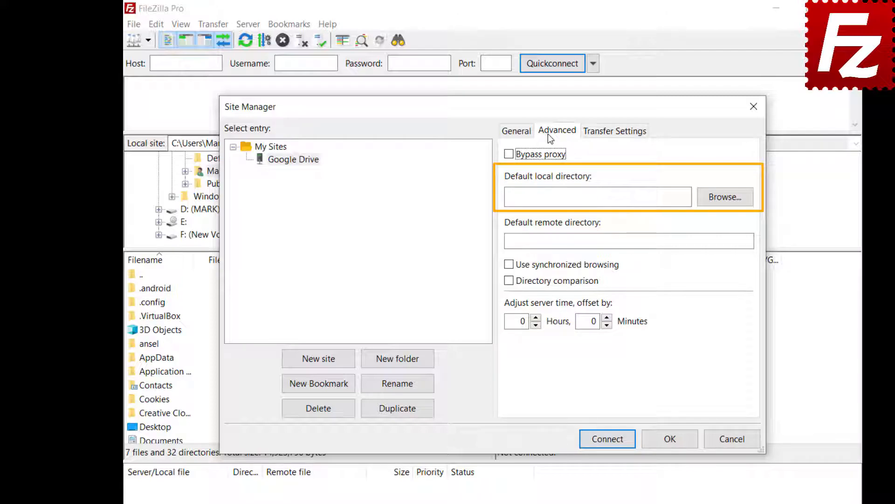
left_click(723, 203)
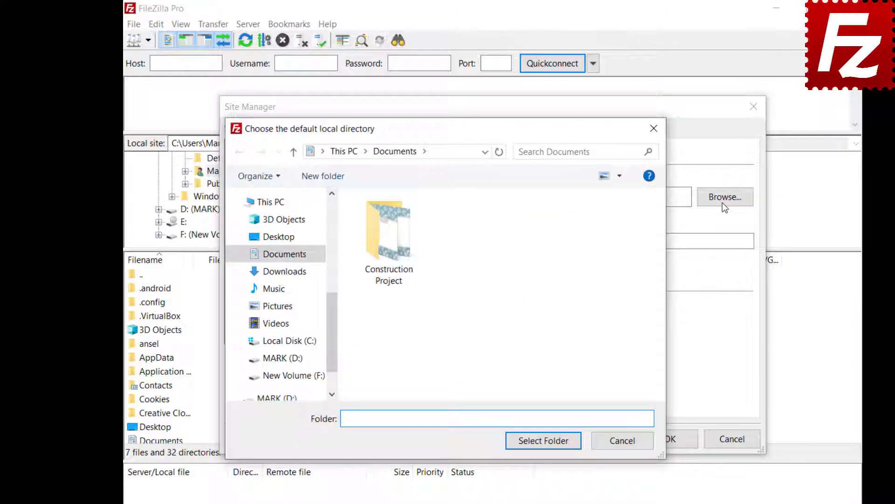
double_click(389, 273)
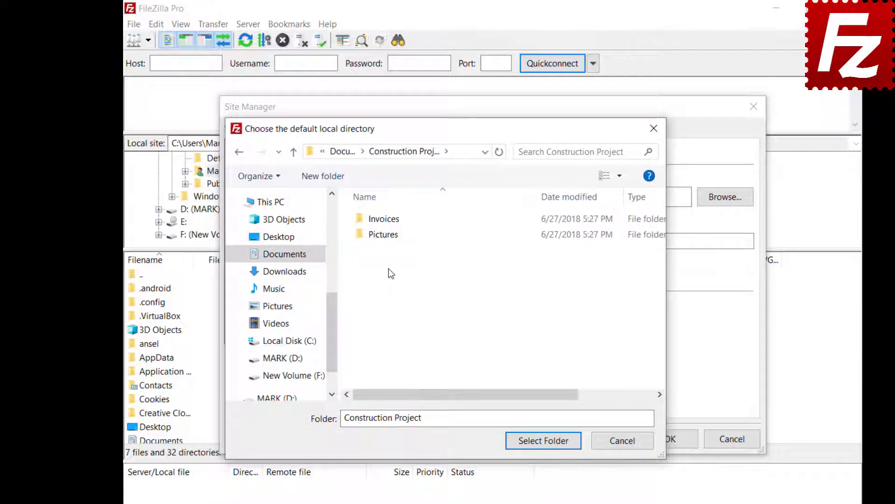
left_click(544, 441)
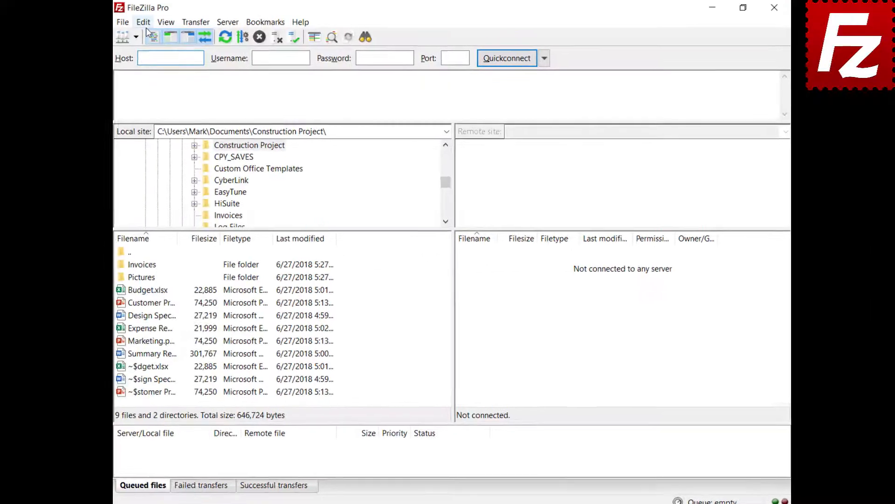
Open the update settings and examine the choices for automatic check frequency and the version types to check for.
left_click(149, 26)
left_click(162, 63)
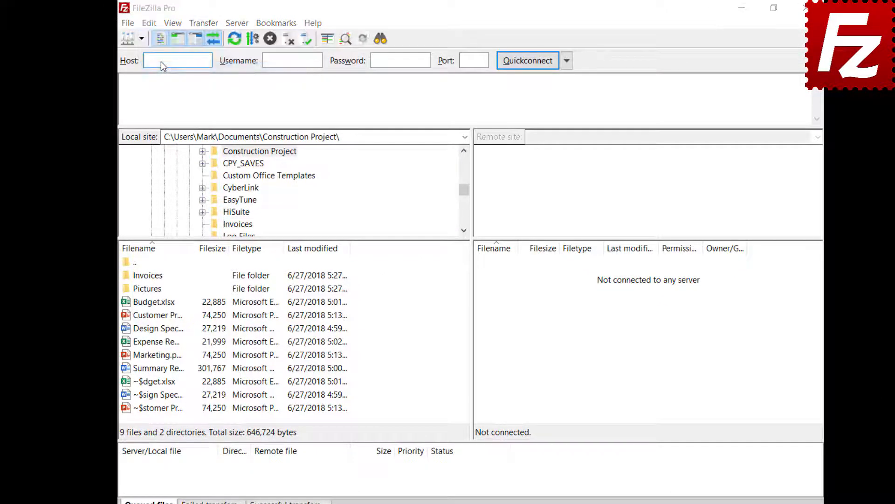
left_click_drag(345, 259, 346, 309)
left_click(267, 335)
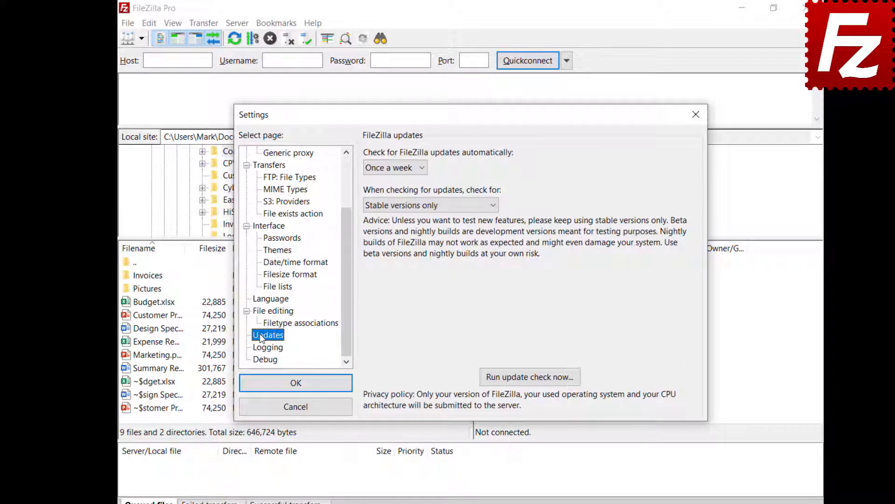
left_click(422, 168)
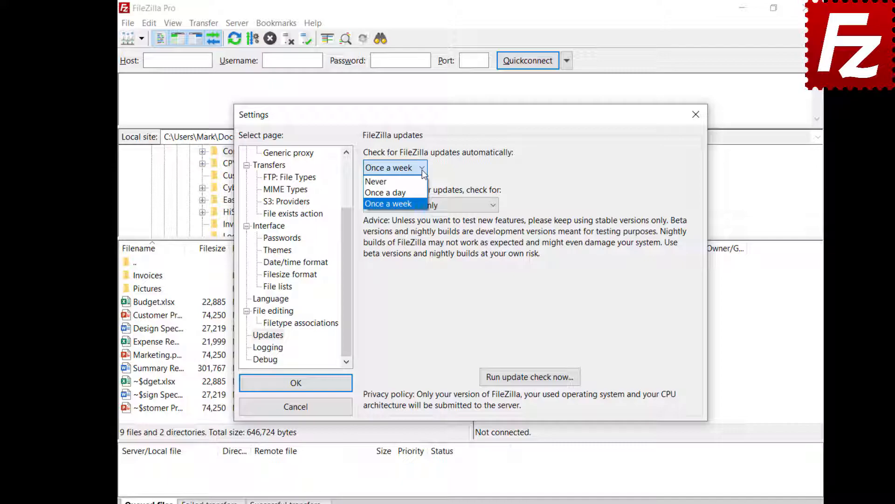
left_click(493, 208)
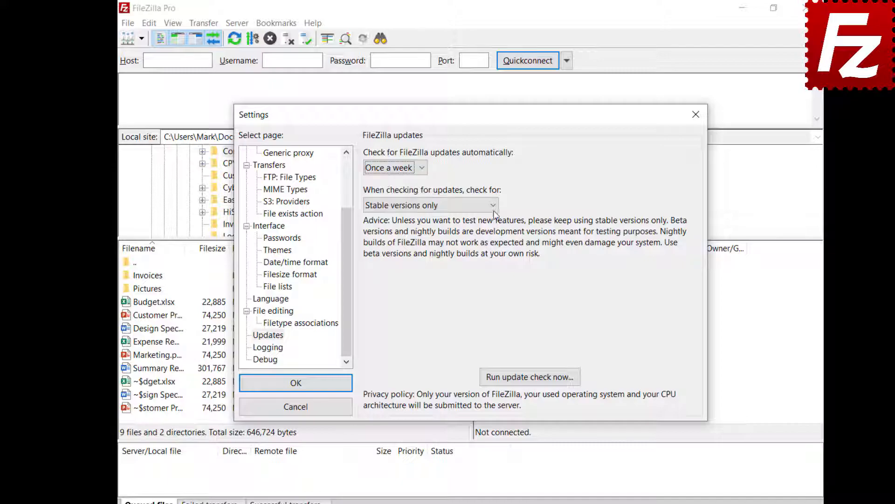
left_click(495, 206)
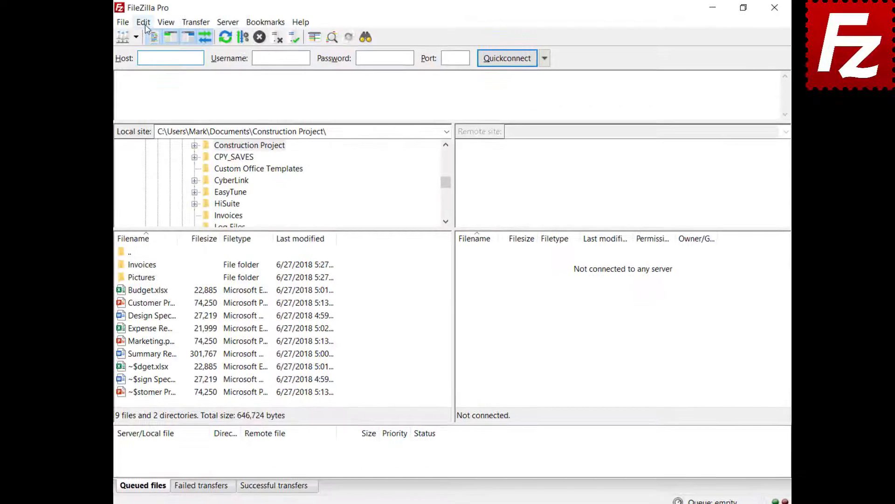
In the FTP active mode settings, enable limiting the local ports used by FileZilla.
left_click(145, 25)
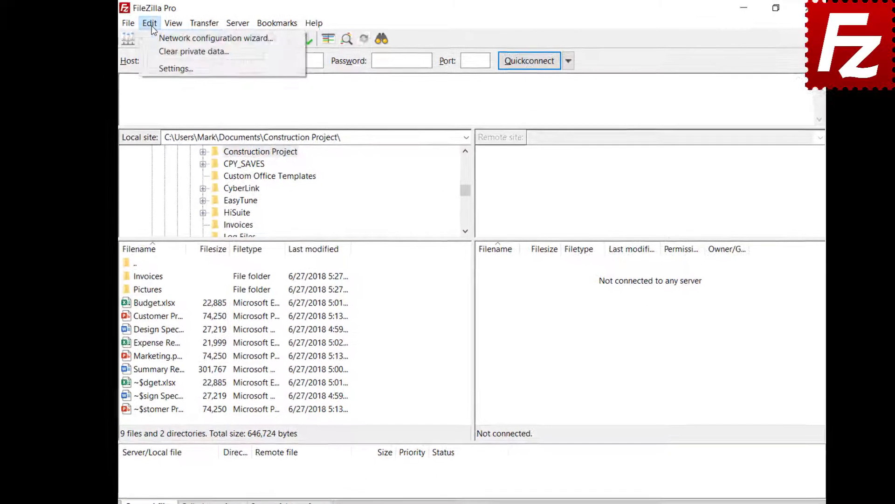
left_click(150, 66)
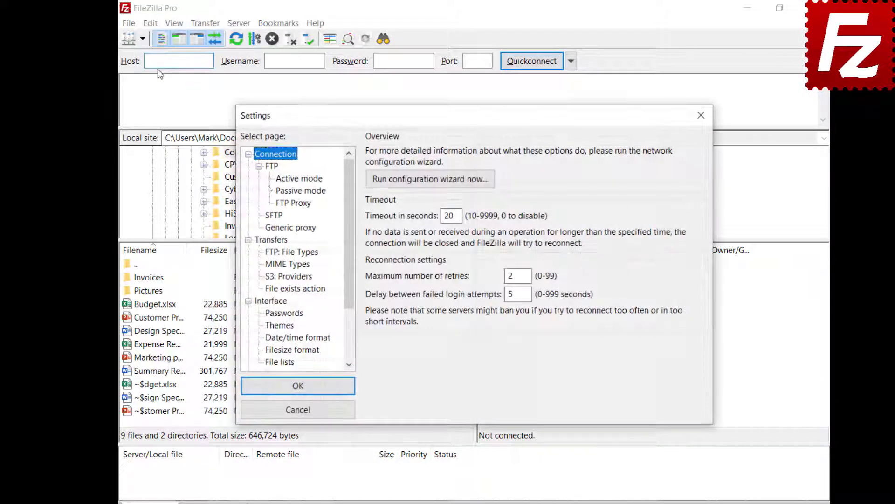
left_click(282, 179)
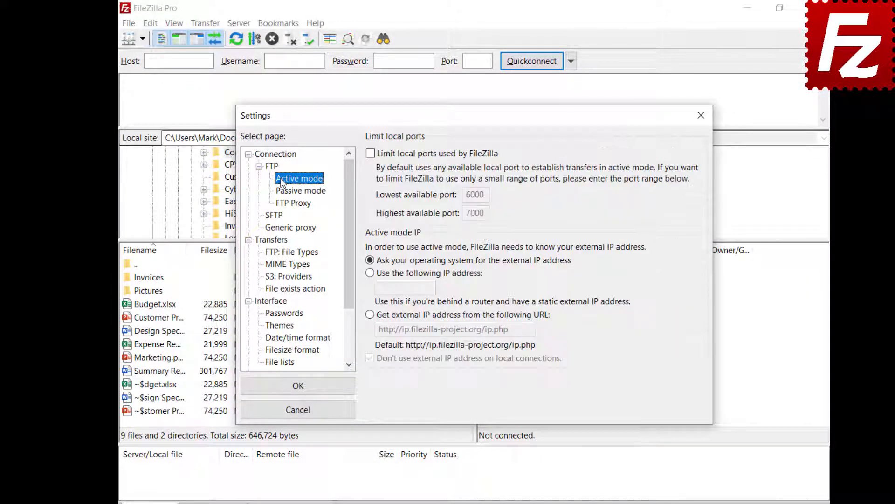
left_click(370, 155)
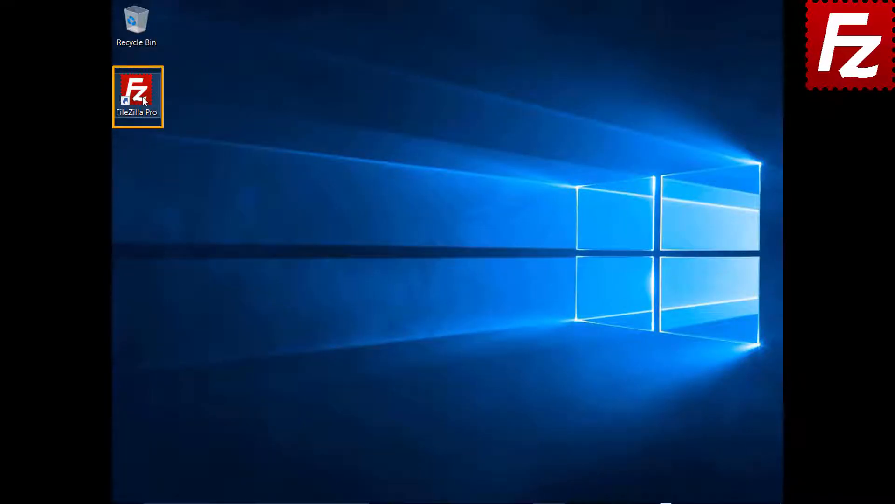
Launch FileZilla Pro and add a new site named My Server in the Site Manager.
double_click(141, 97)
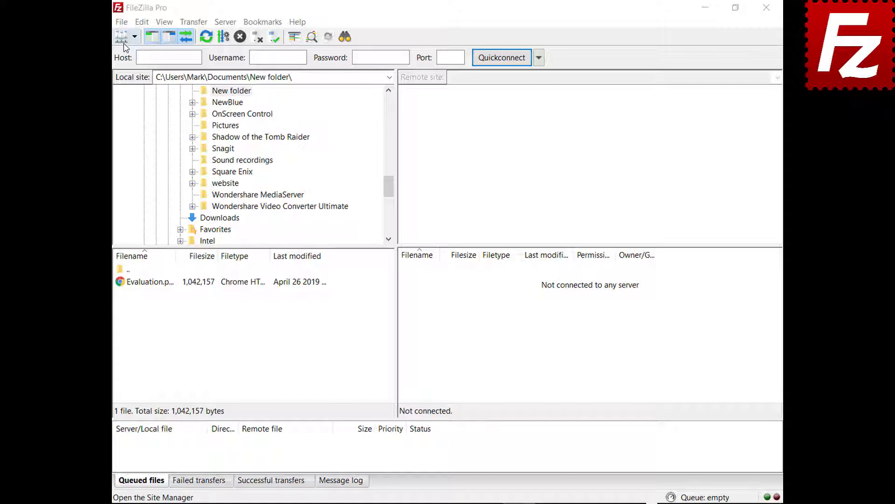
left_click(121, 22)
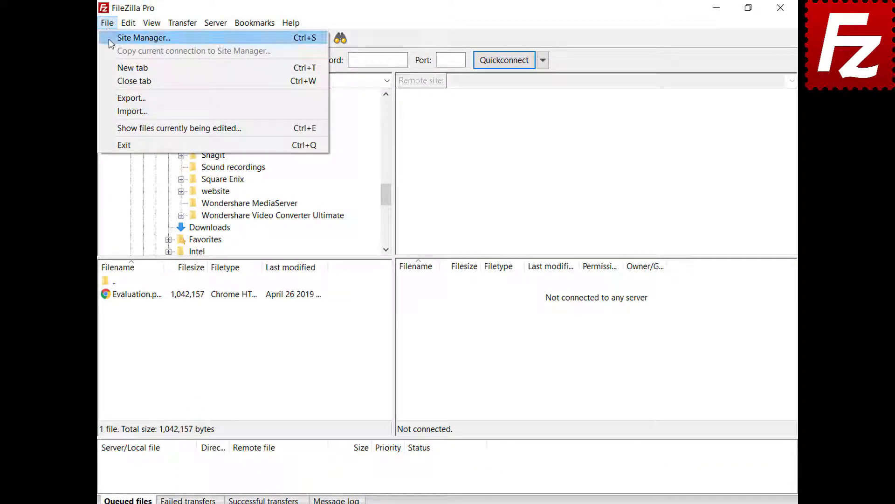
left_click(108, 40)
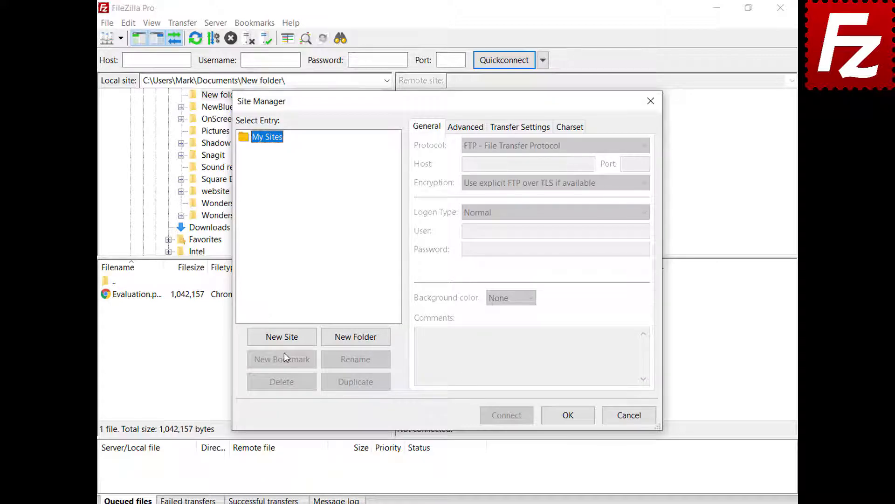
left_click(284, 337)
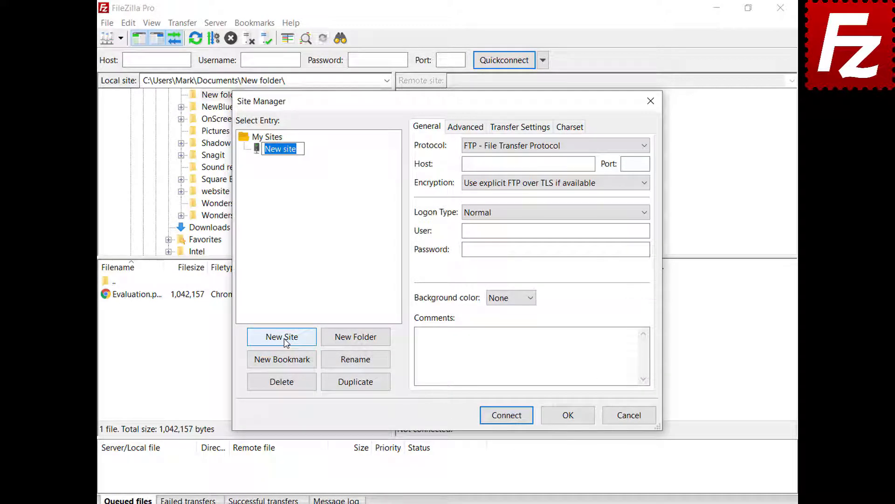
type("My Server")
Set My Server's host to 40.121.111.78 and its port to 21.
left_click(590, 165)
type("40.121.111.78")
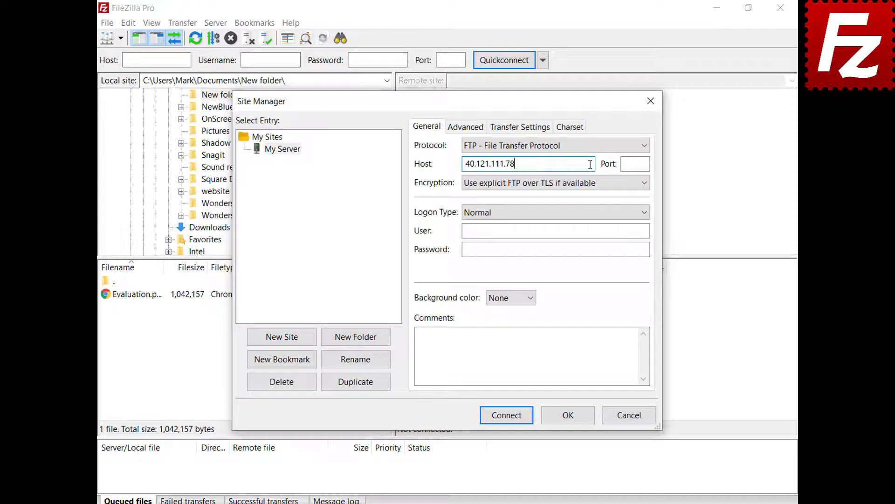
key("Tab")
type("21")
Enter filezillaprotutorial as the site's user, fill in the account password, and set the background color to Green.
left_click(645, 230)
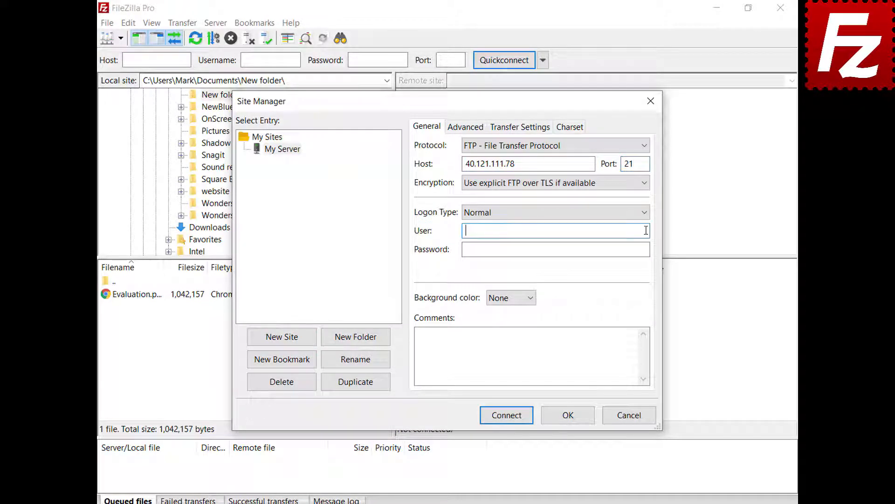
type("filezillaprotutorial")
left_click(647, 249)
type("•••••••••")
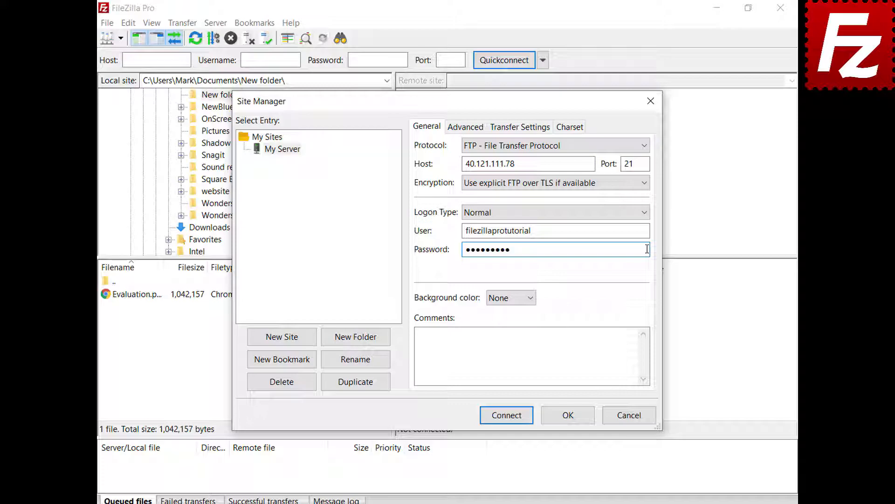
left_click(531, 298)
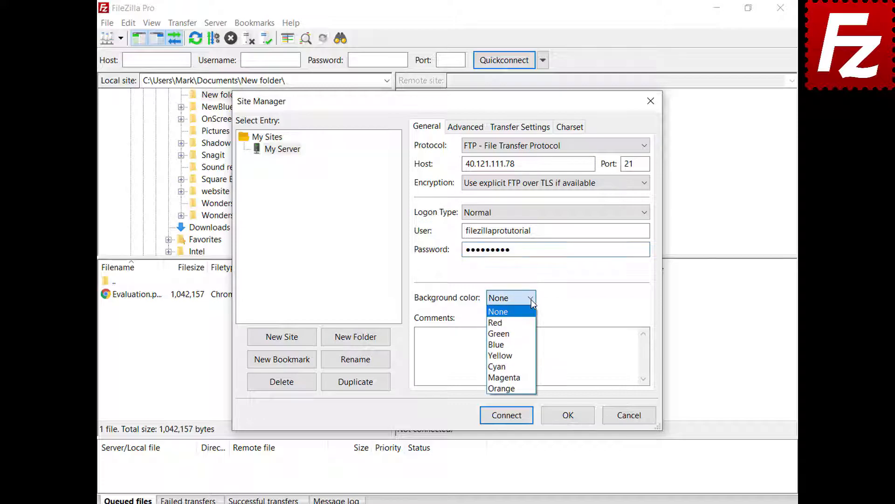
left_click(529, 334)
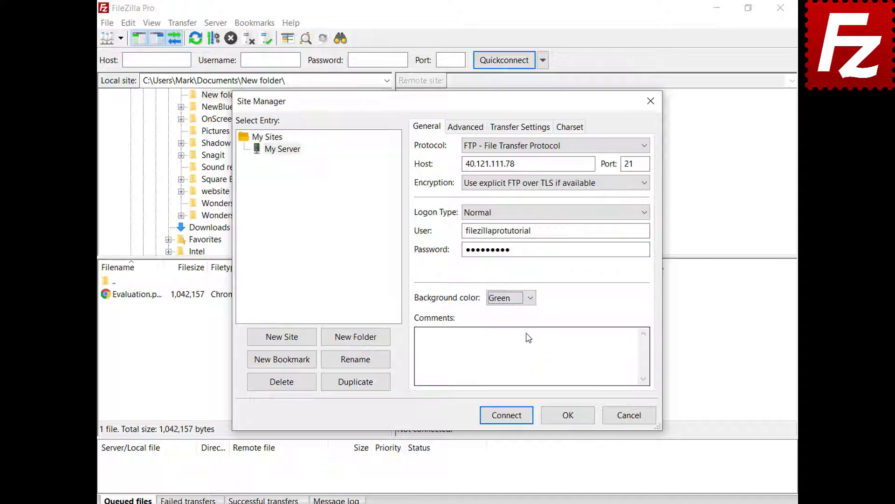
Examine My Server's advanced options, including the server types, and its transfer and charset settings.
left_click(456, 134)
left_click(601, 150)
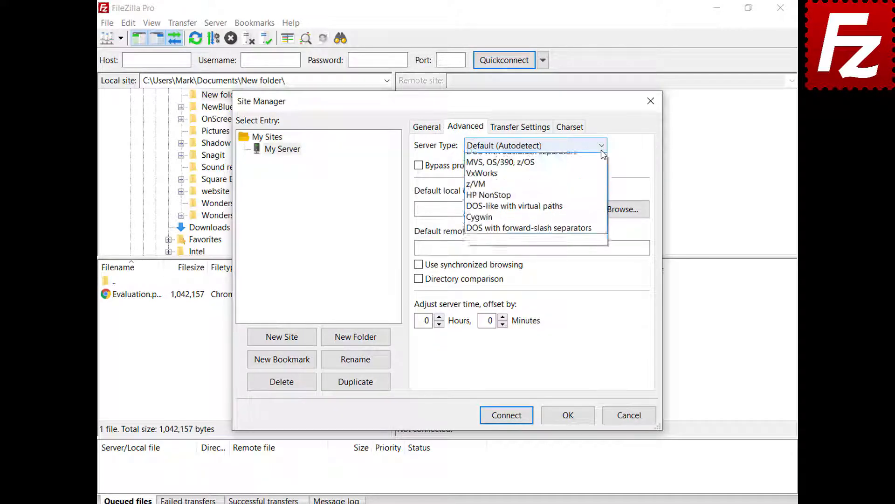
left_click(601, 150)
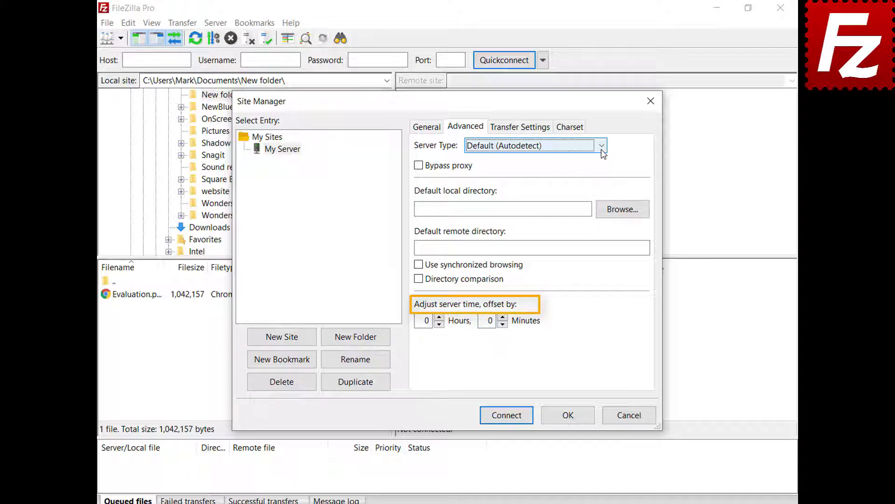
left_click(521, 129)
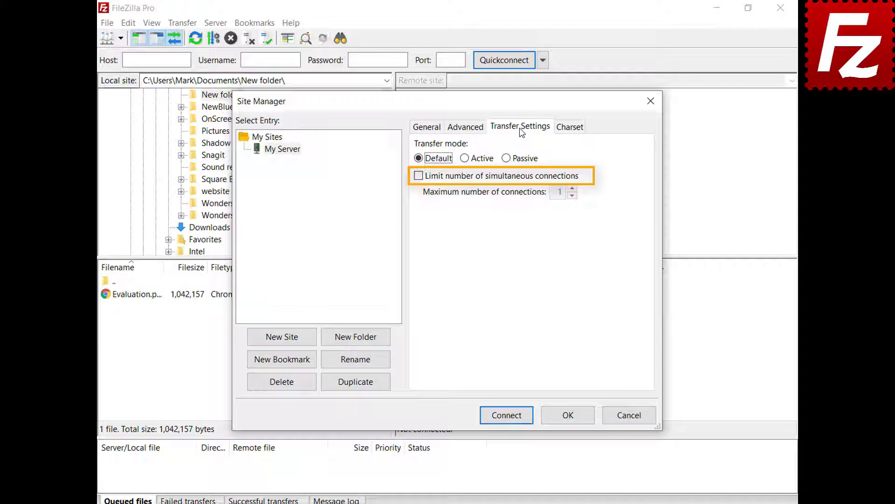
left_click(570, 128)
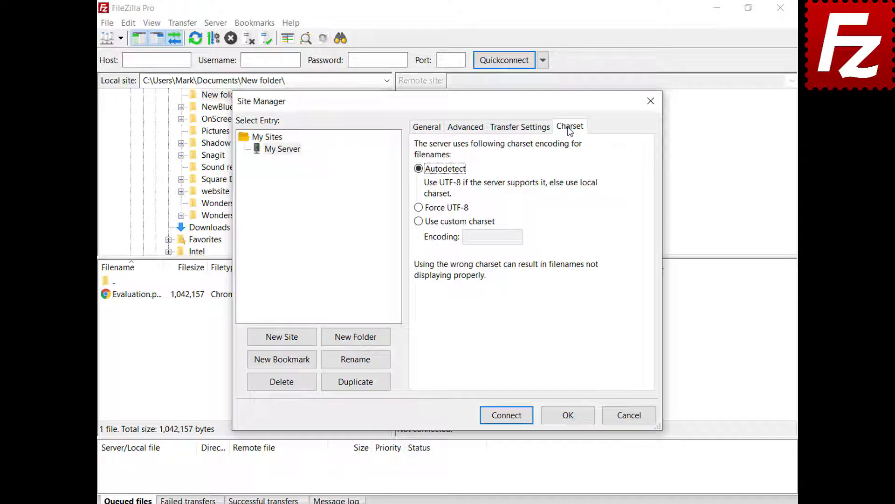
Save the My Server site and connect to it.
left_click(568, 415)
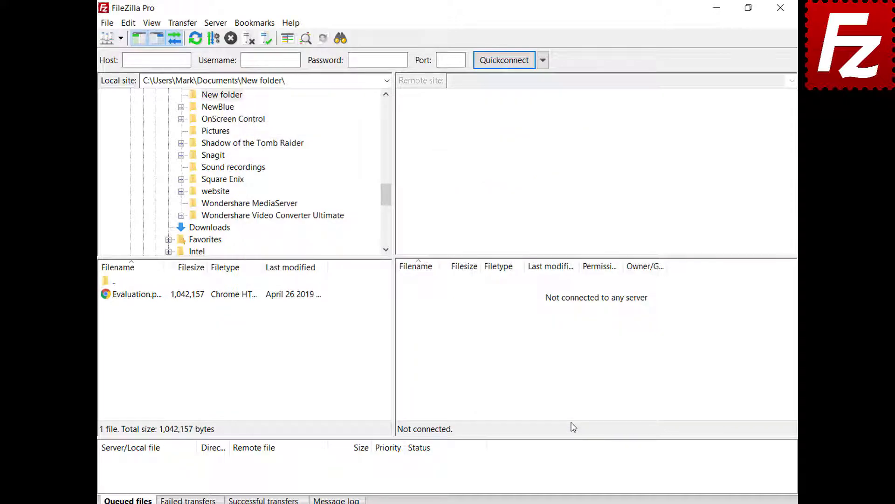
left_click(120, 38)
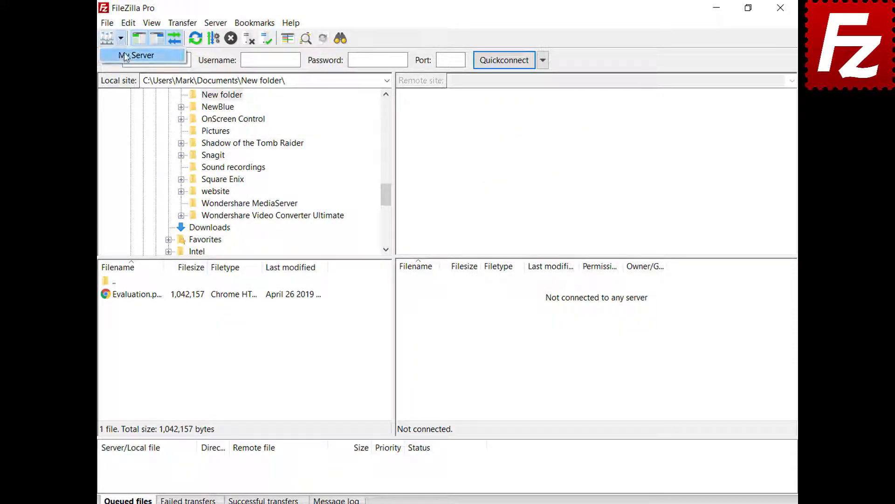
left_click(126, 56)
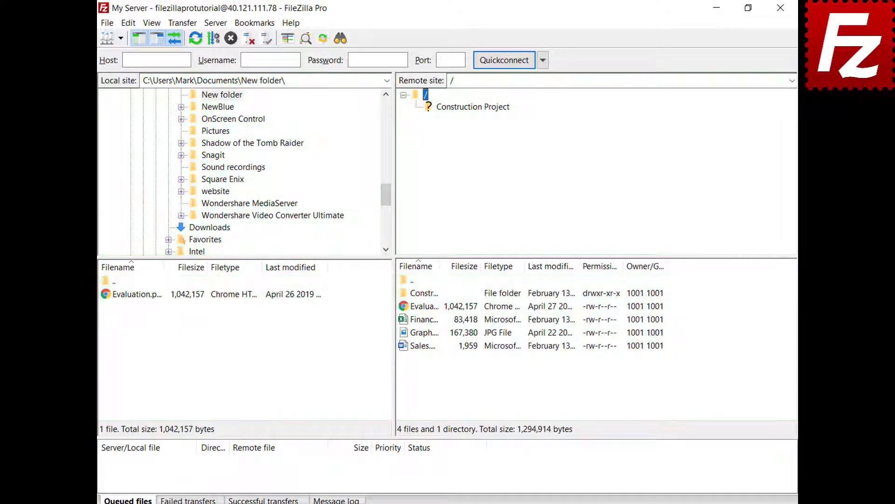
Create a folder named Sites in the Site Manager, move My Server into it, and save the arrangement.
key("ctrl+s")
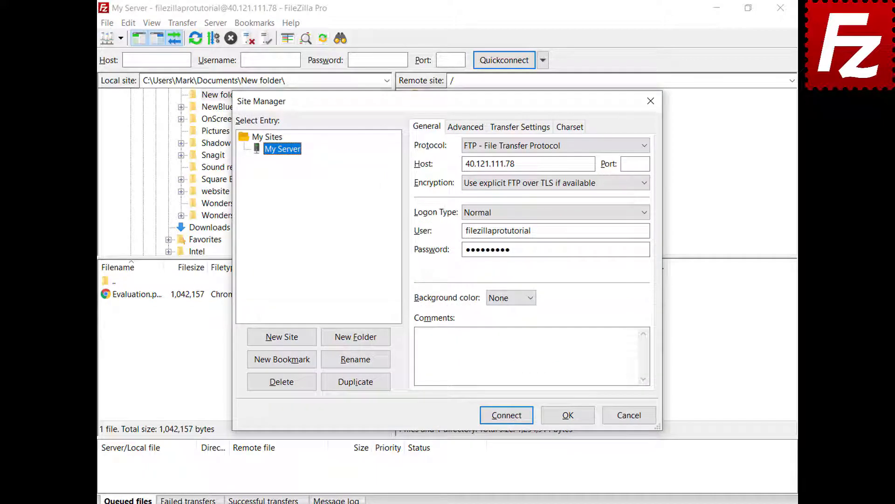
left_click(357, 343)
type("Sites")
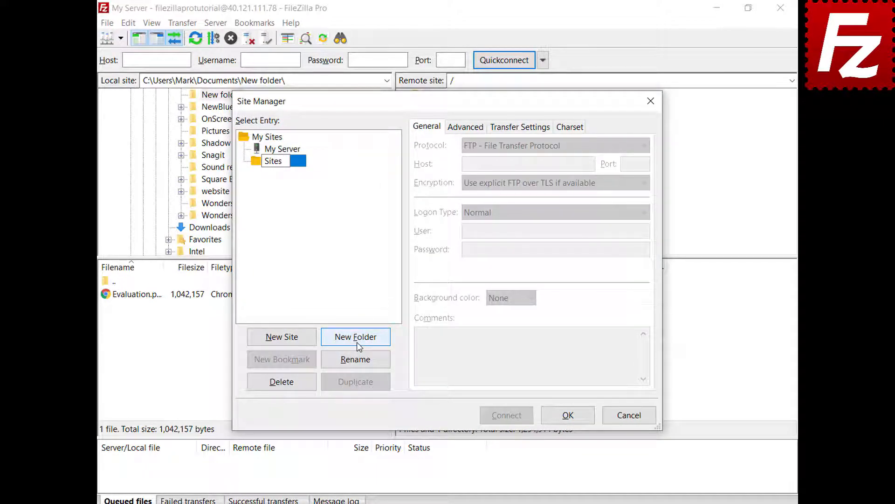
key("Return")
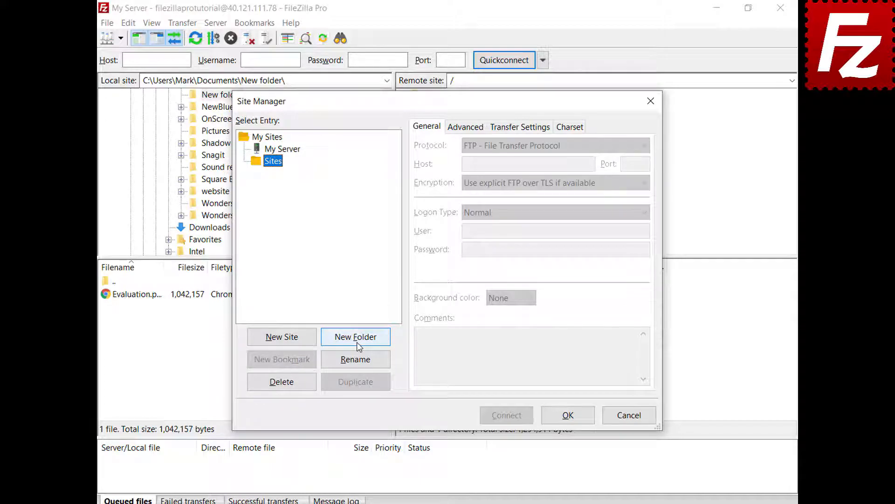
left_click(294, 152)
left_click_drag(294, 154, 283, 169)
left_click(568, 415)
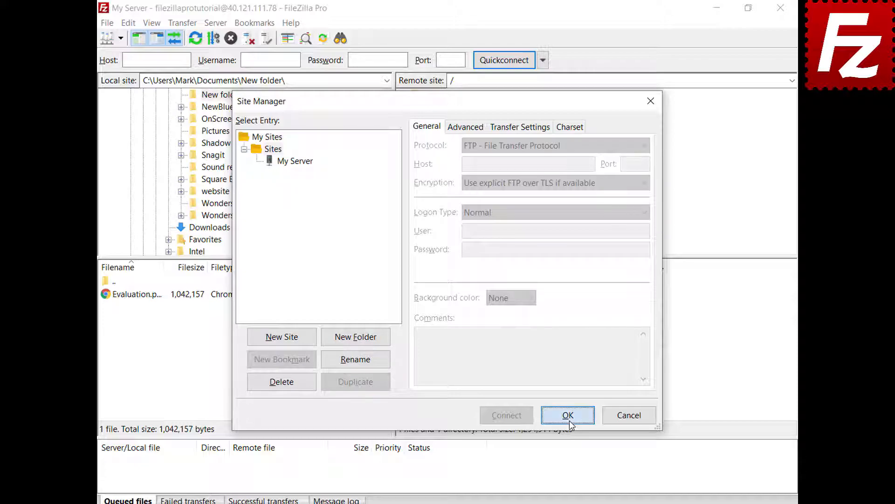
Check the Sites folder in the saved-site list and review My Server's entry in the Site Manager.
left_click(120, 38)
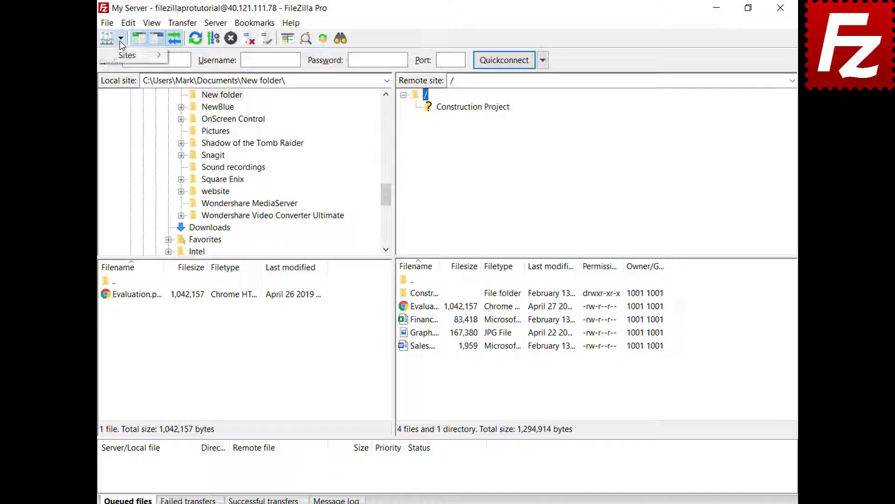
mouse_move(122, 56)
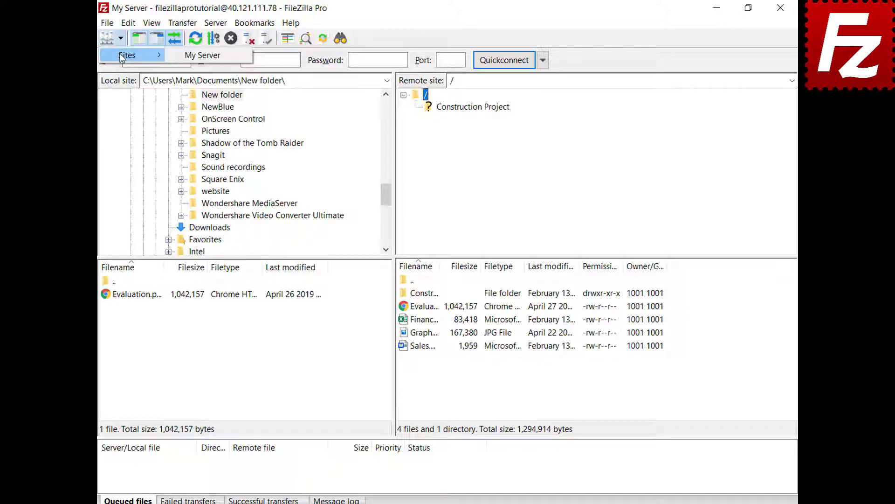
key("Escape")
key("ctrl+s")
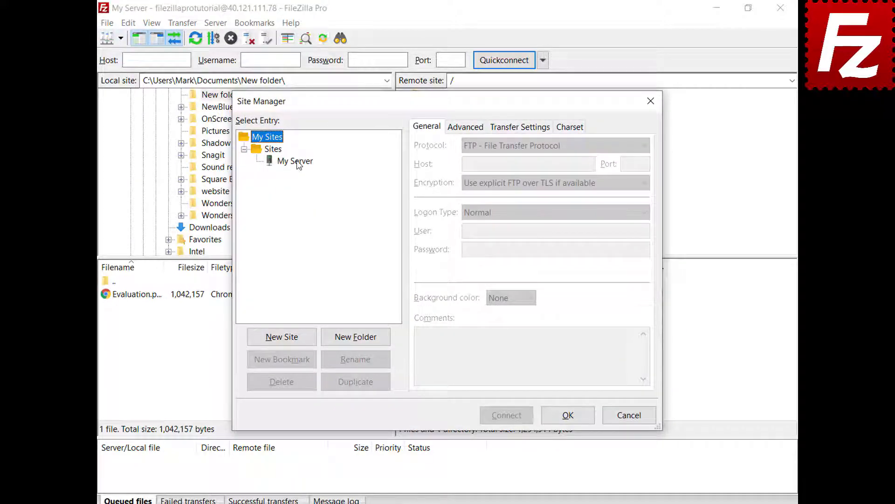
left_click(296, 161)
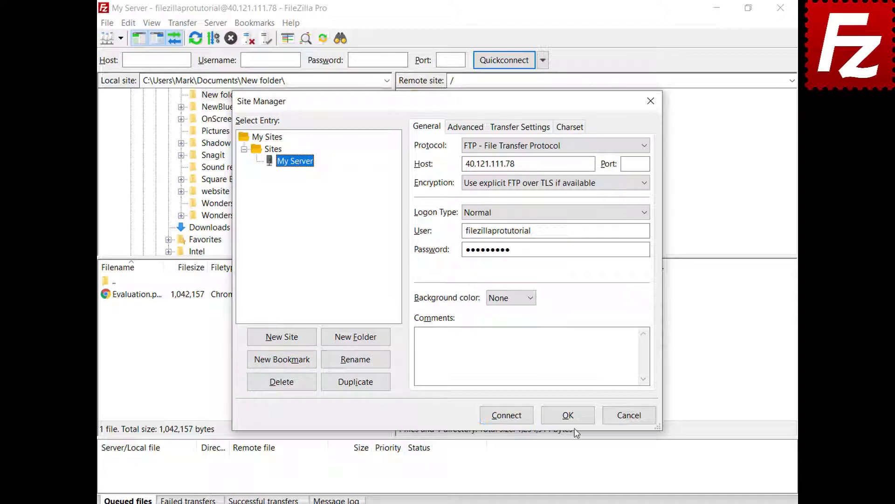
left_click(568, 415)
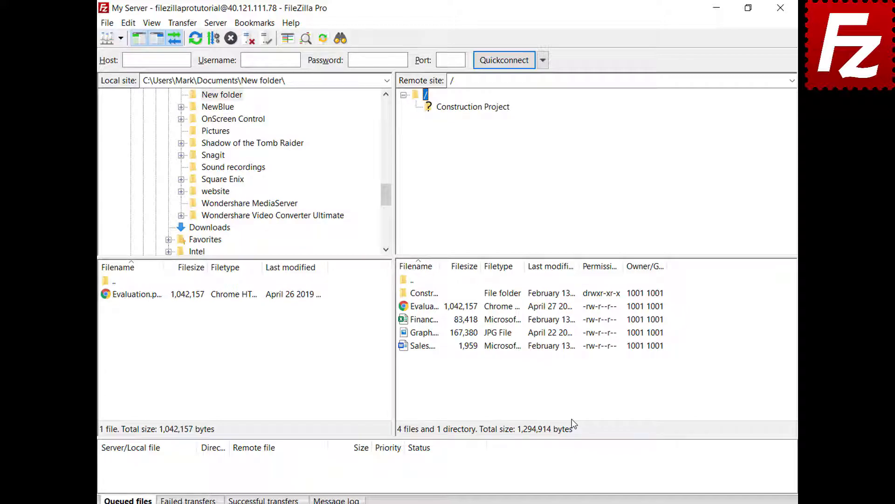
Open the program settings and view the Interface options.
left_click(128, 24)
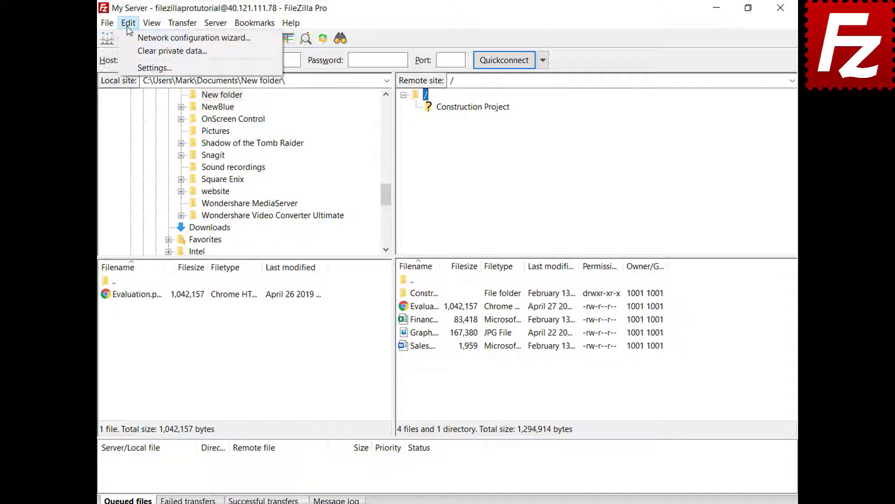
left_click(137, 67)
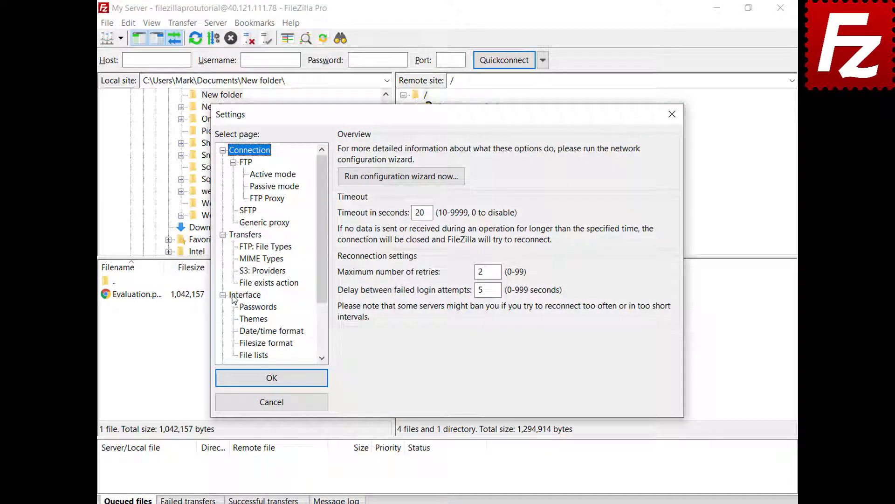
left_click(233, 296)
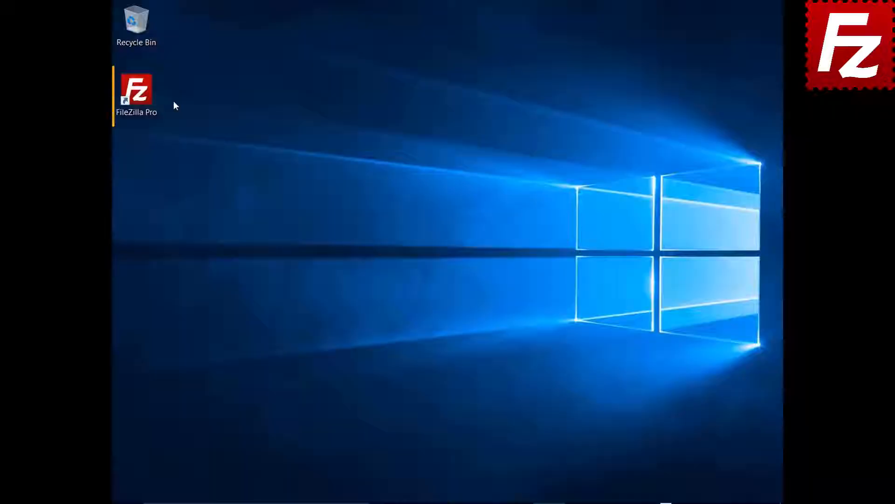
Launch FileZilla Pro and open the Site Manager.
double_click(143, 97)
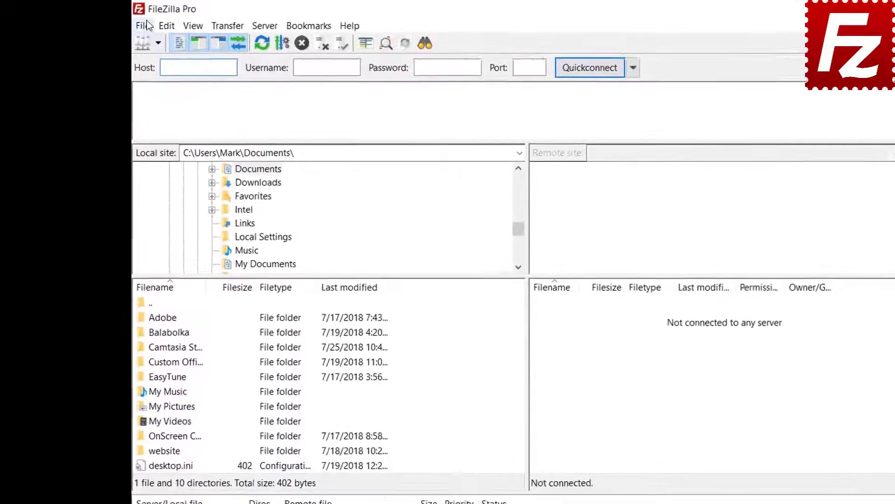
left_click(127, 22)
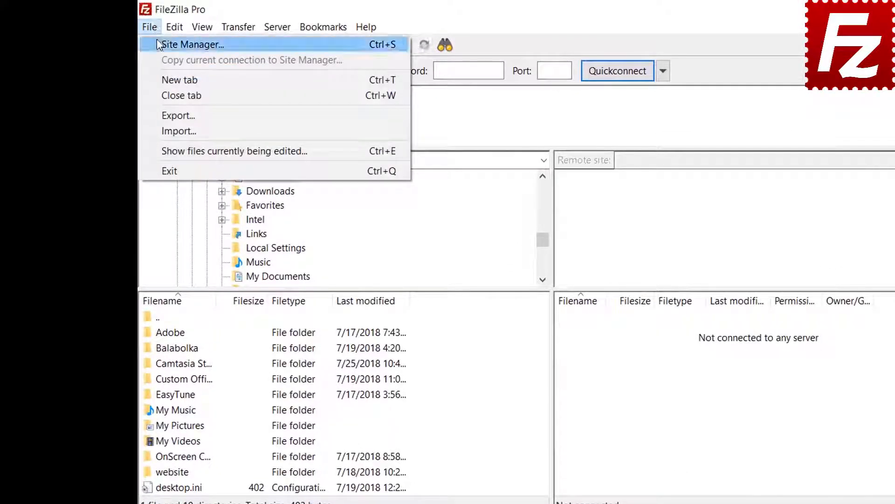
left_click(157, 43)
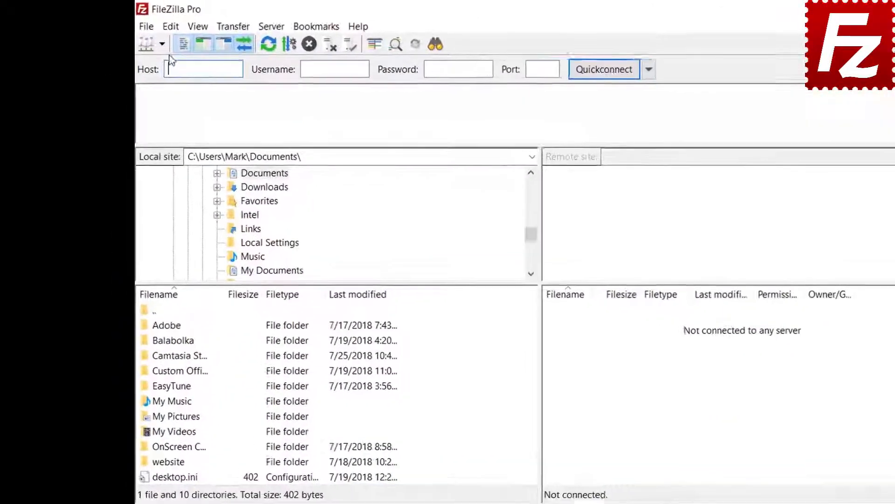
Set the program to save passwords protected by a master password, enter and repeat the master password, and apply the settings.
left_click(171, 26)
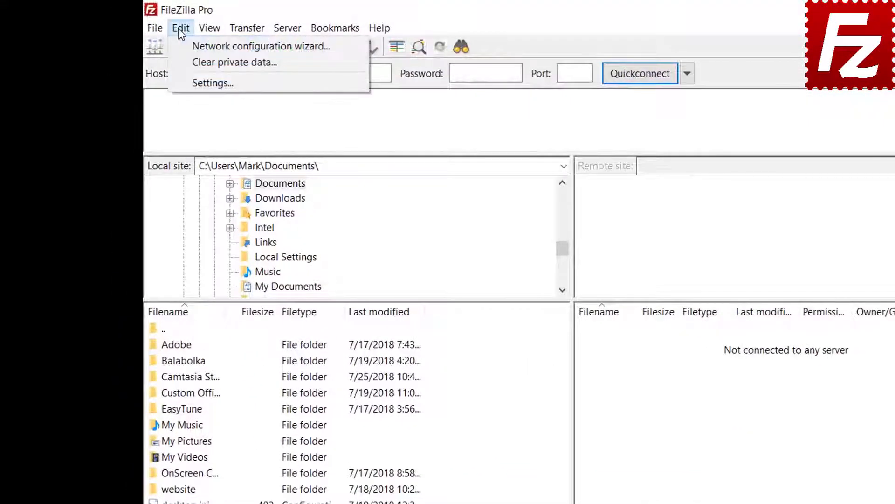
left_click(188, 79)
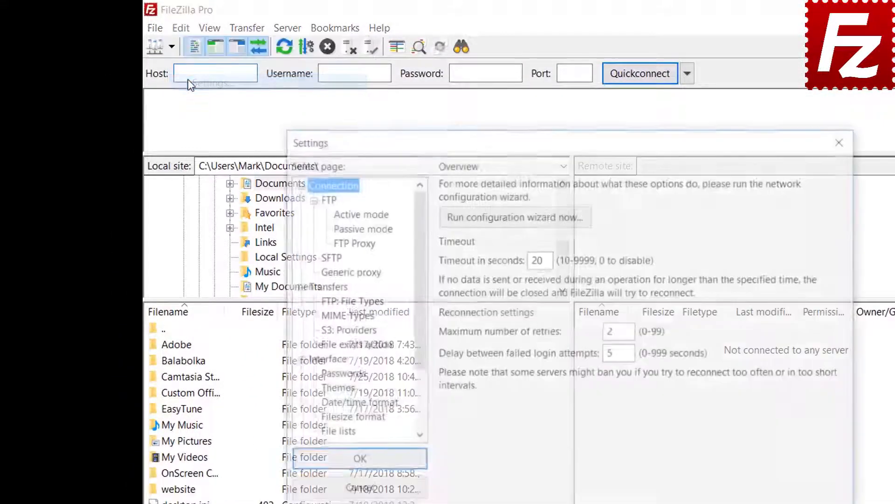
left_click(345, 377)
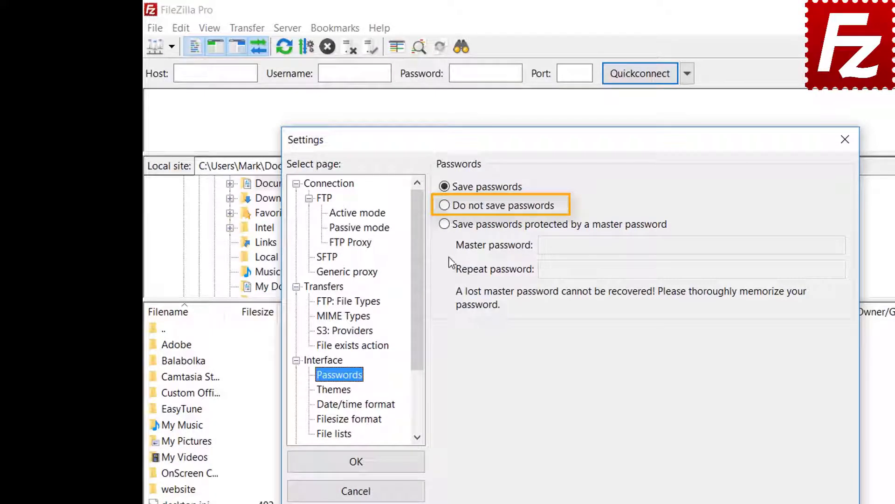
left_click(449, 225)
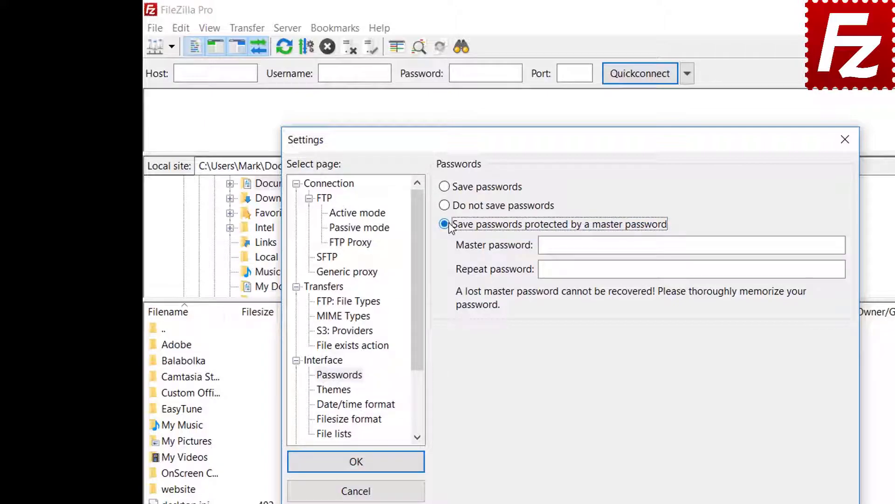
left_click(730, 245)
type("****")
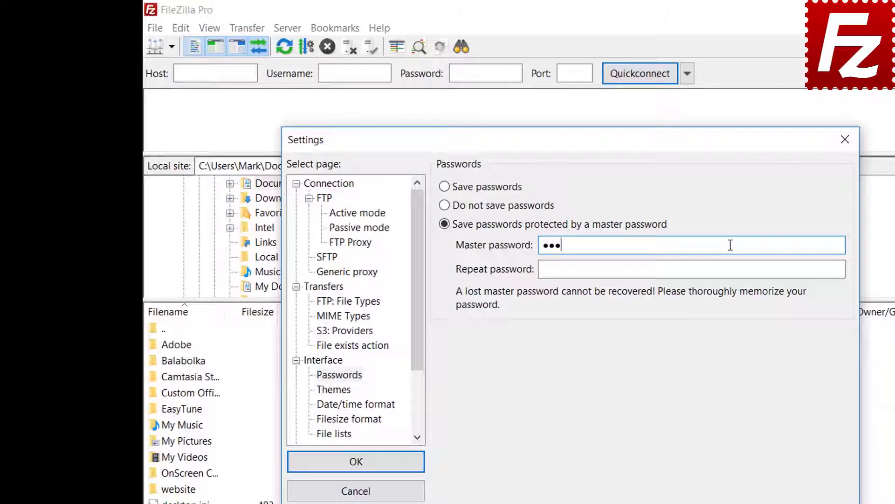
type("*******")
left_click(710, 272)
type("*****")
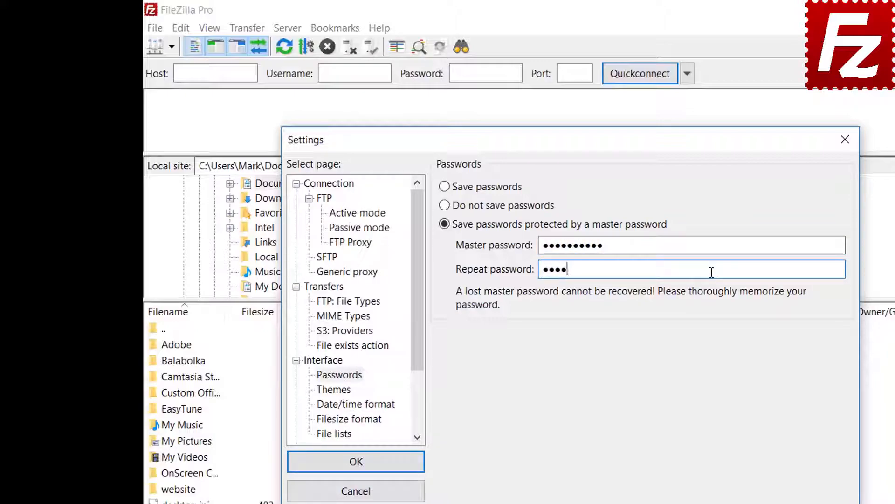
type("*****")
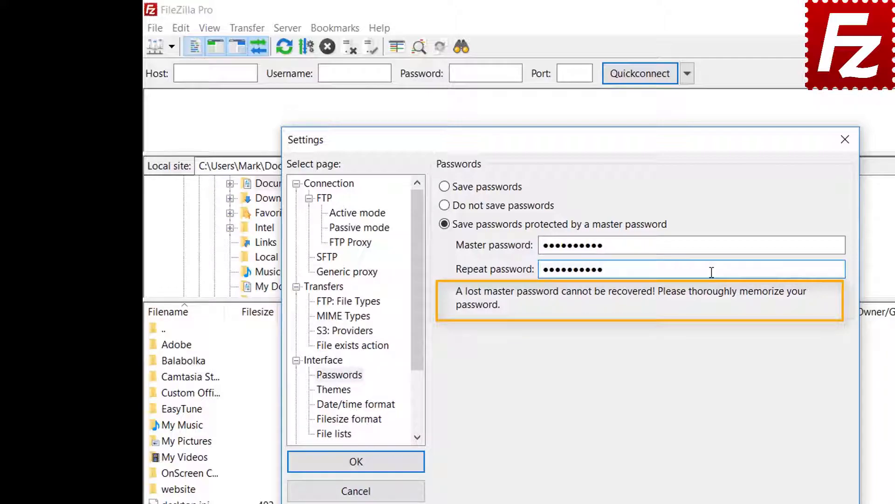
left_click(358, 466)
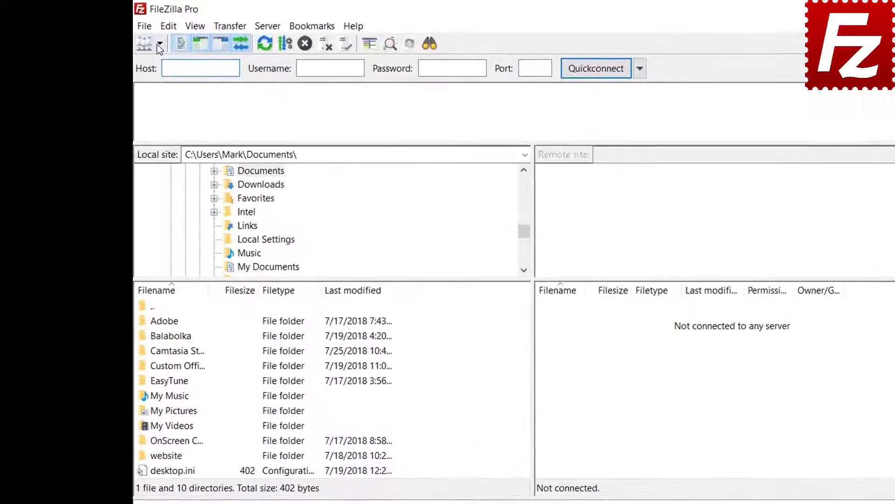
Connect to the saved FTP Tutorial site, entering the master password and keeping it remembered until FileZilla is closed.
left_click(144, 39)
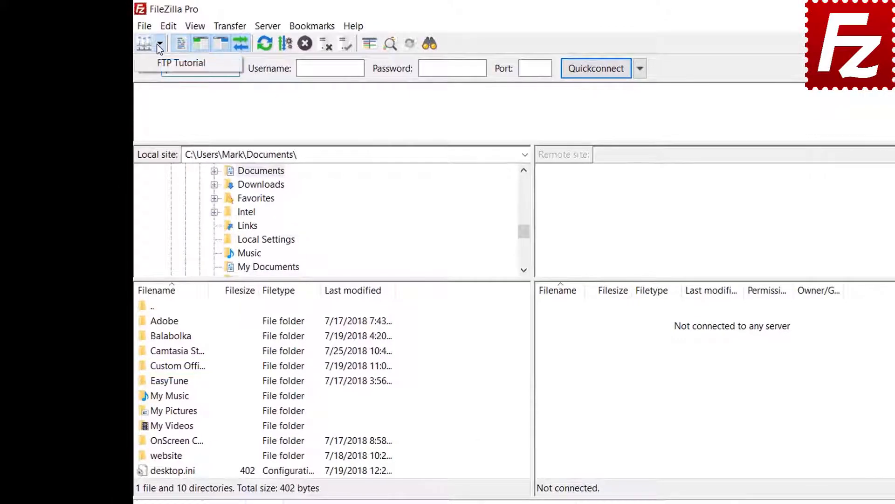
left_click(181, 63)
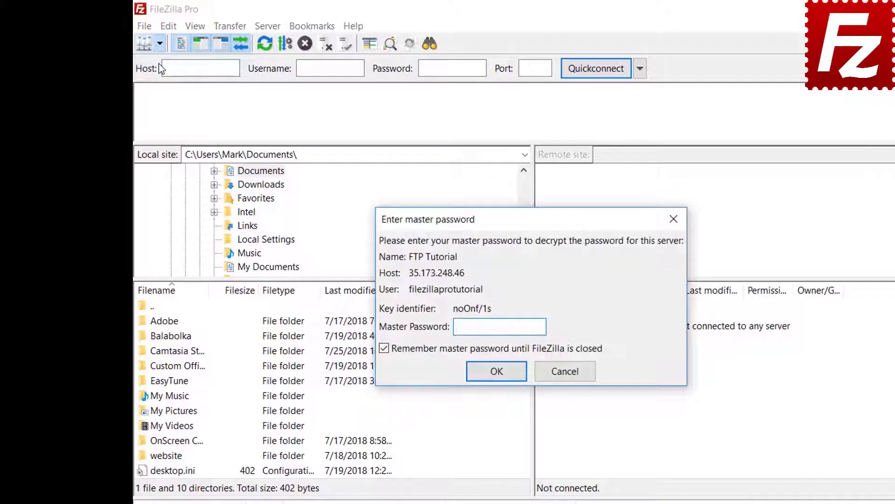
type("••••••••••")
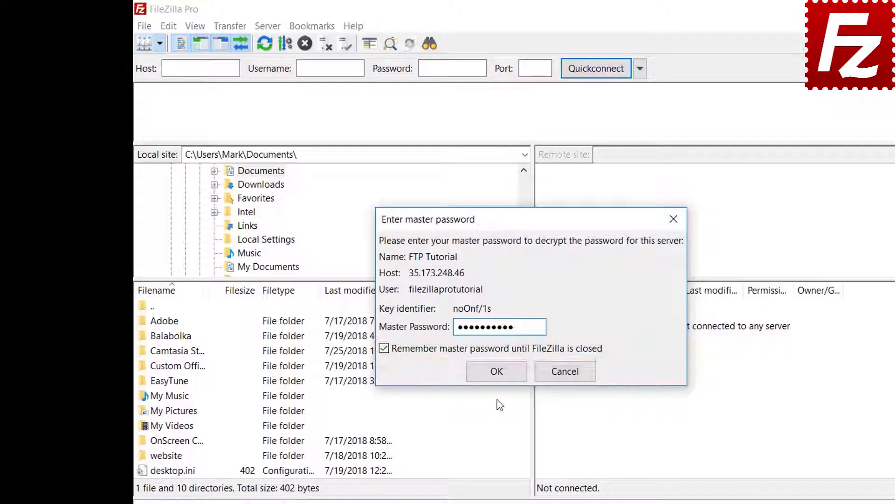
left_click(496, 374)
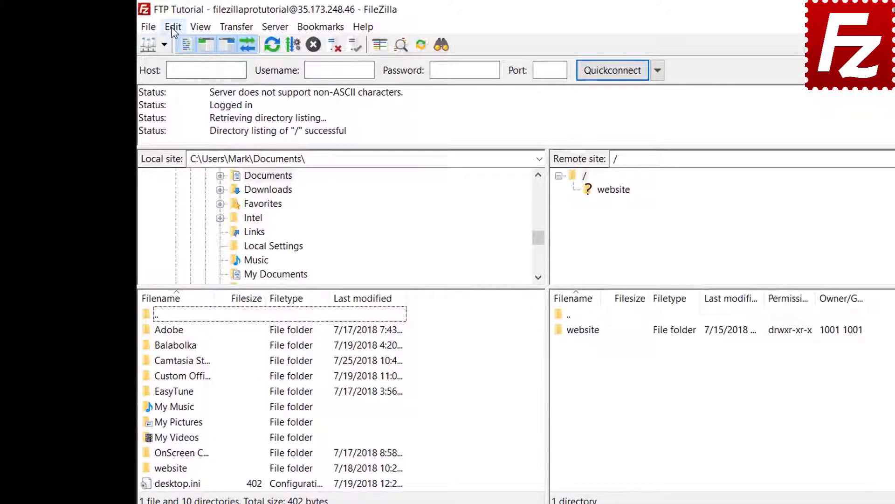
Try to switch the password settings back to plain Save passwords, and cancel at the master password request.
left_click(142, 22)
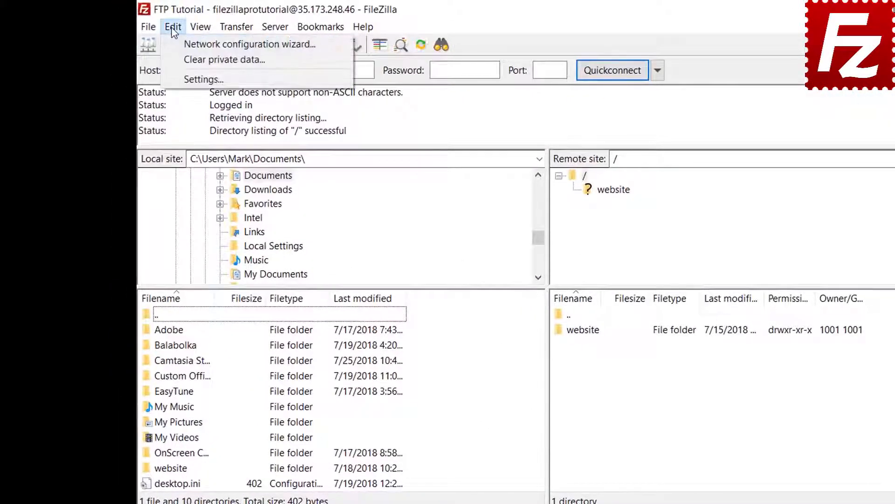
left_click(178, 77)
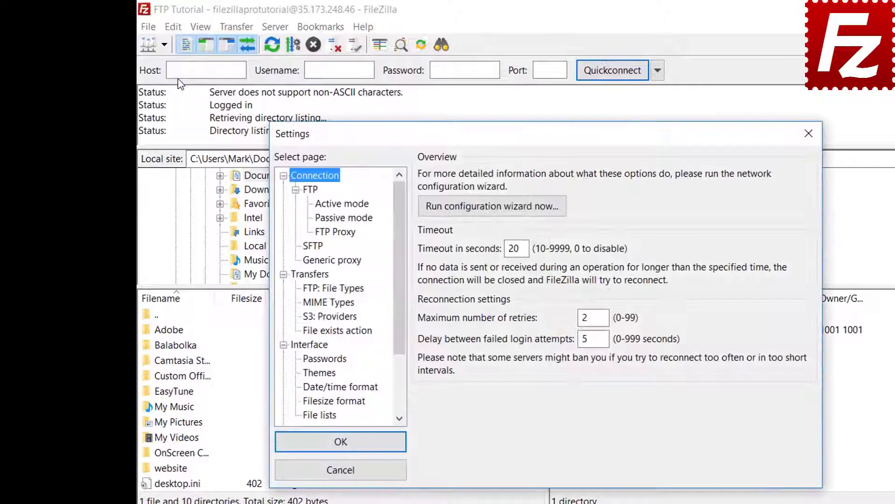
left_click(325, 358)
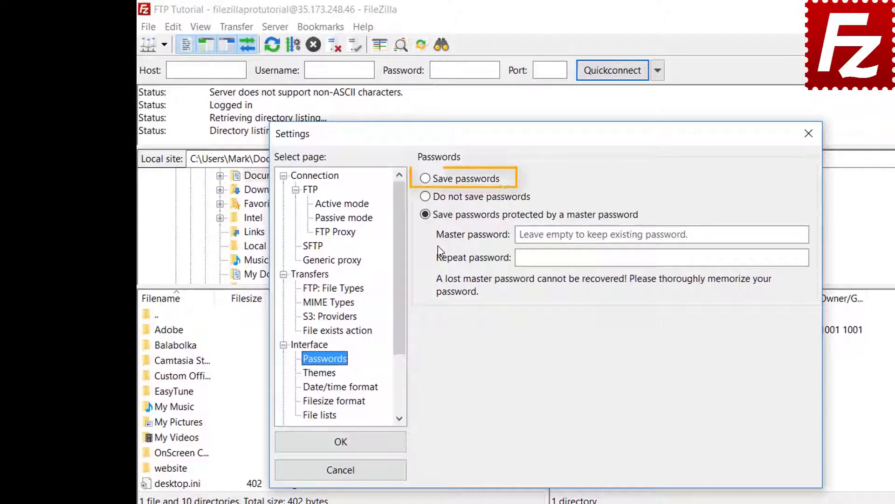
left_click(428, 182)
left_click(429, 183)
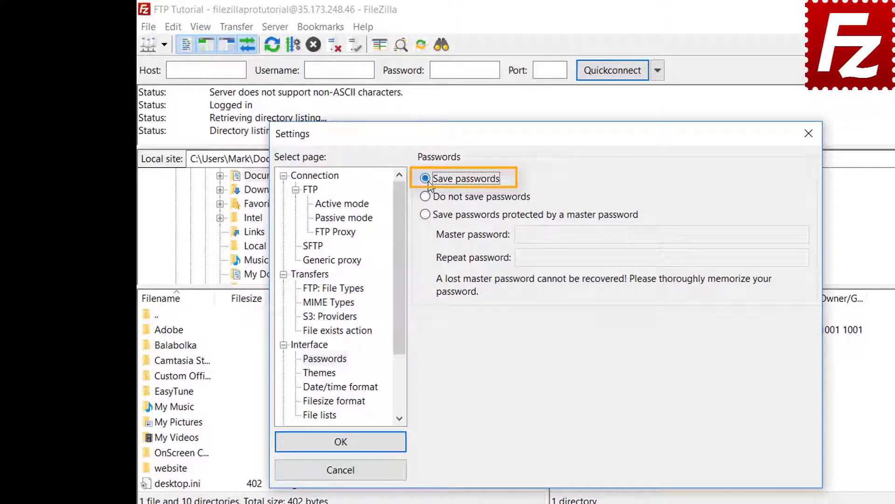
left_click(350, 446)
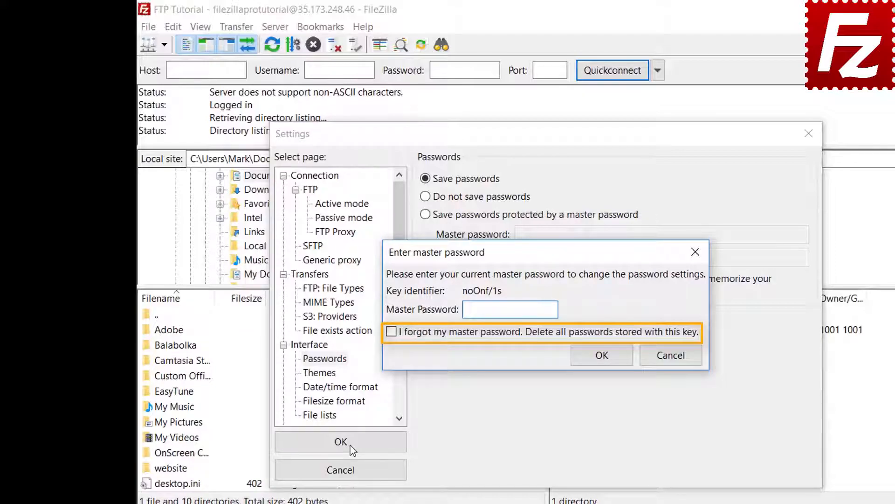
left_click(672, 356)
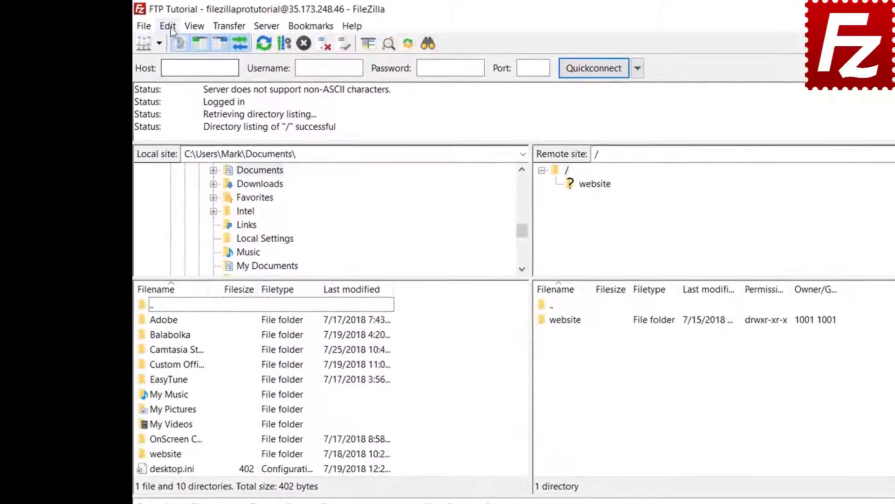
Clear the private data for the Quickconnect history and Reconnect information categories.
left_click(158, 24)
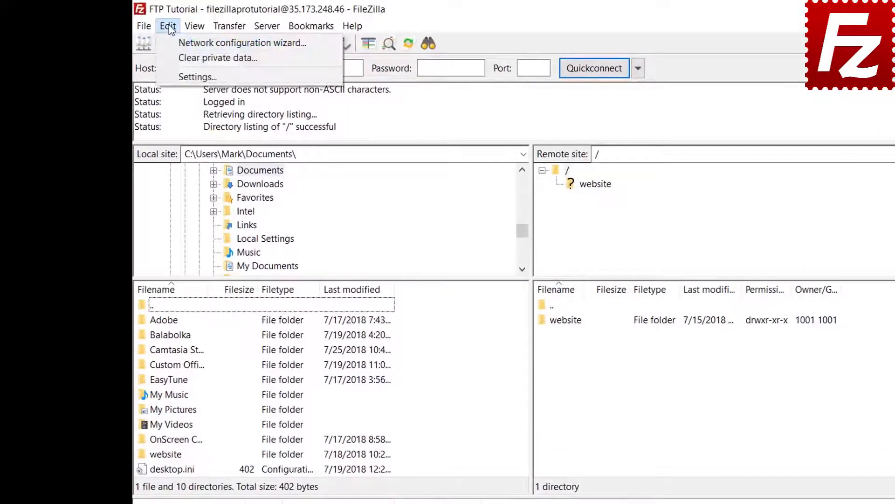
left_click(172, 57)
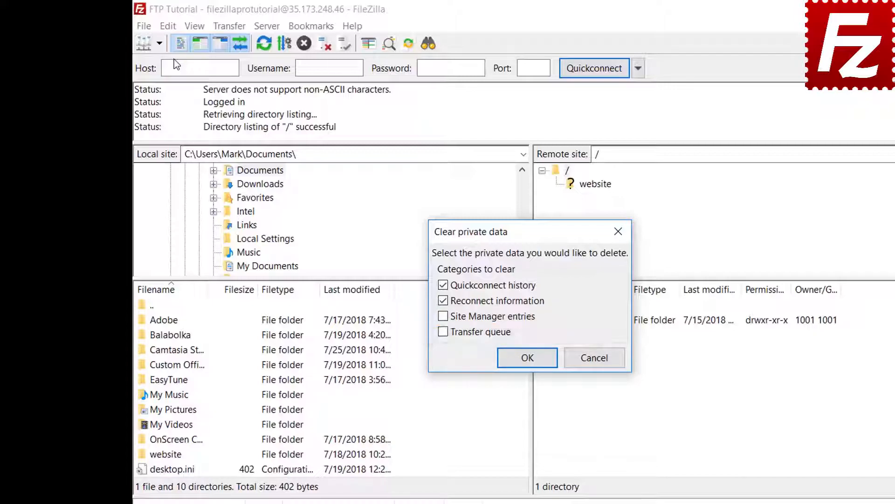
key("Return")
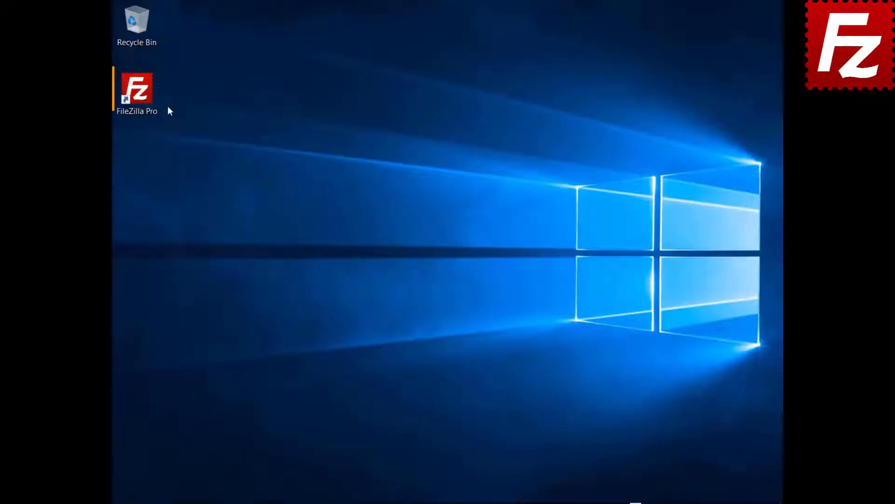
Launch FileZilla Pro again and connect to the saved FTP Tutorial site.
double_click(142, 99)
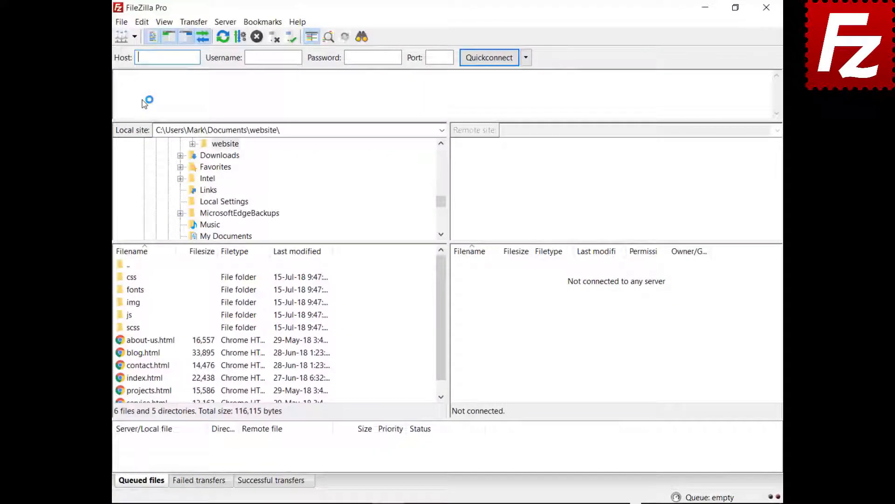
left_click(133, 35)
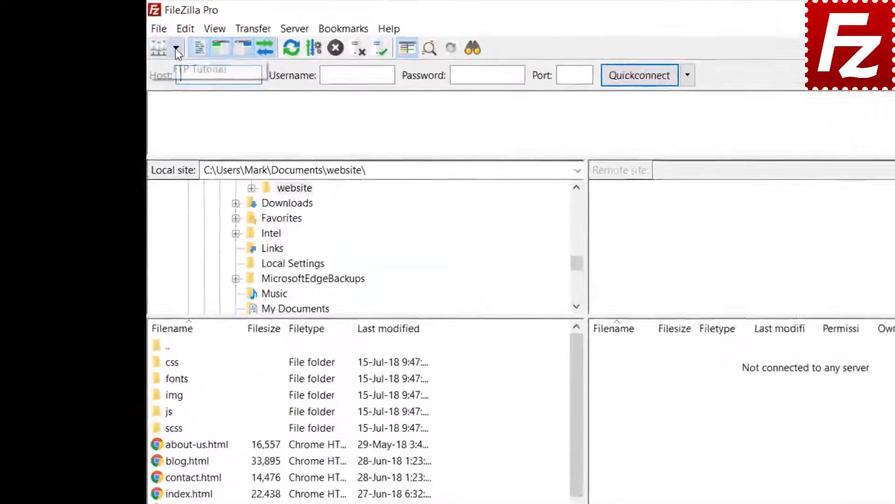
left_click(201, 78)
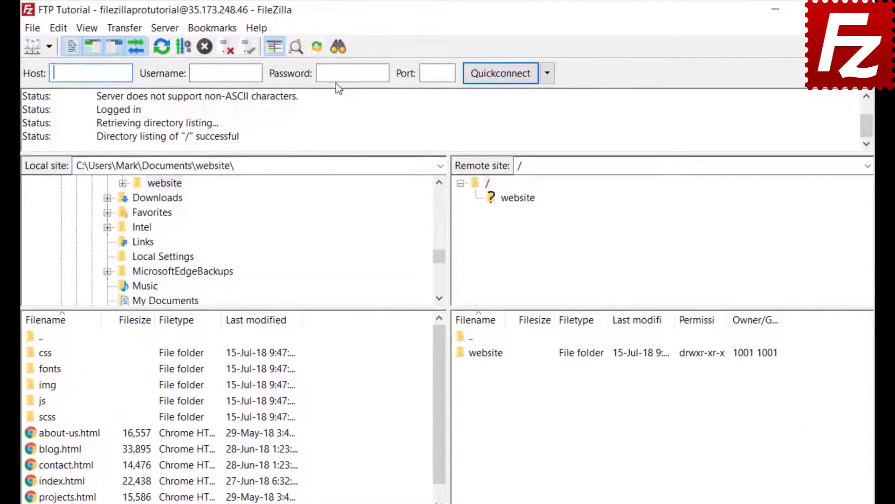
Open the file search for the remote root directory and review the available match conditions, search criteria and comparison options.
left_click(337, 45)
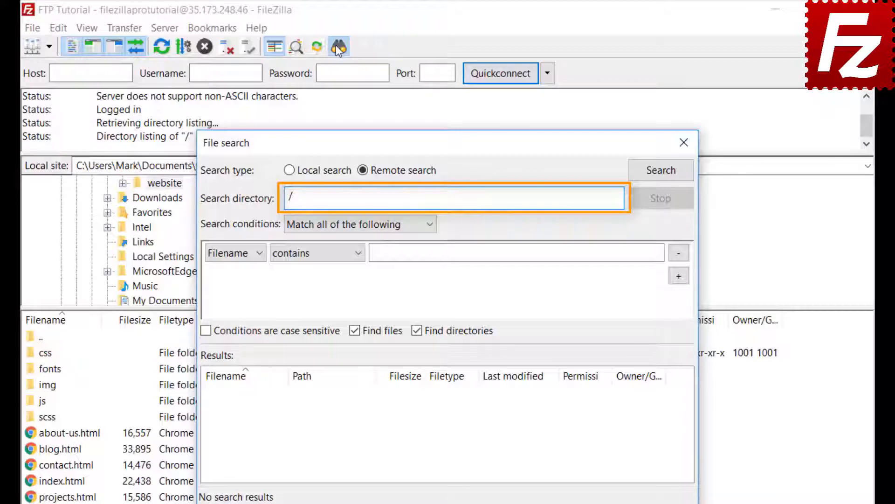
left_click(329, 224)
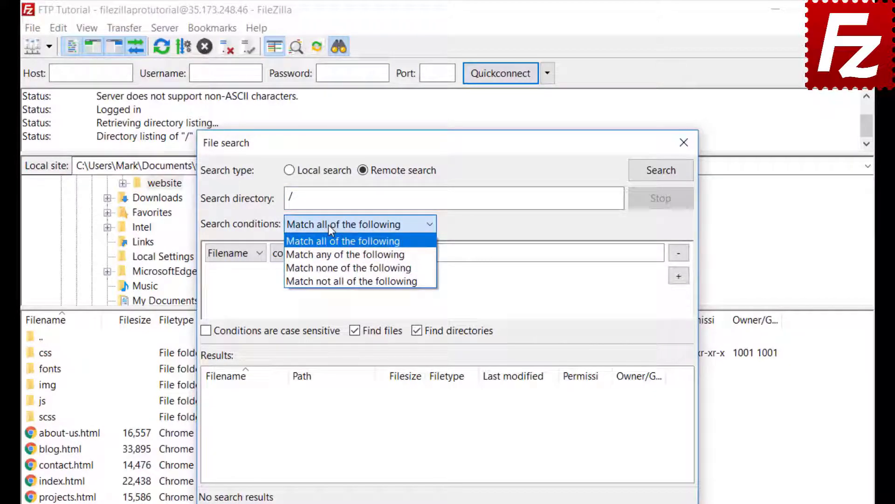
left_click(328, 224)
left_click(231, 259)
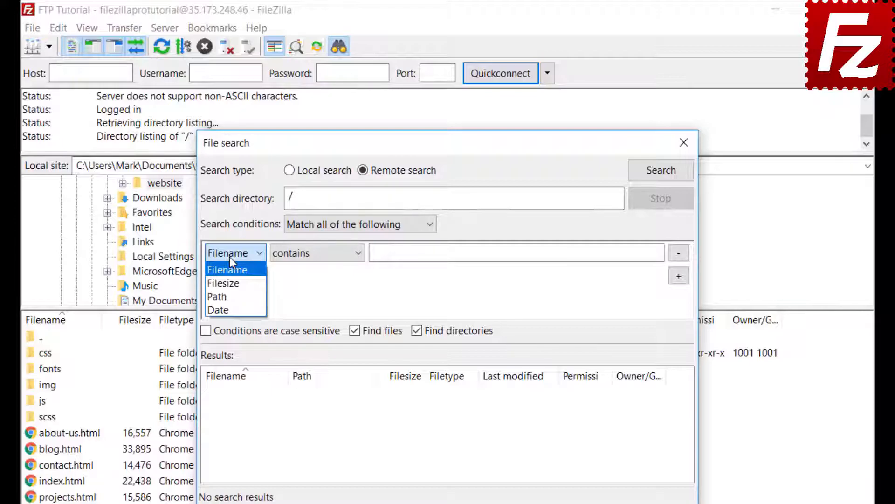
left_click(229, 256)
left_click(318, 261)
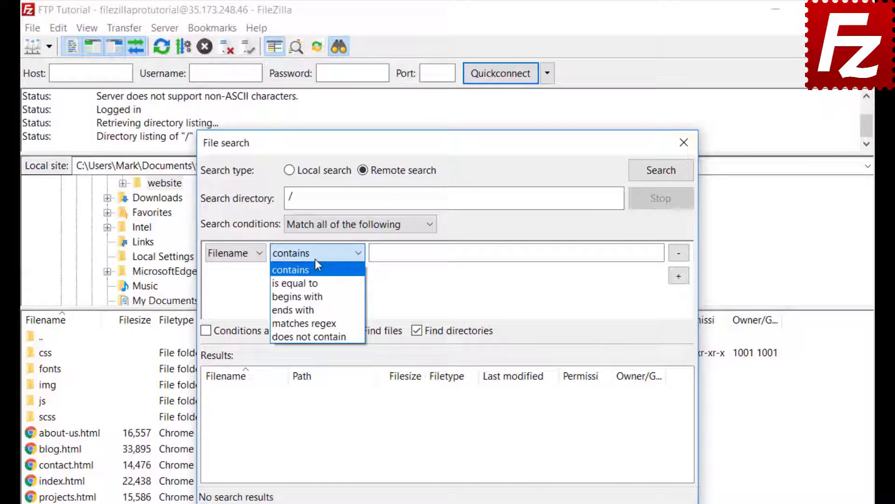
left_click(315, 261)
Set the first search condition to Filename contains .jpg.
left_click(247, 252)
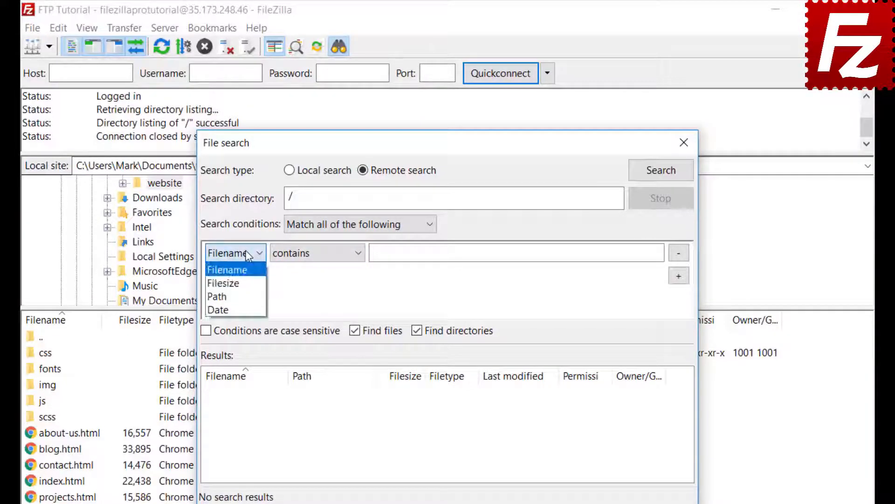
left_click(247, 272)
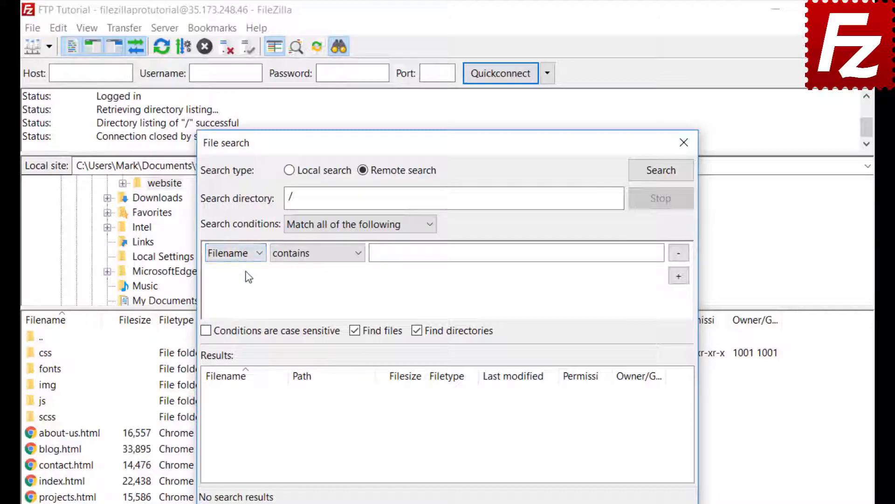
left_click(313, 253)
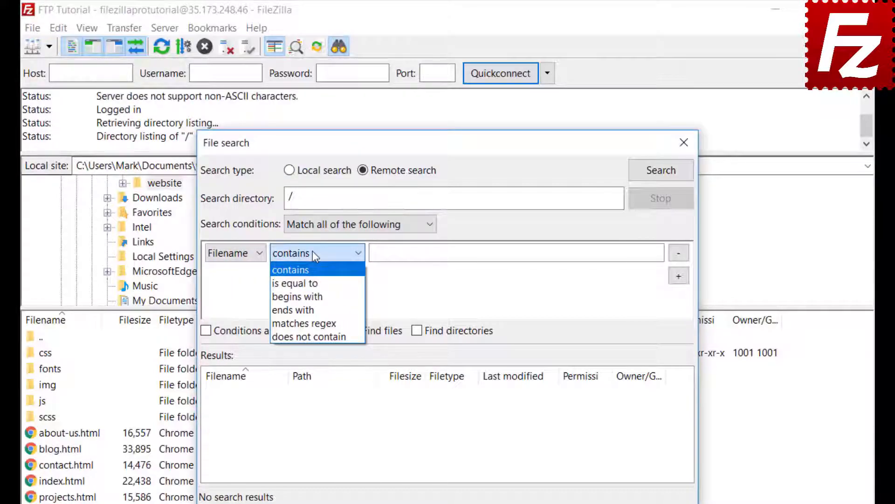
left_click(313, 269)
left_click(409, 254)
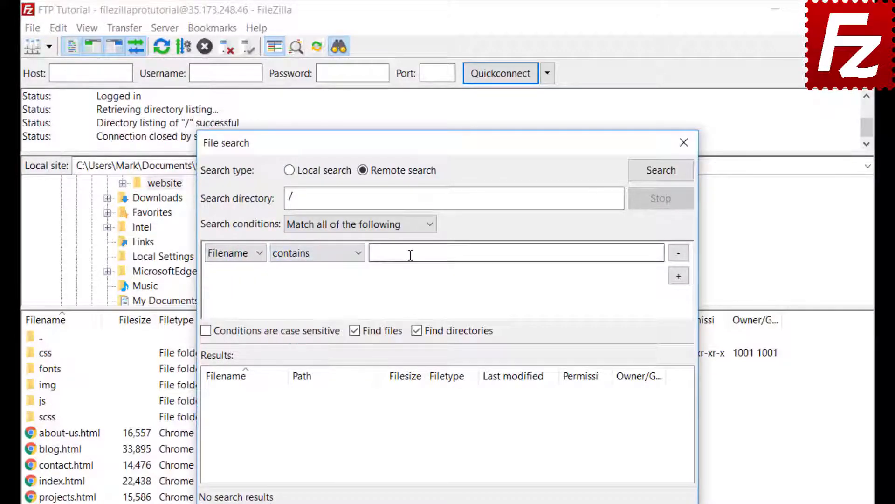
type(".jpg")
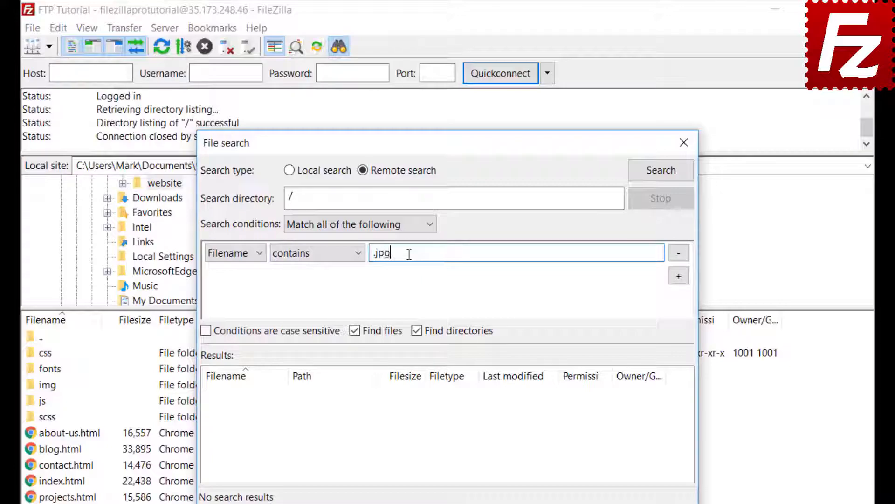
Add a second search condition for Filesize greater than 500000 bytes.
left_click(679, 277)
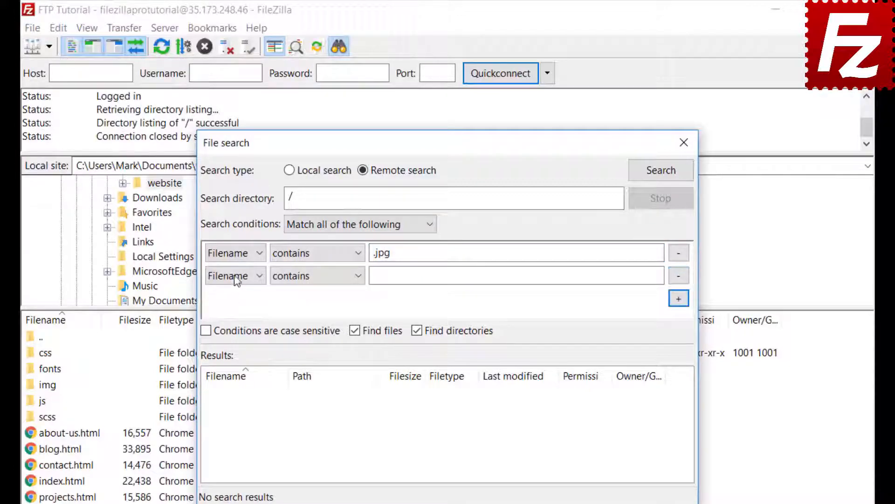
left_click(235, 277)
left_click(232, 306)
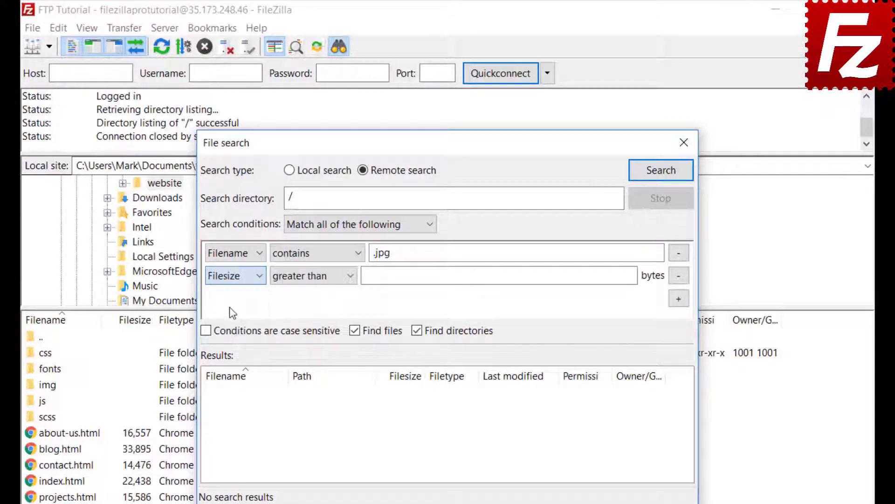
left_click(300, 275)
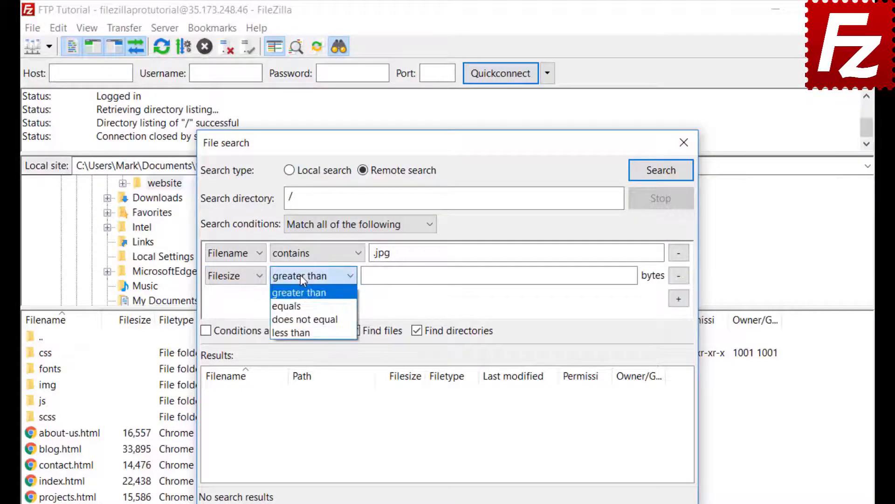
left_click(300, 275)
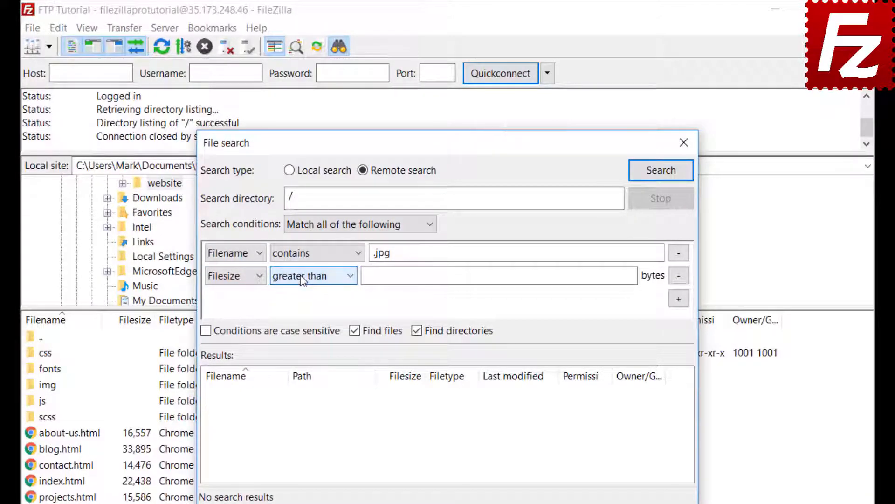
left_click(372, 275)
type("5")
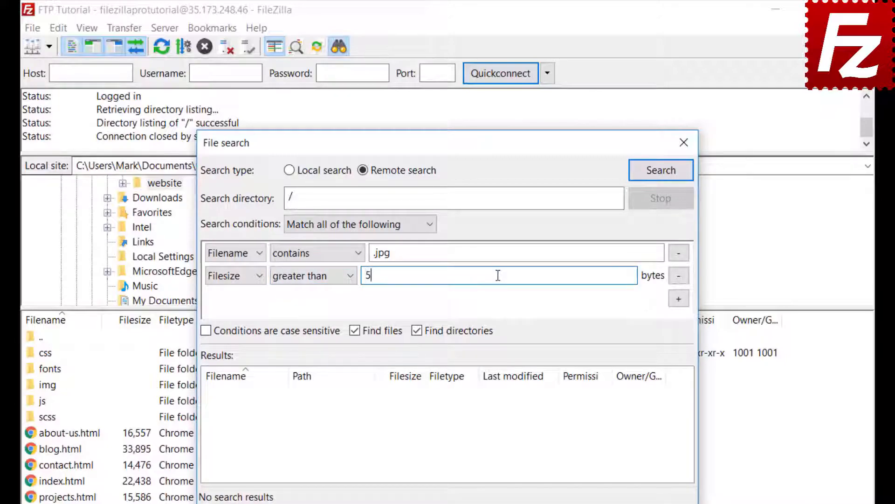
type("00000")
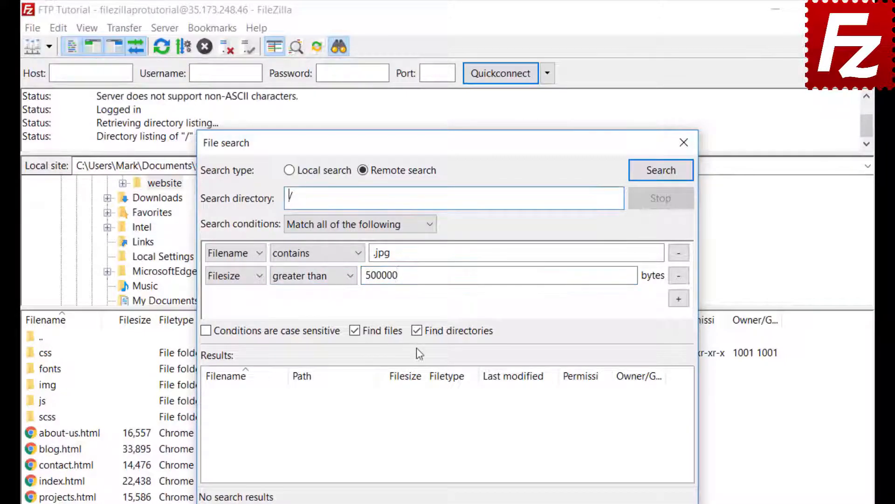
Exclude directories from the results and run the remote file search.
left_click(417, 331)
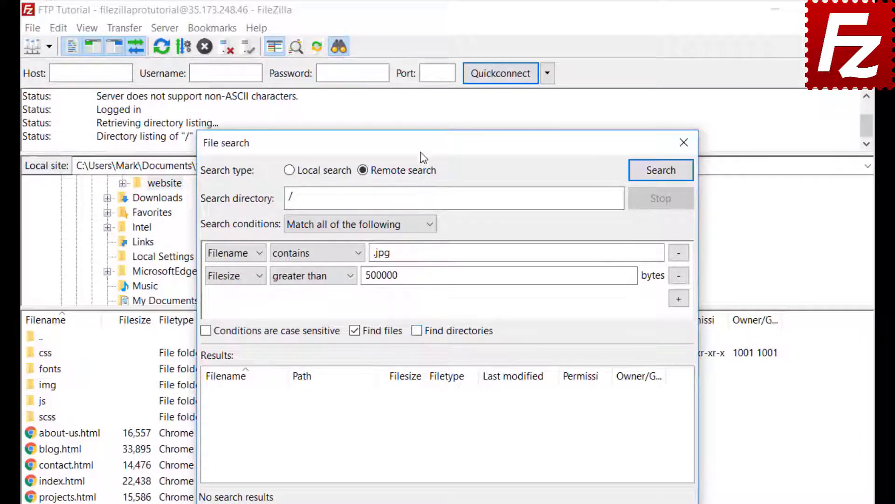
left_click_drag(439, 142, 589, 139)
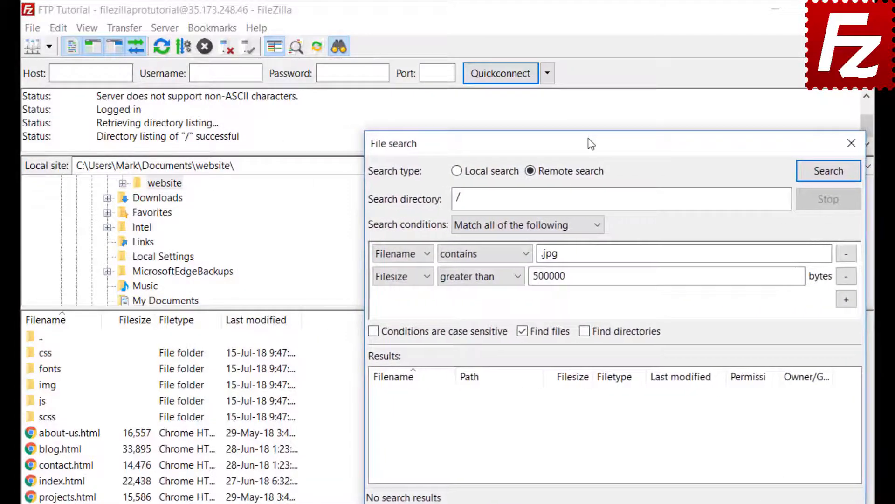
left_click(828, 171)
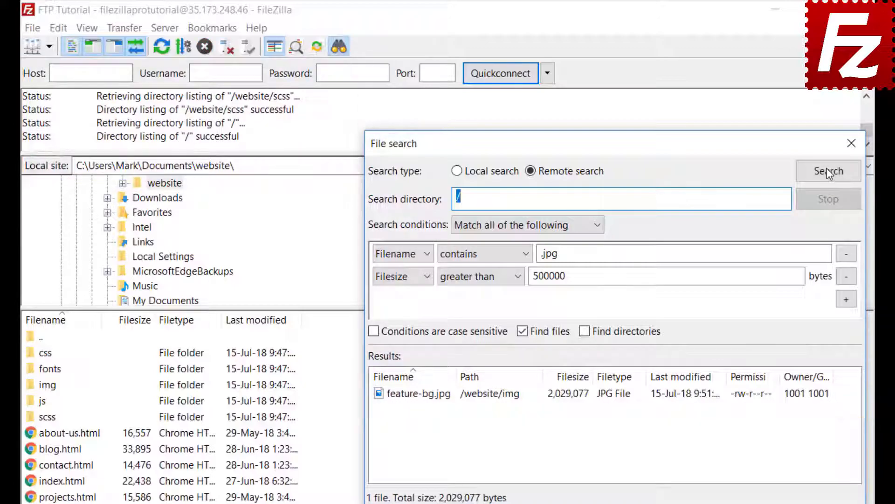
Add feature-bg.jpg from the search results to the download queue only, and close the file search.
right_click(448, 399)
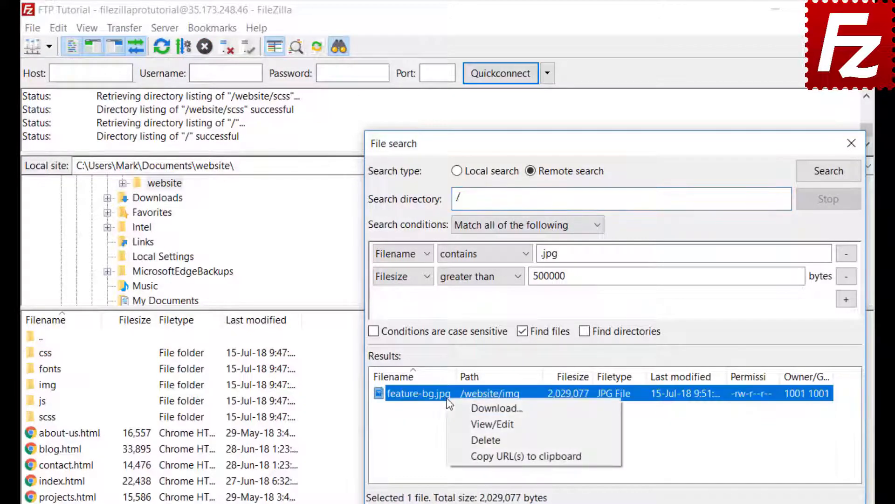
left_click(457, 408)
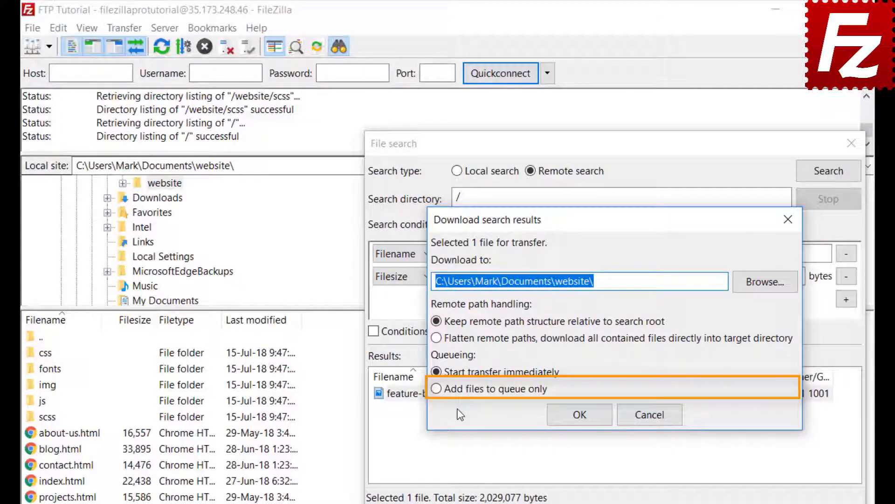
left_click(436, 388)
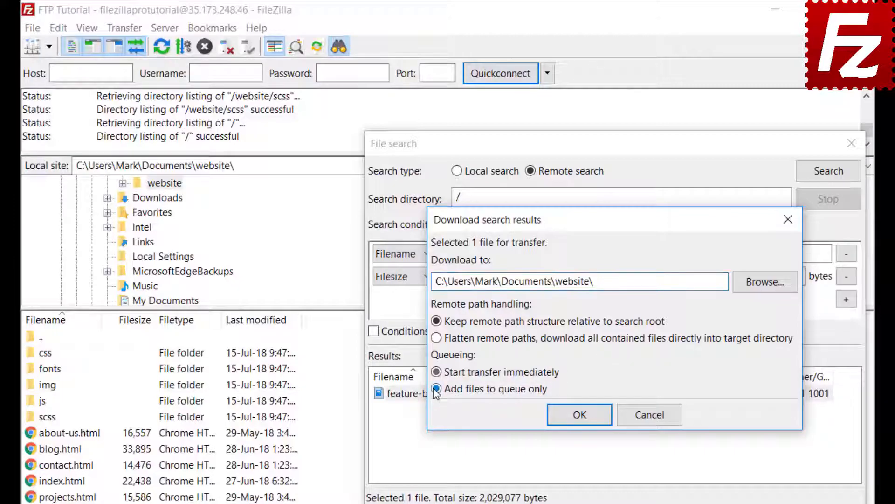
left_click(583, 418)
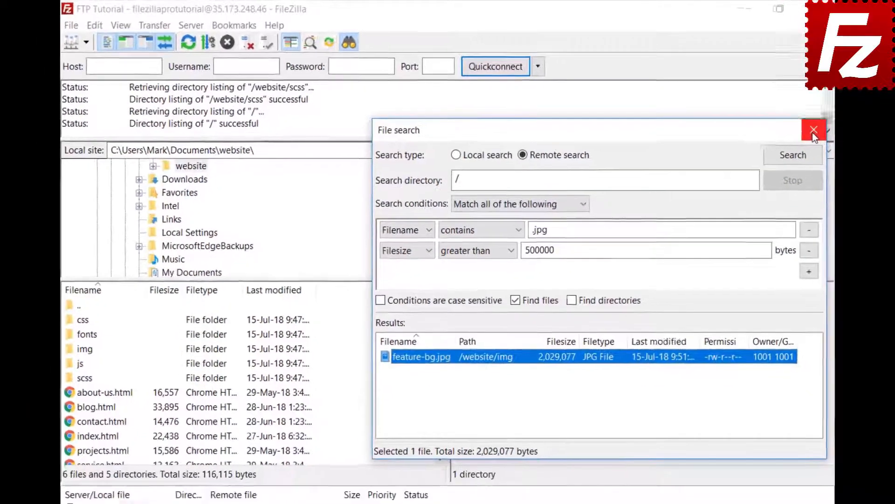
left_click(852, 143)
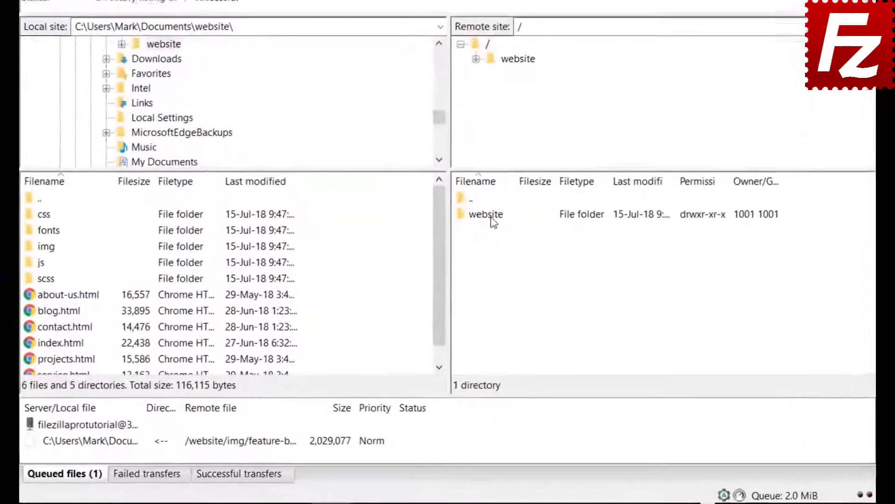
Open the remote /website/css folder and select the 43-byte stylesheet below the first CSS file.
double_click(476, 277)
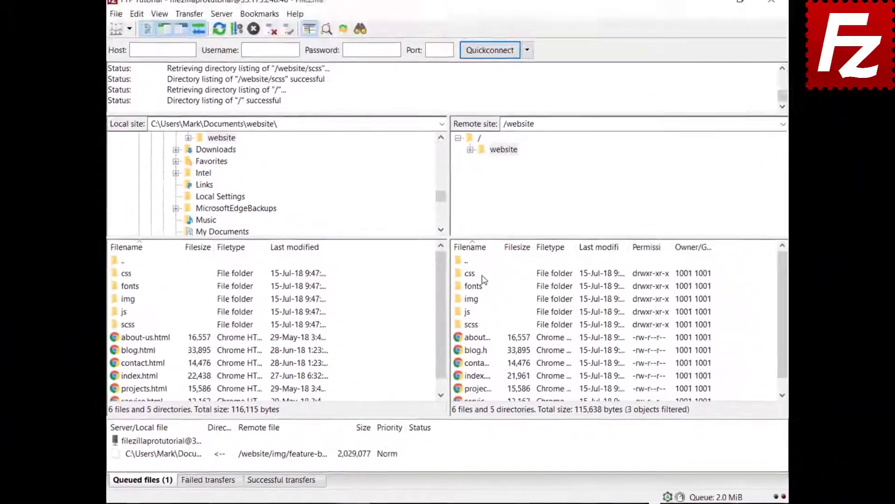
double_click(474, 278)
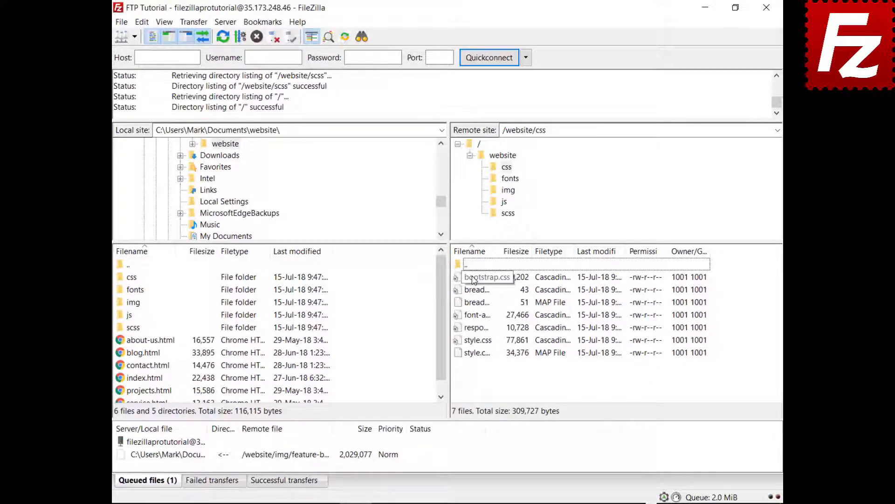
left_click(473, 278)
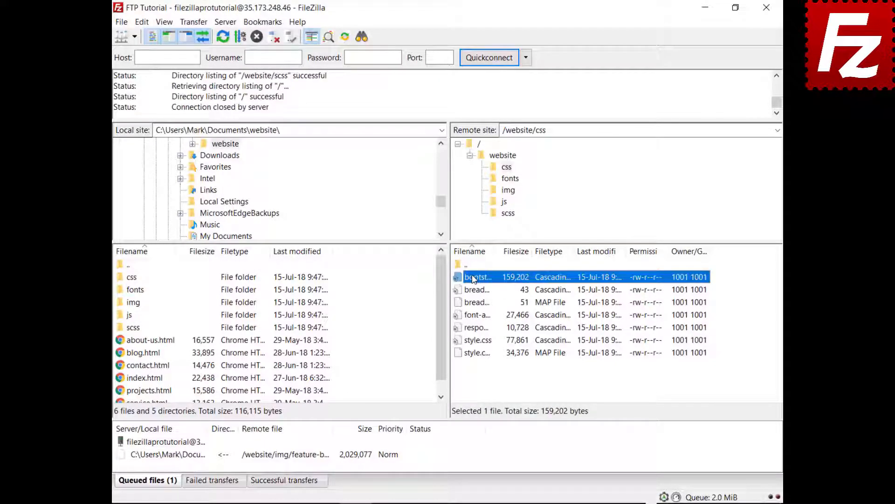
key("Down")
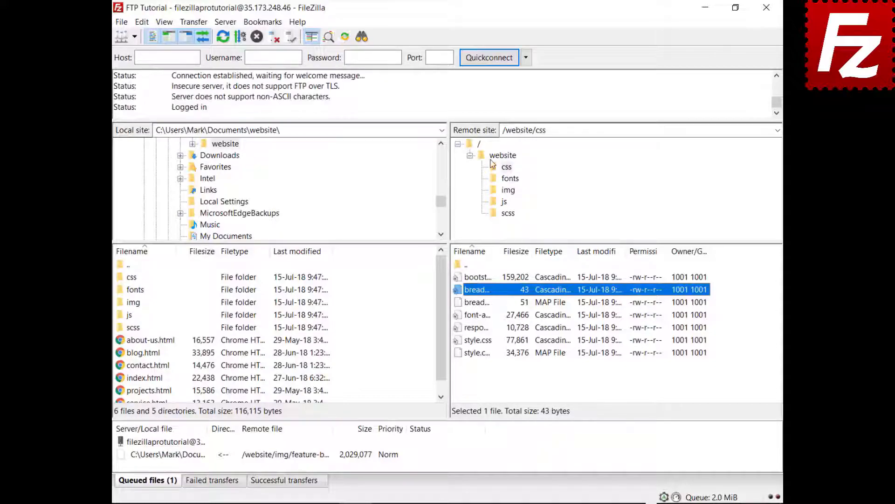
Quick search the remote css folder for "style" and choose to invert the filter.
key("ctrl+f")
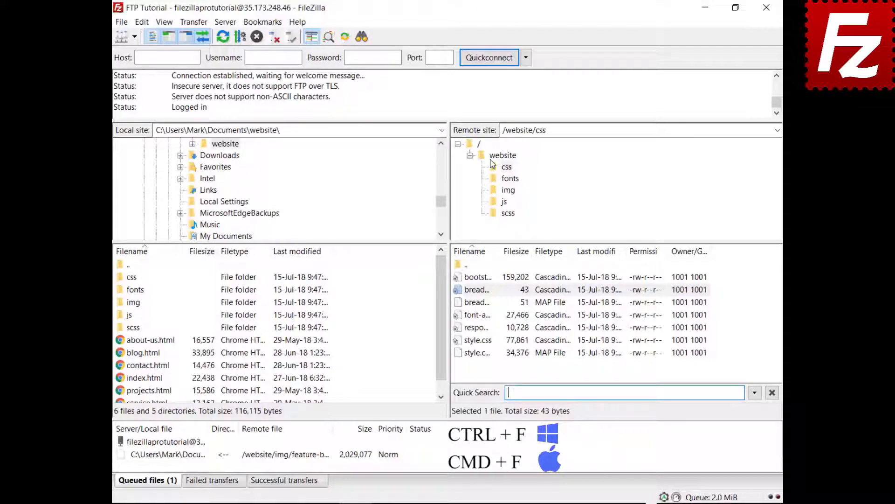
type("style")
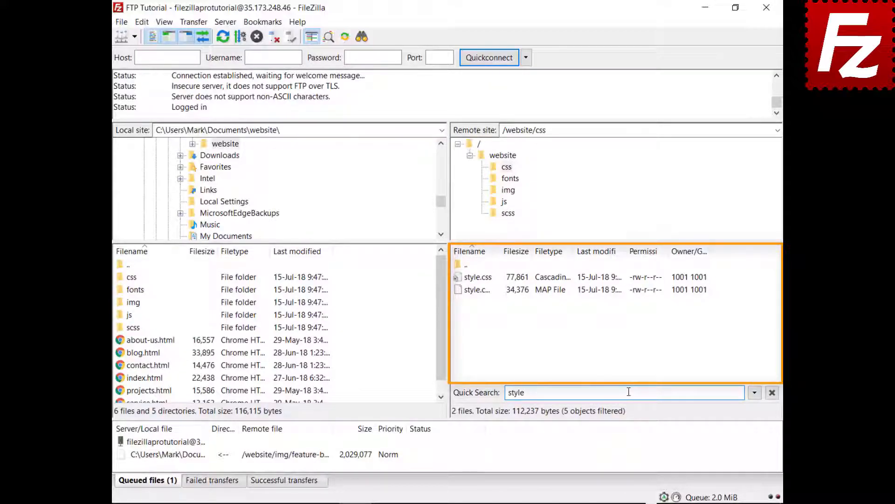
left_click(755, 393)
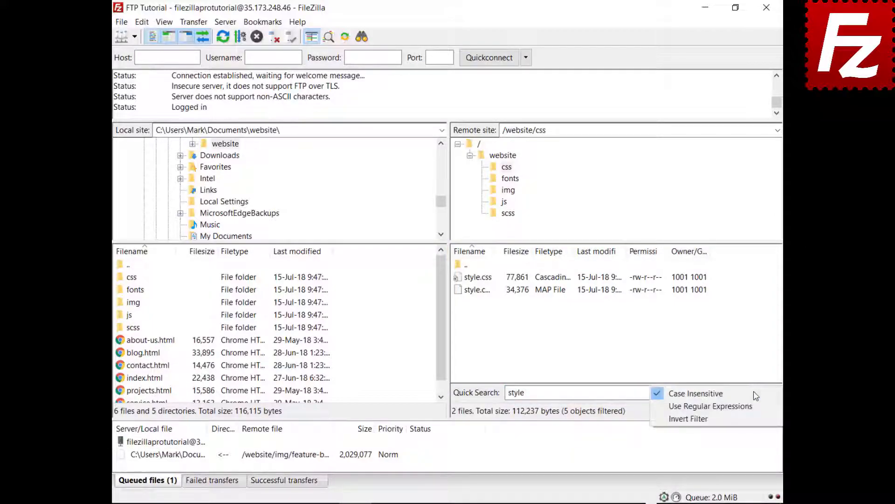
left_click(750, 418)
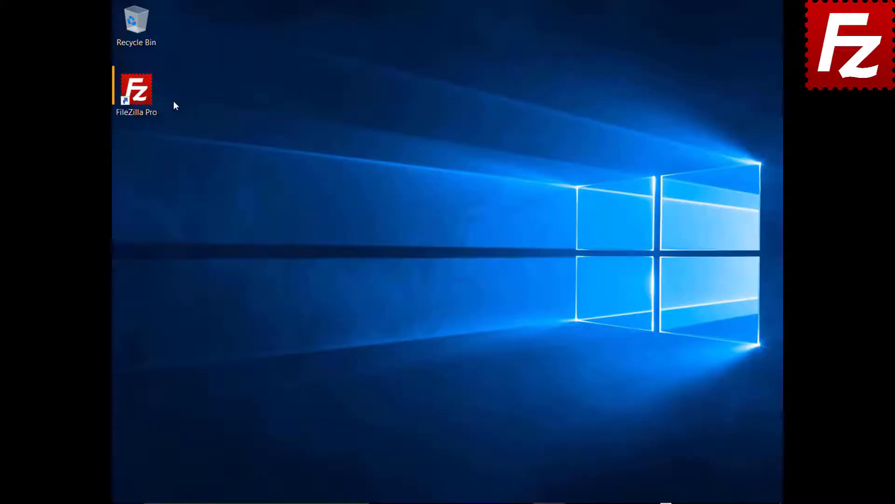
Launch FileZilla Pro and quick-connect to host 40.121.111.78 as filezillaprotutorial, entering the account password.
double_click(149, 99)
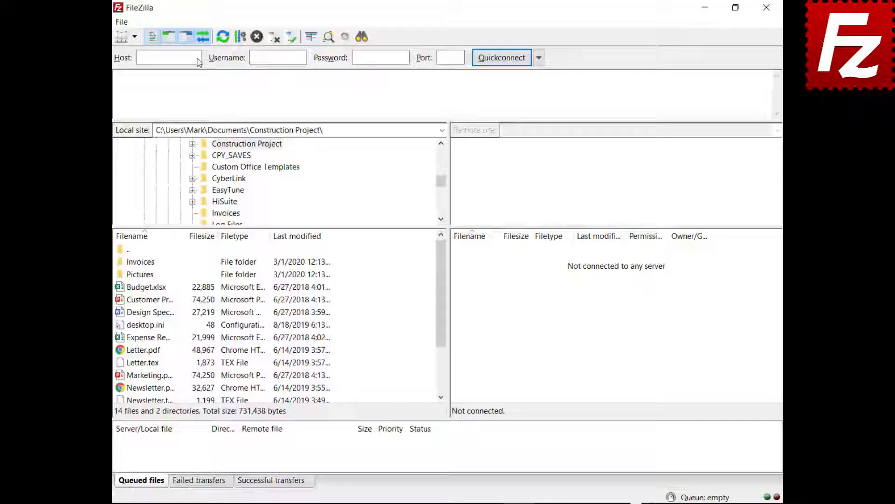
left_click(197, 59)
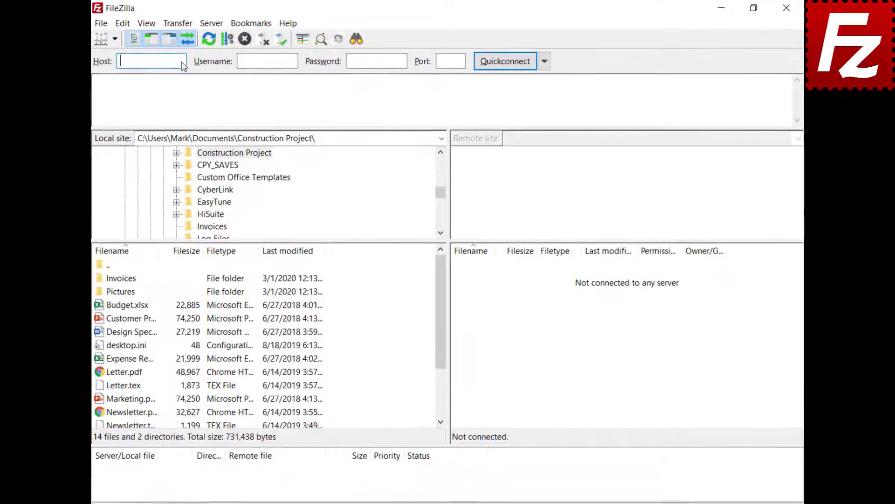
type("40.121.111.78")
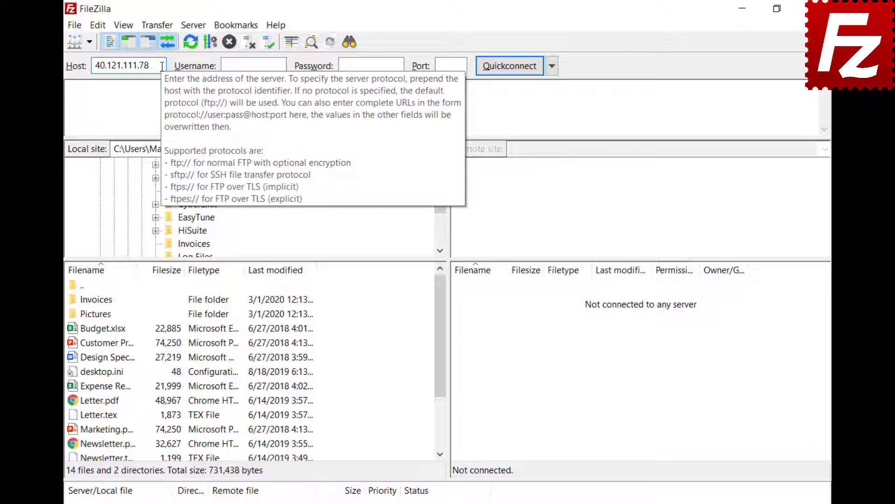
left_click(284, 66)
type("zillaprotutorial")
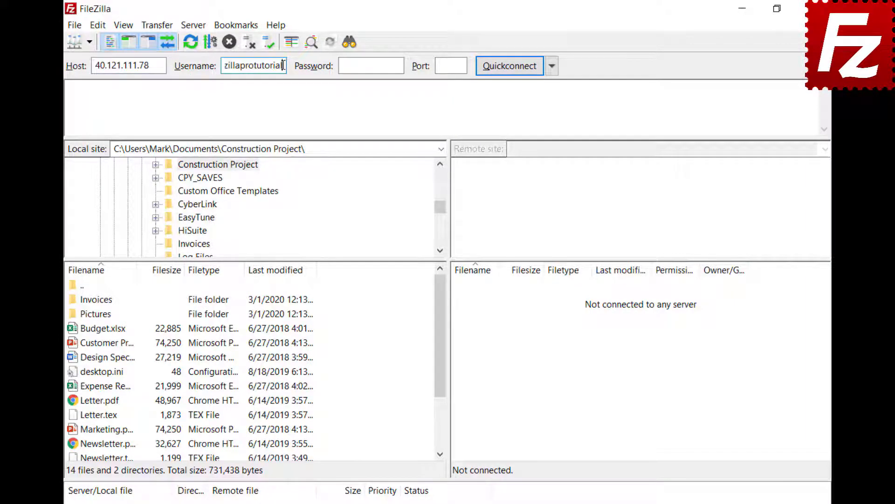
key("Tab")
key("ctrl+v")
left_click(508, 65)
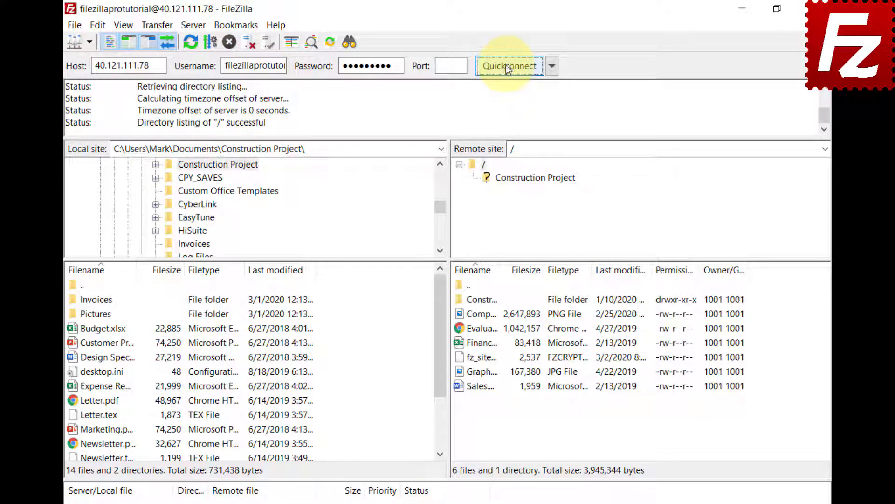
Set up a comparative file search between the local Documents\Construction Project folder and the remote /Construction Project directory.
left_click(349, 43)
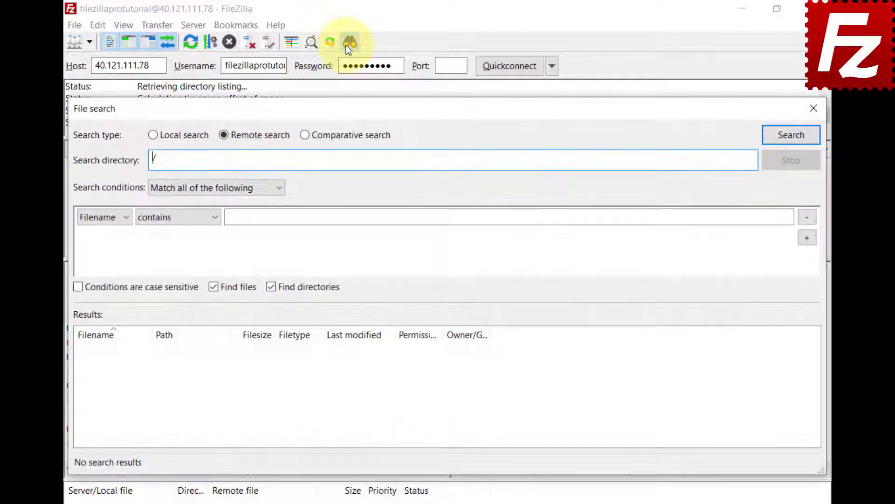
left_click(304, 134)
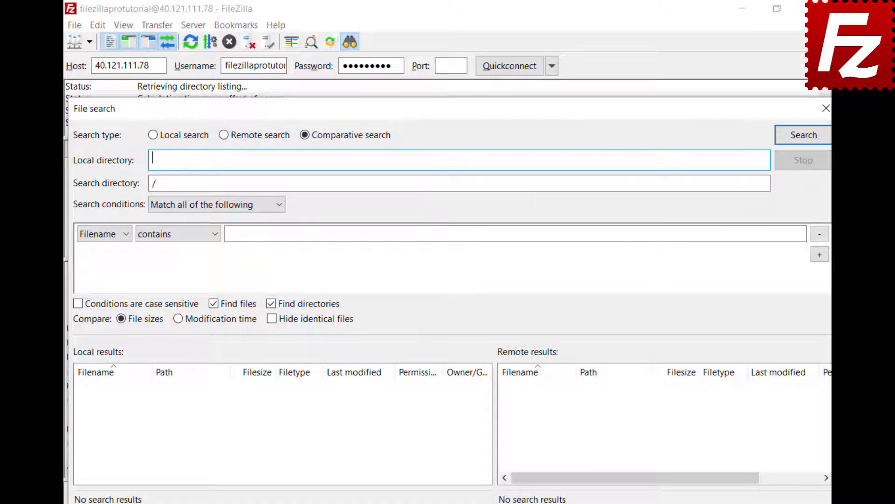
type("C:\\Users\\Mark\\Documents\\Construction Project\\")
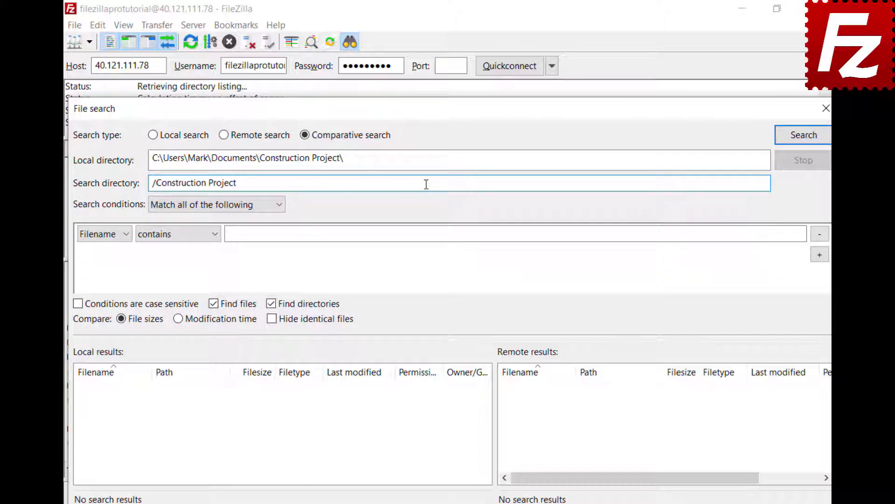
Restrict the comparative search to filenames that begin with "DSC" and run it.
left_click(279, 210)
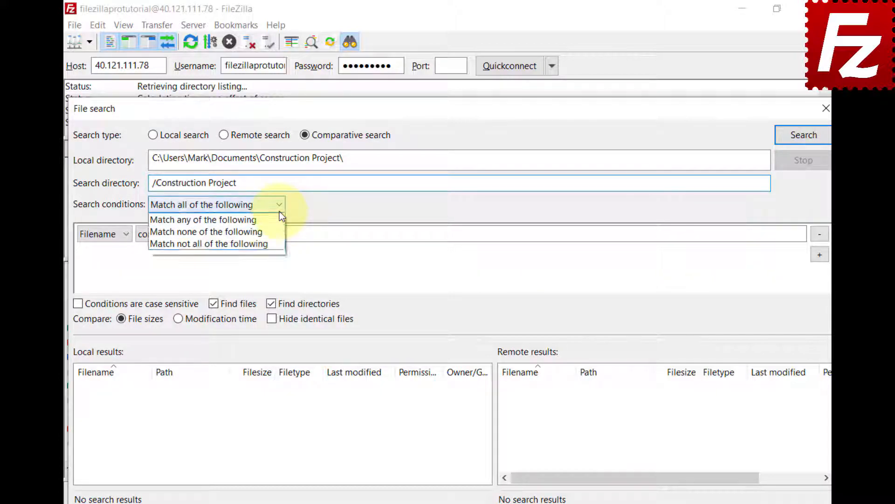
left_click(279, 213)
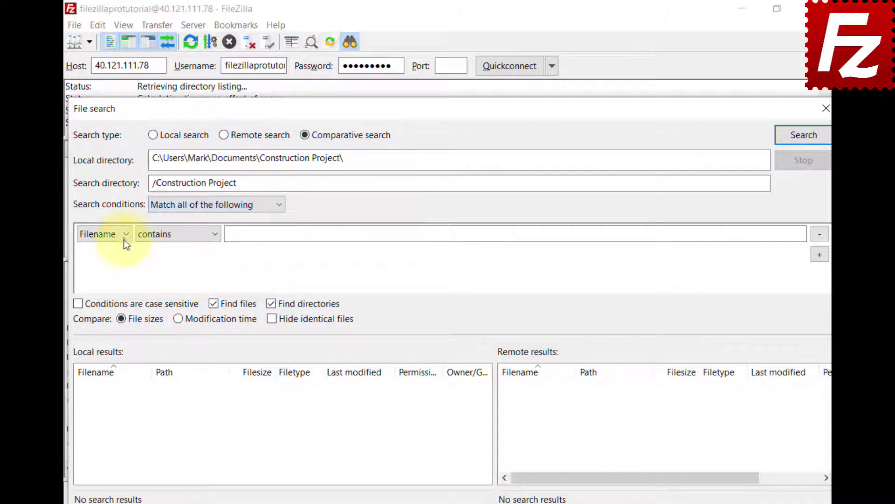
left_click(124, 235)
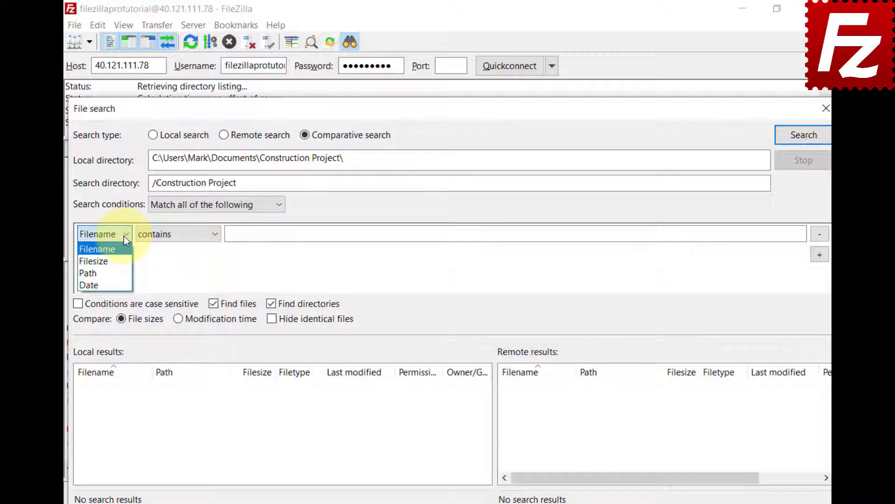
left_click(215, 237)
left_click(215, 236)
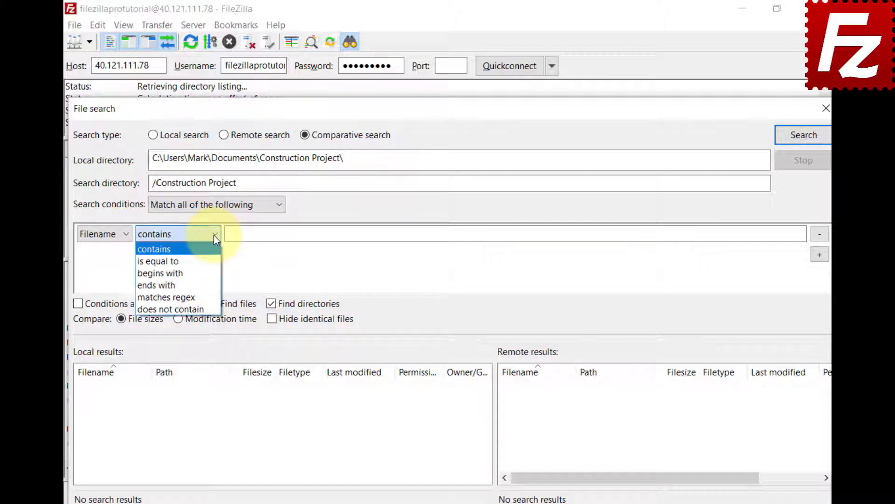
left_click(211, 272)
left_click(788, 234)
type("DSC")
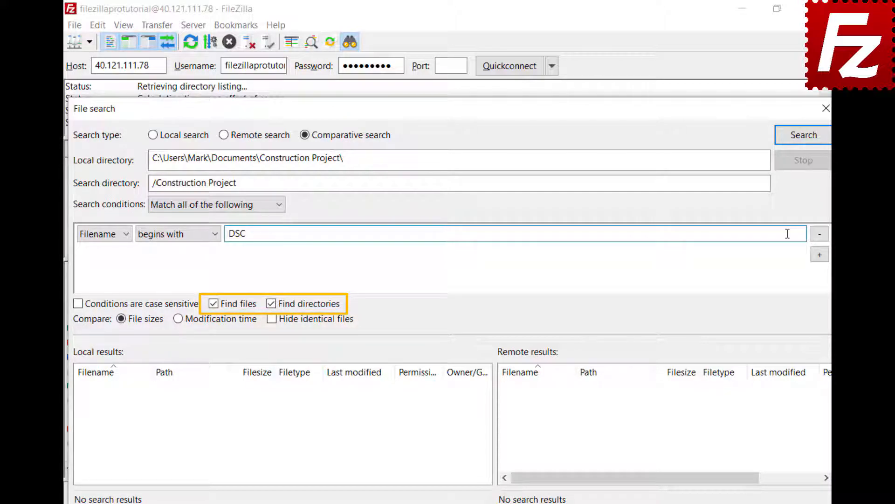
left_click(802, 142)
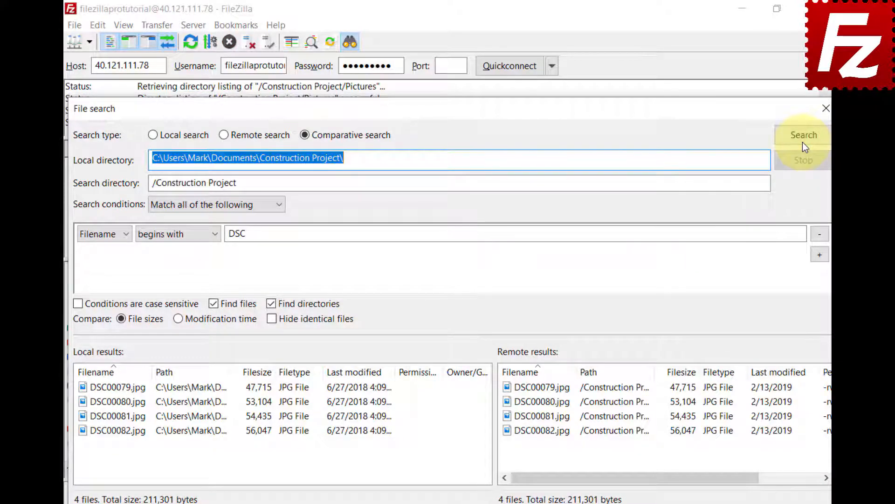
Remove the filename condition and run the comparative search again.
left_click(816, 234)
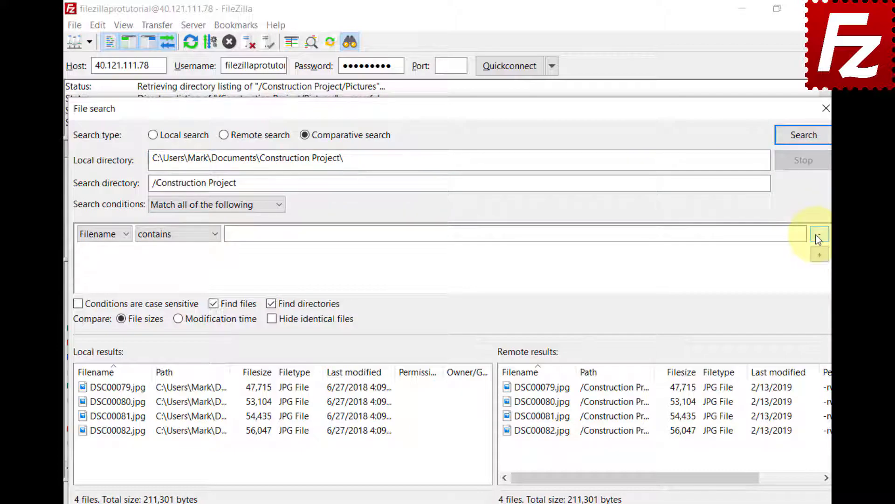
left_click(805, 144)
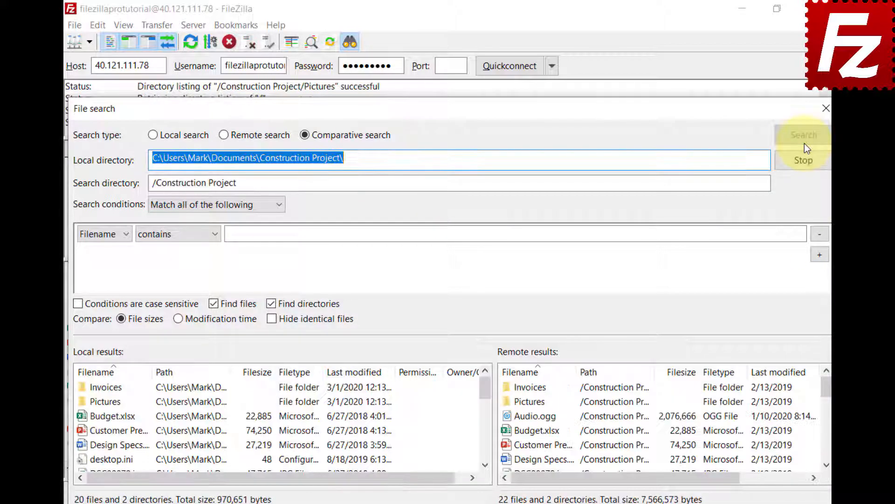
Compare the search results by modification time, return to file sizes, and briefly hide identical files.
left_click(177, 319)
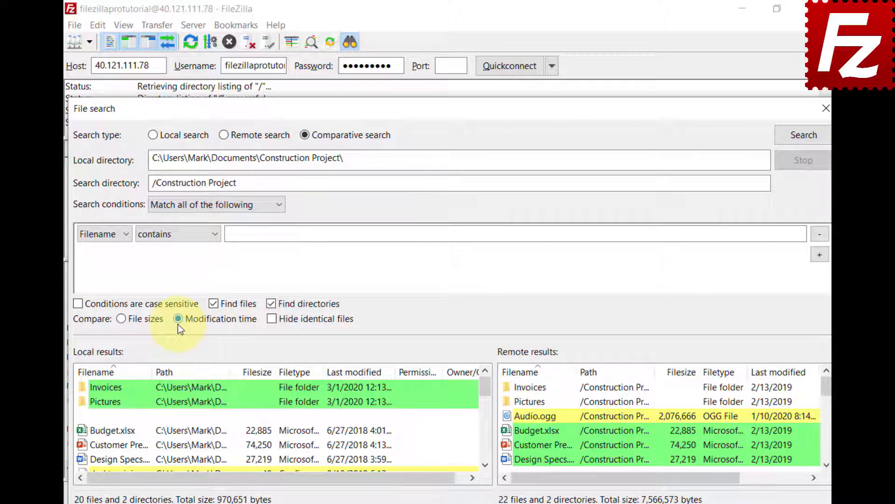
left_click(121, 321)
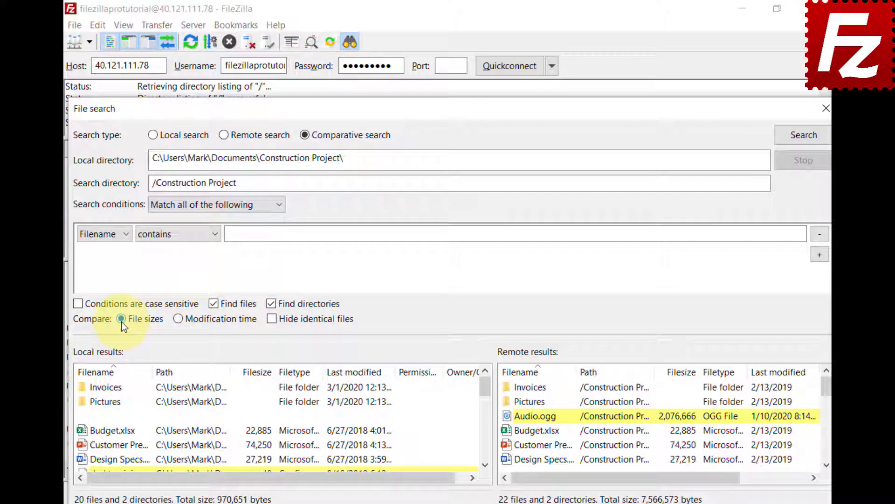
left_click(275, 321)
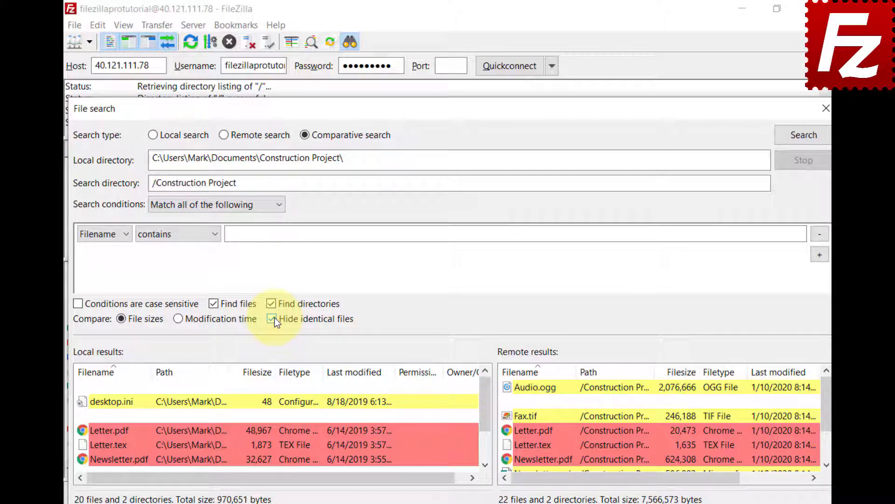
left_click(273, 320)
Examine the remaining comparison results and view the available actions for local Newsletter.tex and remote Video.mp4.
left_click(485, 465)
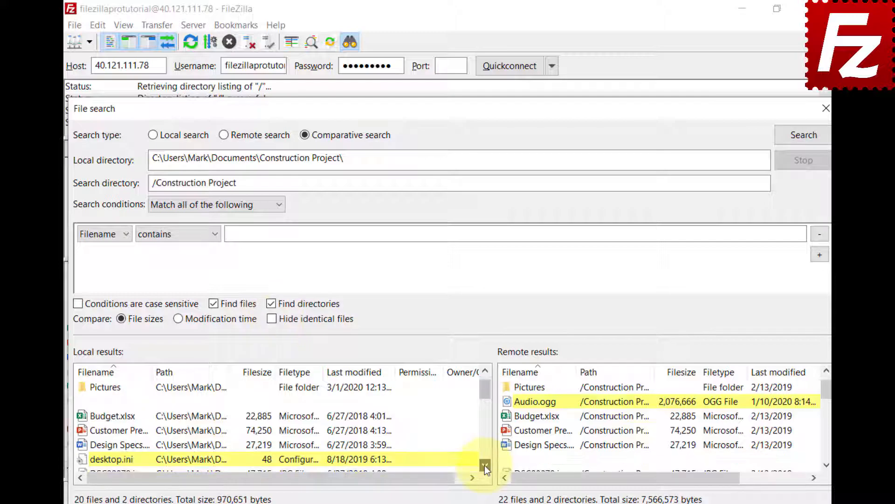
left_click(485, 465)
scroll(485, 465, "down", 5)
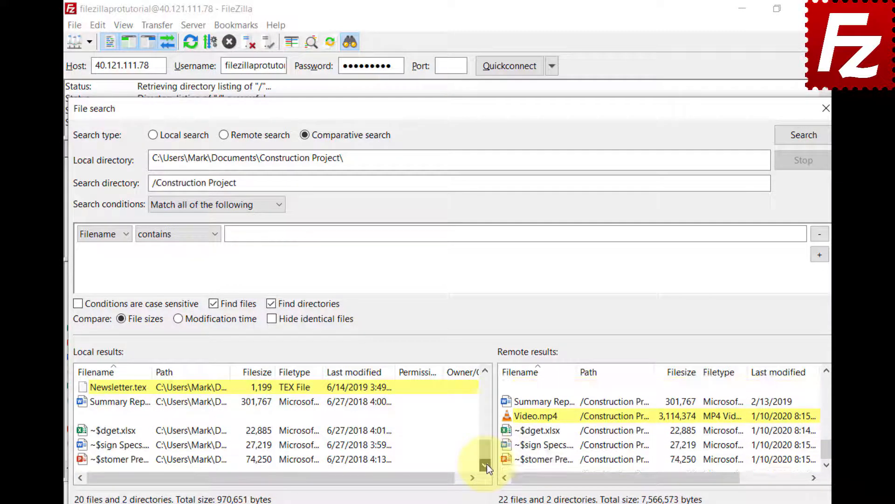
right_click(84, 387)
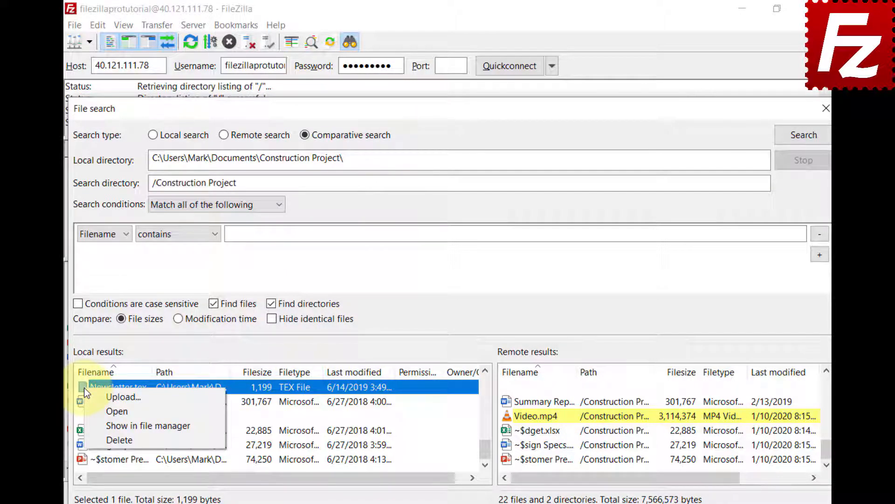
key("Escape")
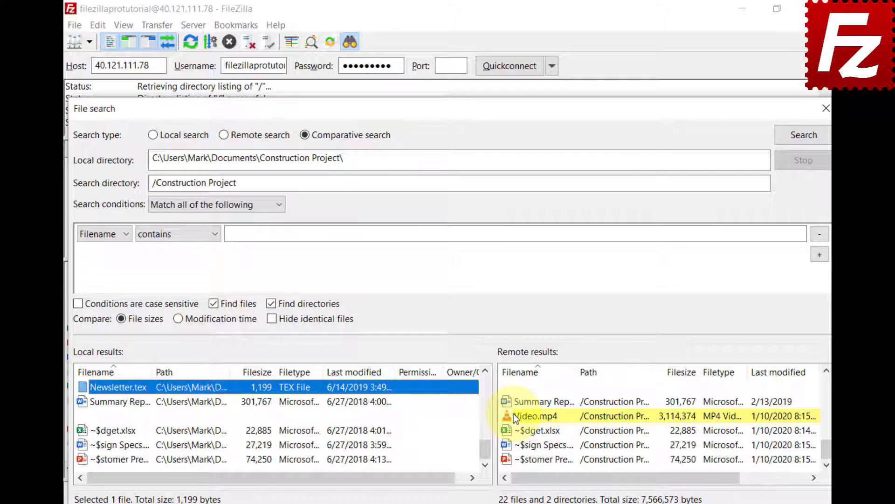
right_click(514, 413)
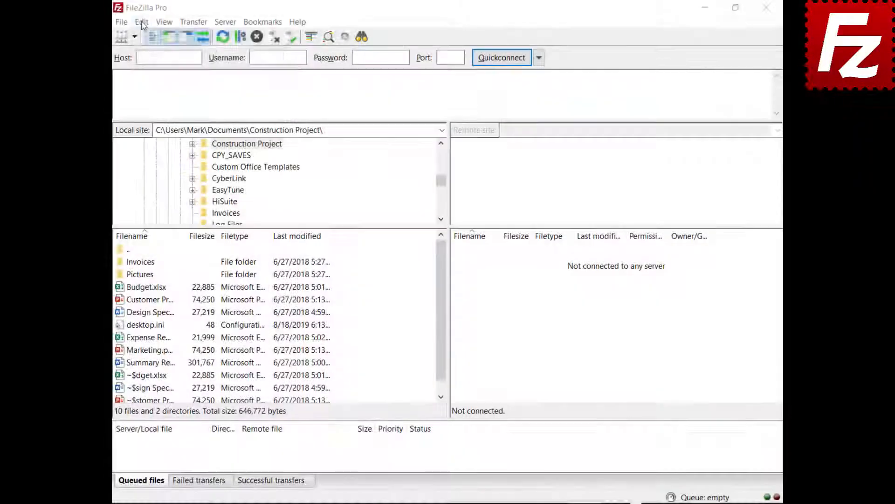
Set the maximum simultaneous transfers to 10 in the Transfers settings.
left_click(122, 23)
left_click(123, 69)
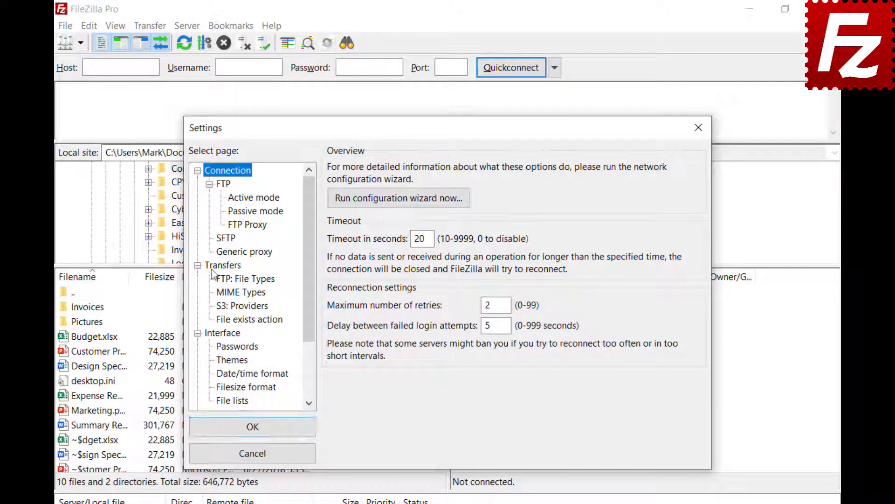
left_click(219, 266)
key("Tab")
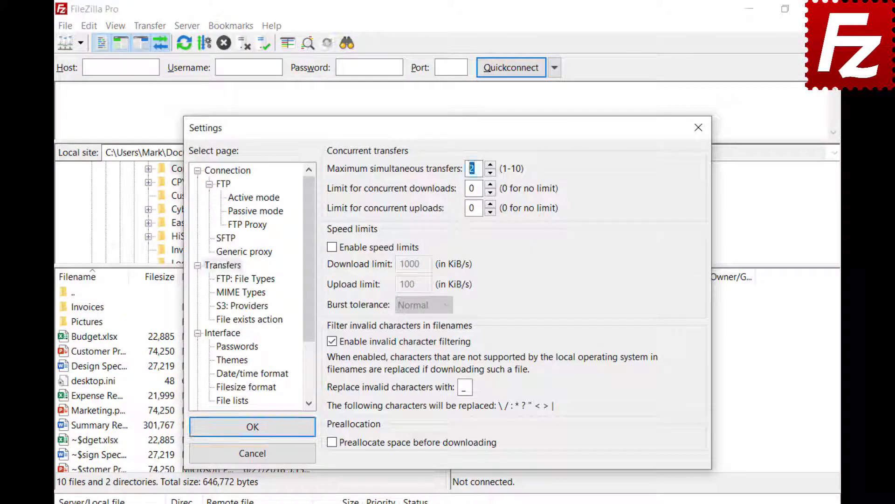
type("10")
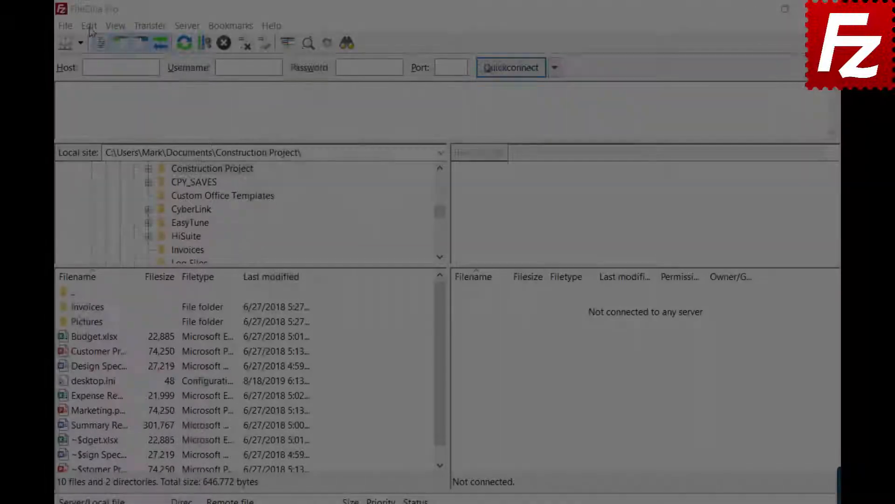
Enter 2 as the maximum simultaneous transfers in the Transfers settings and close the Settings window.
left_click(89, 25)
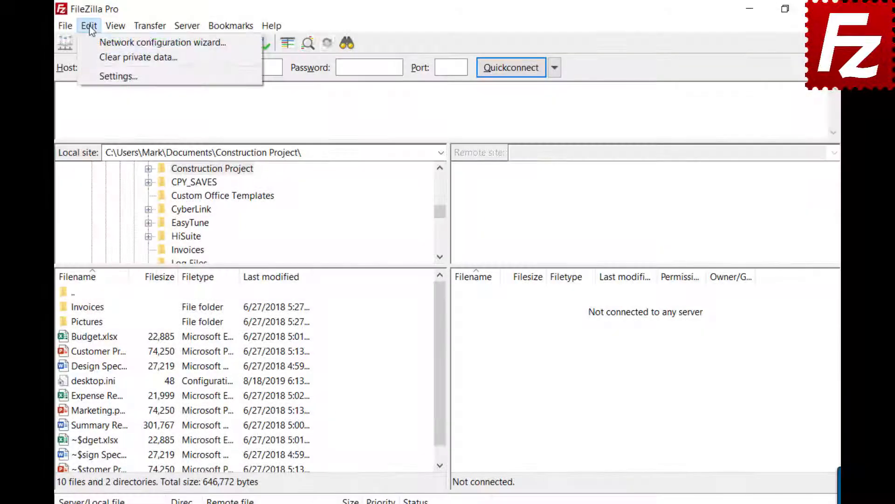
left_click(99, 76)
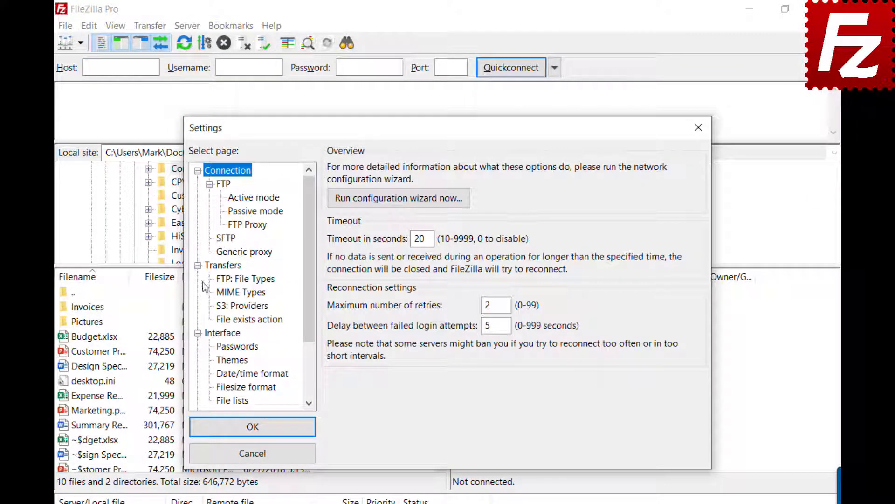
left_click(219, 269)
double_click(473, 169)
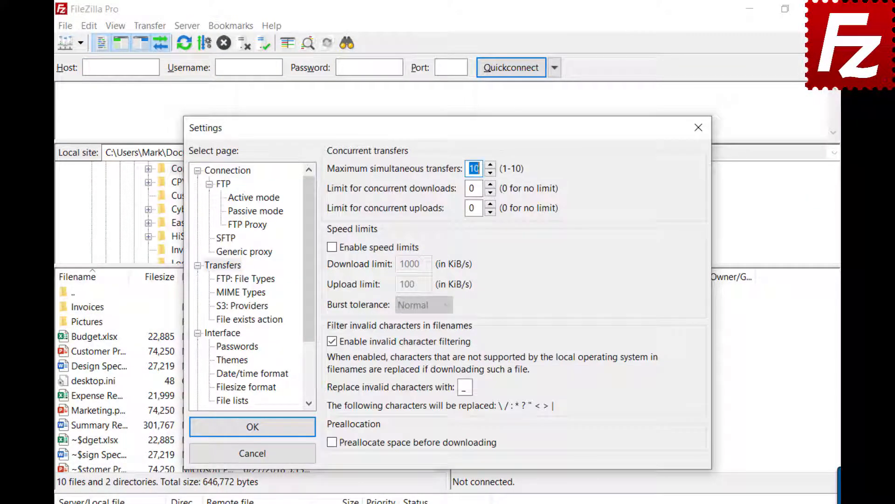
key("BackSpace")
type("2")
left_click(698, 127)
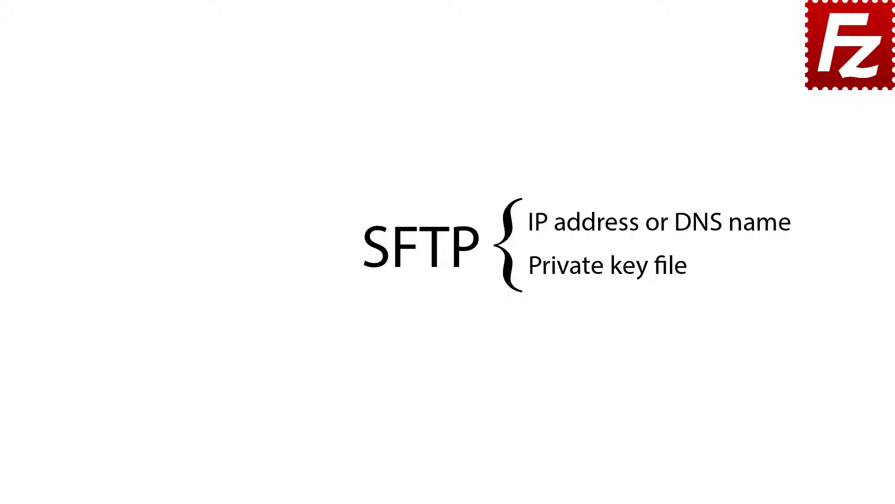
Launch FileZilla Pro and create a new site named "SFTP" in the Site Manager.
double_click(141, 97)
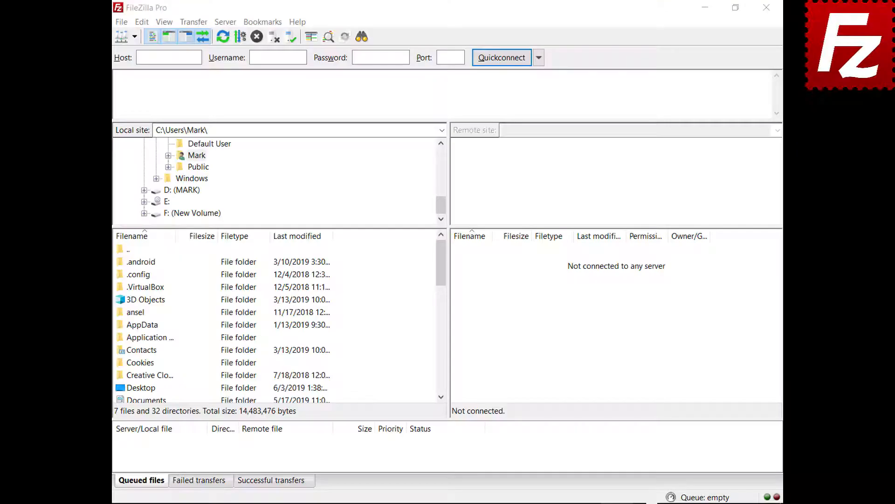
left_click(93, 25)
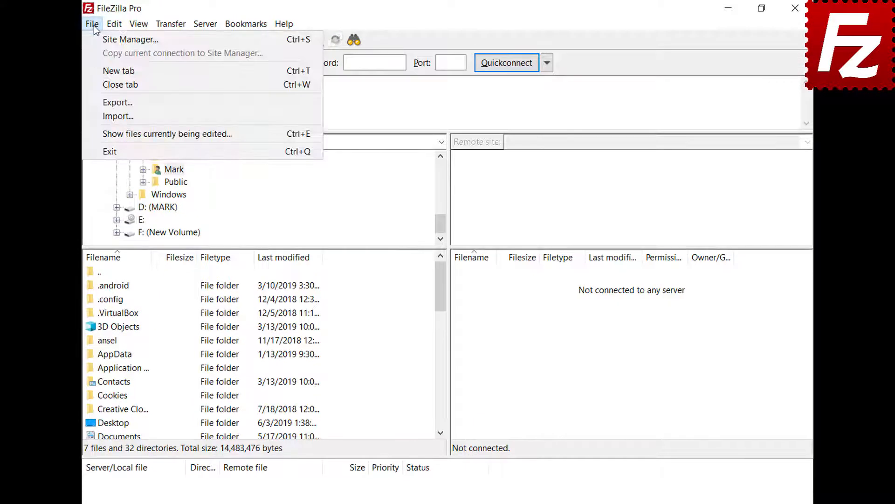
left_click(98, 35)
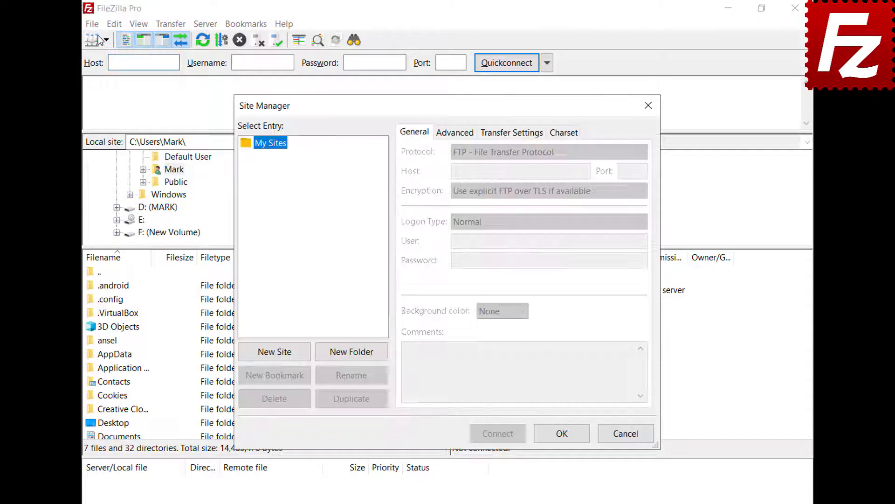
left_click(271, 351)
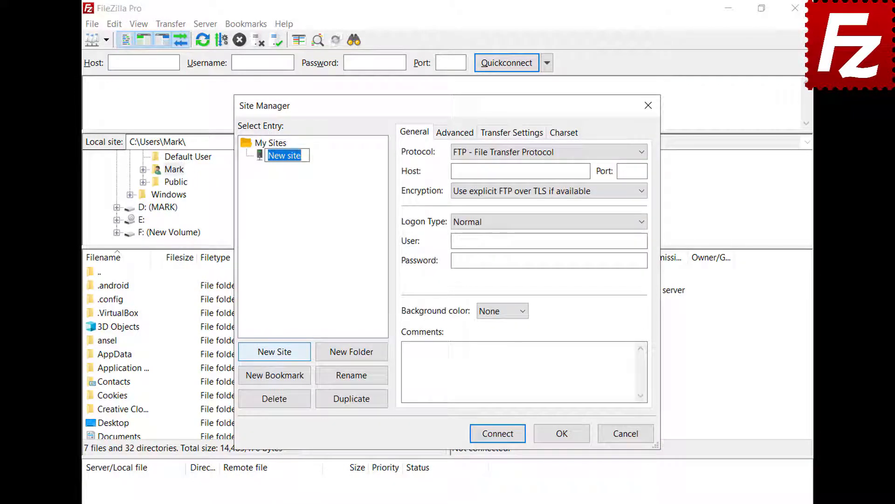
type("SFTP")
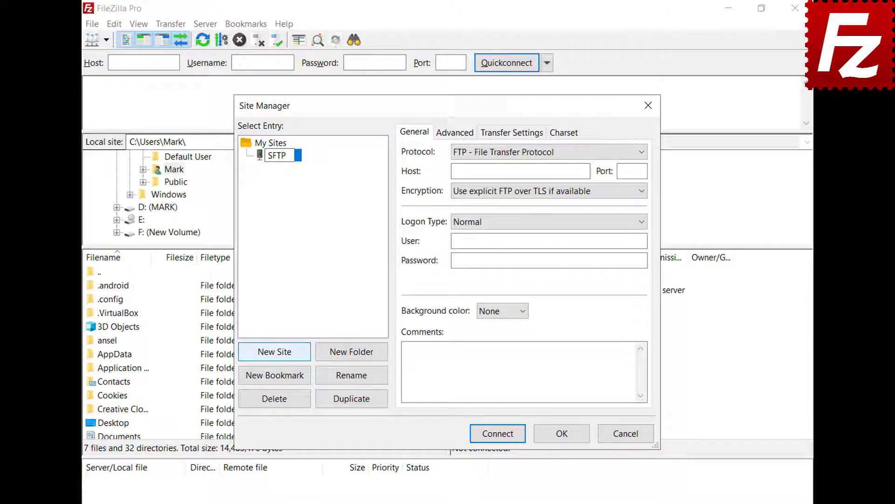
key("Return")
Set the site's protocol to SFTP - SSH File Transfer Protocol and its host to 3.209.179.104.
left_click(641, 153)
key("Down")
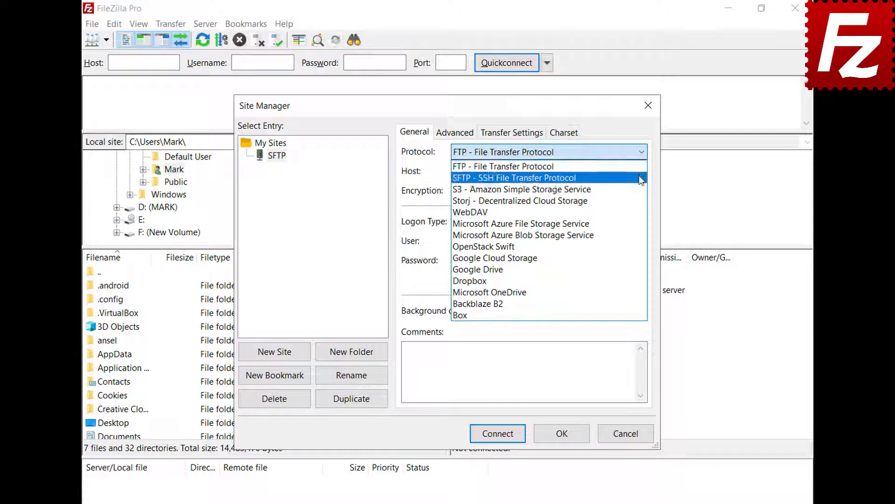
key("Return")
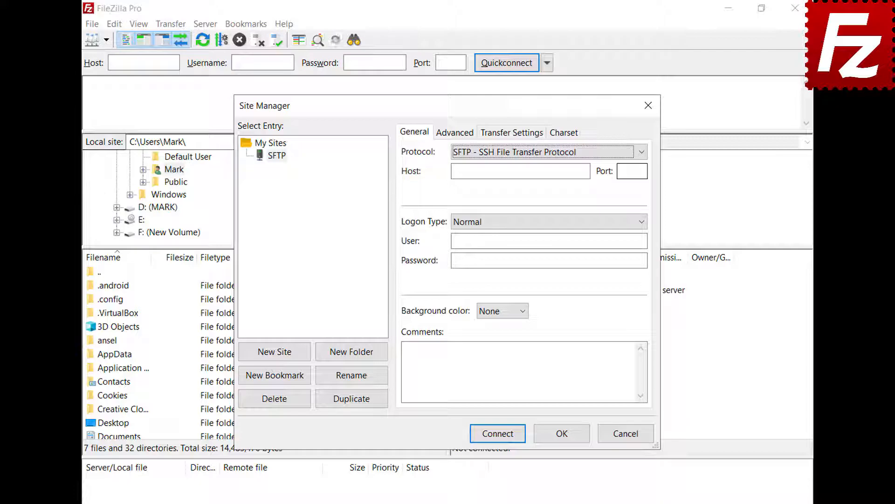
left_click(587, 170)
type("3.209.179.104")
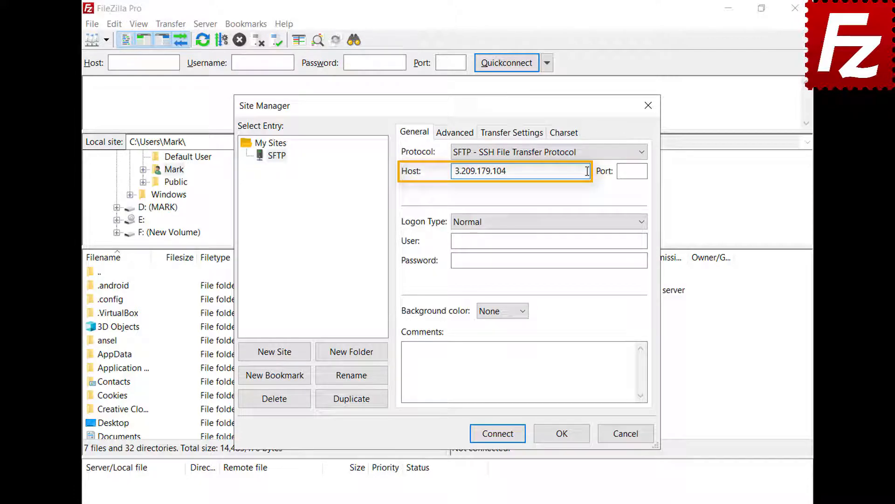
Set the logon type to Key file, enter ubuntu as user, and choose key.ppk from Documents as the key file.
left_click(642, 223)
left_click(642, 281)
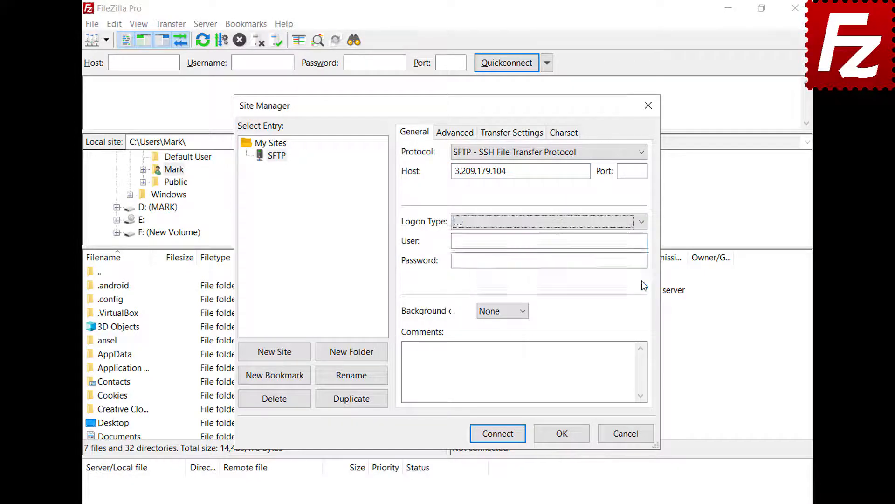
left_click(643, 240)
type("ubuntu")
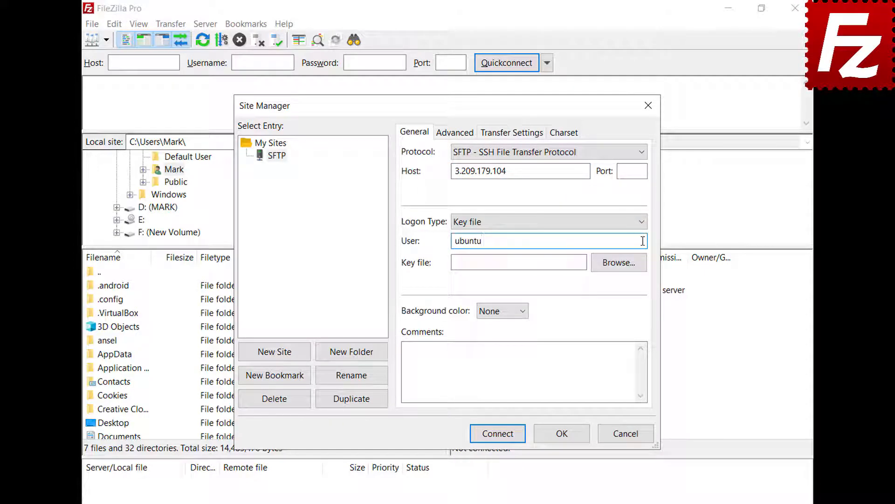
left_click(620, 263)
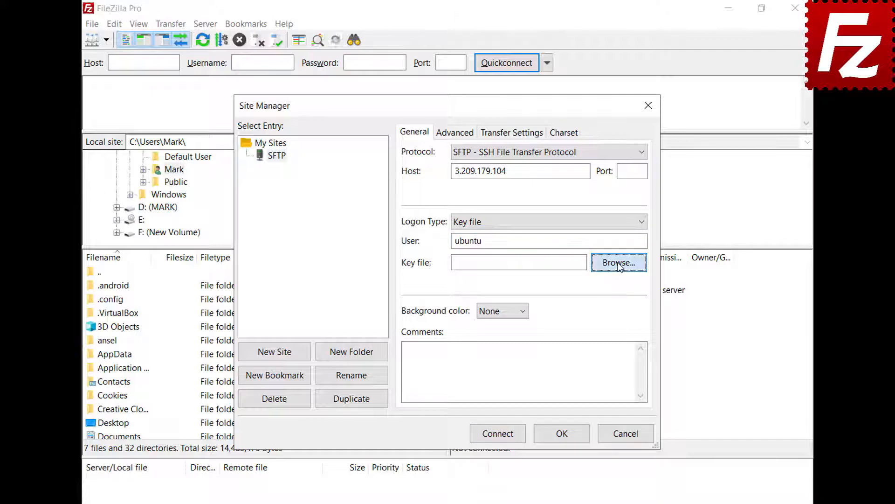
double_click(409, 247)
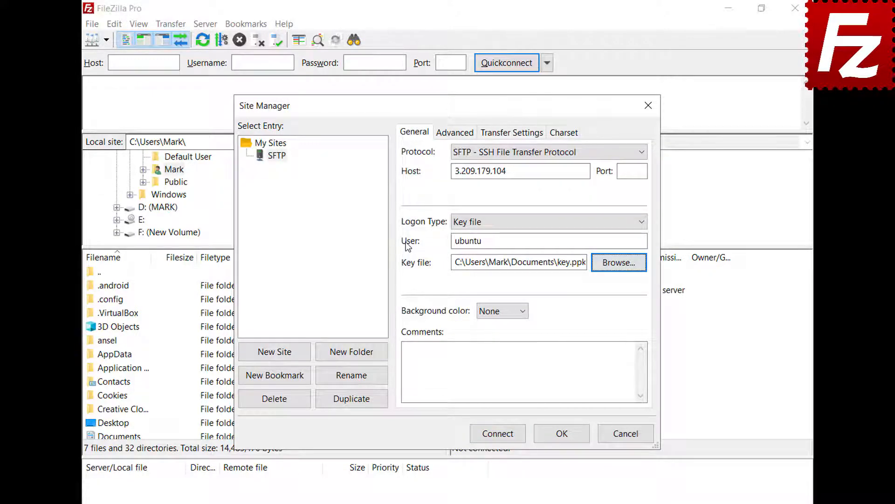
Connect to the SFTP site, always trust its host key, and enter the key file's passphrase.
left_click(500, 438)
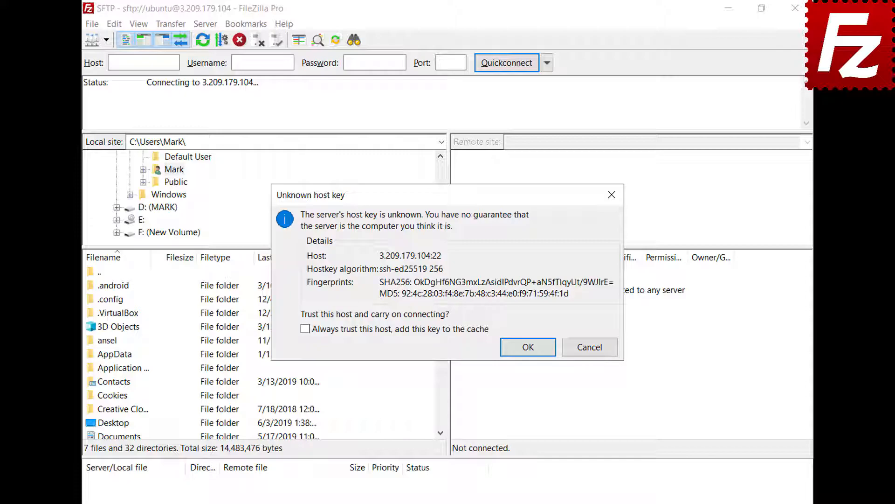
left_click(305, 329)
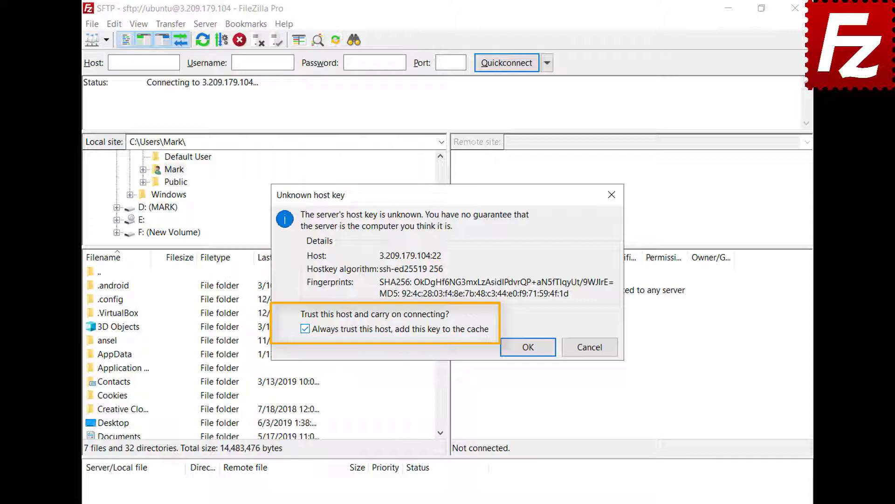
left_click(528, 347)
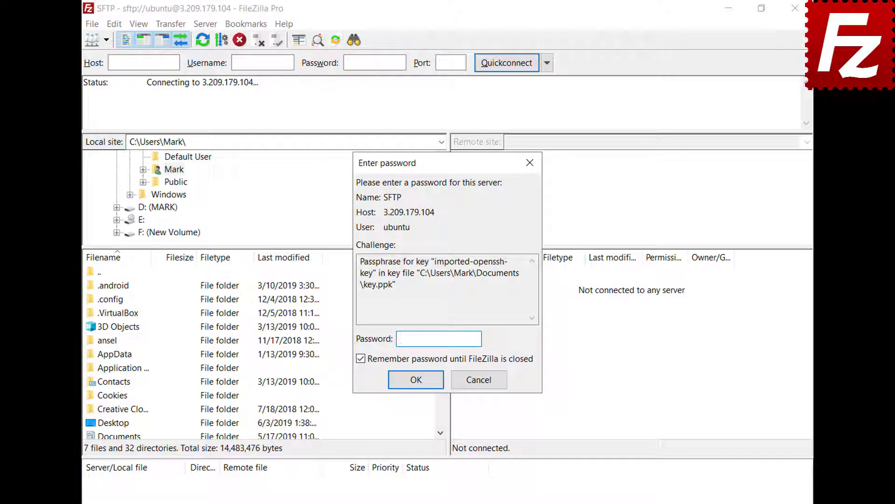
type("******")
left_click(416, 379)
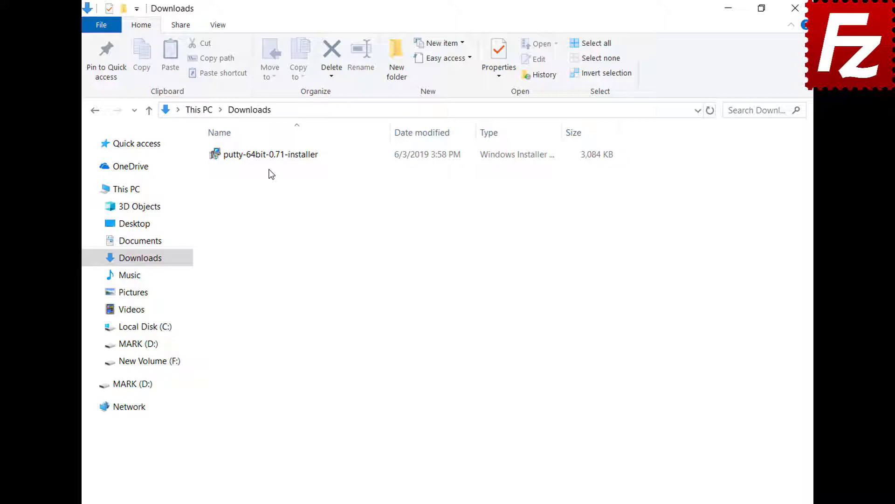
Install PuTTY release 0.71 (64-bit) from the Downloads folder, keeping the default destination folder.
double_click(266, 159)
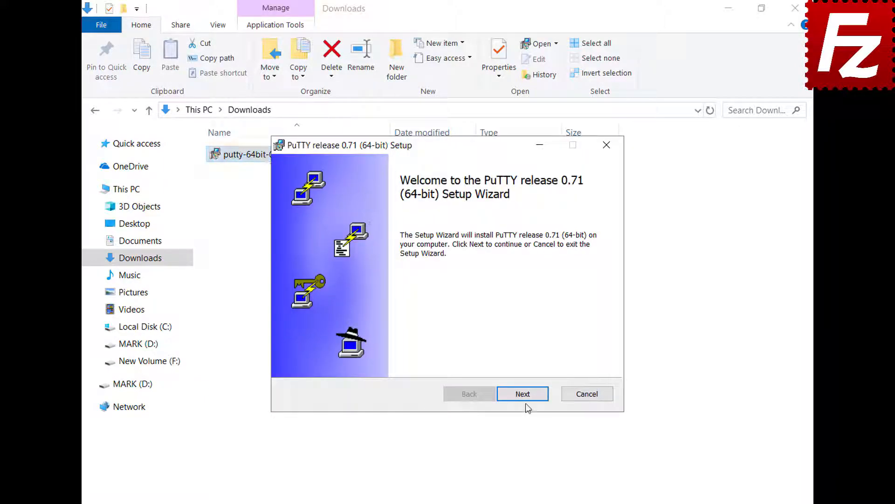
left_click(525, 399)
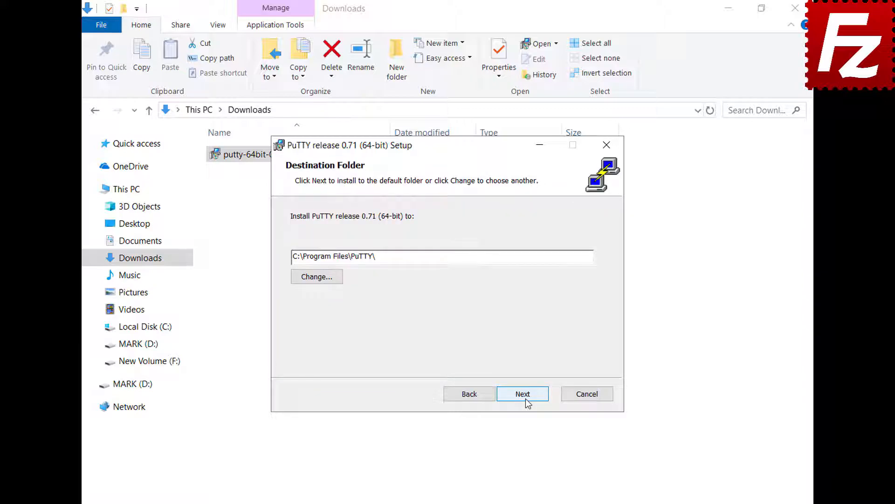
left_click(525, 398)
left_click(525, 398)
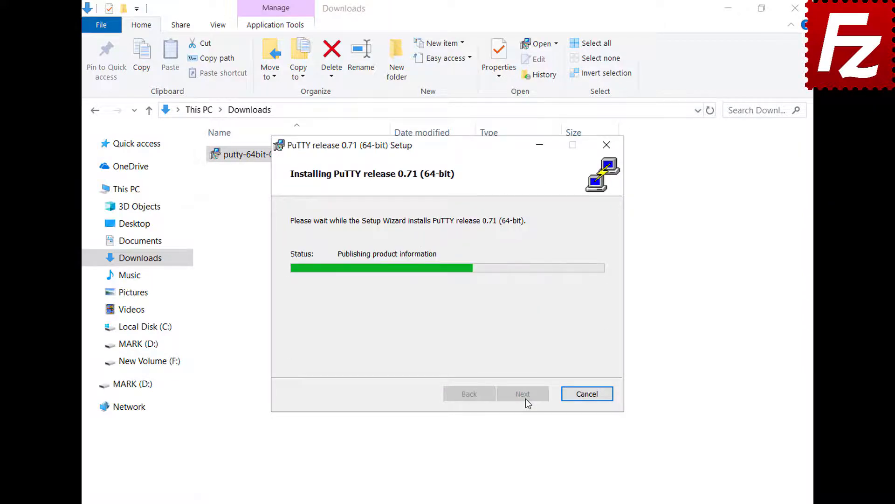
left_click(525, 398)
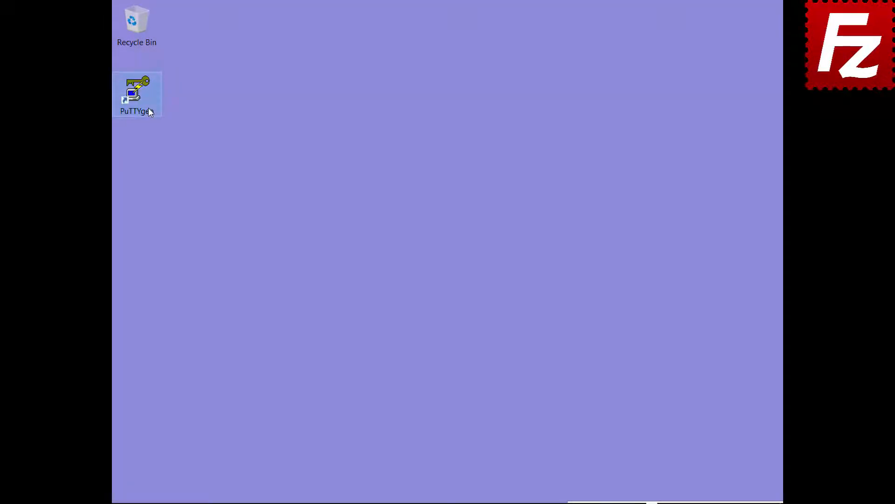
Launch PuTTYgen, import the key file from Documents, and enter the key's passphrase.
double_click(149, 112)
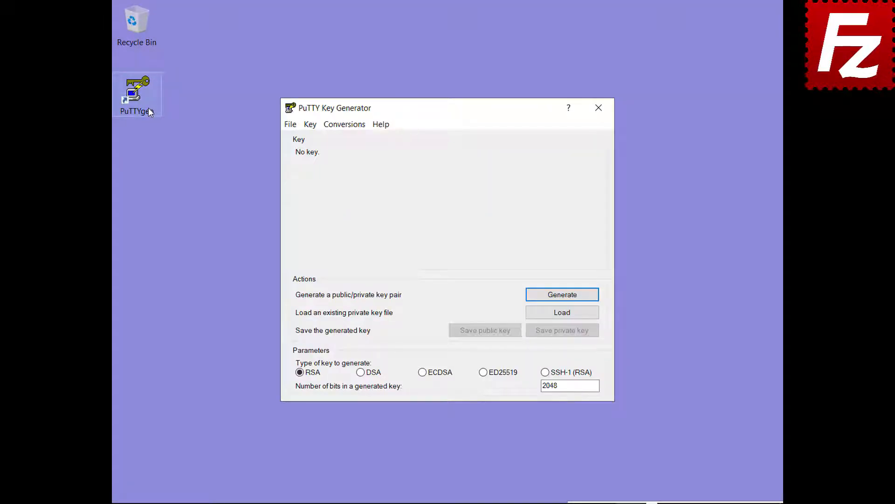
left_click(344, 124)
left_click(349, 136)
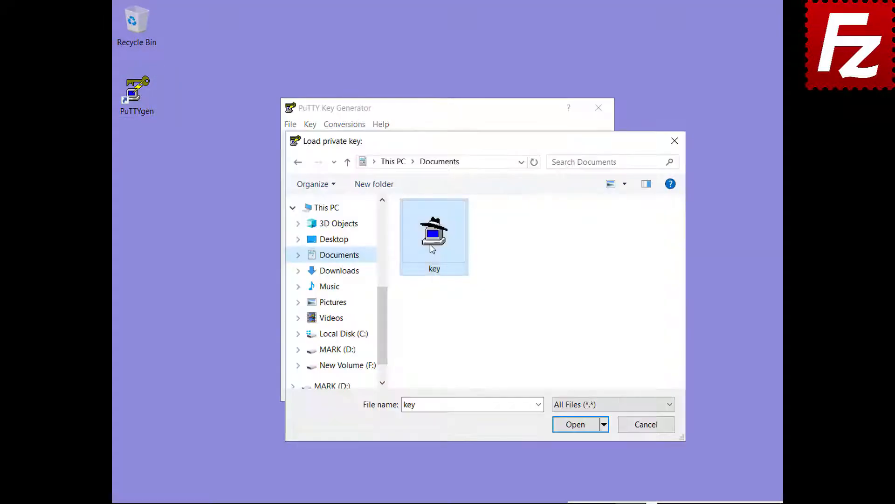
double_click(433, 238)
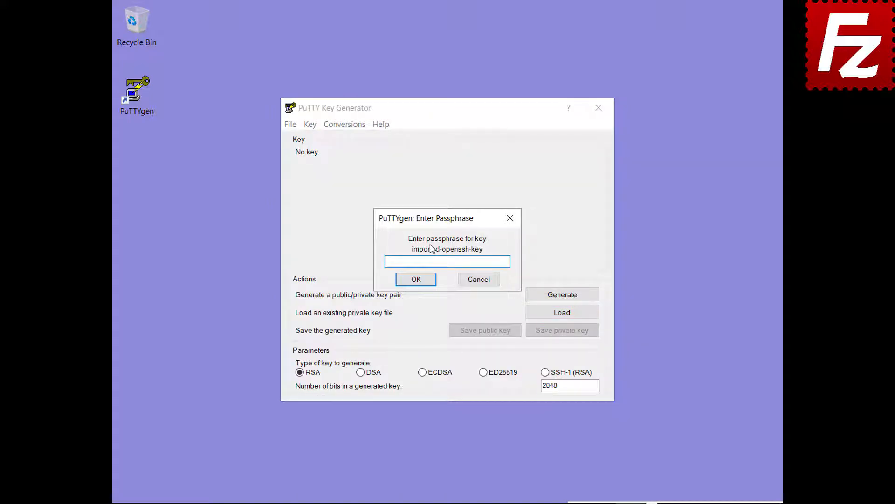
type("•••••")
left_click(414, 280)
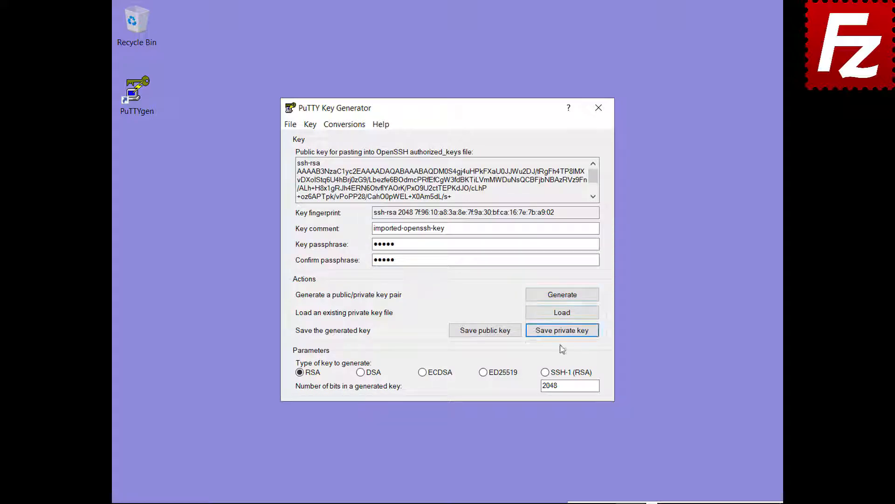
Save the imported private key as key.ppk in the Documents folder.
left_click(562, 330)
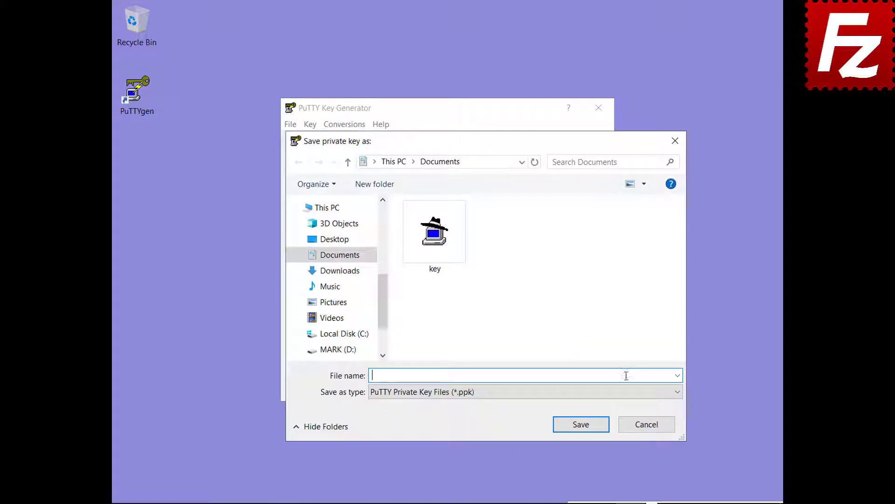
type("key.ppk")
left_click(583, 426)
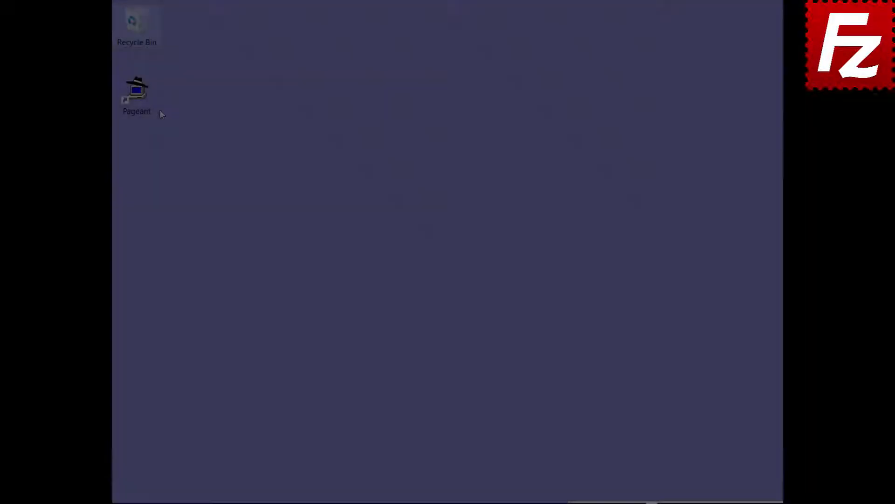
Launch Pageant, add the key file from Documents to its key list, and enter the key's passphrase.
left_click(144, 100)
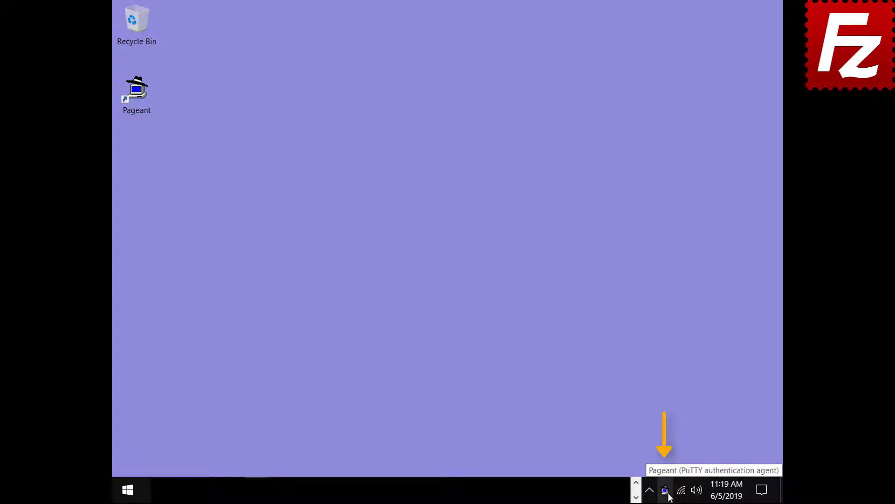
double_click(667, 492)
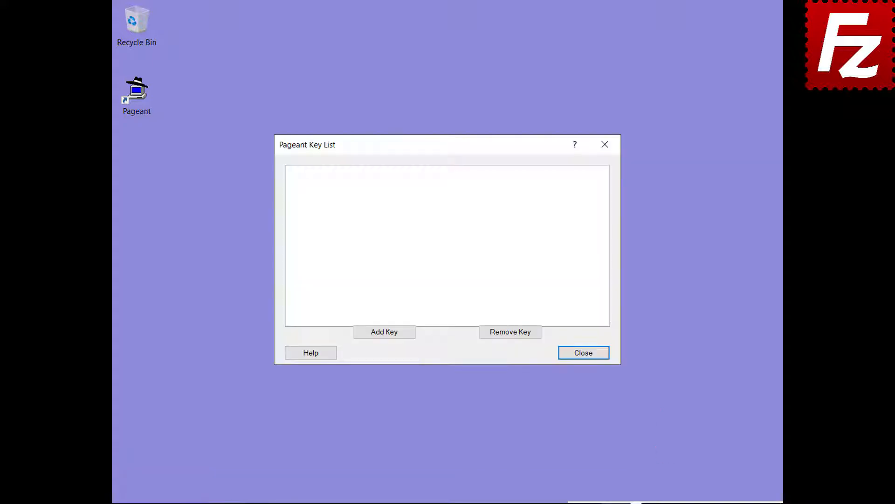
left_click(384, 334)
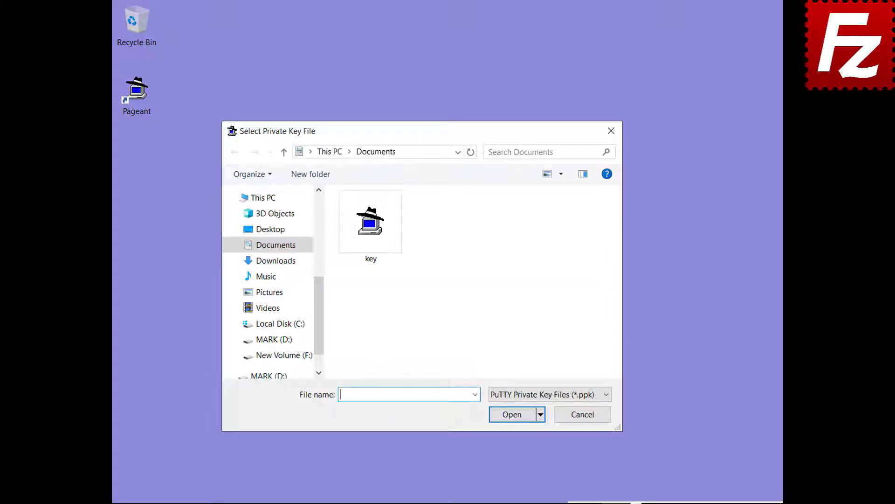
double_click(371, 260)
type("******")
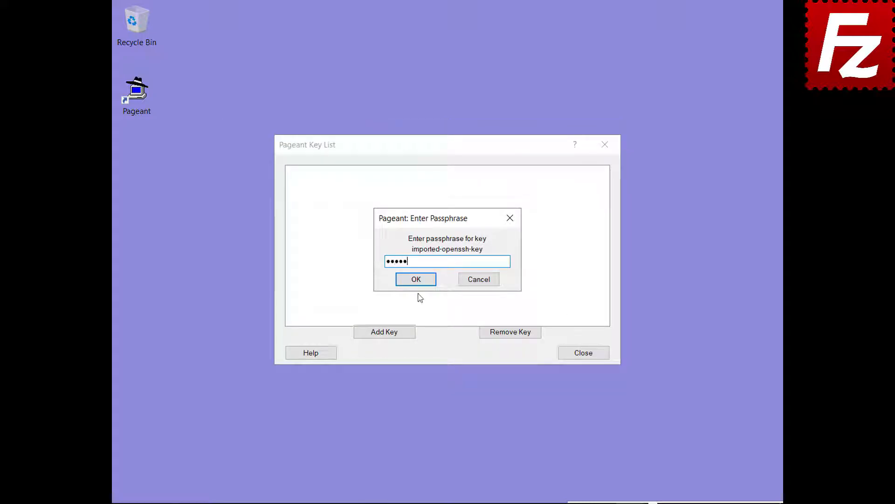
left_click(415, 280)
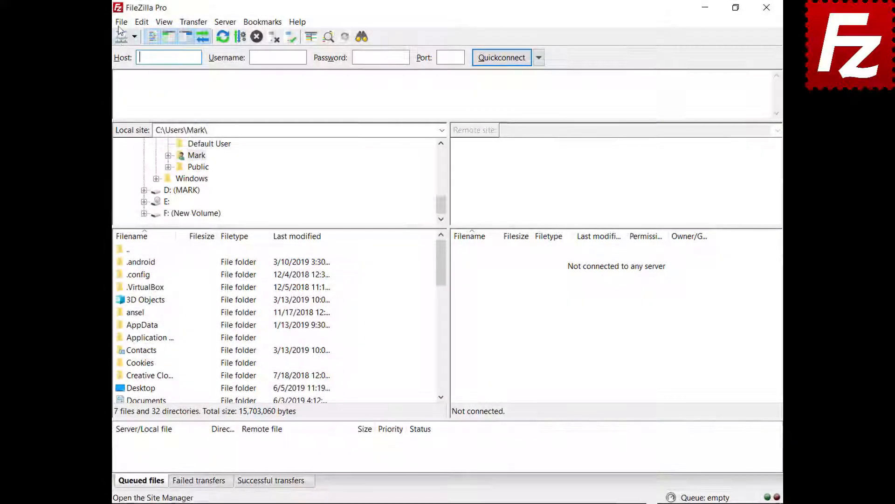
In FileZilla Pro's Site Manager, change the SFTP site's logon type to Normal and connect without a password.
left_click(111, 23)
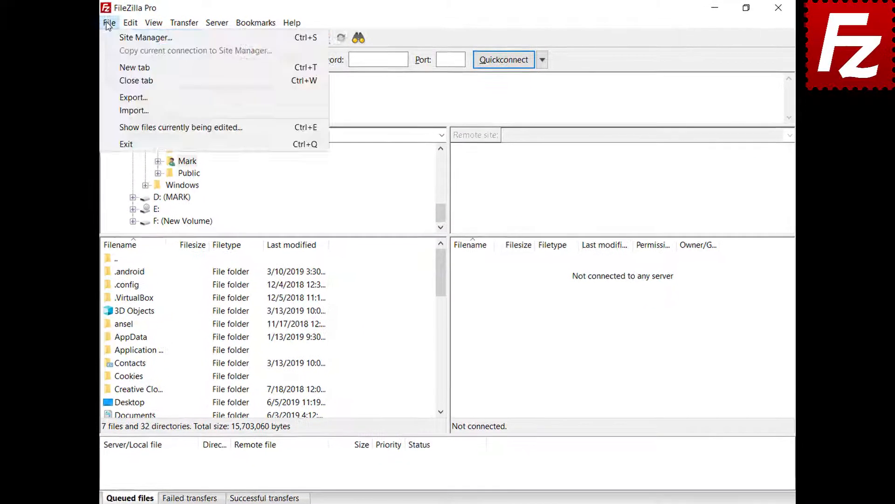
left_click(110, 37)
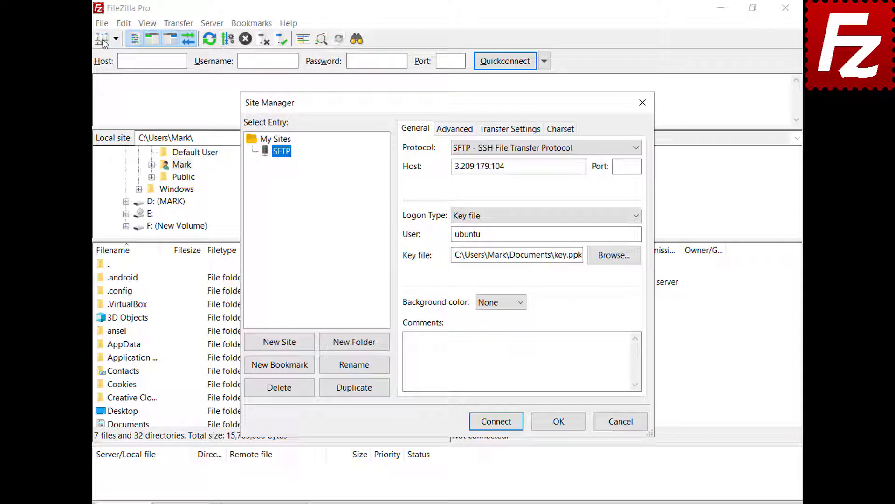
left_click(638, 215)
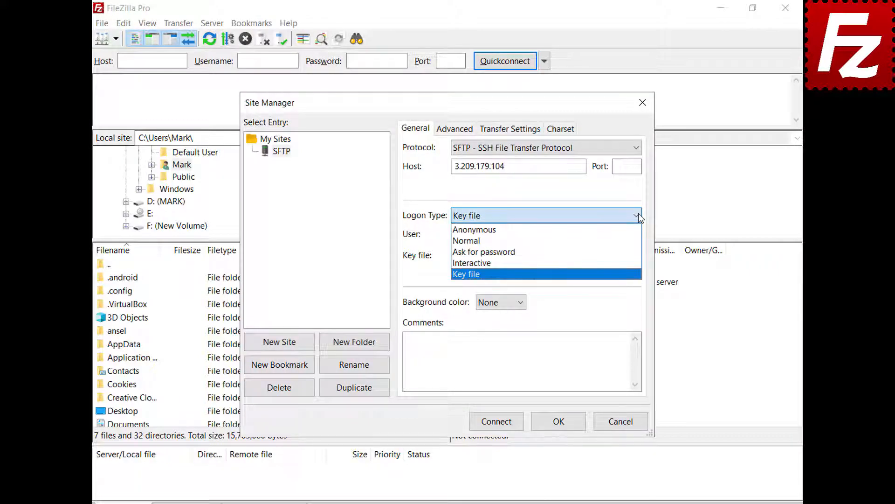
left_click(637, 241)
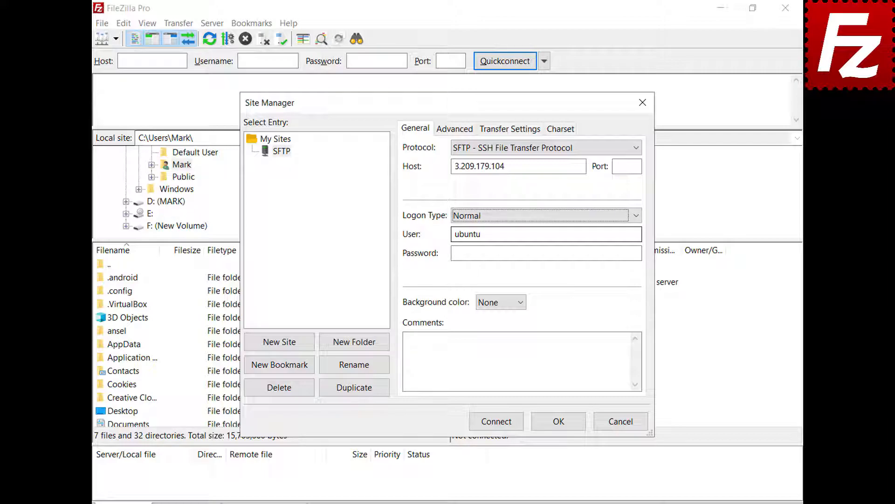
left_click(497, 422)
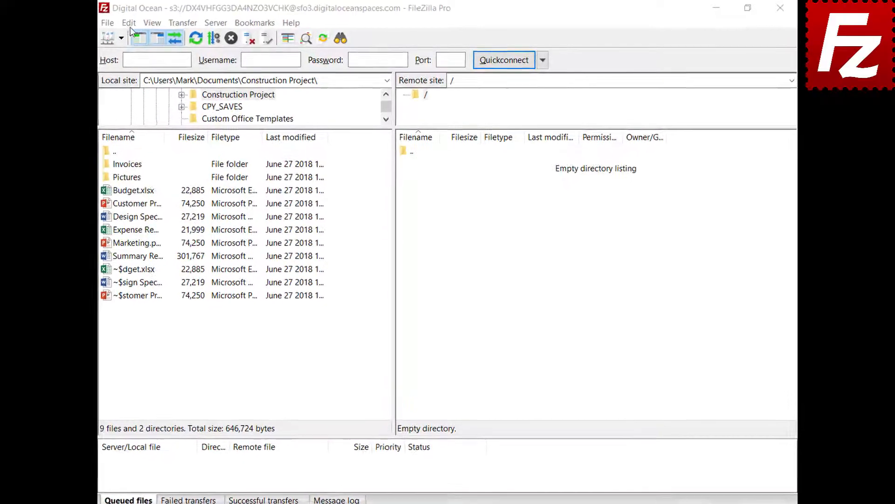
Add json to the filetypes treated as ASCII in the FTP: File Types settings and save the settings.
left_click(108, 24)
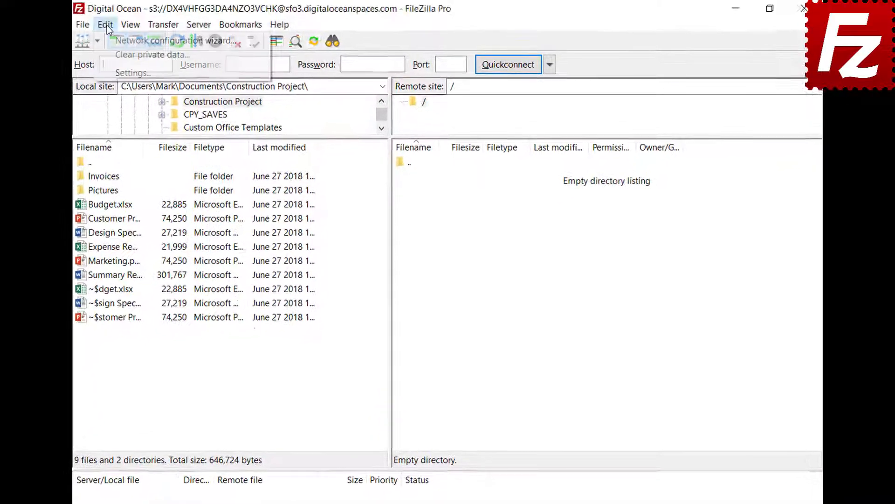
left_click(105, 74)
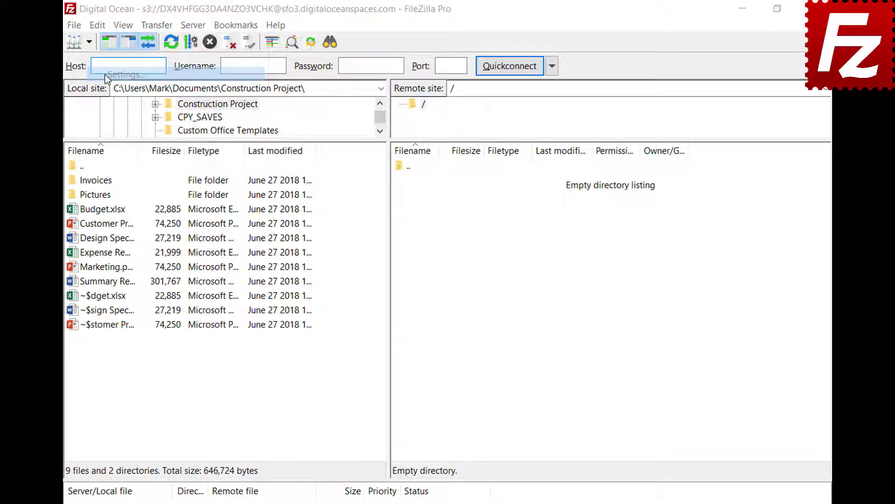
left_click(222, 273)
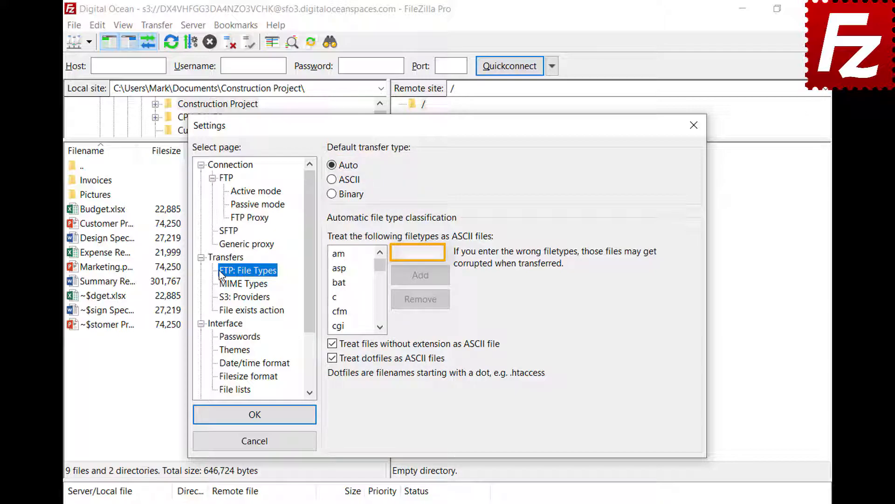
left_click(440, 253)
type("json")
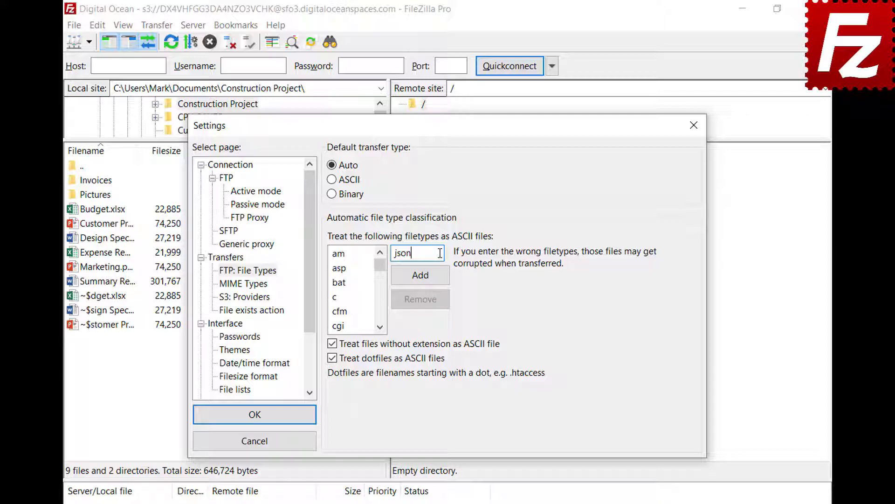
left_click(421, 281)
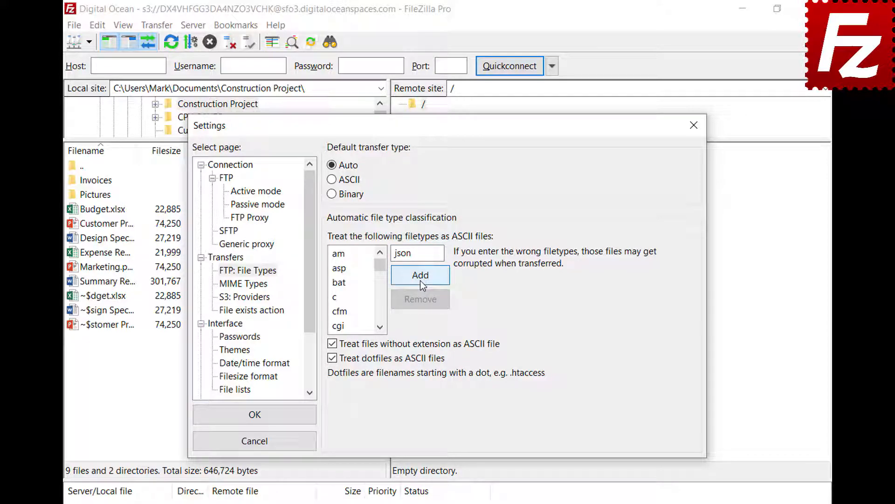
left_click_drag(381, 270, 383, 290)
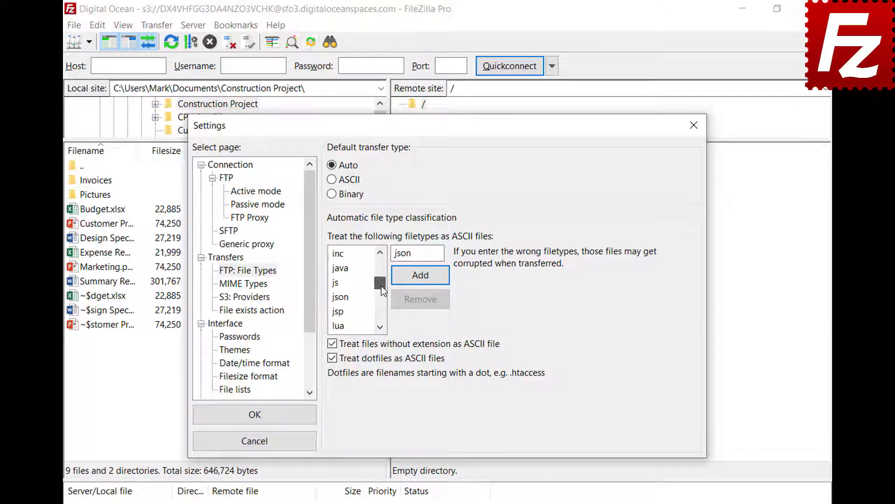
left_click(348, 298)
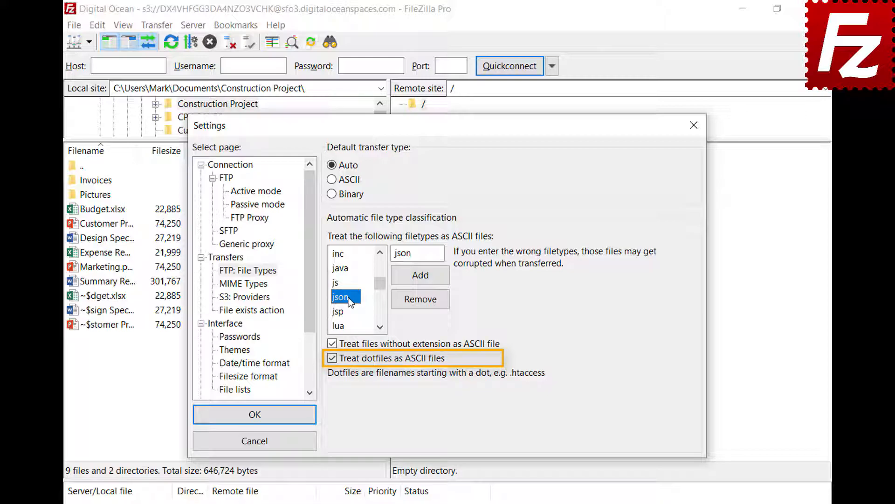
left_click(254, 421)
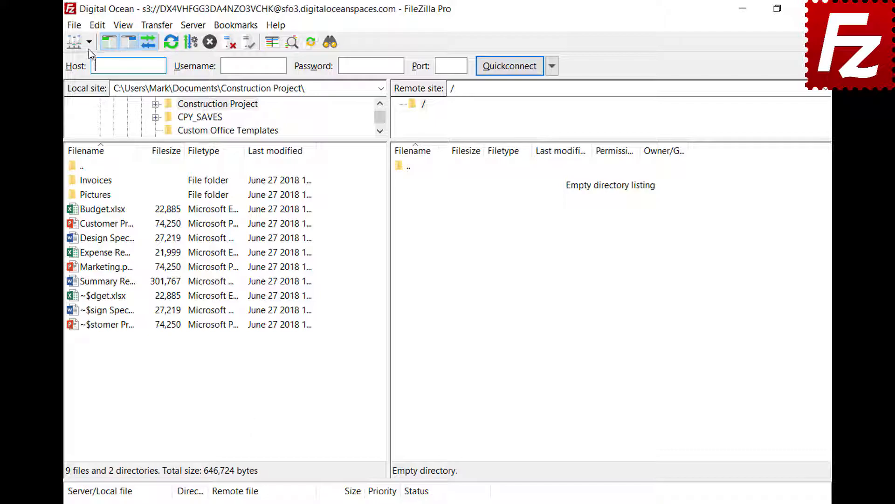
Connect to the saved FTP site in a new tab and show the available transfer types.
left_click(89, 57)
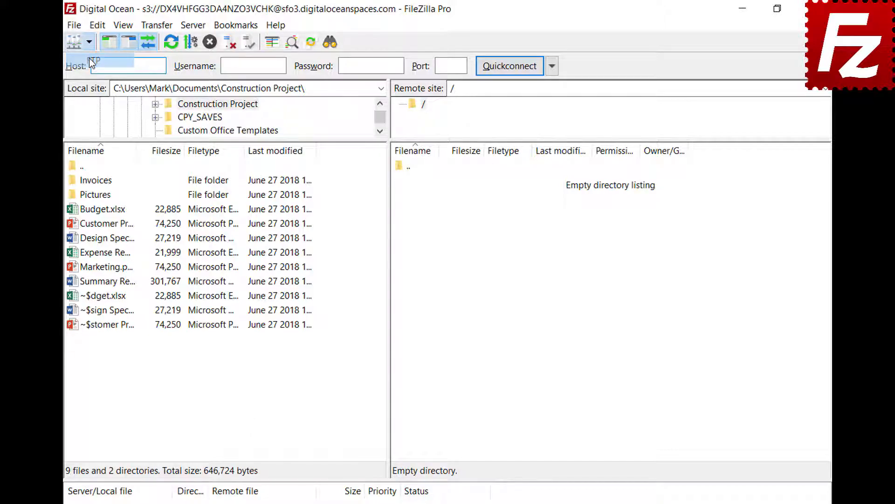
left_click(156, 26)
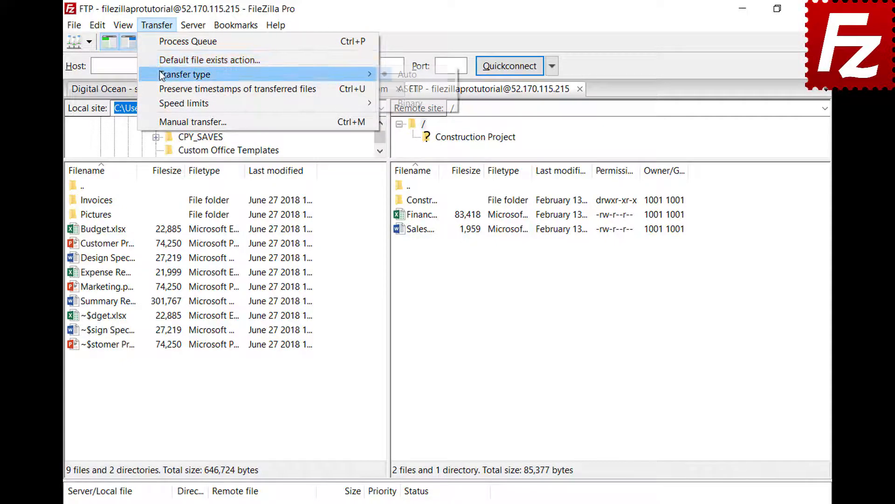
mouse_move(161, 75)
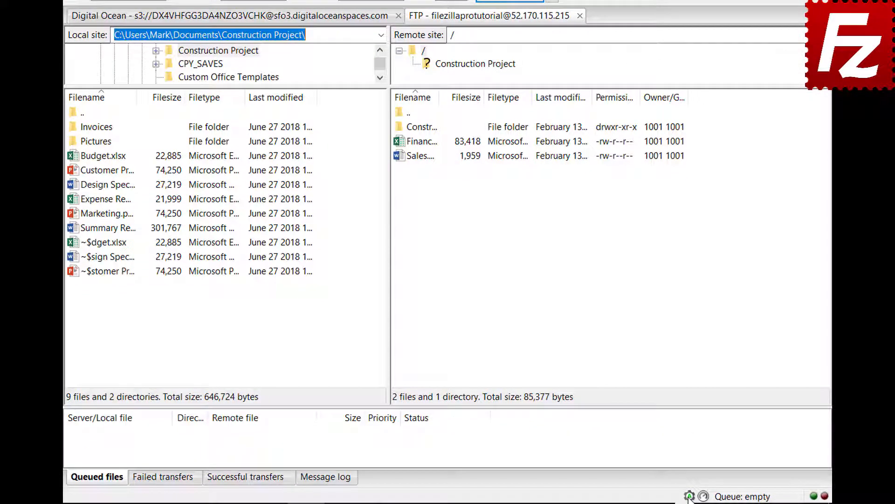
Display the transfer type choices for the current FTP connection.
left_click(690, 498)
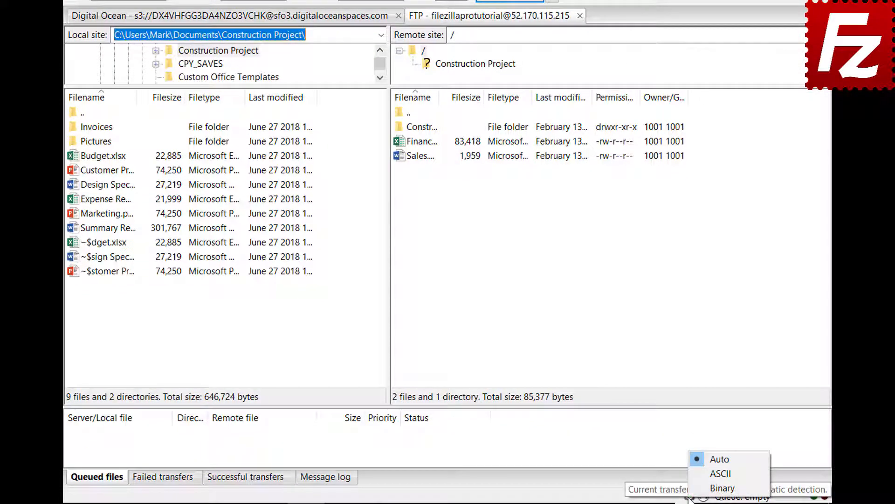
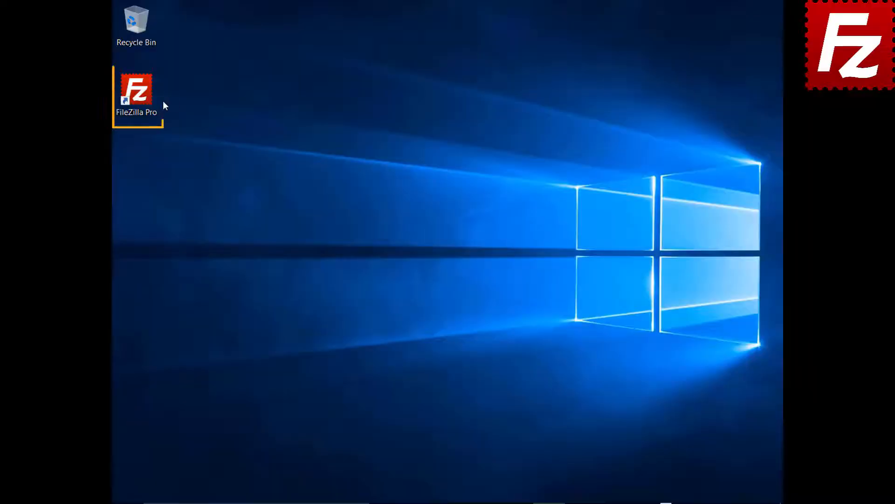
Launch FileZilla Pro from the desktop and connect to the saved FTP Tutorial site.
double_click(142, 96)
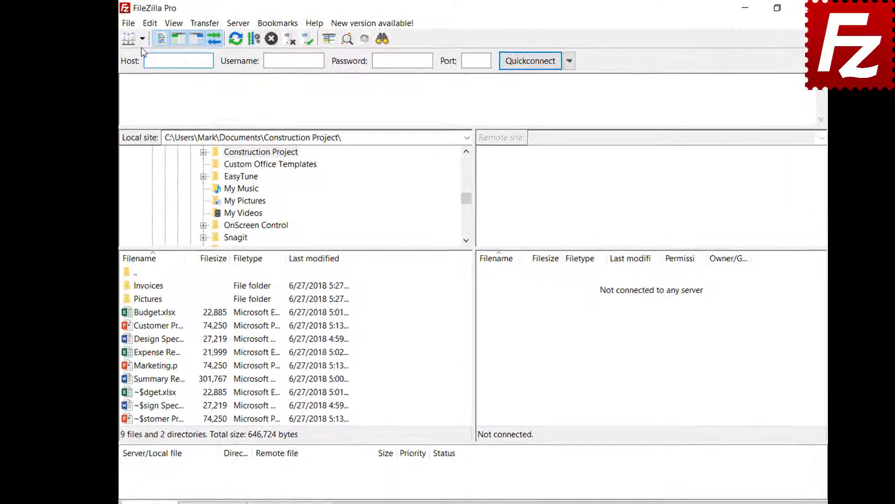
left_click(142, 38)
left_click(145, 55)
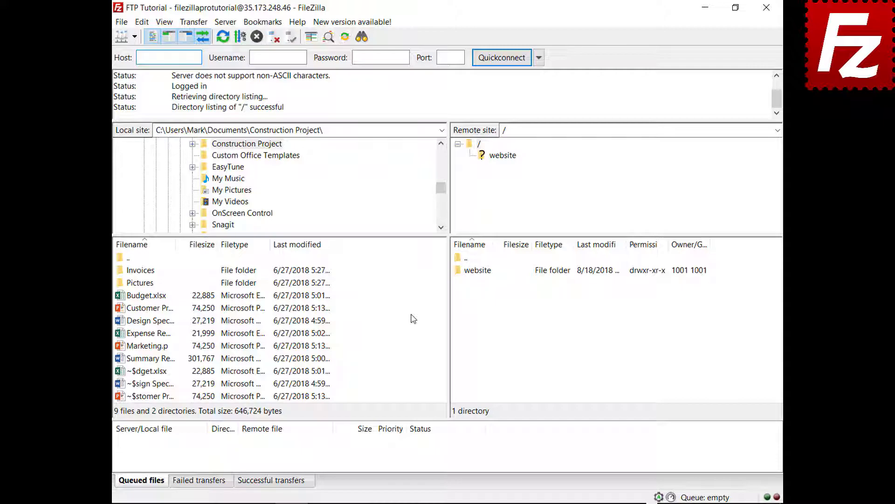
Upload the Summary Word document from the local Construction Project folder to the server's root directory.
right_click(149, 359)
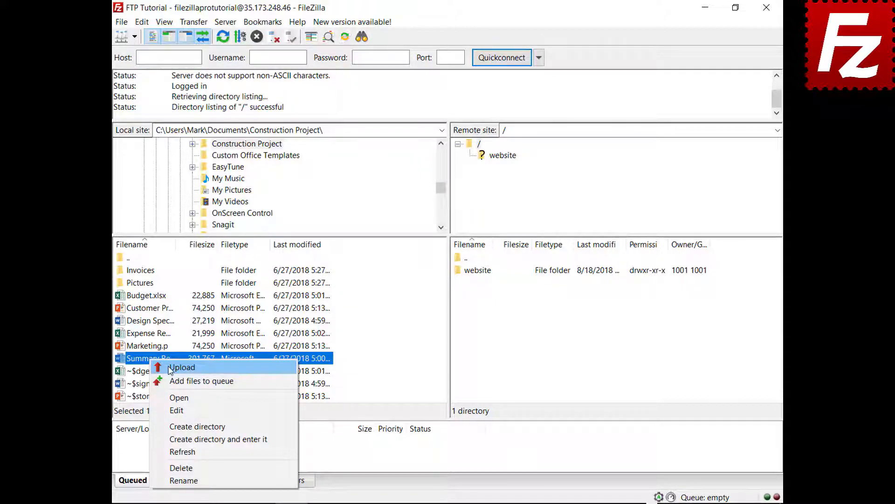
left_click(171, 369)
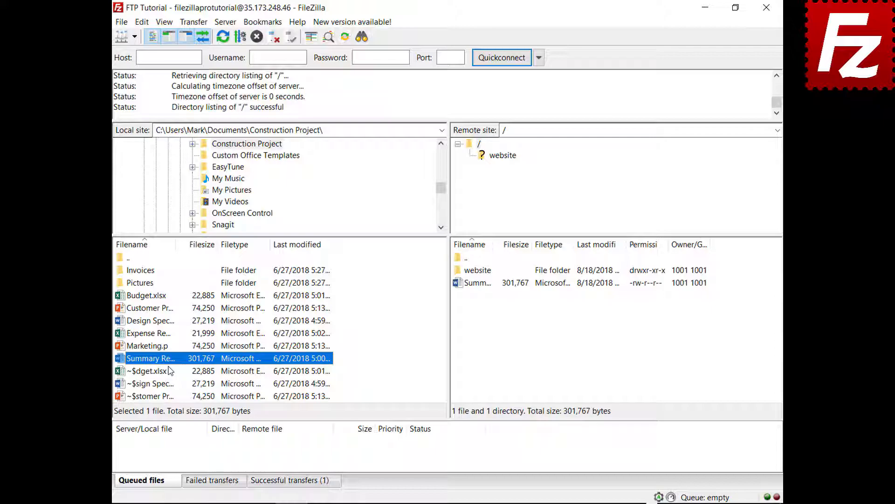
Add Budget.xlsx and the Invoices folder to the transfer queue and process the queue.
left_click(150, 295)
right_click(150, 298)
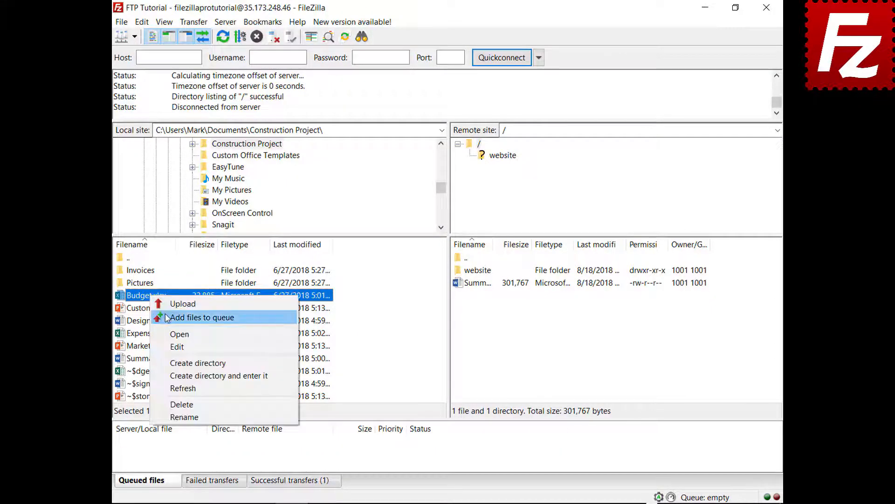
left_click(172, 316)
right_click(148, 271)
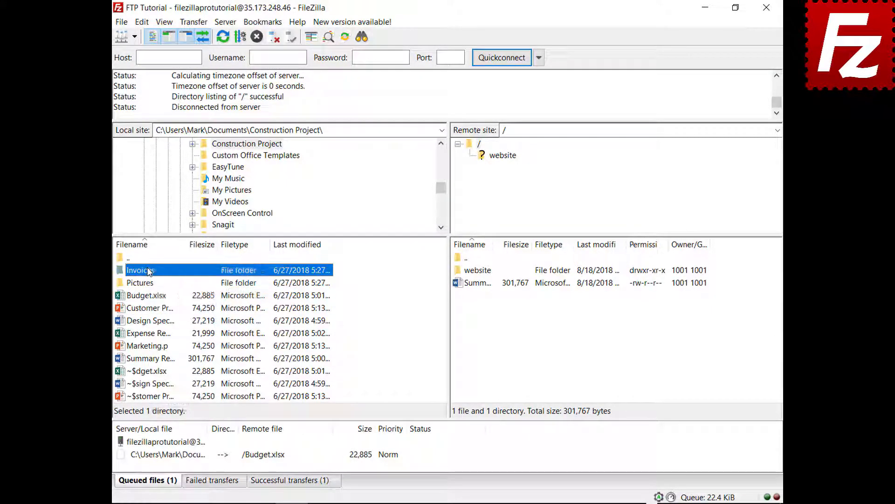
left_click(158, 290)
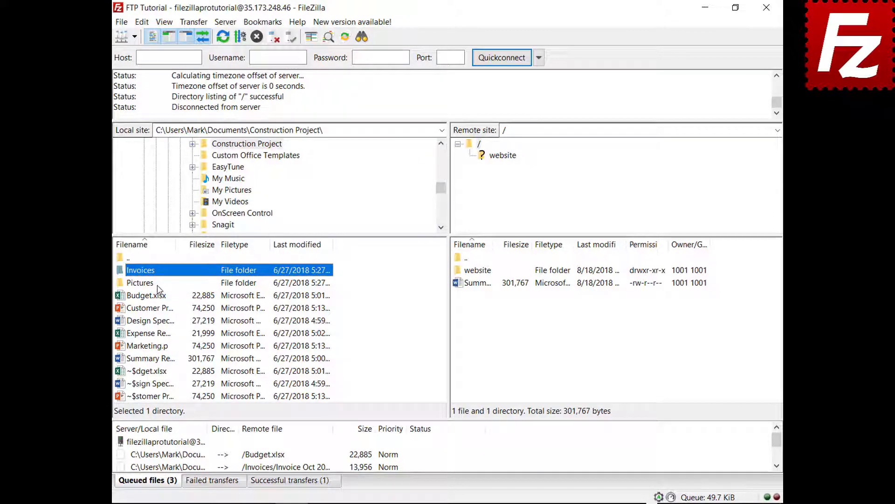
right_click(173, 446)
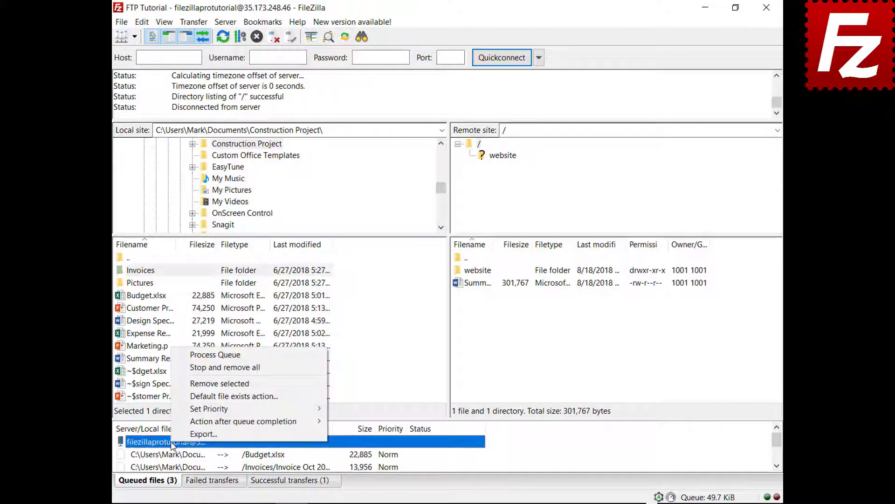
left_click(195, 357)
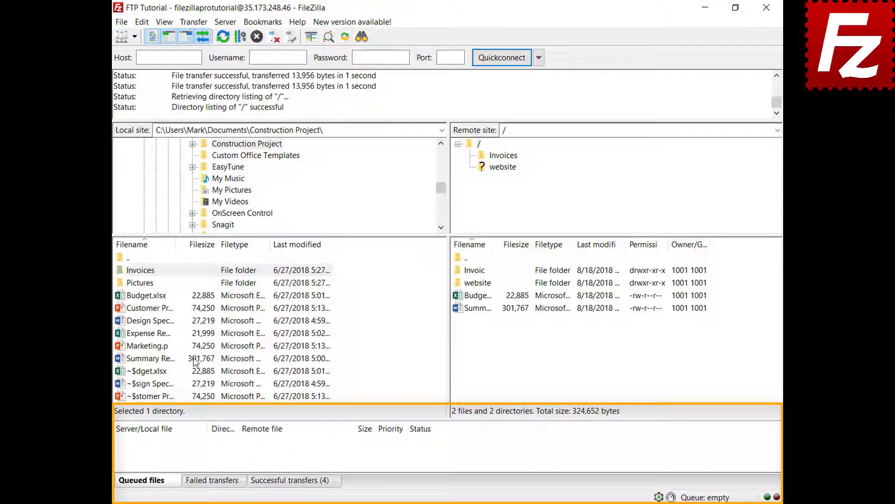
Add Design Specs.docx and Expense Report.xlsx from the local Construction Project folder to the transfer queue.
left_click(155, 321)
right_click(155, 321)
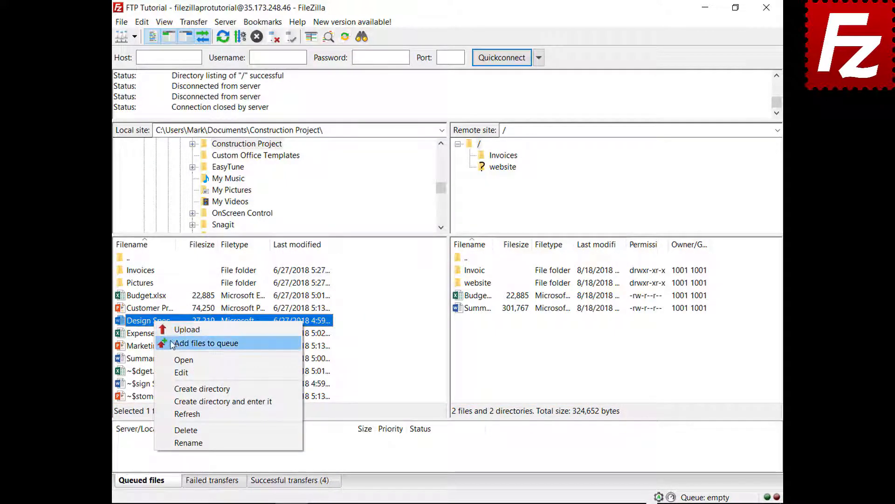
left_click(173, 343)
left_click(160, 334)
right_click(161, 336)
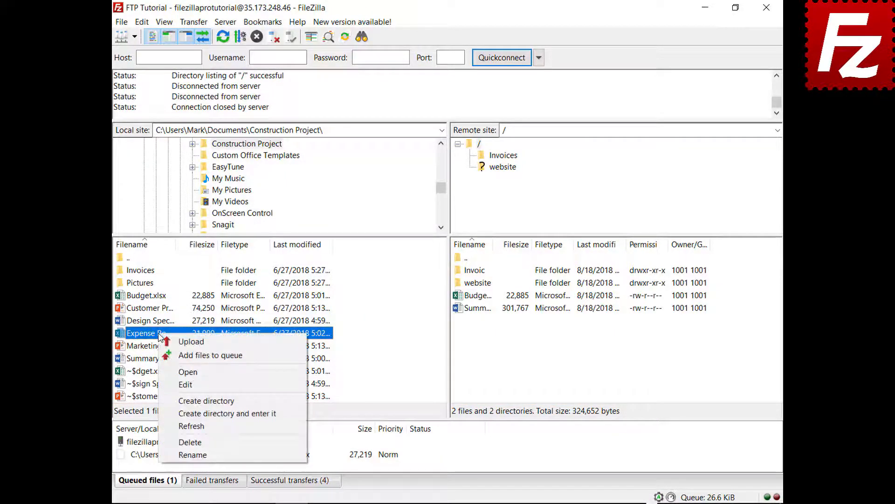
left_click(174, 353)
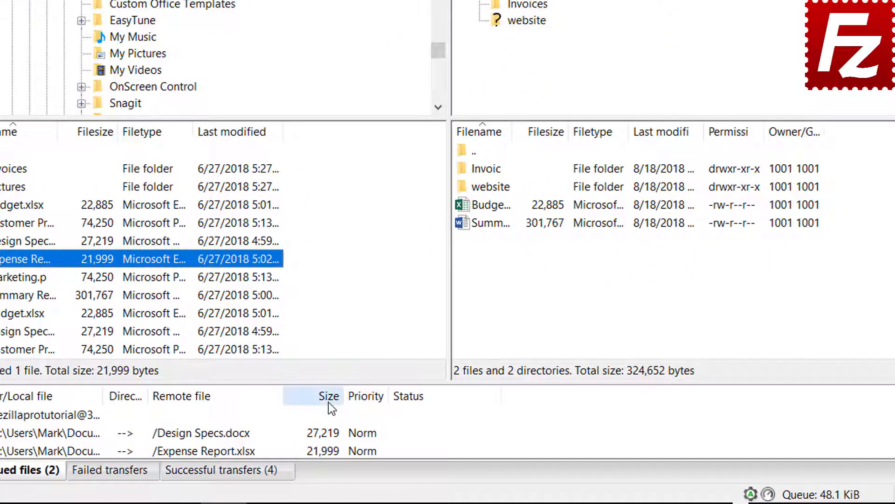
Set the queued Expense Report.xlsx upload to Highest priority and process the queue.
left_click(364, 432)
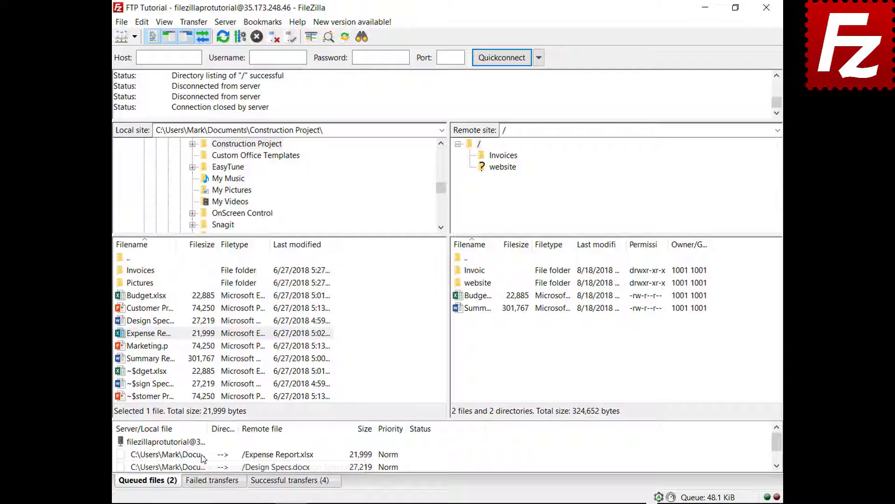
right_click(202, 455)
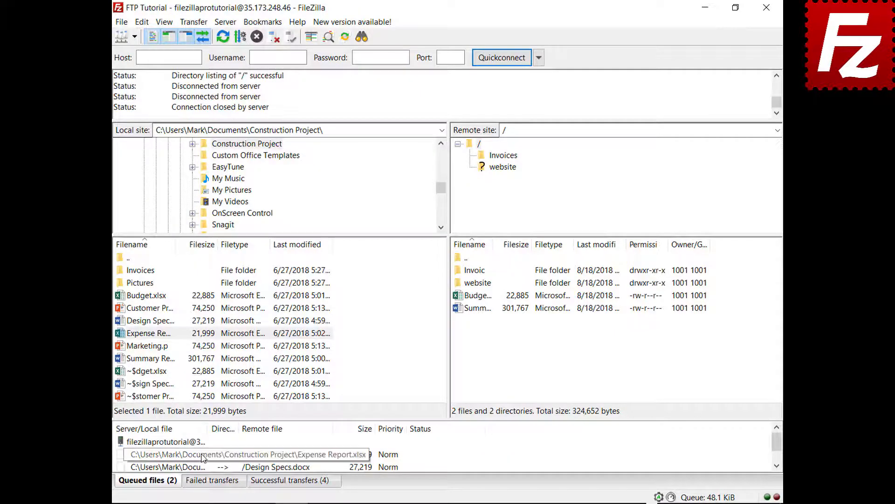
mouse_move(229, 422)
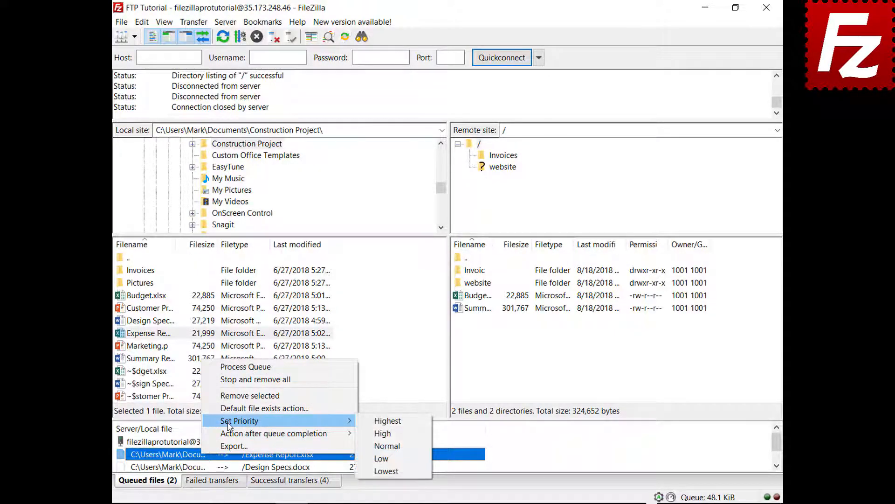
left_click(381, 421)
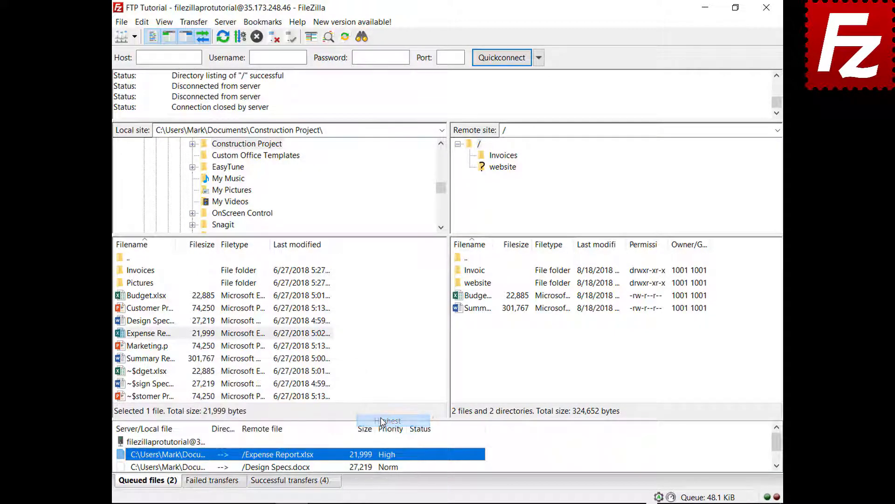
right_click(187, 442)
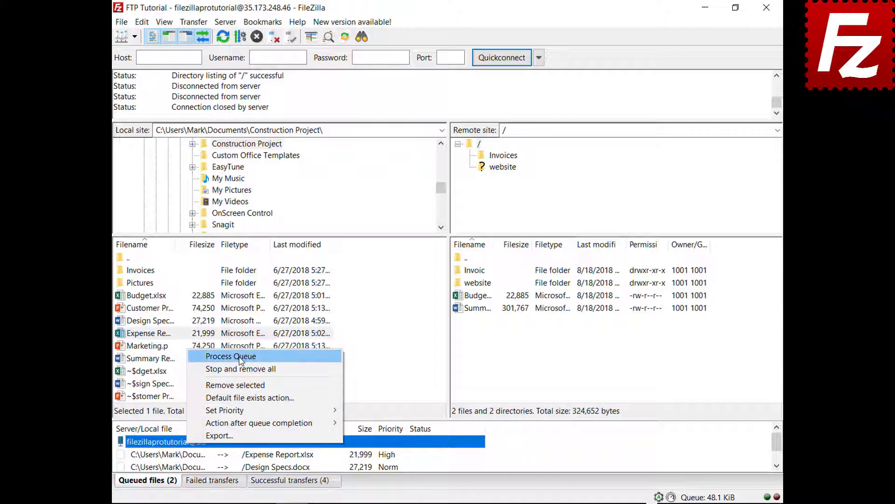
left_click(232, 356)
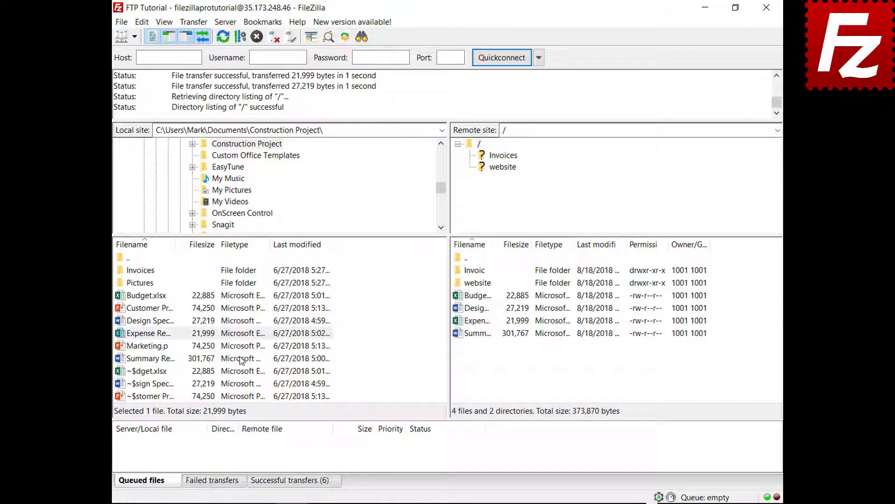
Add the local file Budget.xlsx to the transfer queue.
right_click(161, 296)
left_click(173, 321)
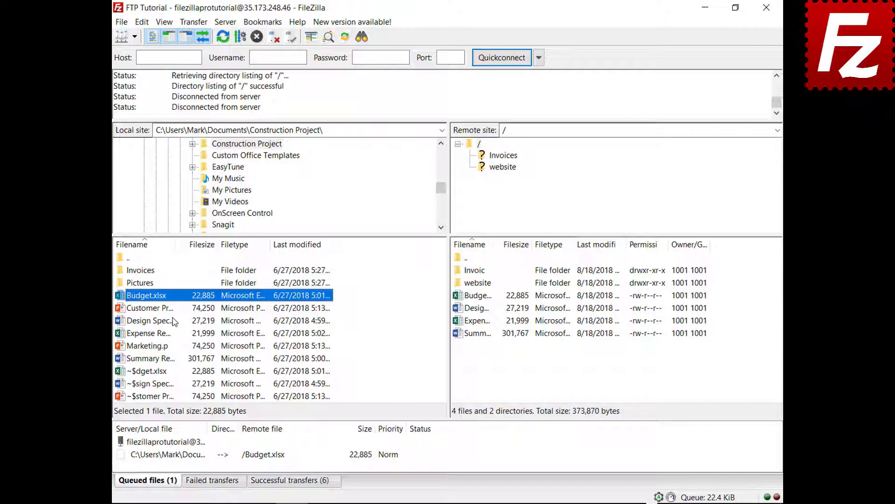
Check the default file exists action for uploads in the program settings without changing it.
left_click(142, 22)
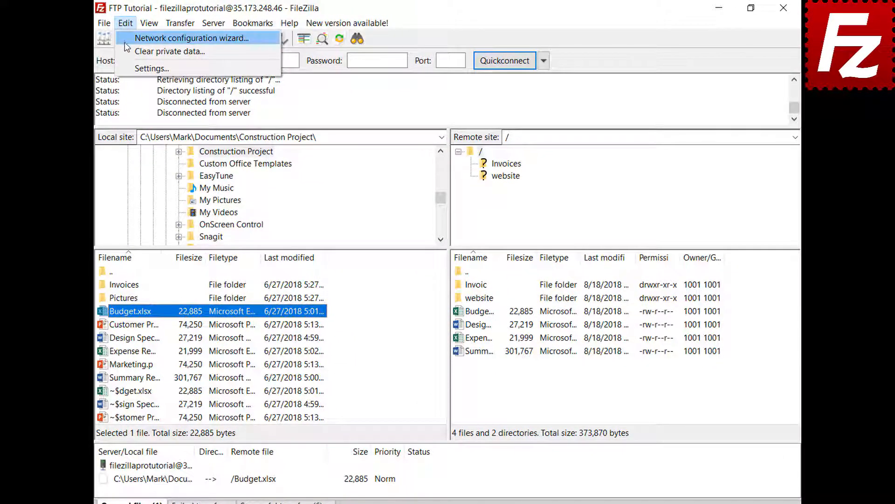
left_click(125, 68)
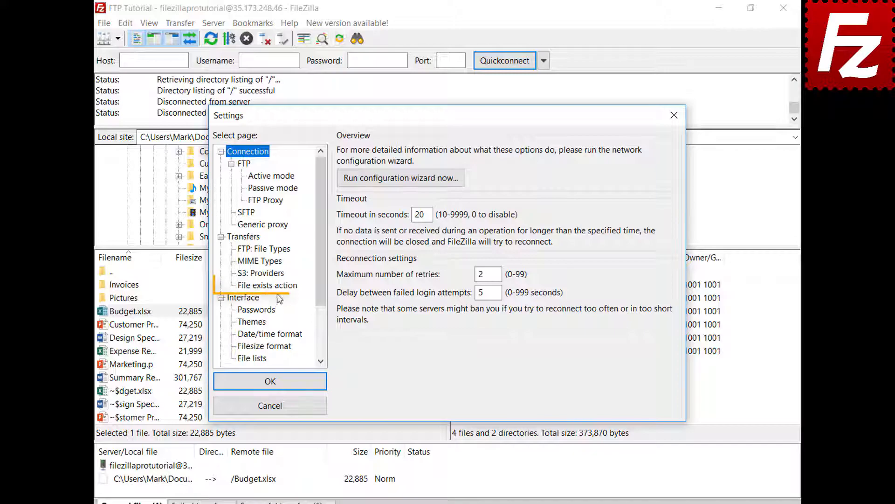
left_click(267, 285)
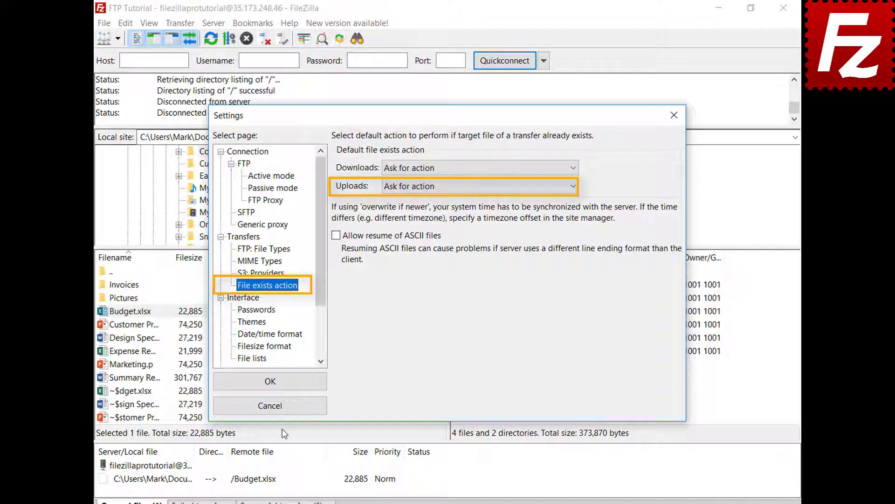
left_click(282, 411)
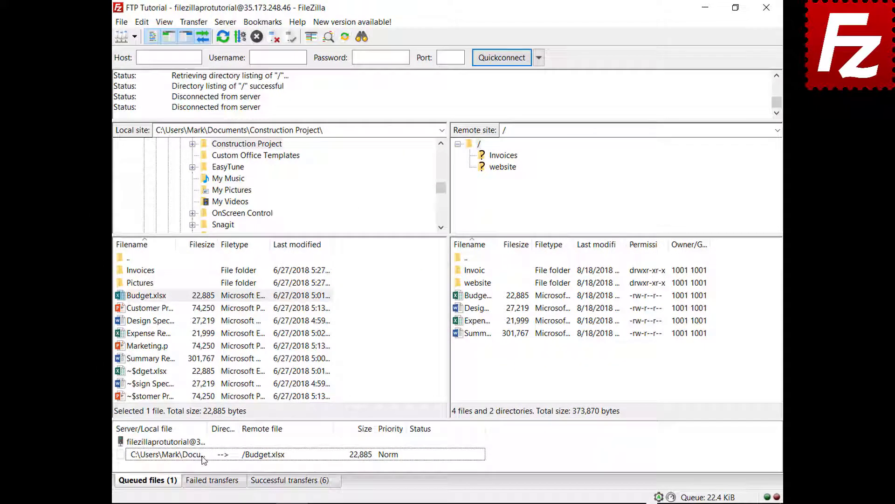
Set the default file exists action of the queued Budget.xlsx upload to Overwrite file and process the queue.
right_click(203, 459)
left_click(238, 410)
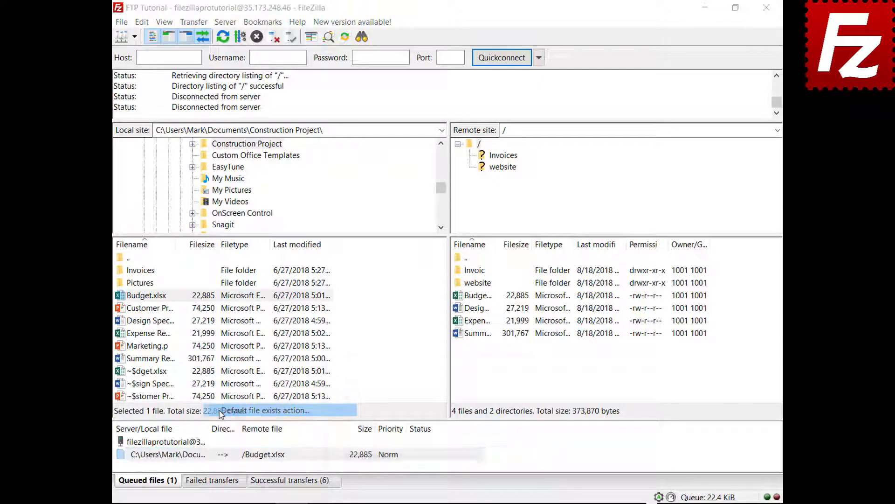
left_click(391, 431)
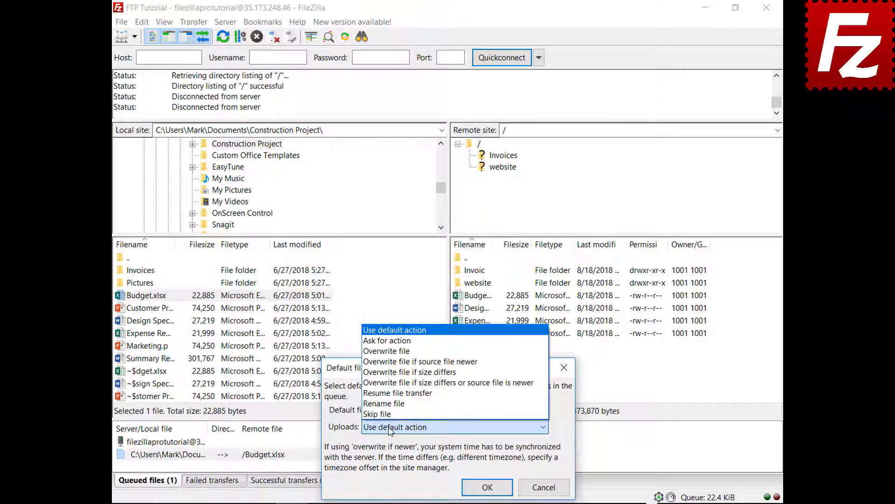
left_click(411, 350)
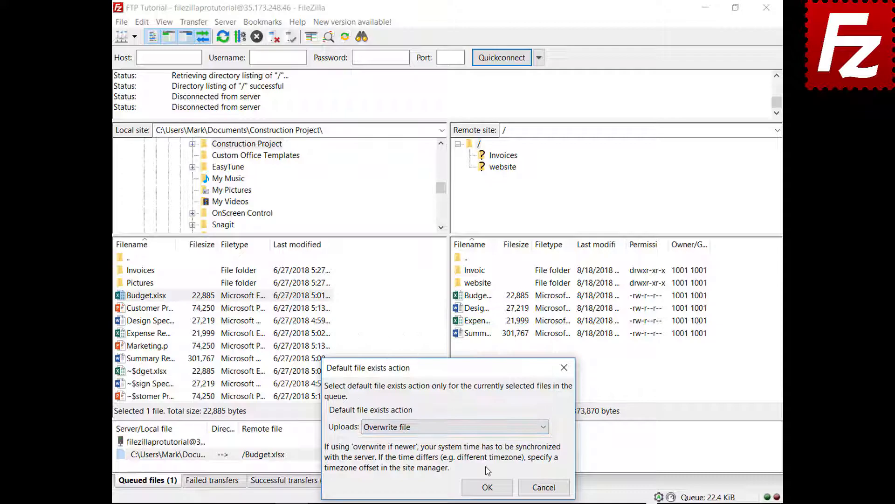
left_click(485, 489)
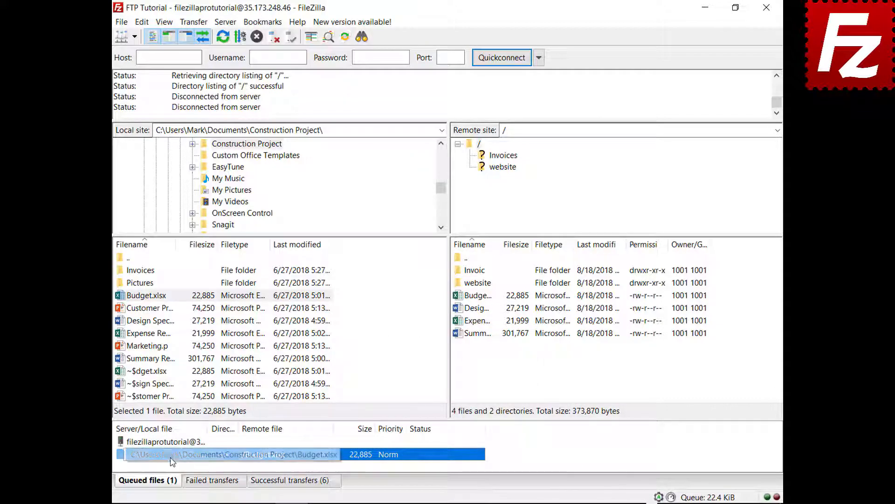
right_click(171, 442)
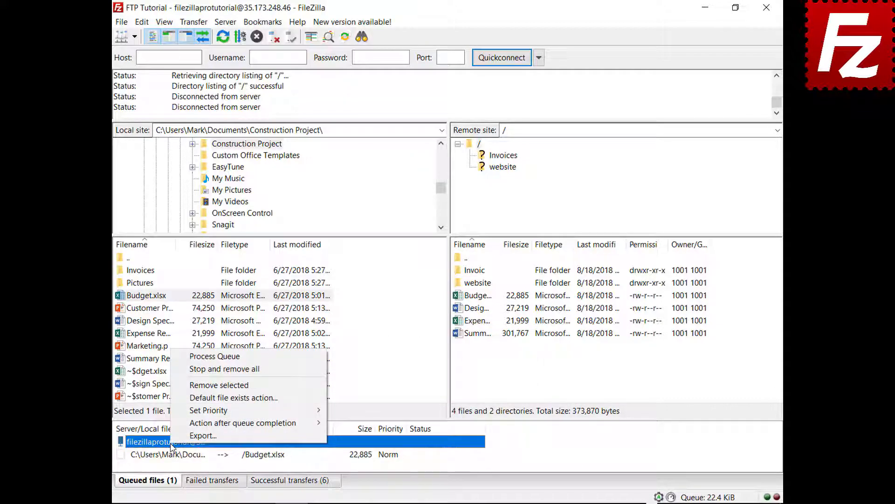
left_click(214, 356)
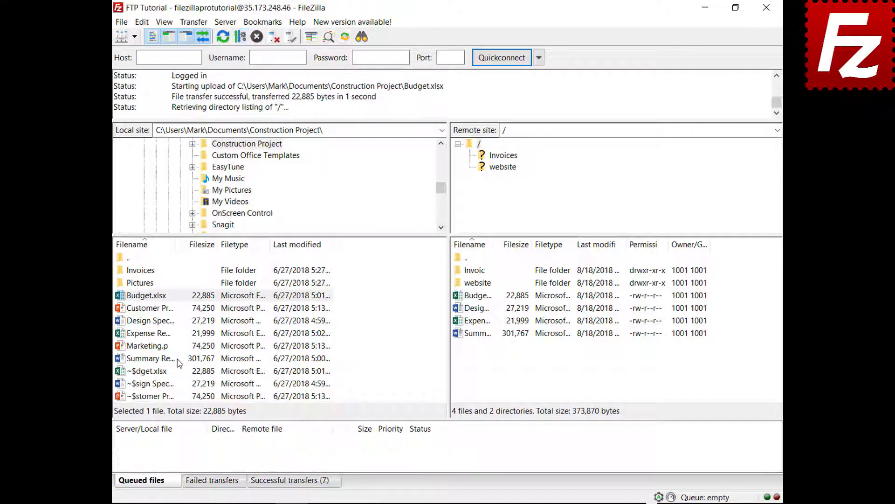
Add Marketing.pptx to the queue and set the action after queue completion to Close FileZilla.
right_click(150, 346)
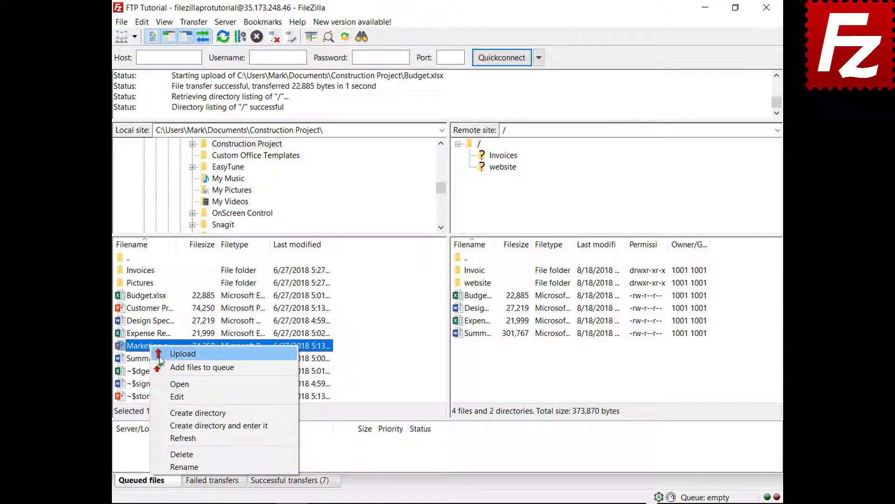
left_click(161, 367)
right_click(178, 455)
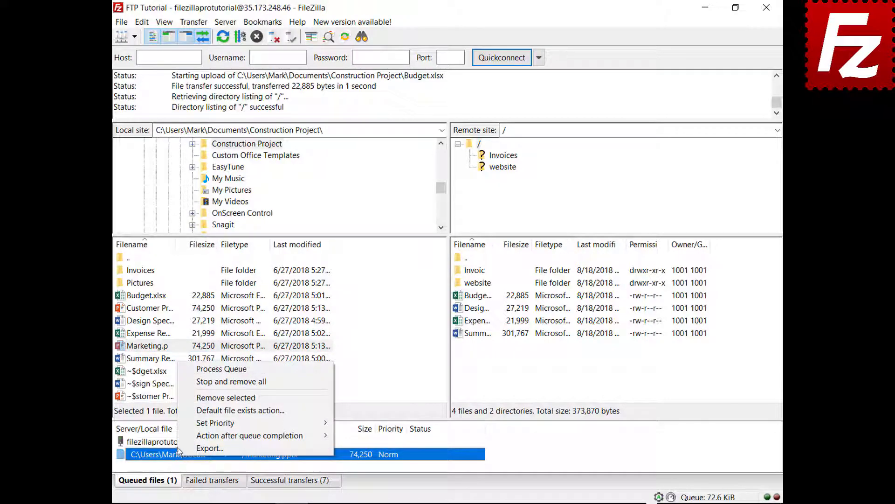
mouse_move(299, 435)
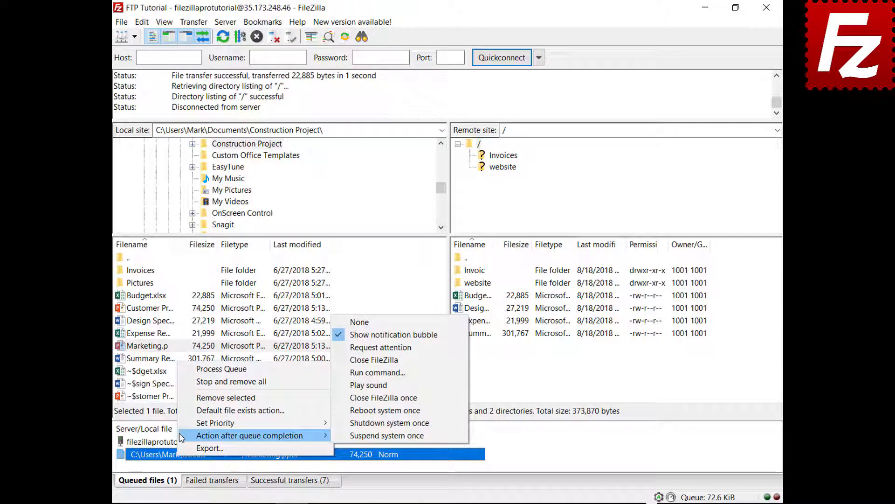
left_click(349, 360)
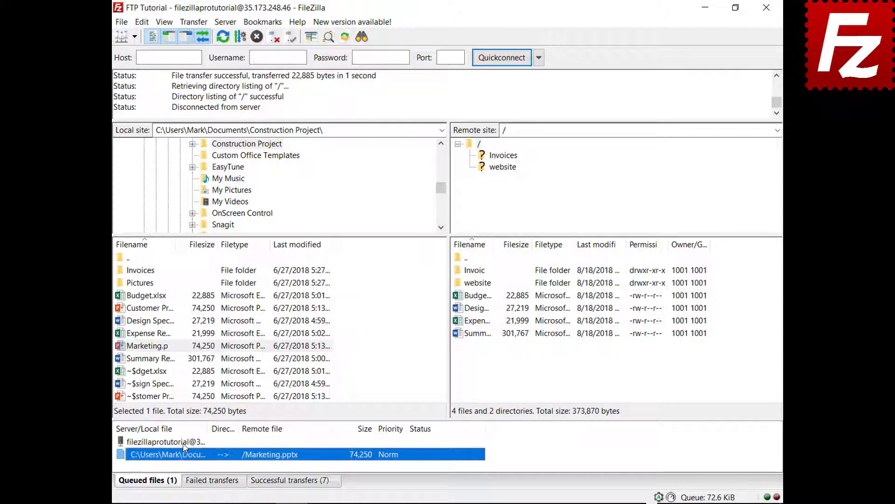
Process the queue to upload Marketing.pptx to the server.
right_click(183, 443)
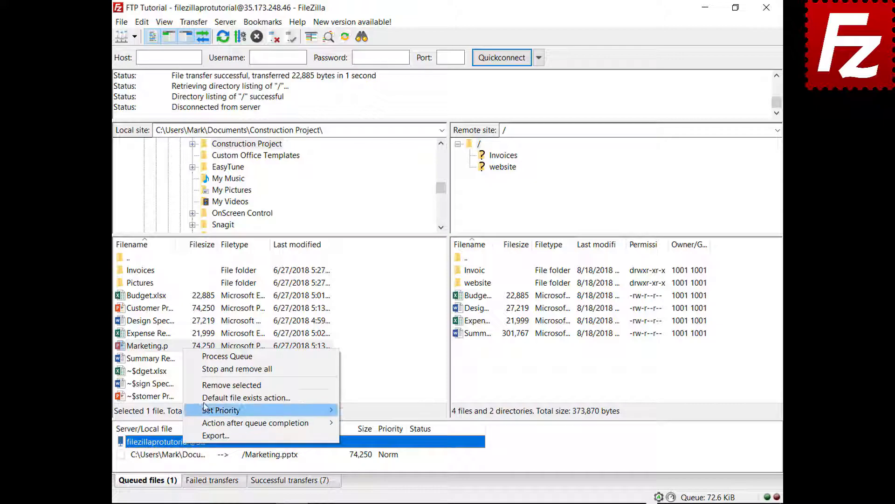
left_click(214, 356)
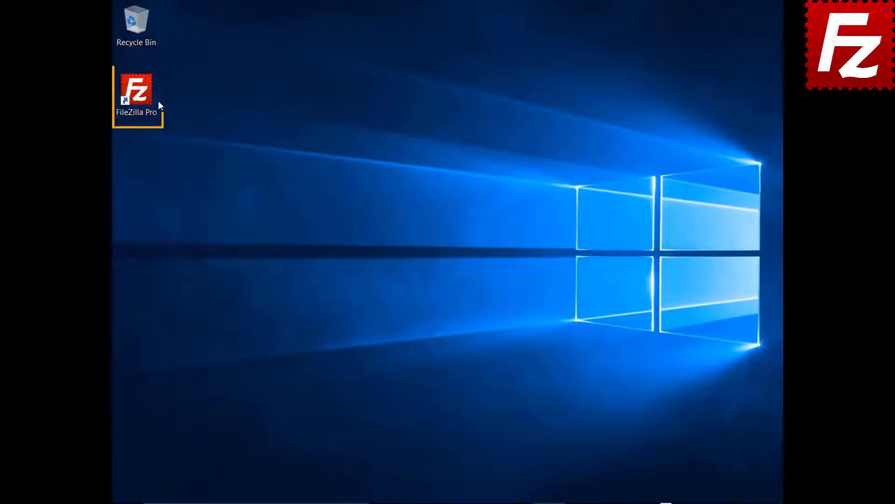
Launch FileZilla Pro from the desktop and connect to the saved FTP Tutorial site.
double_click(144, 99)
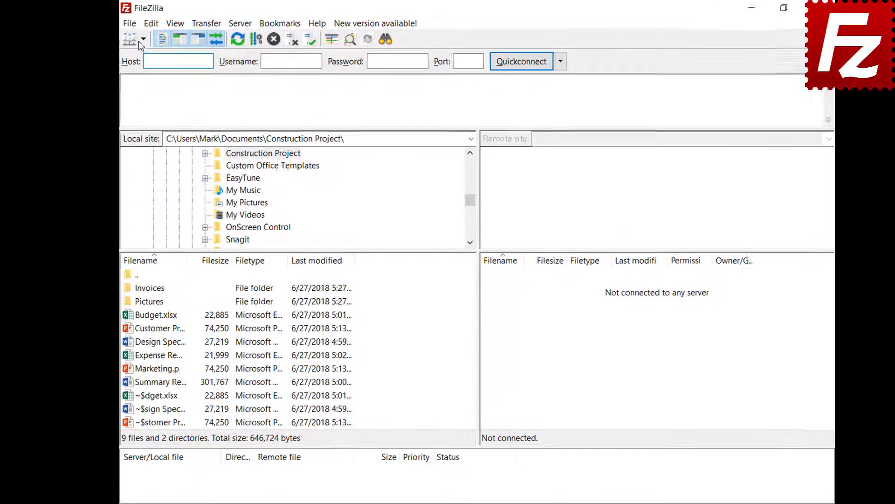
left_click(161, 45)
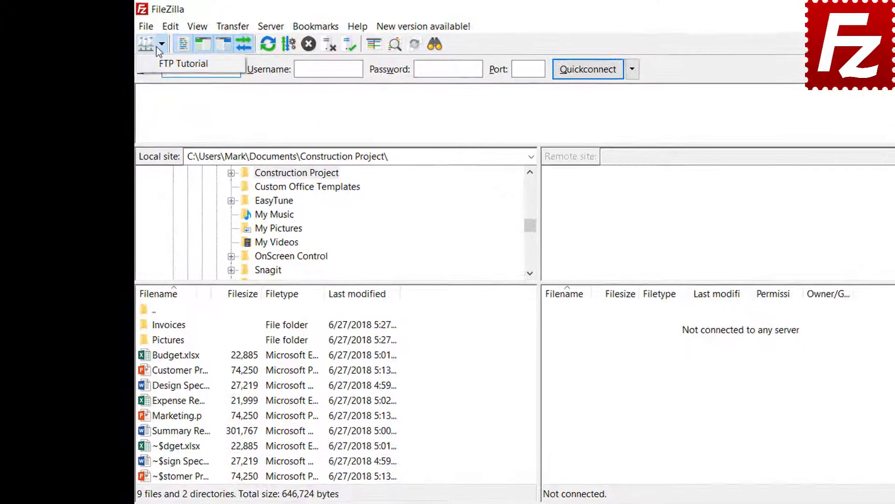
left_click(163, 65)
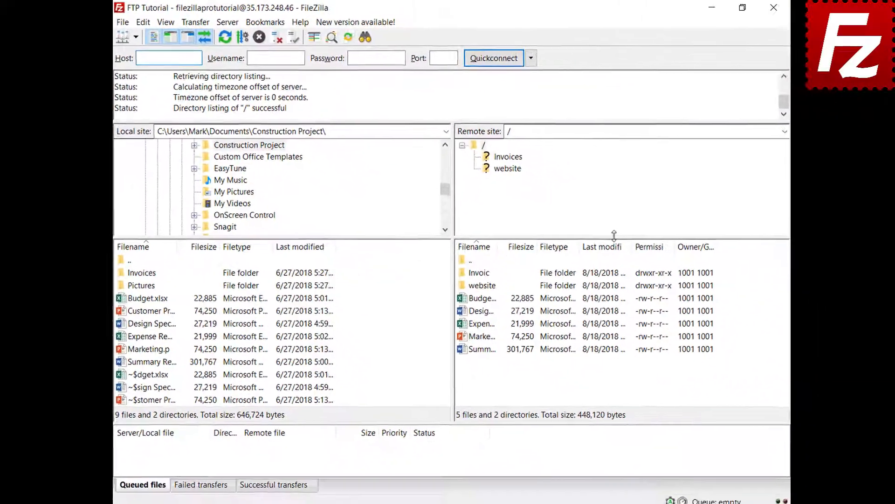
Add the local Pictures folder to the transfer queue.
right_click(147, 285)
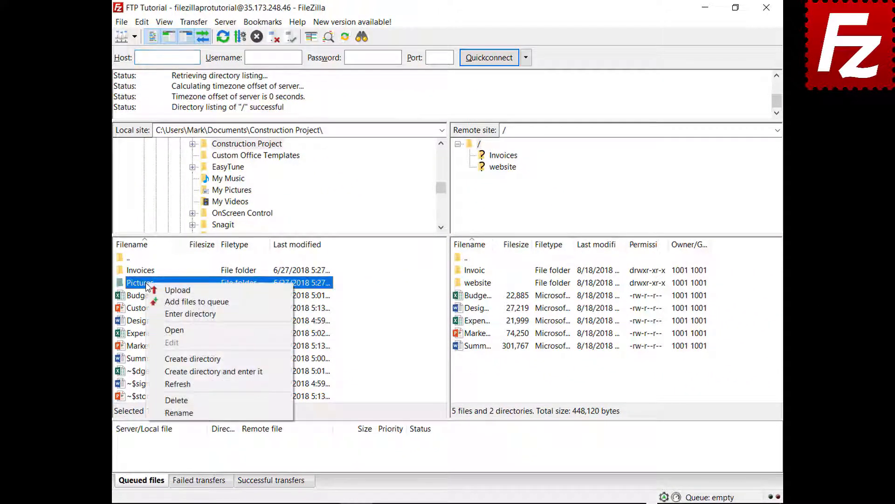
left_click(154, 303)
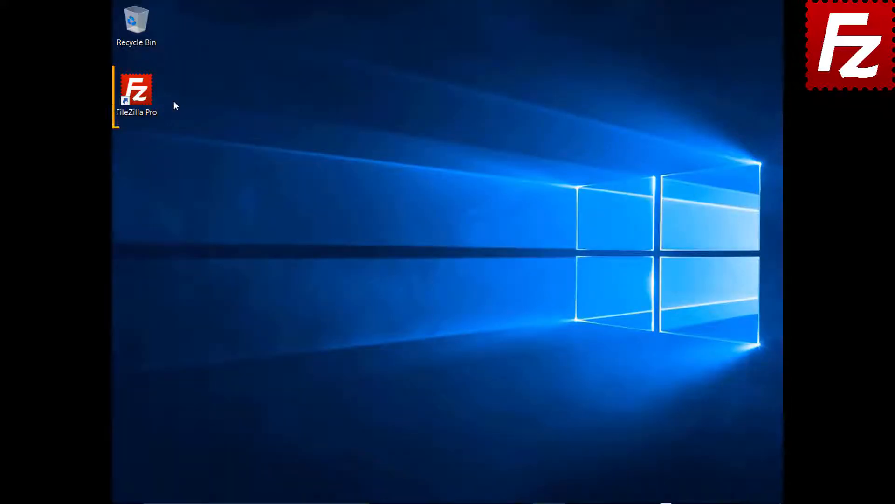
Reopen FileZilla Pro from the desktop and process the queue holding the Pictures files.
double_click(139, 95)
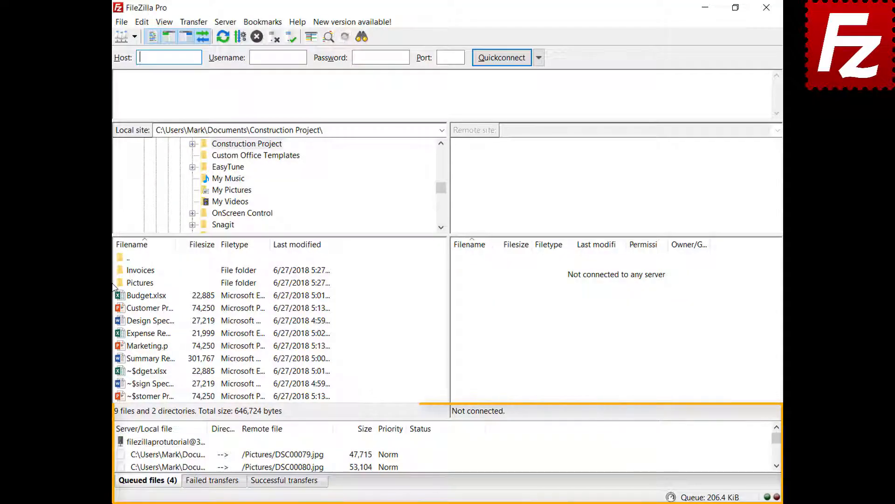
right_click(178, 443)
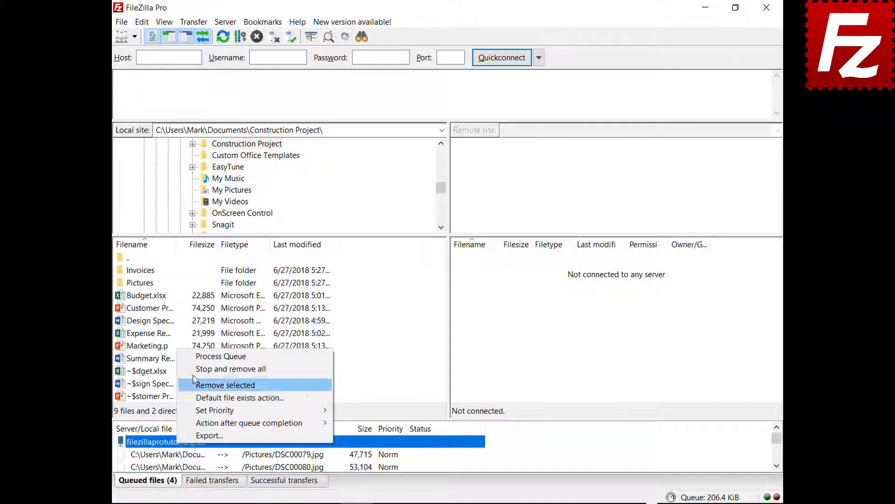
left_click(199, 357)
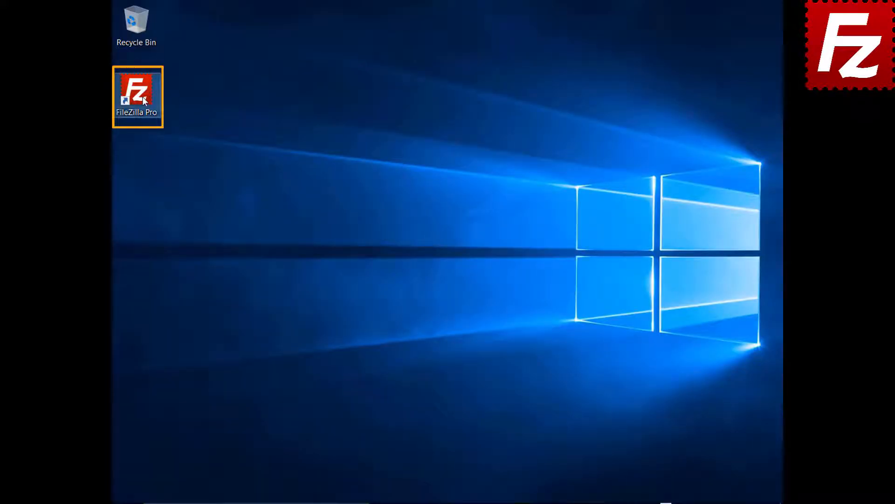
Relaunch FileZilla Pro and reconnect to the saved FTP Tutorial site.
double_click(142, 96)
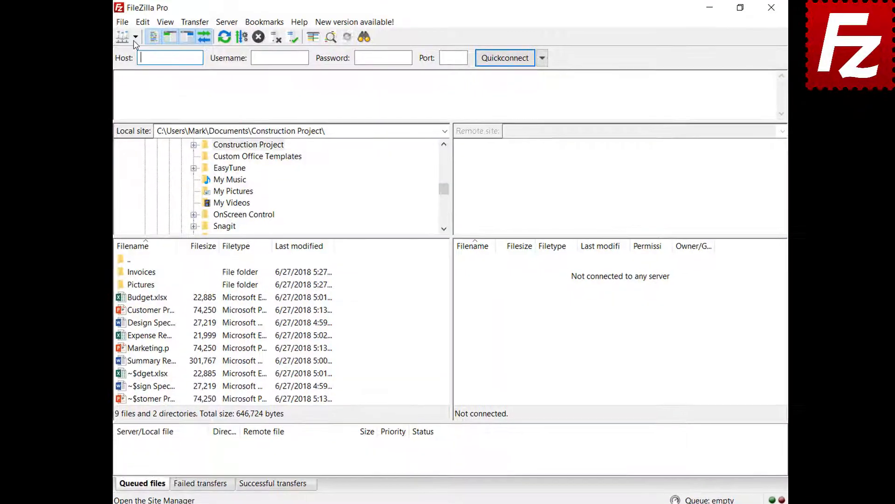
left_click(132, 35)
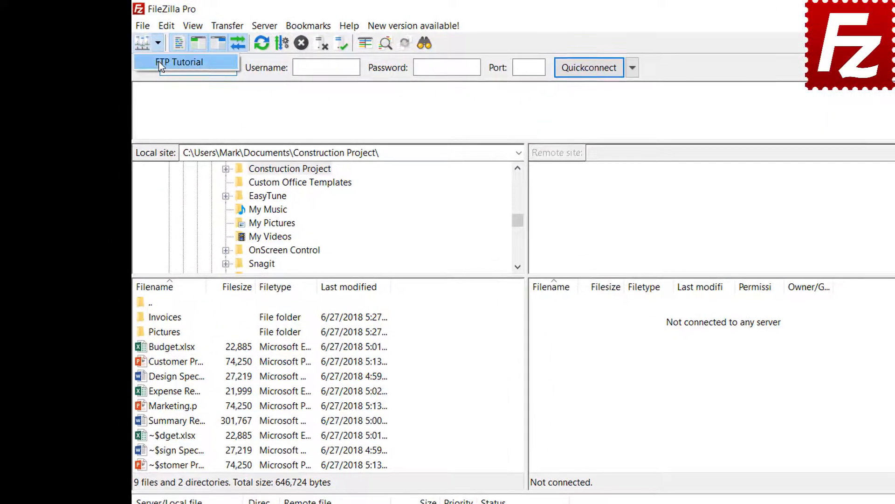
left_click(159, 61)
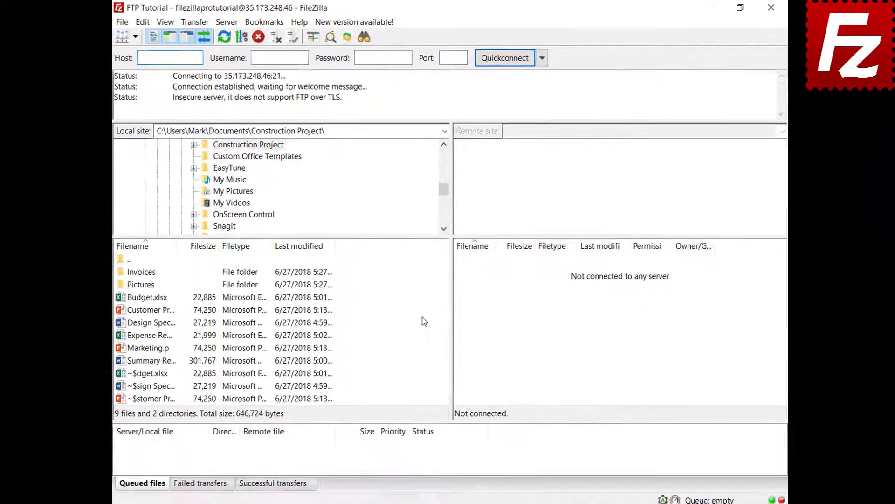
Add Marketing.pptx to the queue, and clear the queue with Stop and remove all.
right_click(146, 351)
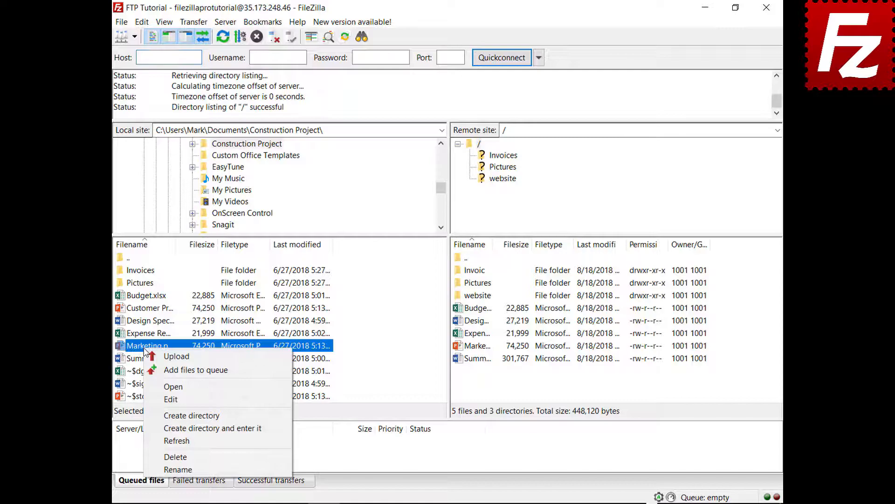
left_click(152, 369)
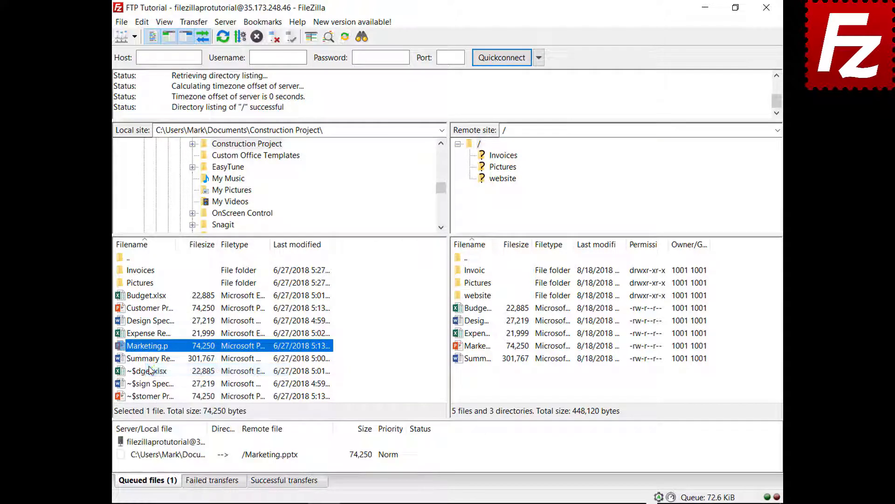
right_click(178, 460)
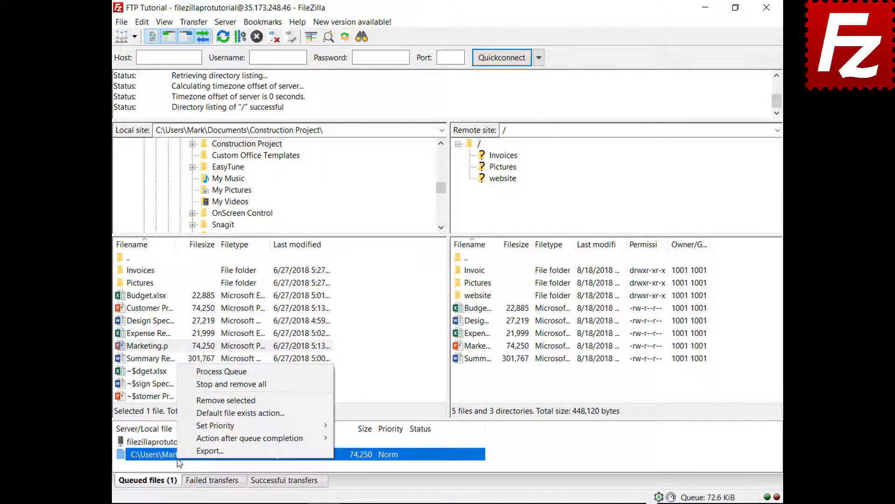
left_click(193, 384)
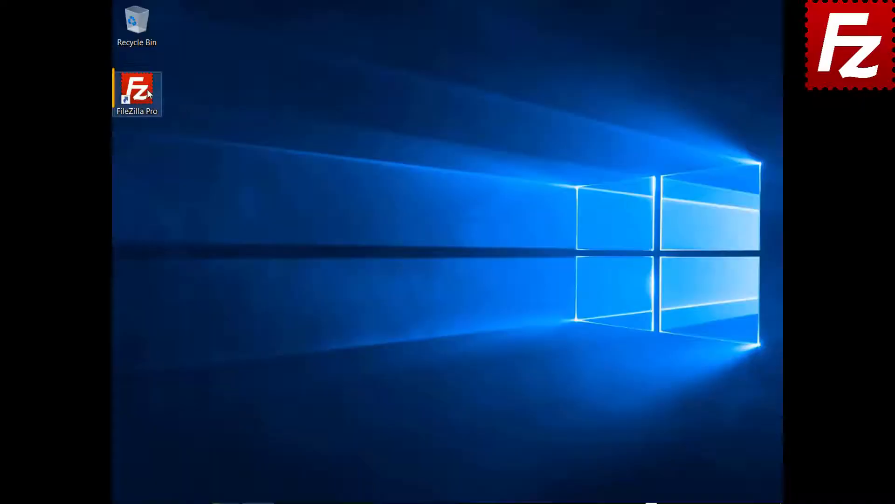
Start FileZilla Pro from the desktop and open a connection to the FTP Tutorial site.
double_click(147, 89)
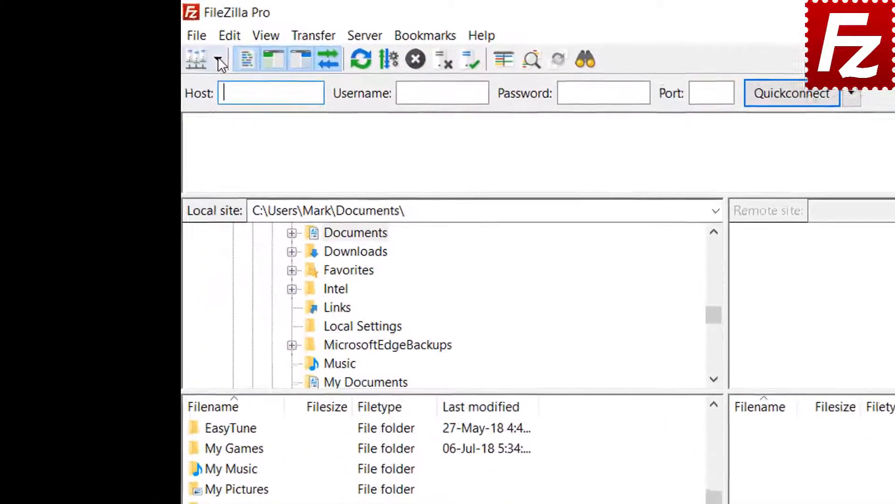
left_click(134, 36)
left_click(240, 88)
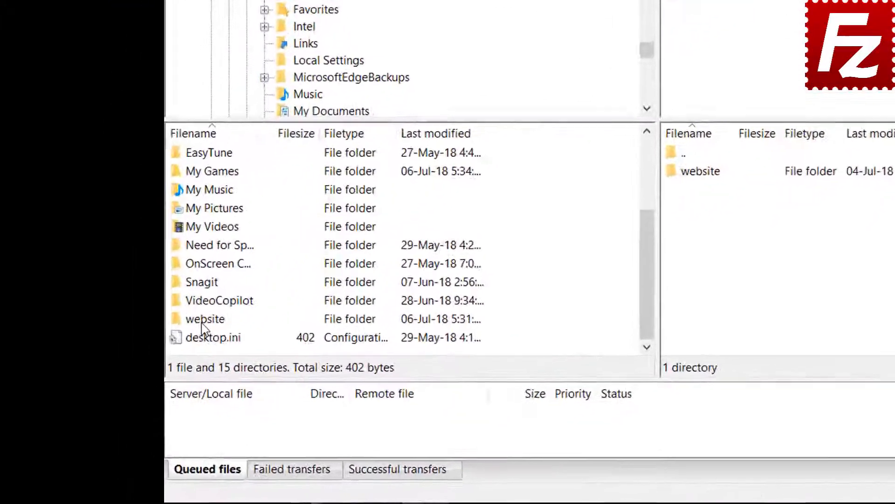
Open the website folder on both the local and remote sites, and enable directory comparison.
double_click(153, 364)
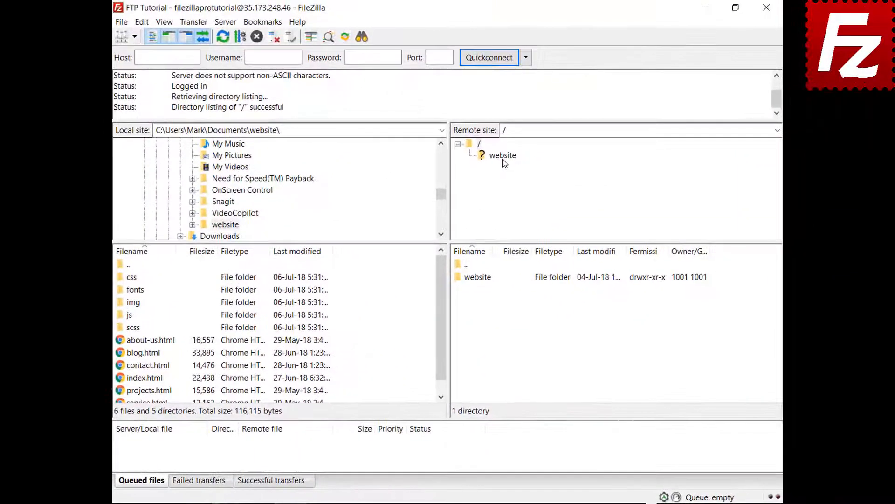
left_click(574, 106)
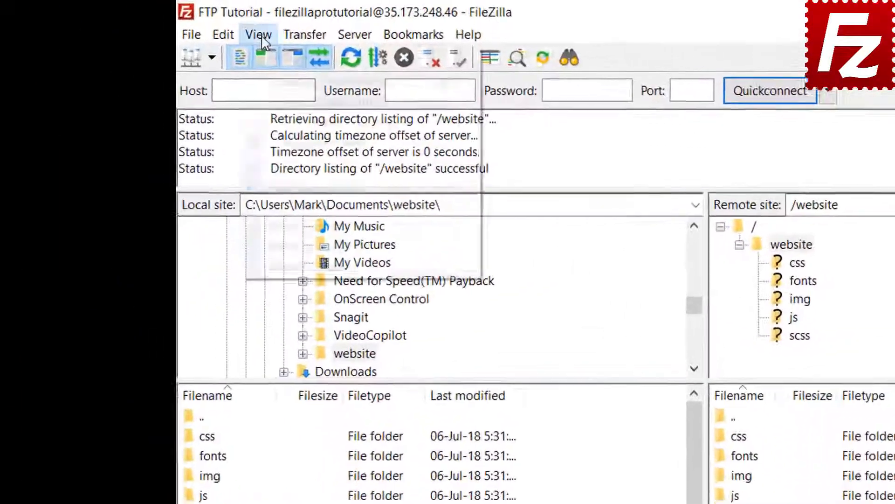
left_click(164, 22)
mouse_move(283, 100)
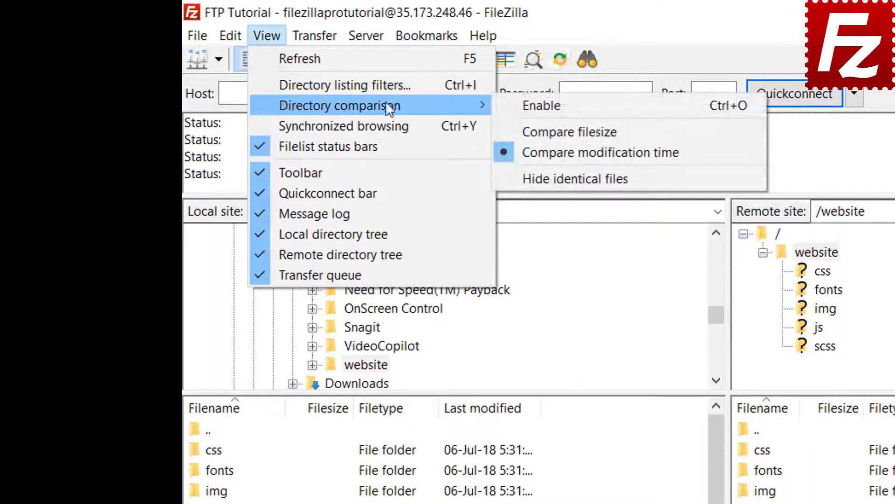
left_click(513, 103)
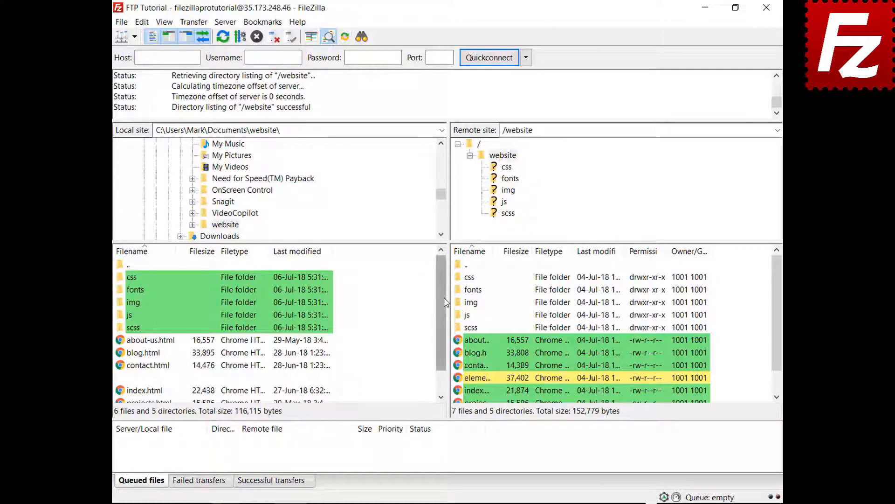
Review the compared listings, and switch the directory comparison to Compare filesize.
left_click_drag(444, 307, 442, 348)
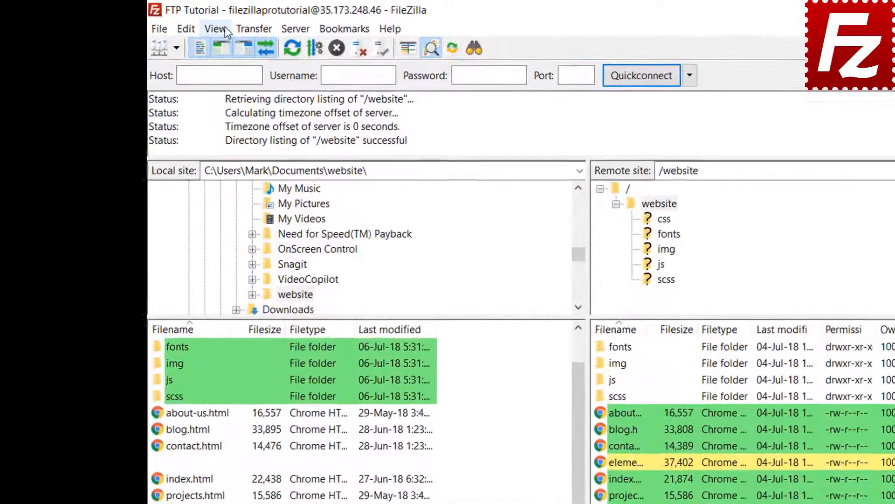
left_click(164, 22)
mouse_move(249, 86)
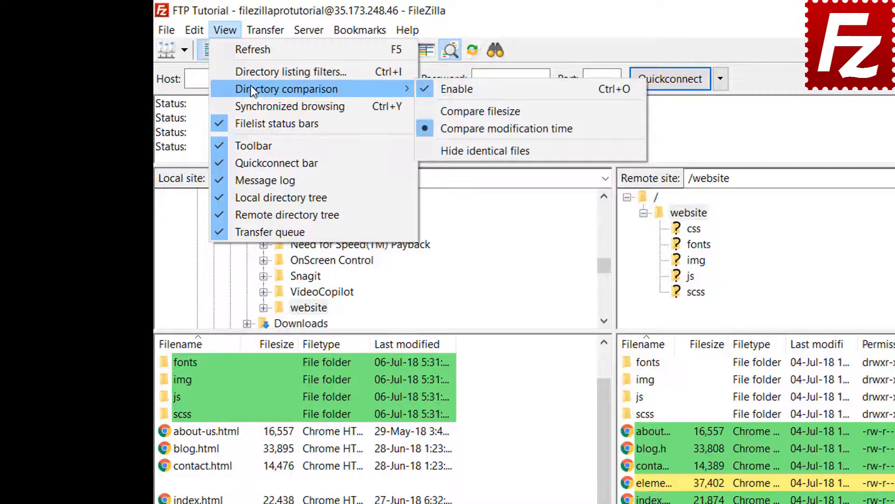
left_click(476, 110)
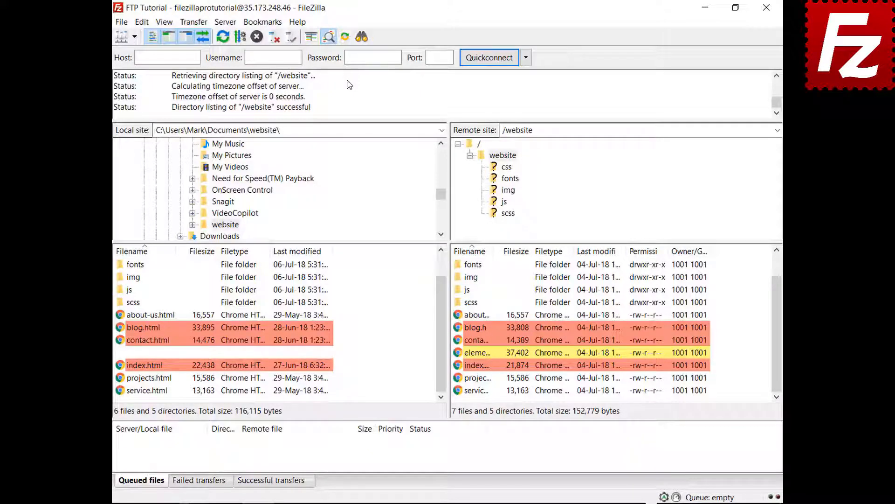
Turn on synchronized browsing, and browse into the local css folder and the remote img folder.
left_click(164, 22)
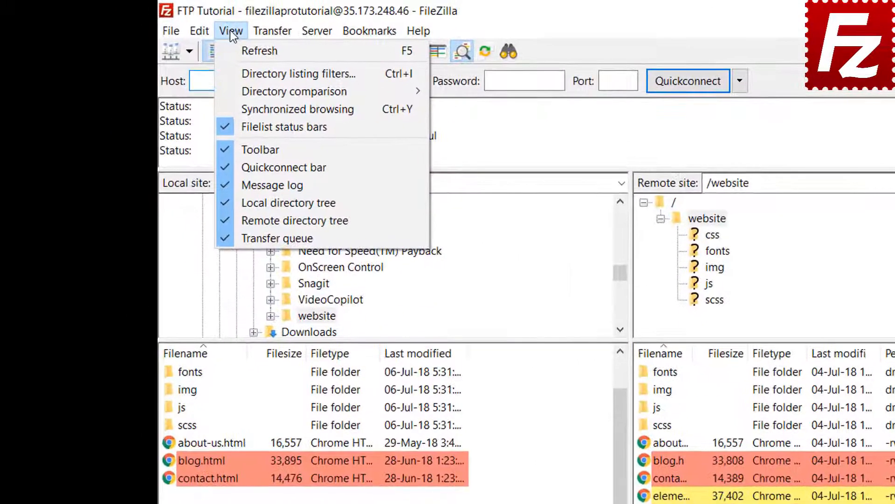
left_click(259, 109)
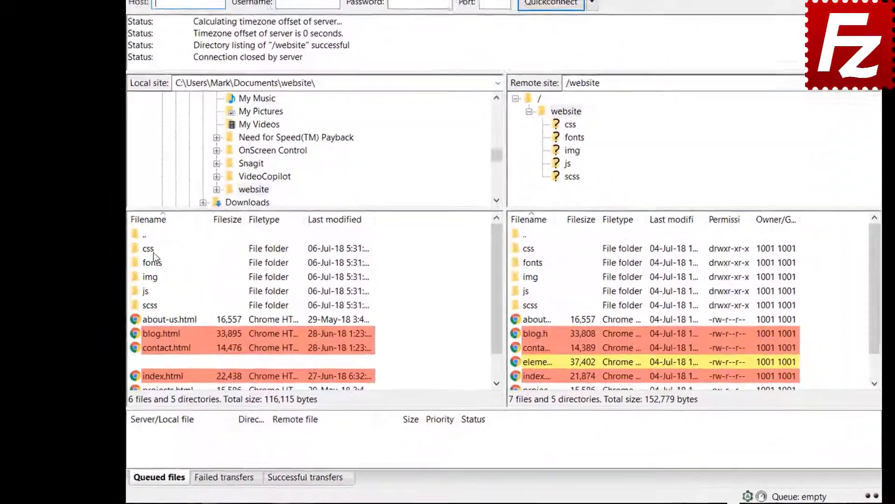
left_click(169, 354)
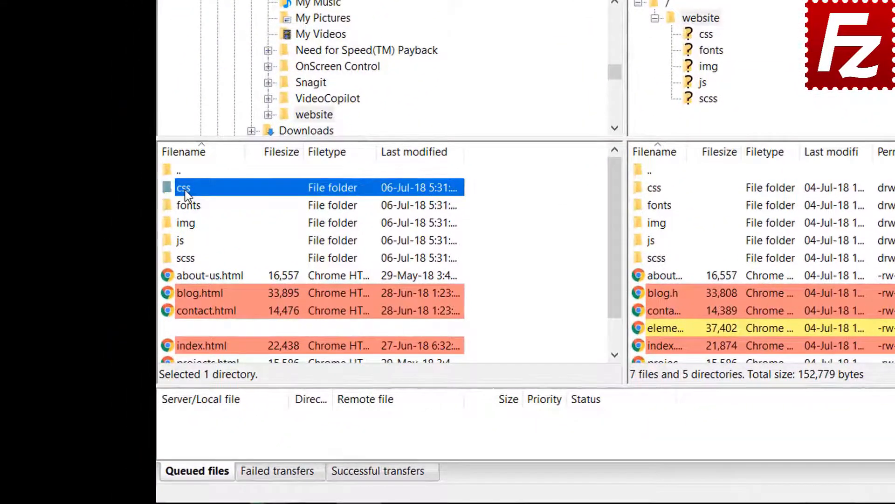
double_click(186, 190)
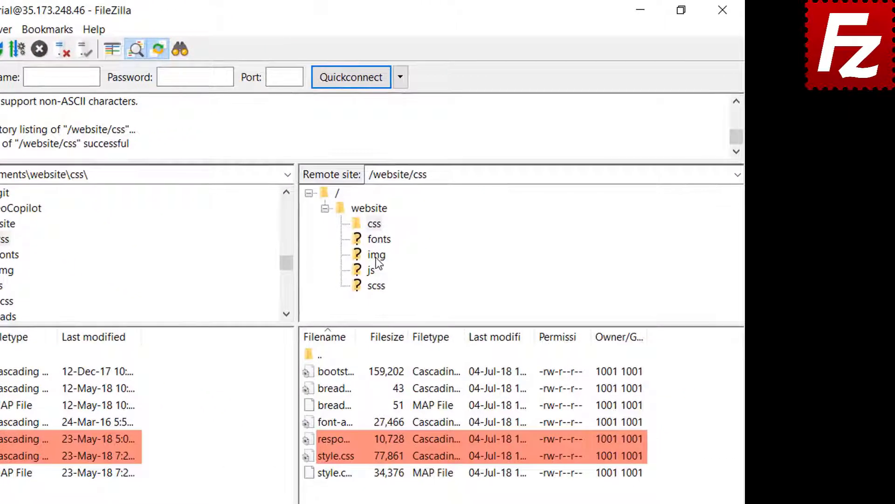
left_click(376, 255)
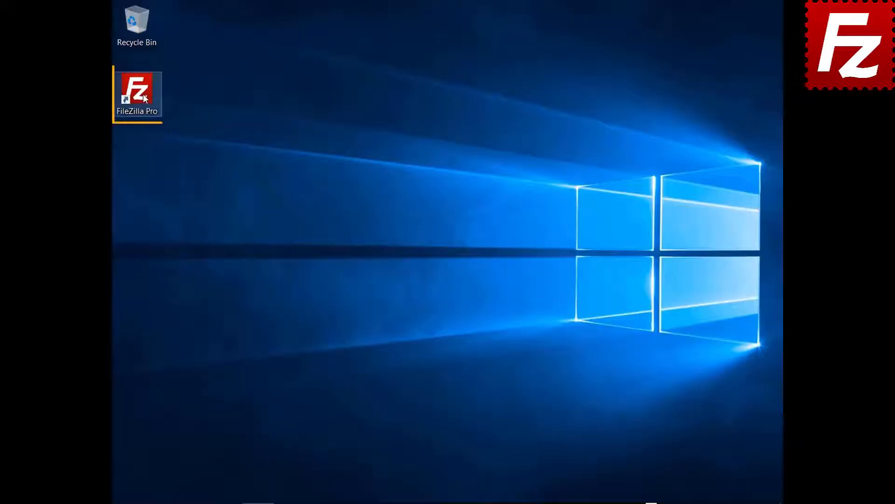
Launch FileZilla Pro from the desktop and connect to the saved FTP Tutorial site.
double_click(143, 94)
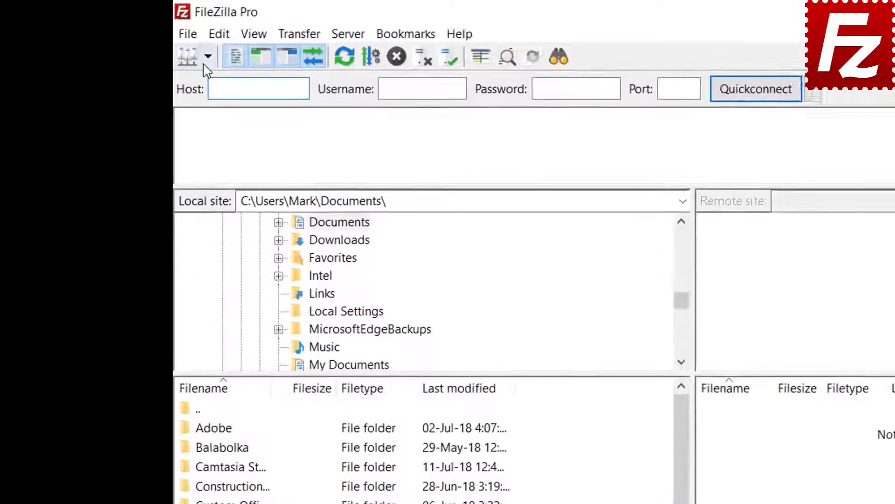
left_click(135, 36)
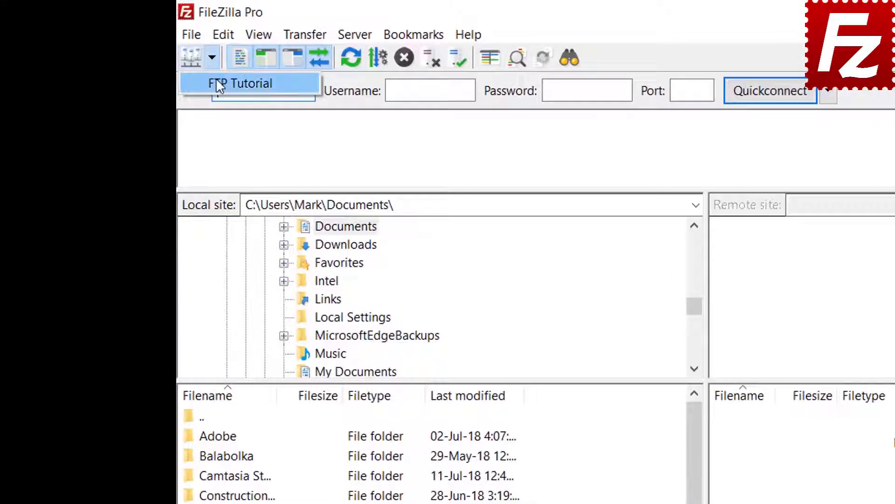
left_click(216, 82)
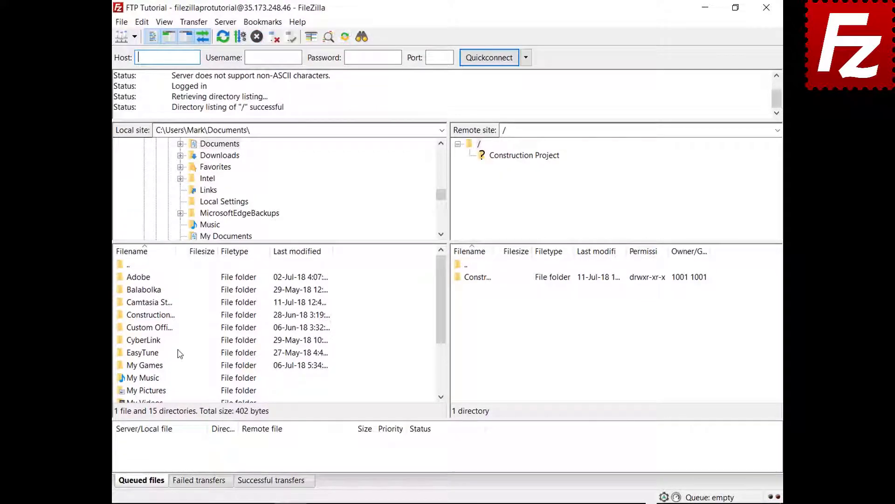
Open the Construction Project folder on both the local and remote sites.
double_click(162, 316)
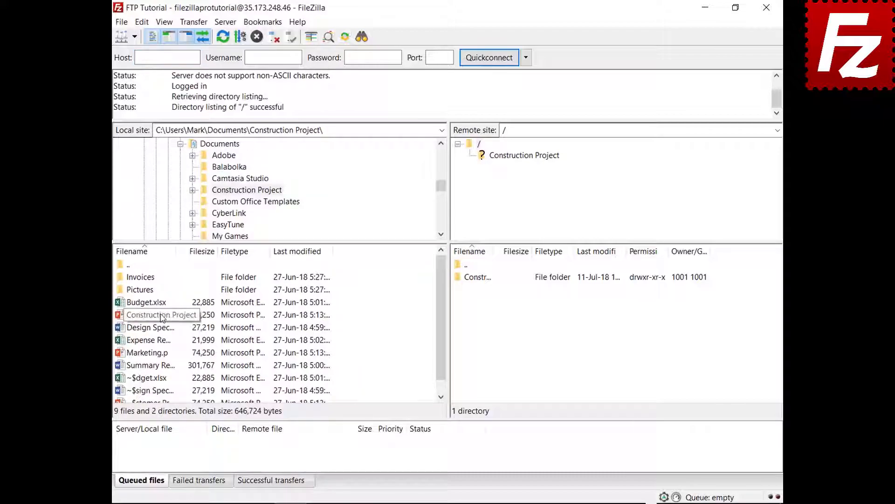
left_click(489, 280)
double_click(489, 280)
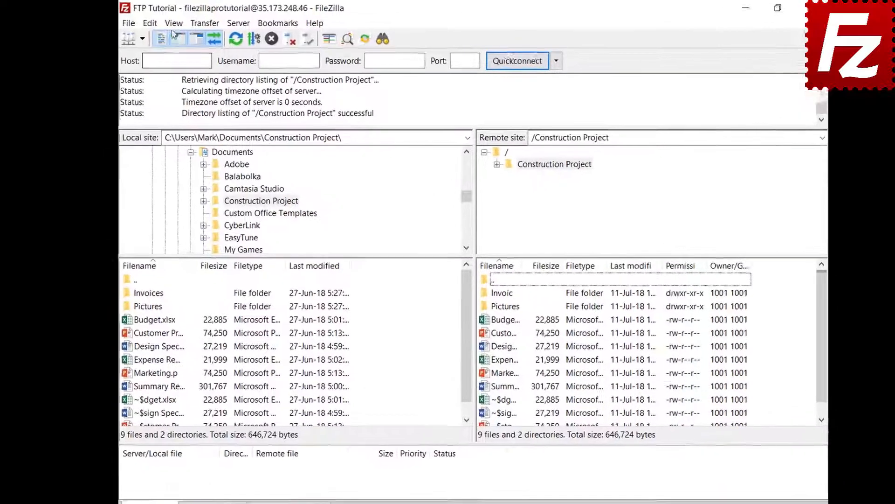
Create a new directory listing filter named Microsoft Office Temporaries in the filter rules.
left_click(165, 23)
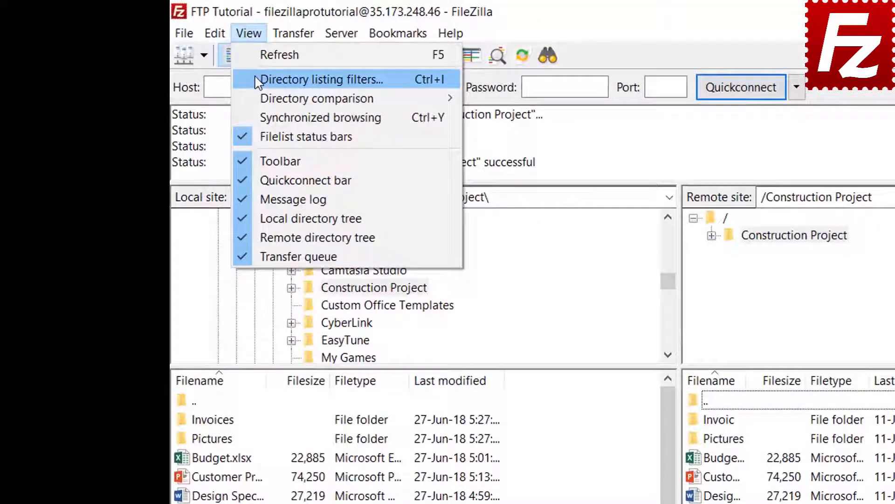
left_click(259, 82)
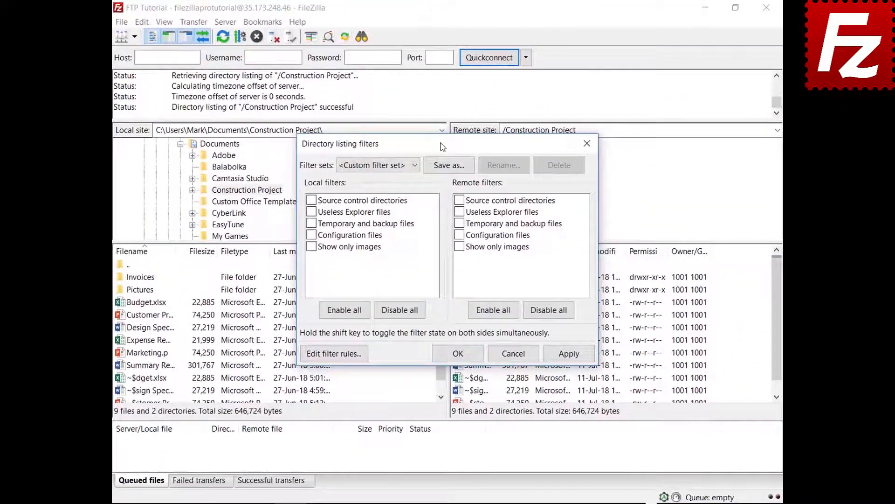
left_click_drag(443, 147, 442, 36)
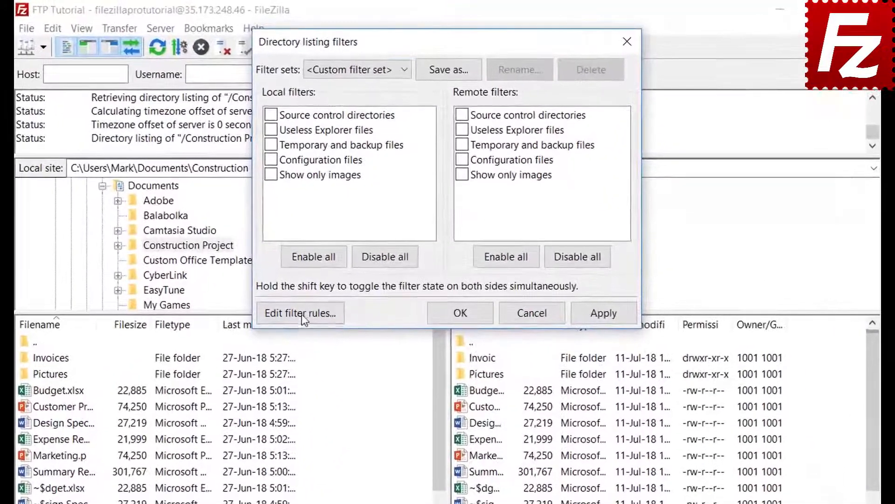
left_click(301, 314)
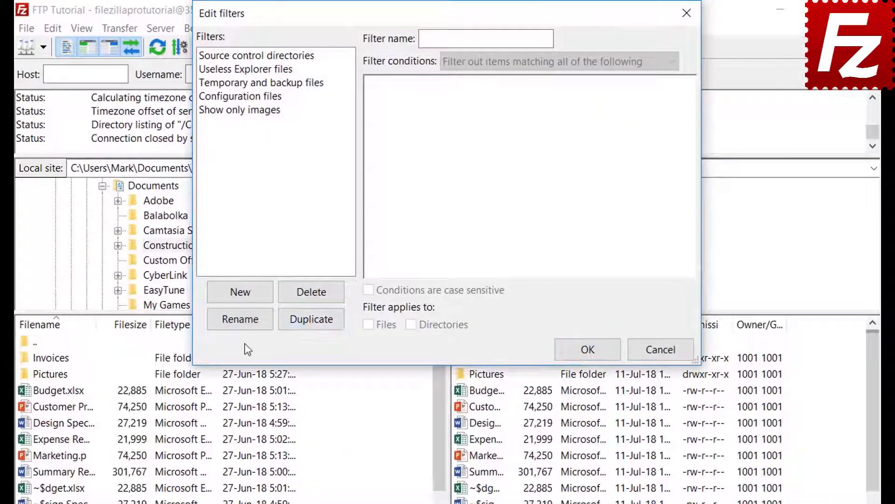
left_click(255, 295)
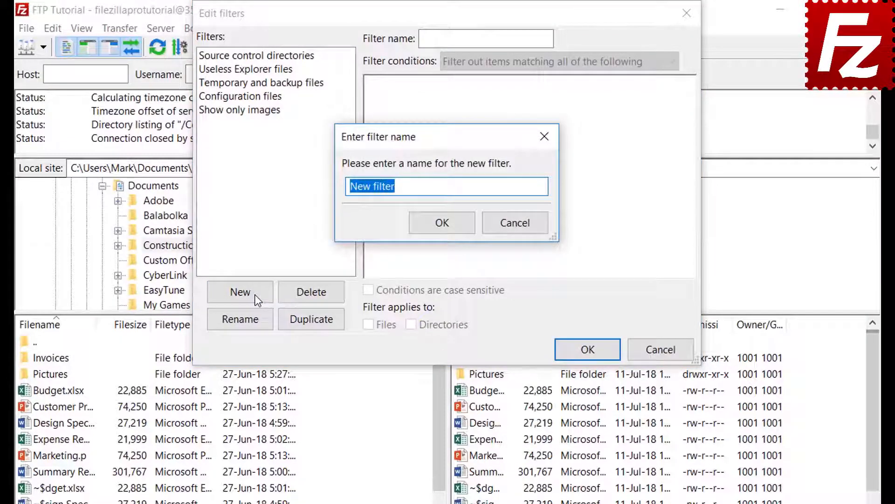
key("BackSpace")
type("Micro")
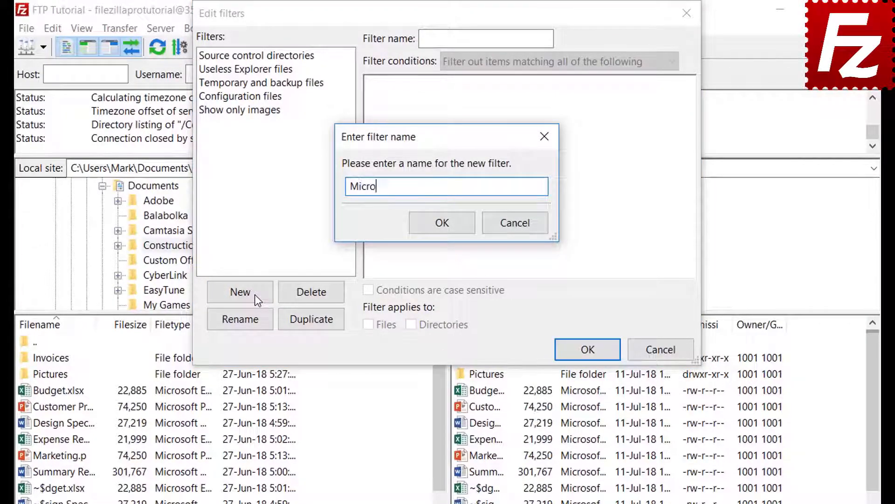
type("soft Office Tempora")
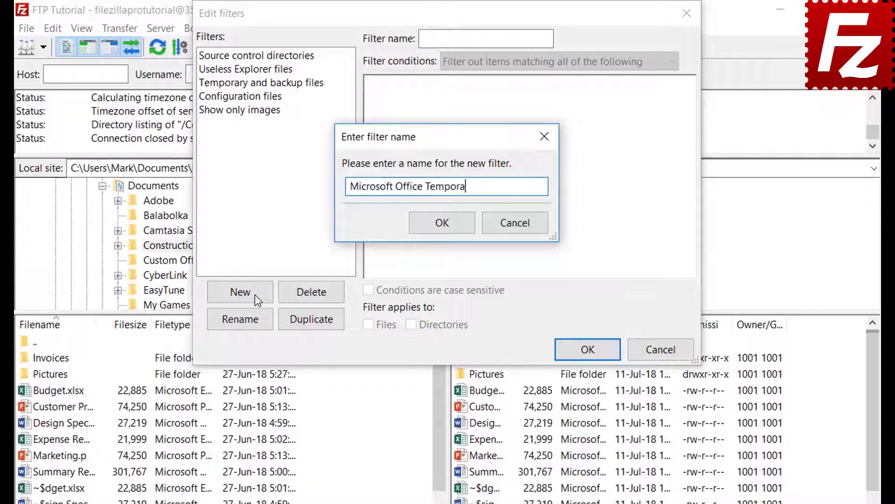
type("ries")
left_click(442, 223)
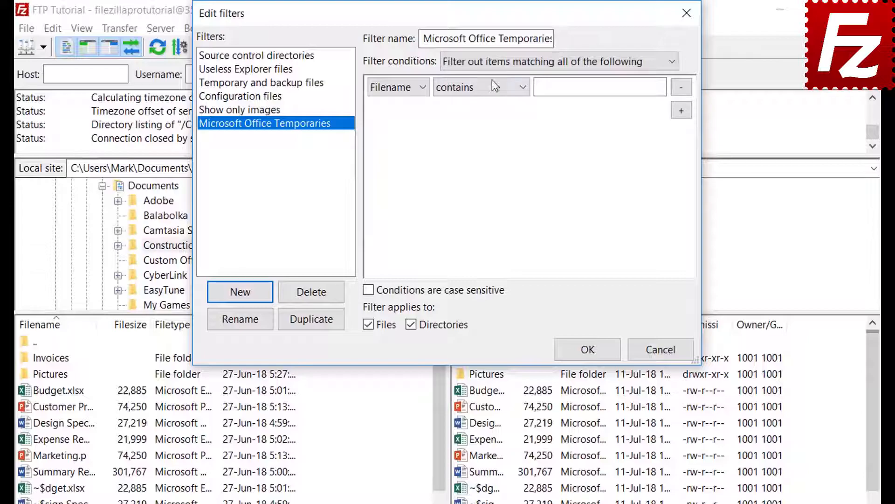
Examine the filter's matching modes and the comparisons offered for a Filesize condition.
left_click(491, 65)
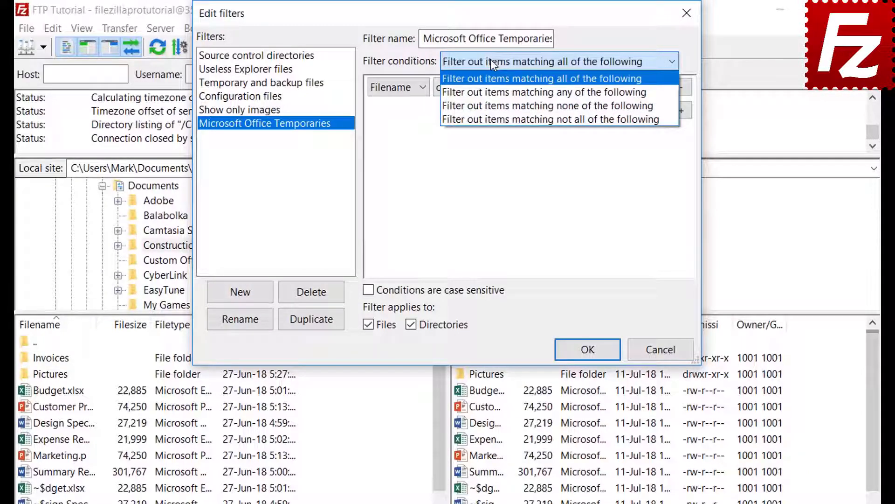
left_click(491, 60)
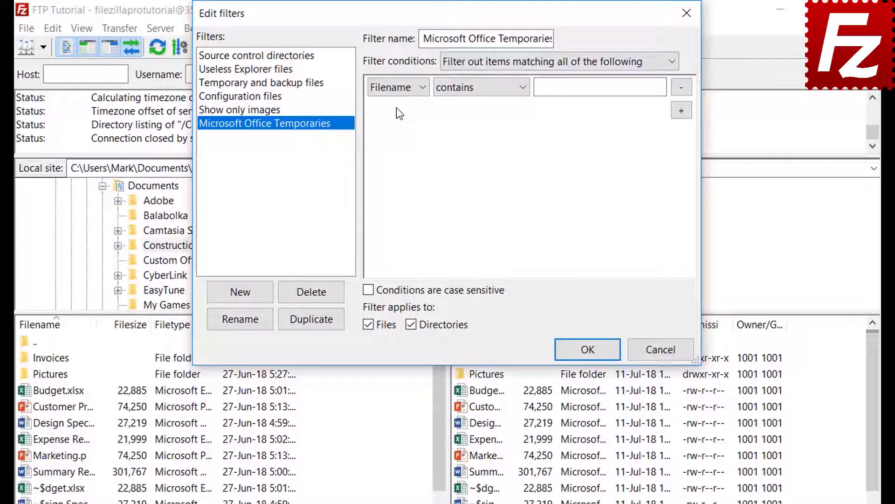
left_click(399, 87)
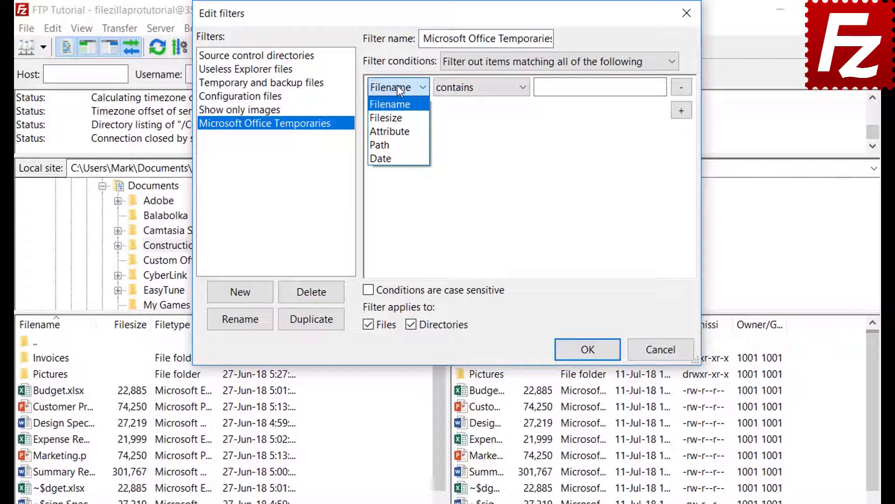
left_click(399, 117)
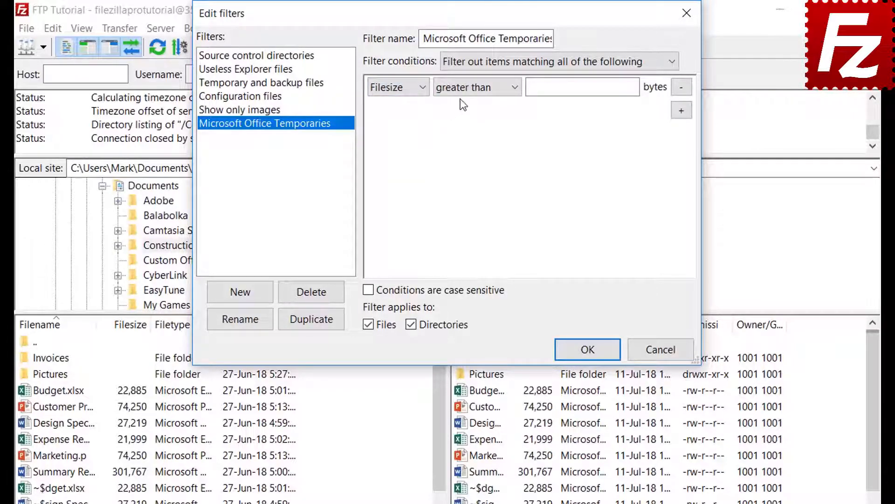
left_click(469, 90)
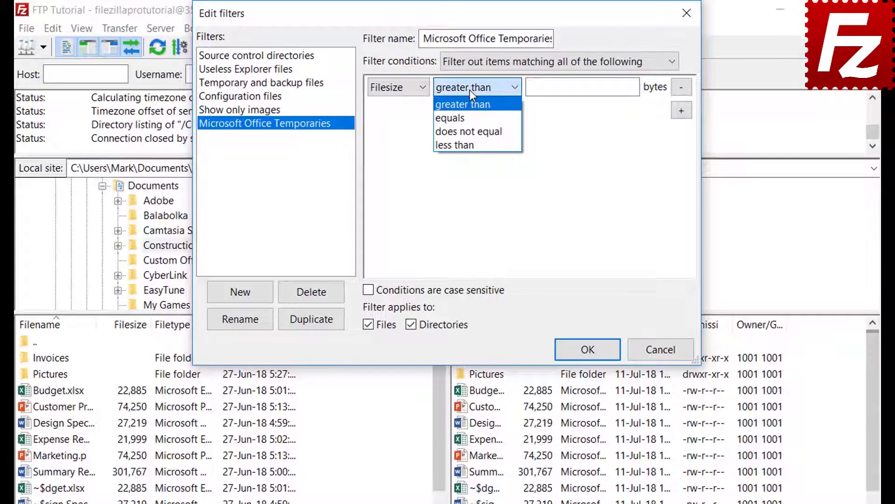
left_click(469, 90)
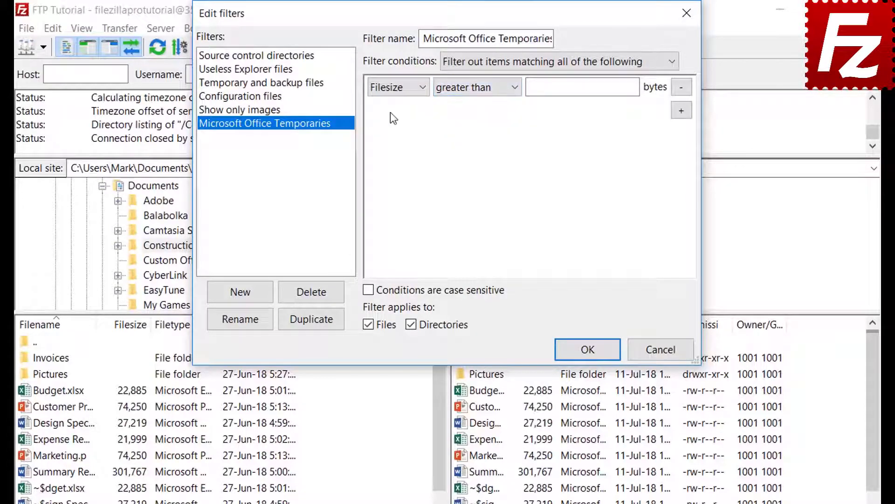
Examine the attributes and the set or unset states offered for an Attribute condition in the filter.
left_click(400, 92)
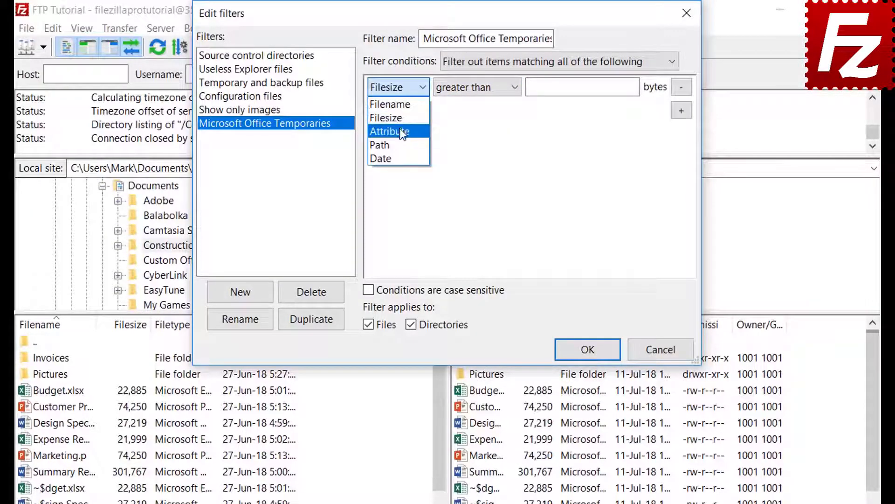
left_click(403, 133)
left_click(460, 91)
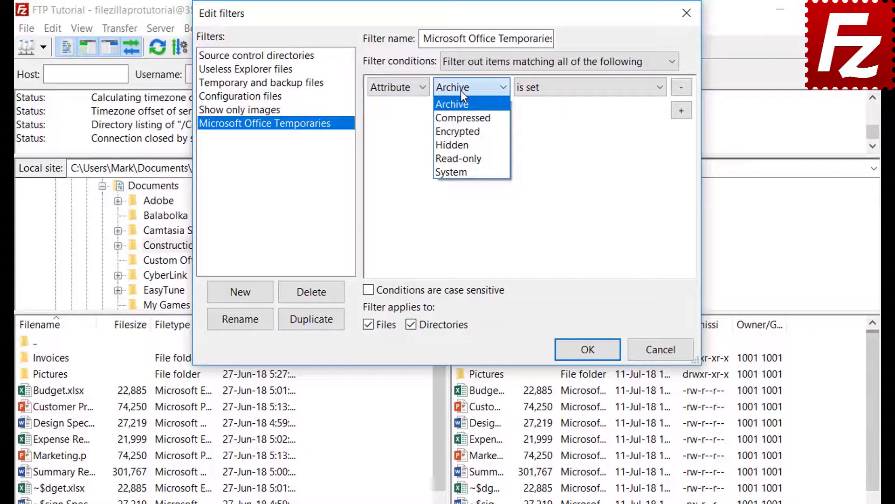
left_click(461, 90)
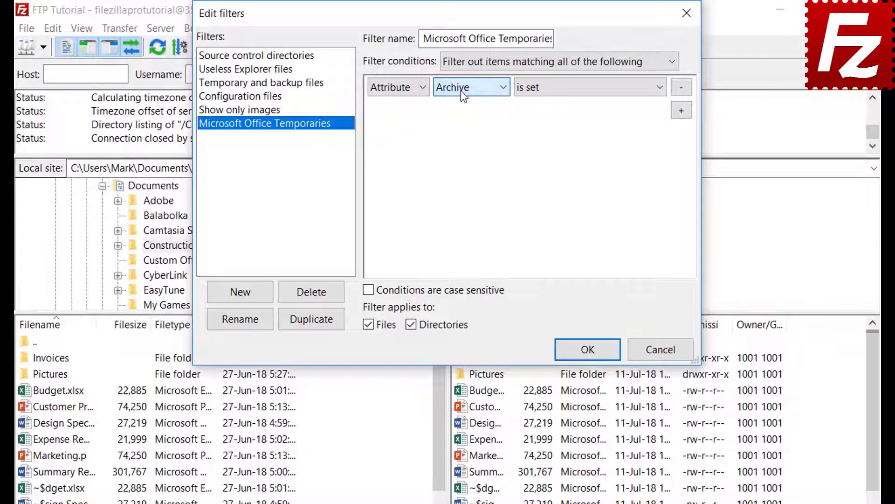
left_click(557, 90)
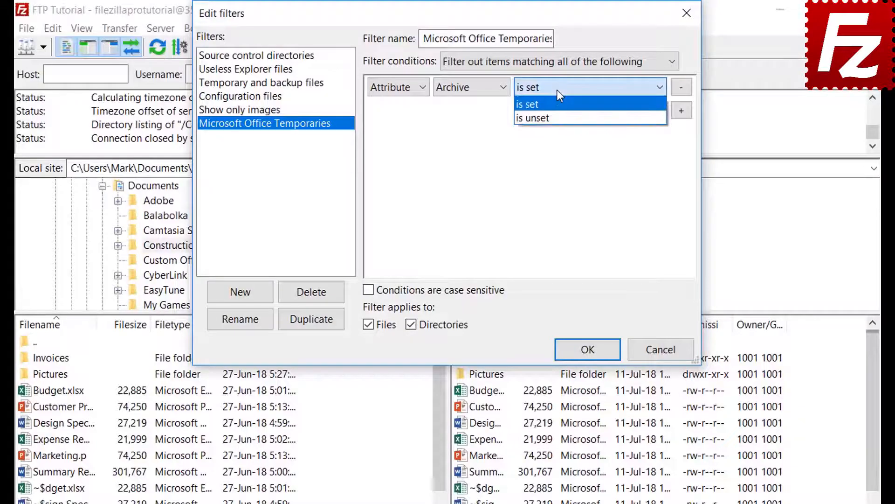
left_click(557, 89)
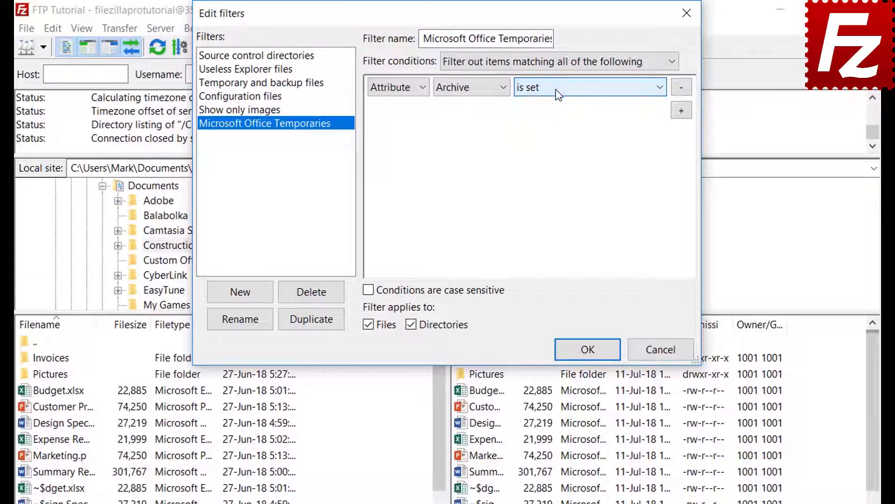
Examine the comparisons offered for Path and Date conditions in the filter.
left_click(395, 91)
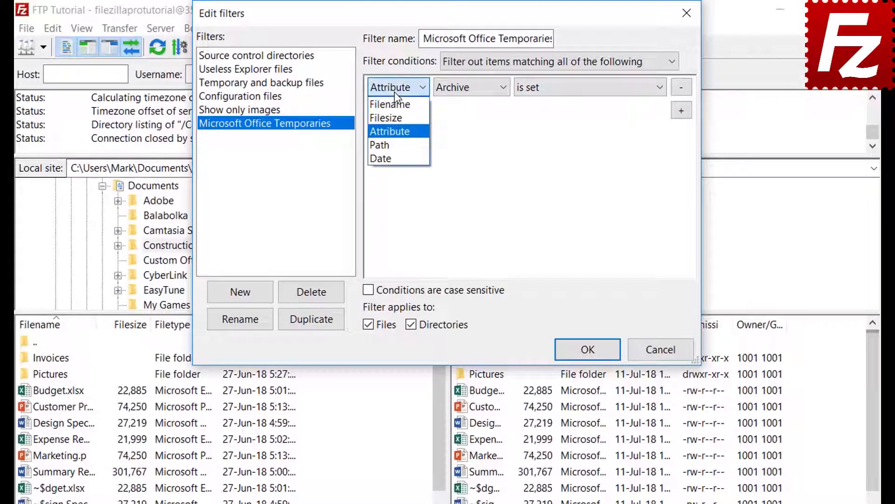
left_click(395, 145)
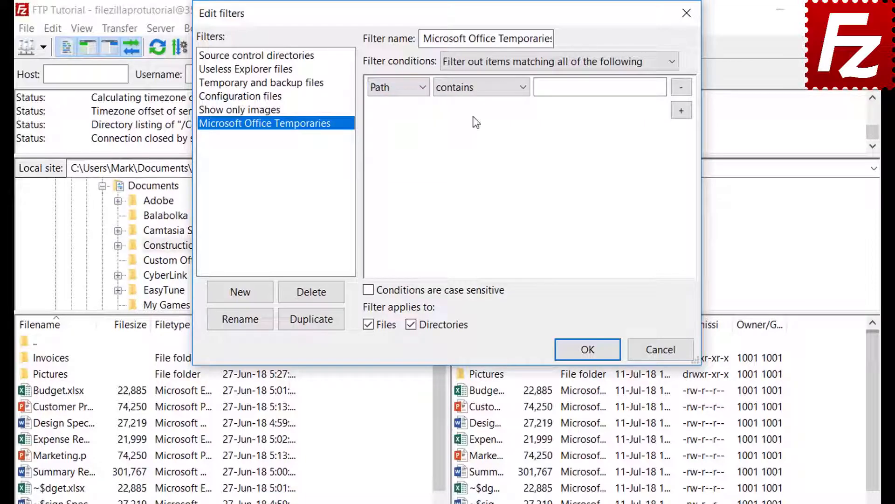
left_click(475, 90)
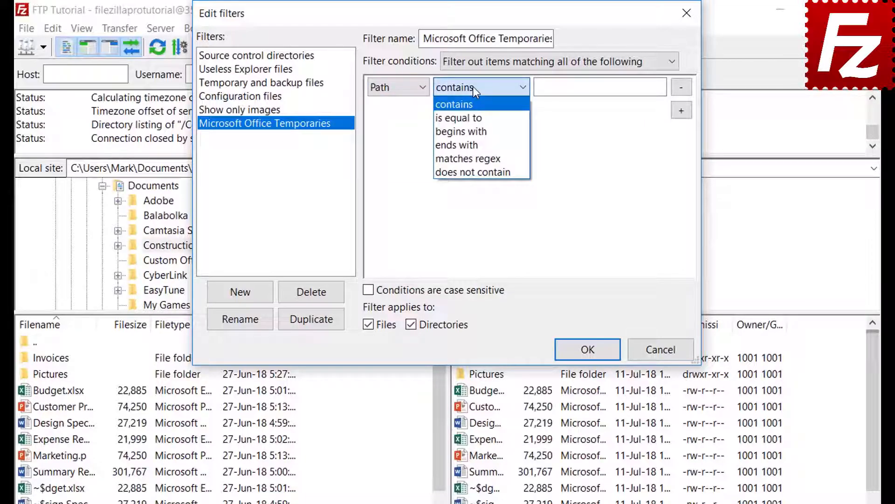
left_click(472, 86)
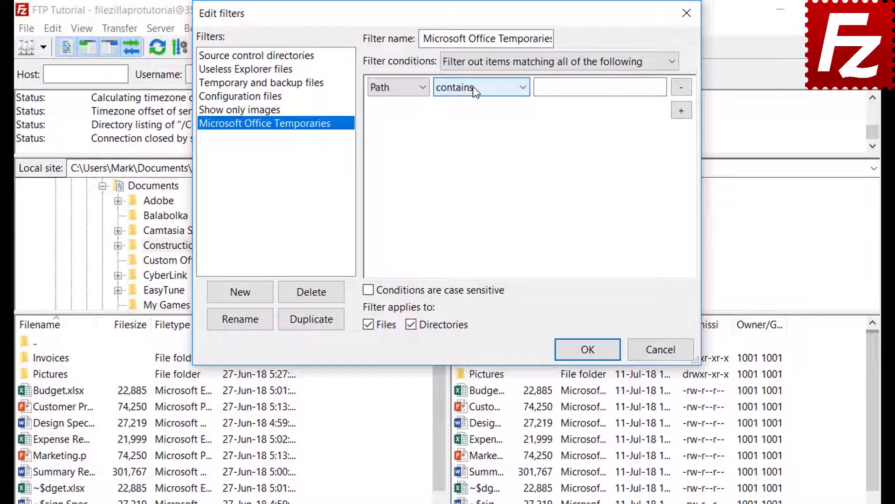
left_click(394, 87)
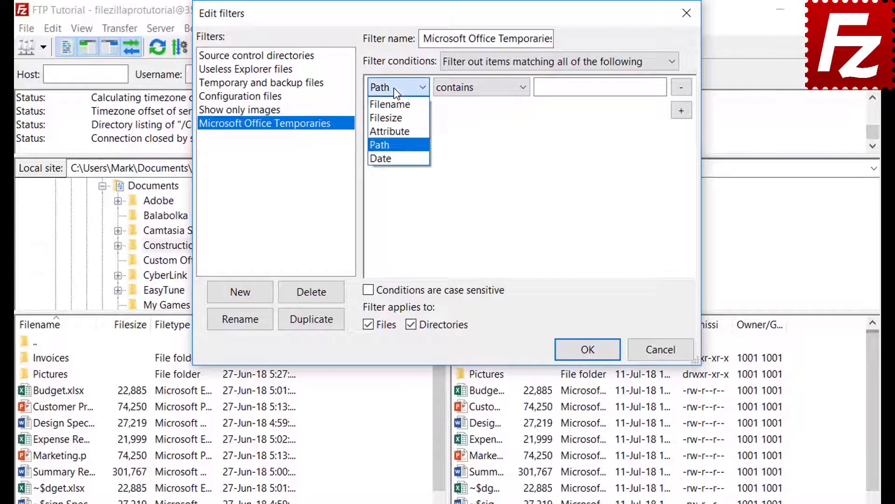
left_click(393, 157)
left_click(474, 88)
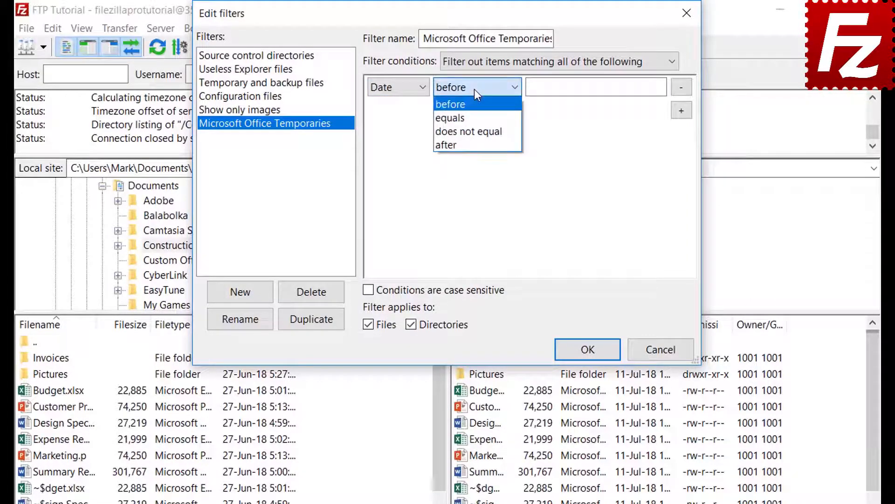
left_click(474, 89)
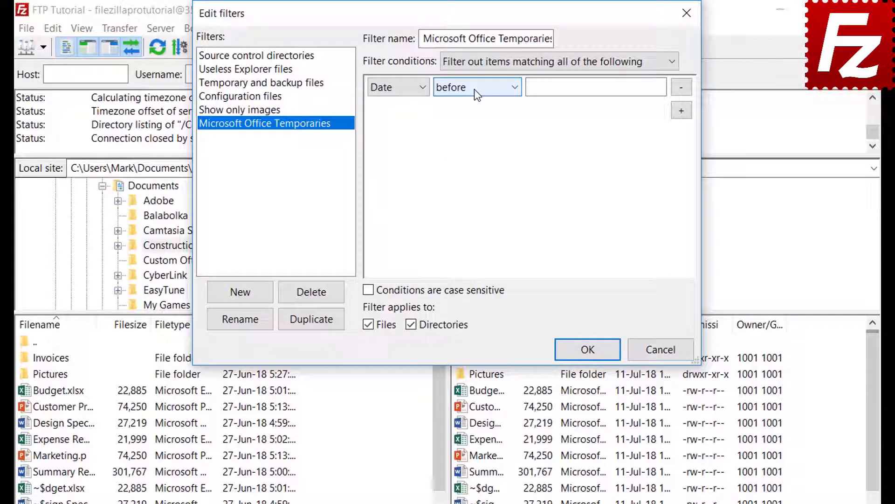
Set the filter to match filenames beginning with ~$, restrict it to files only, and save the filter rules.
left_click(390, 89)
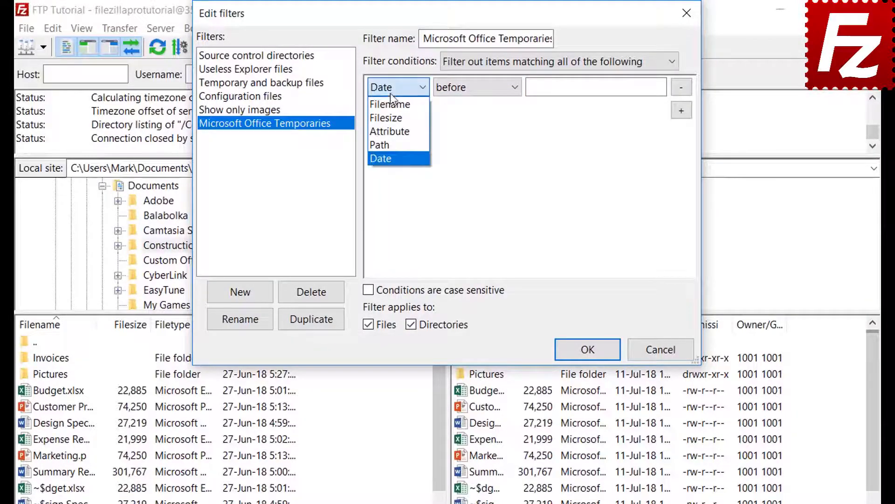
left_click(390, 103)
left_click(466, 91)
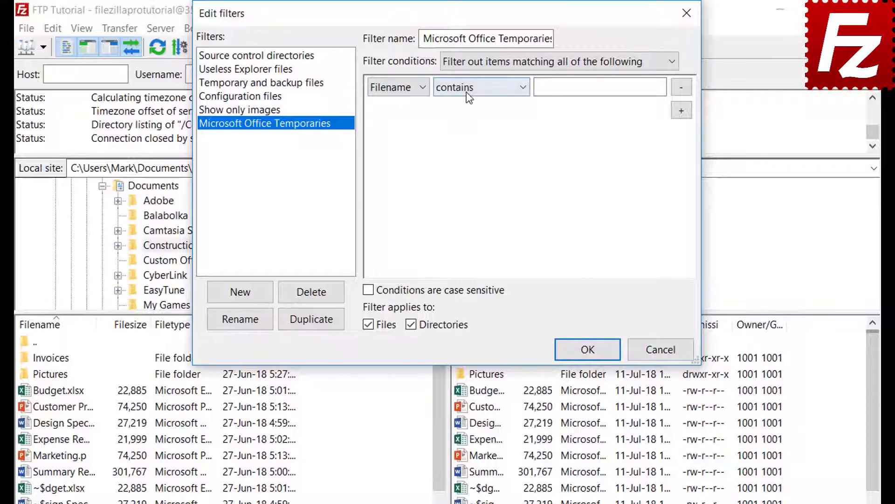
left_click(468, 131)
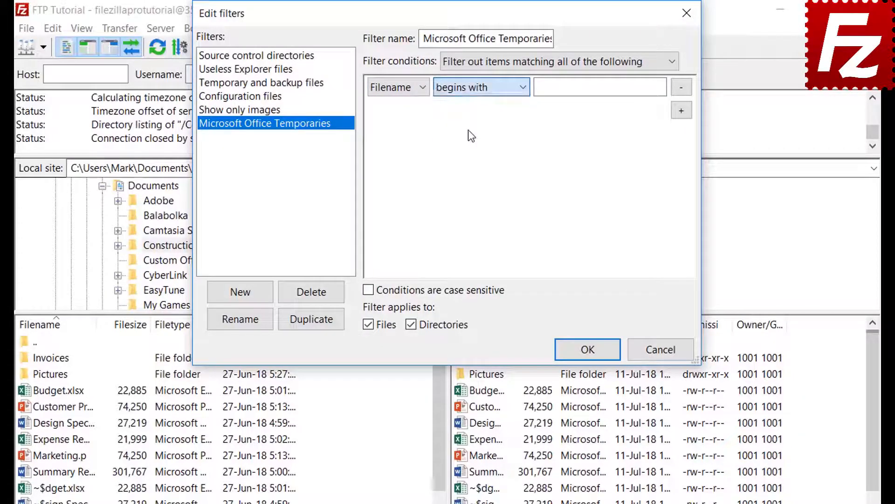
left_click(556, 91)
type("~$")
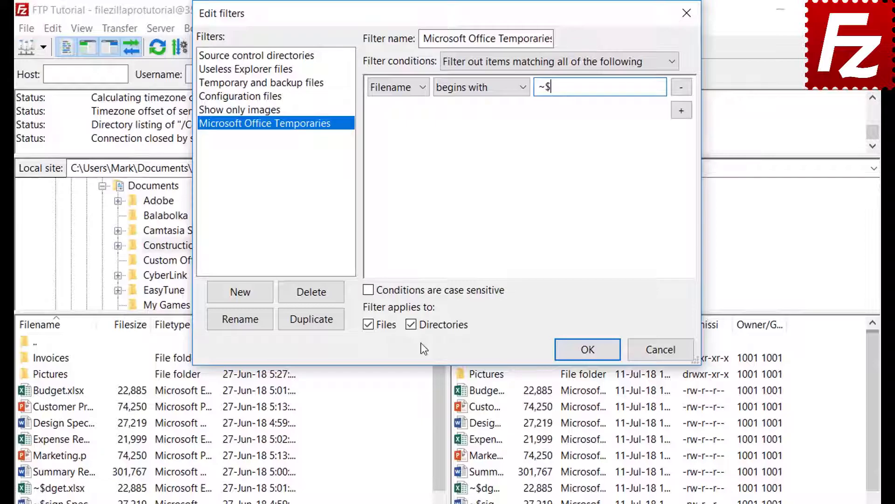
left_click(414, 324)
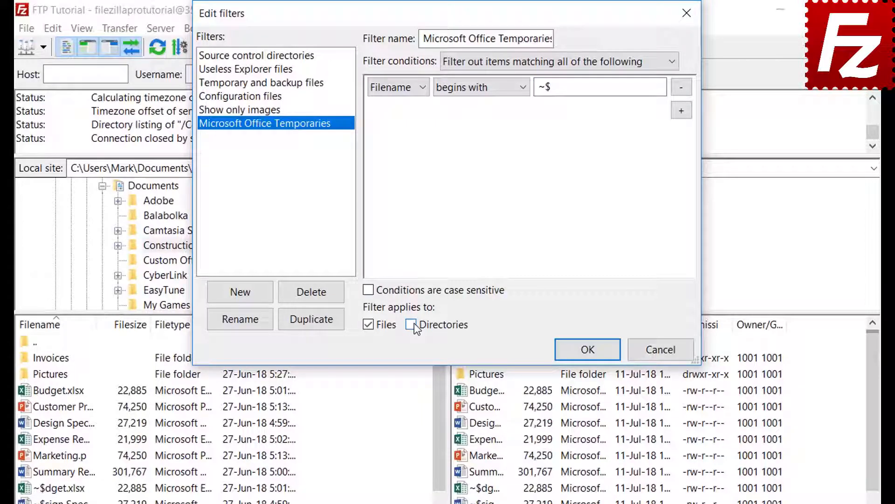
left_click(587, 351)
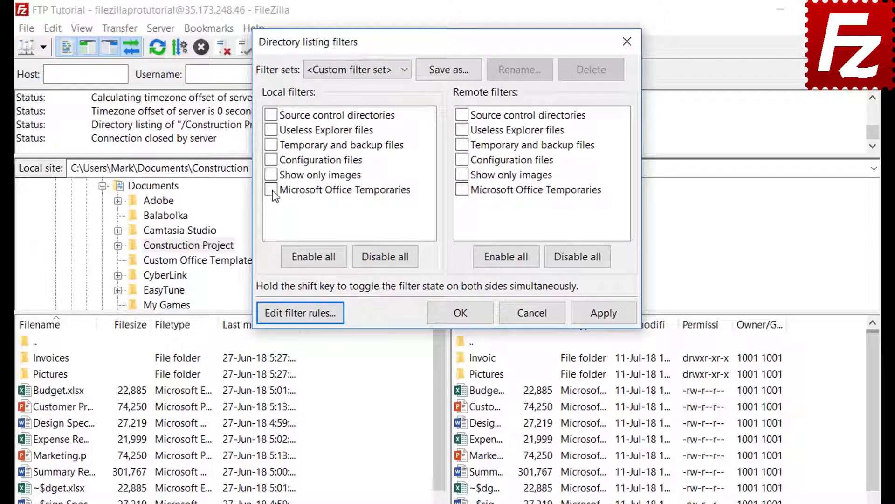
Try the Microsoft Office Temporaries filter on the local listing and turn it off again.
left_click(270, 189)
left_click(604, 321)
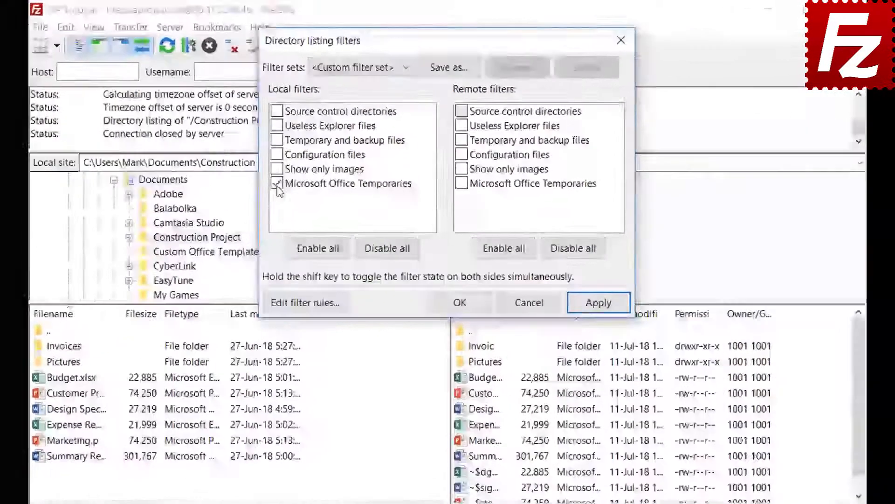
left_click(310, 147)
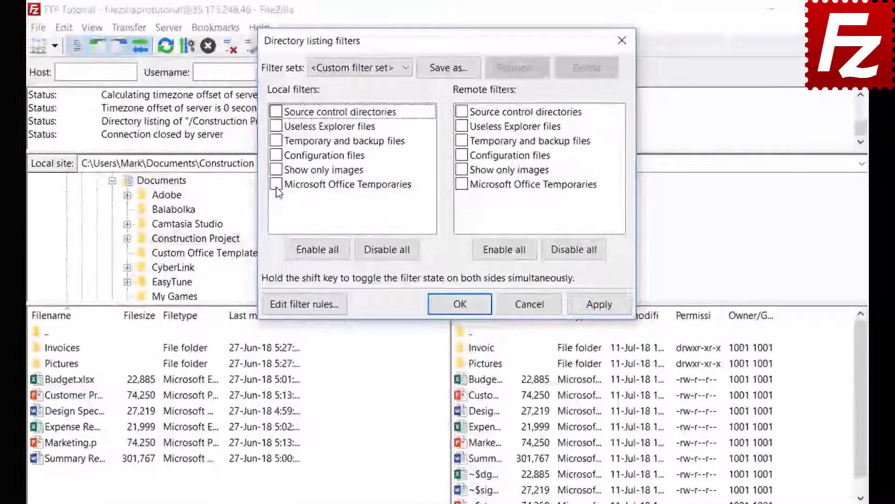
left_click(599, 304)
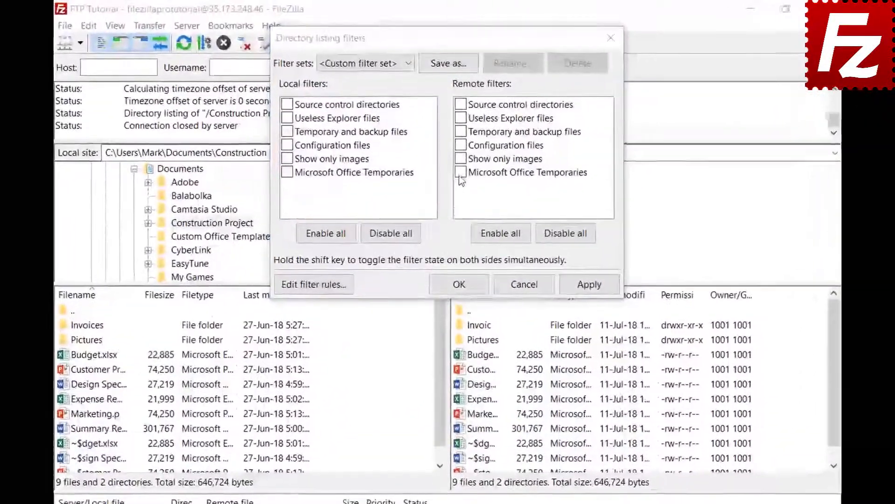
Apply the Microsoft Office Temporaries filter to the remote listing and save the selection as a filter set named Project.
left_click(458, 146)
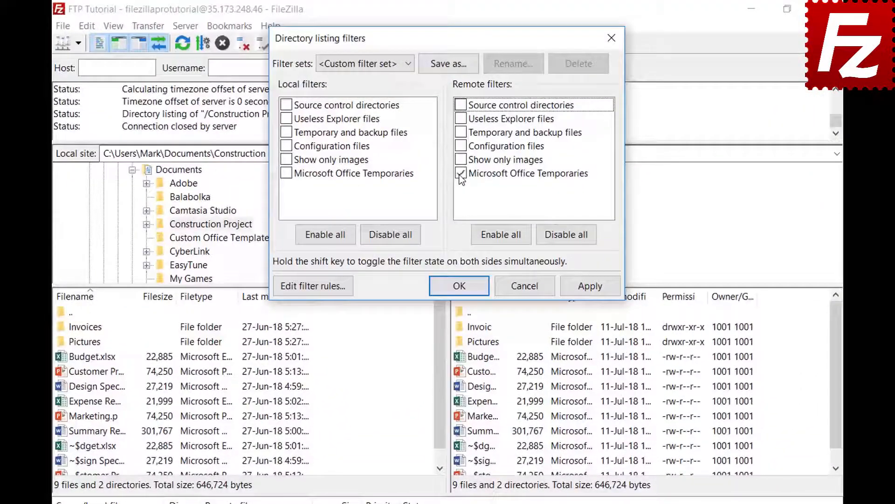
left_click(589, 288)
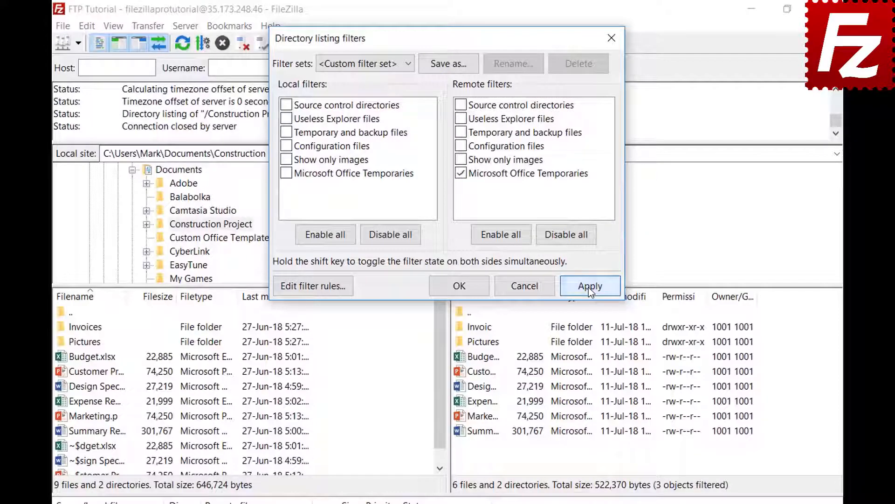
left_click(448, 64)
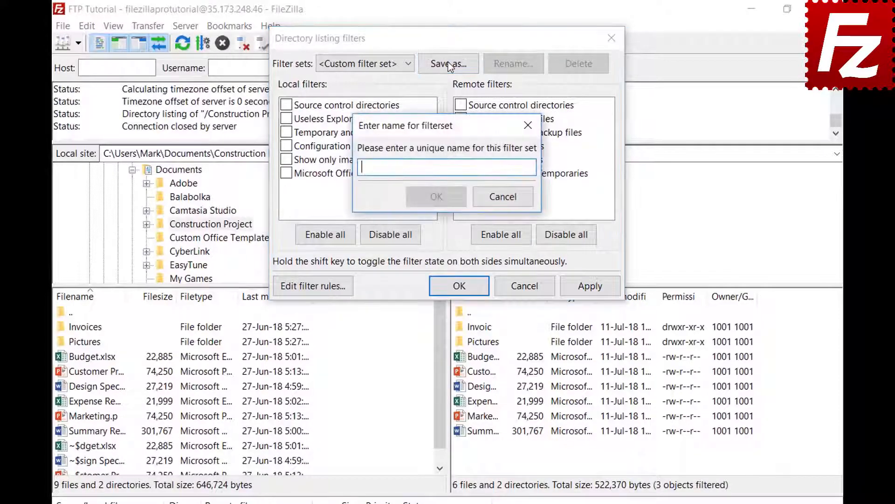
type("Project")
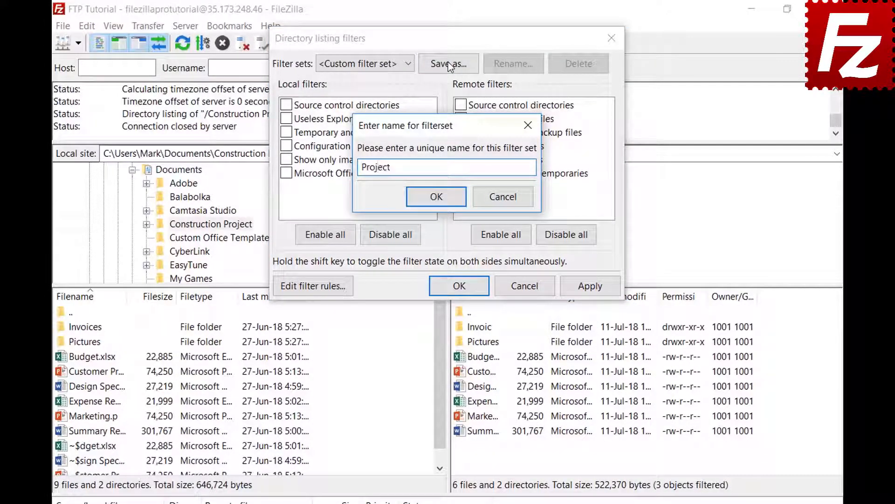
left_click(437, 196)
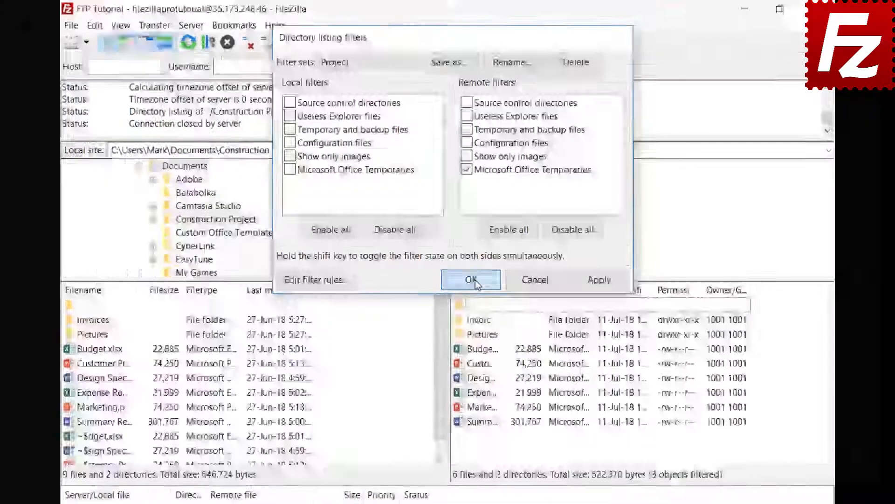
left_click(474, 285)
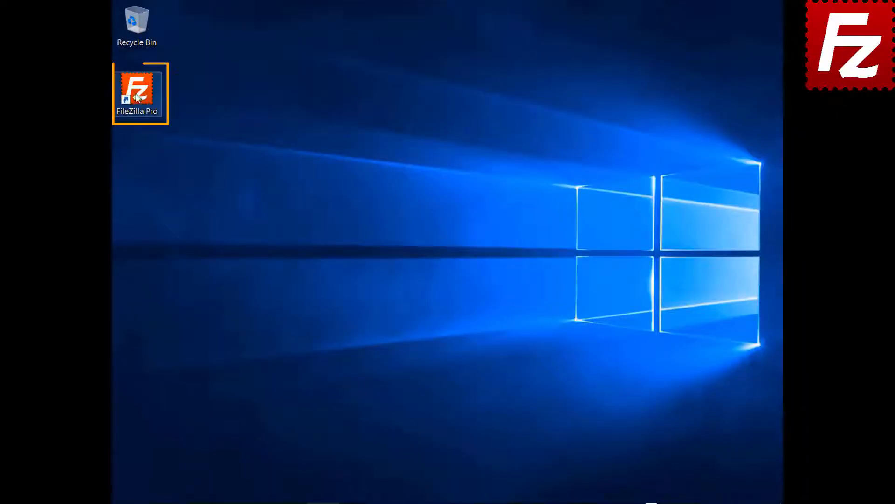
Launch FileZilla Pro from the desktop and connect to the saved FTP connection site.
double_click(136, 96)
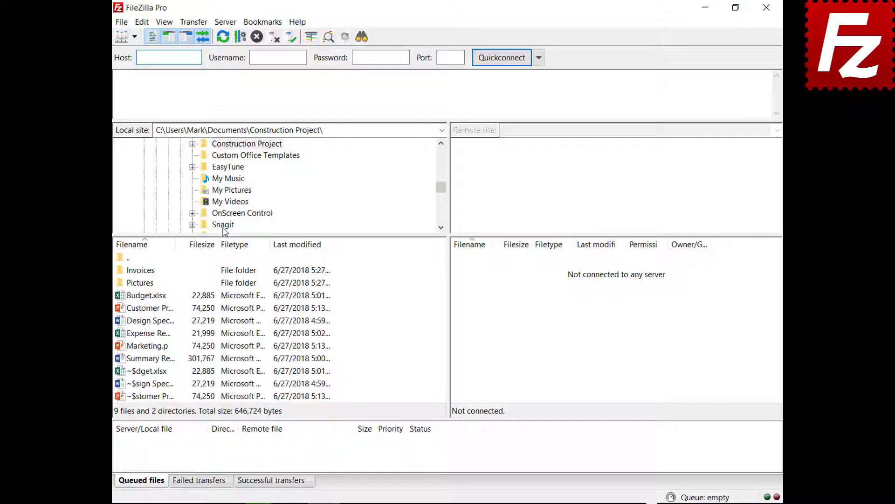
left_click(134, 37)
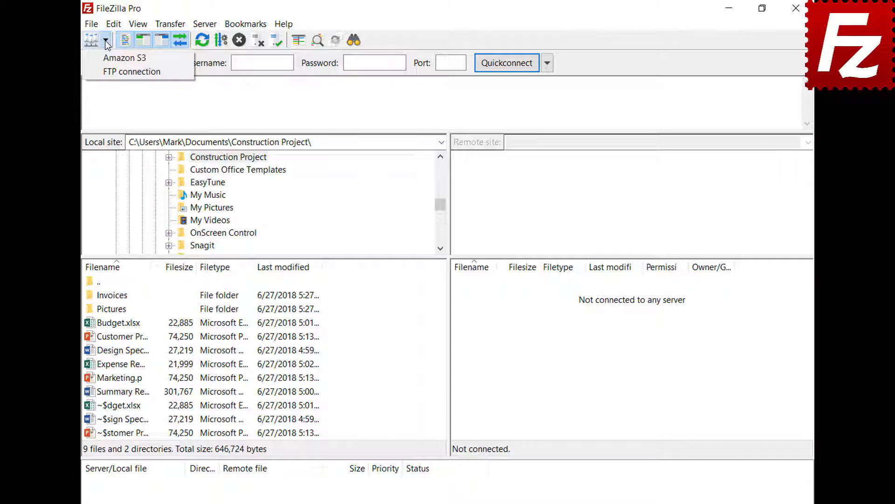
left_click(112, 72)
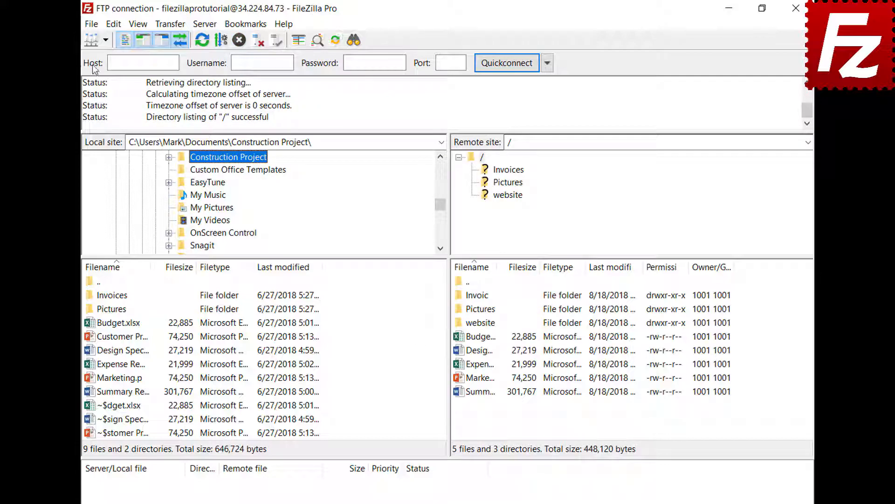
Add a new connection tab, check the FTP connection tab, and return to the unconnected one.
left_click(92, 26)
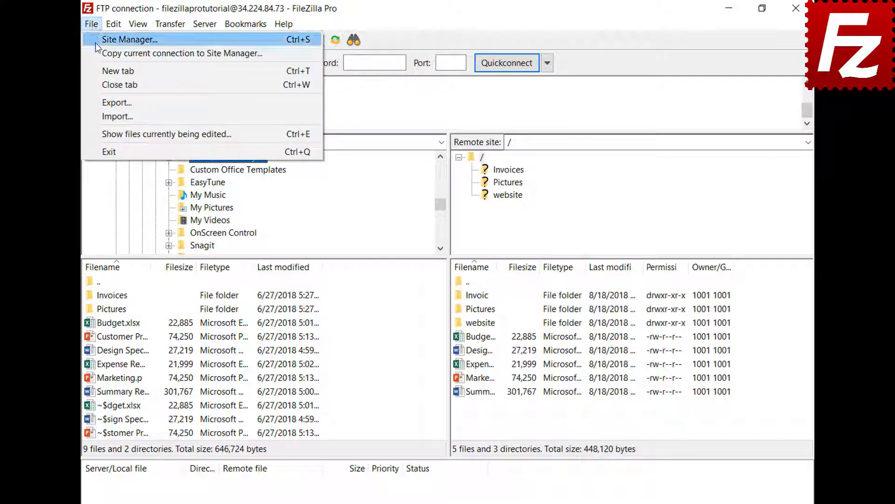
left_click(100, 70)
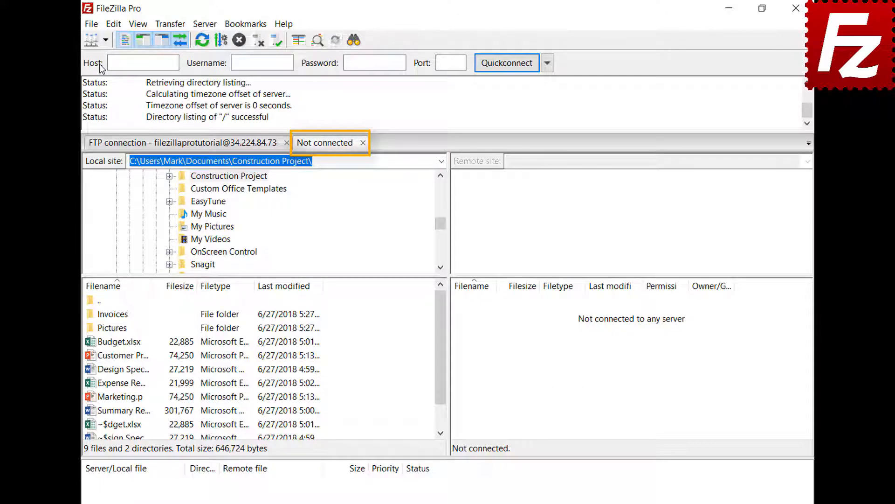
left_click(216, 150)
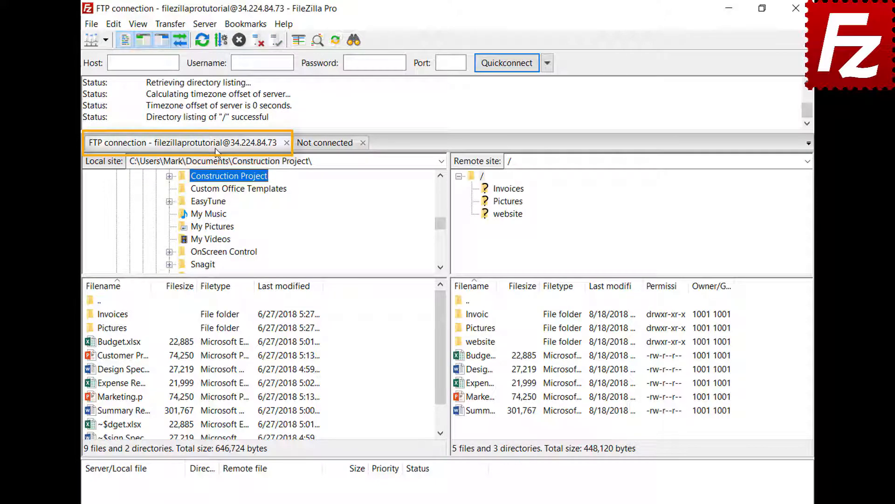
left_click(328, 146)
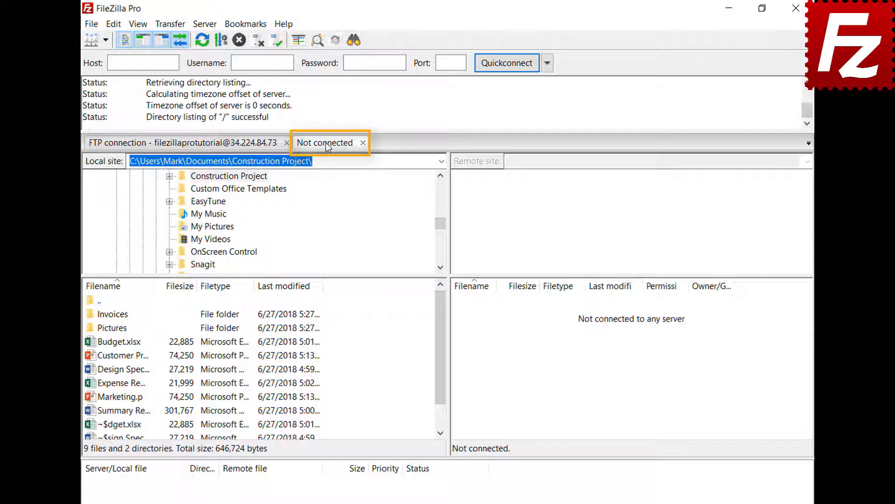
Connect the empty tab to the saved Amazon S3 site, check the FTP connection tab and return to the Amazon S3 tab.
left_click(105, 40)
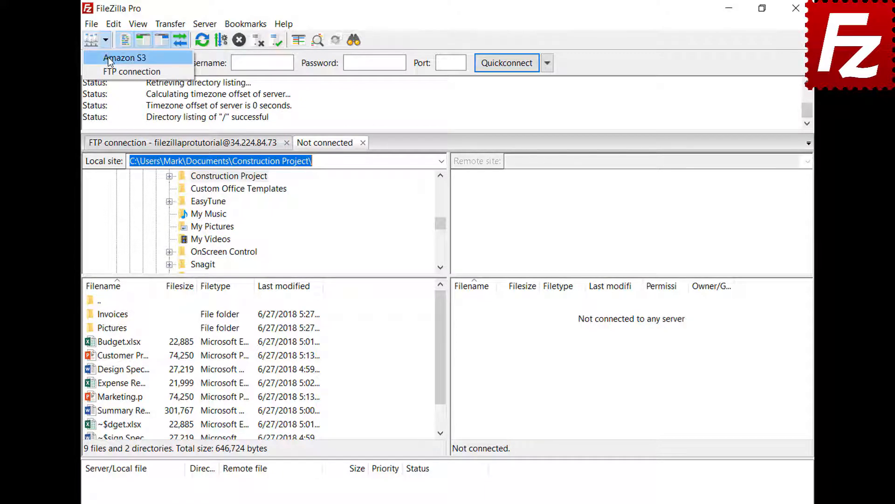
left_click(109, 59)
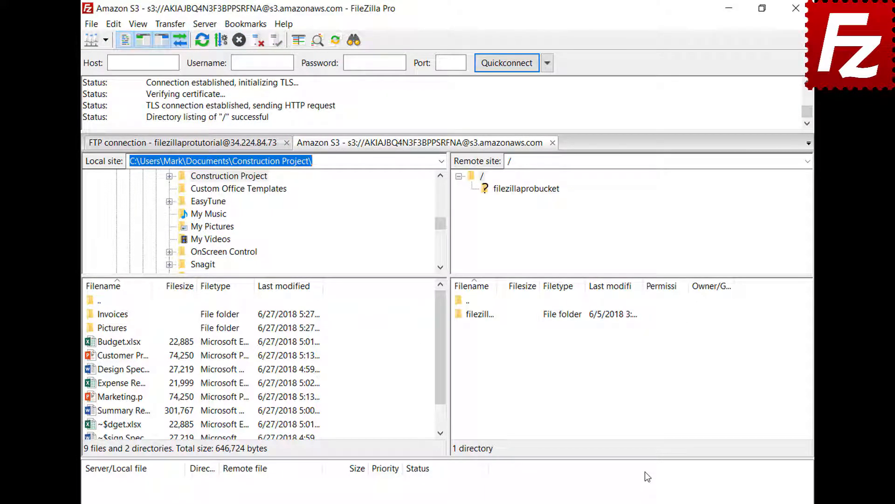
left_click(227, 145)
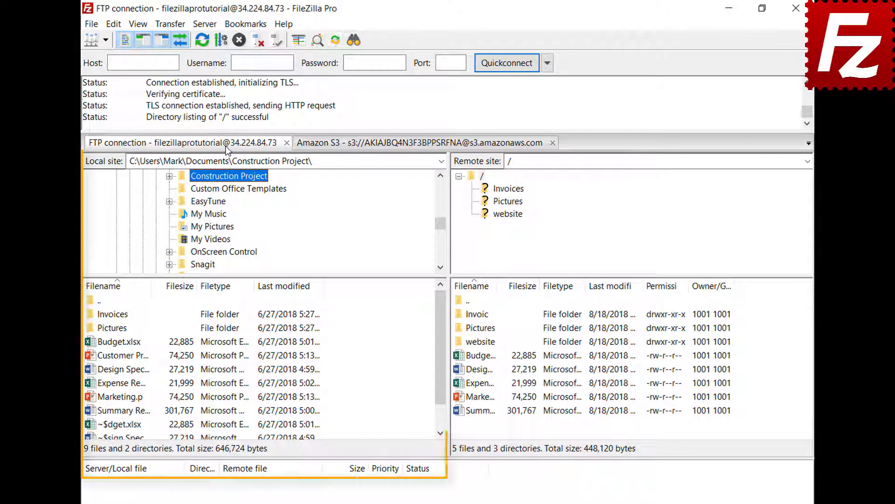
left_click(390, 145)
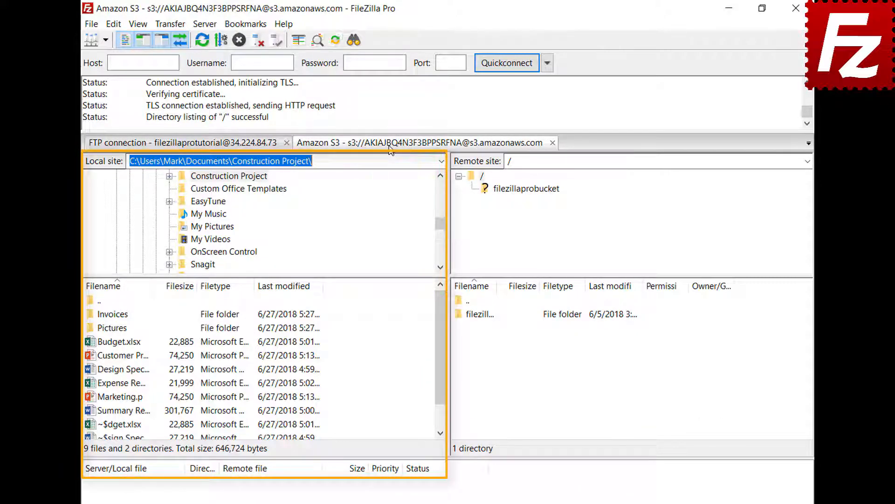
Set the interface startup behaviour to Restore tabs and reconnect.
left_click(115, 24)
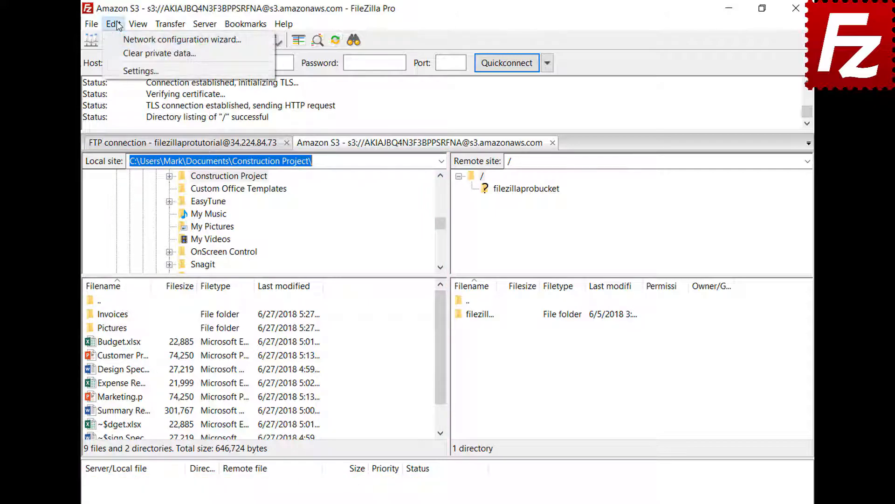
left_click(125, 68)
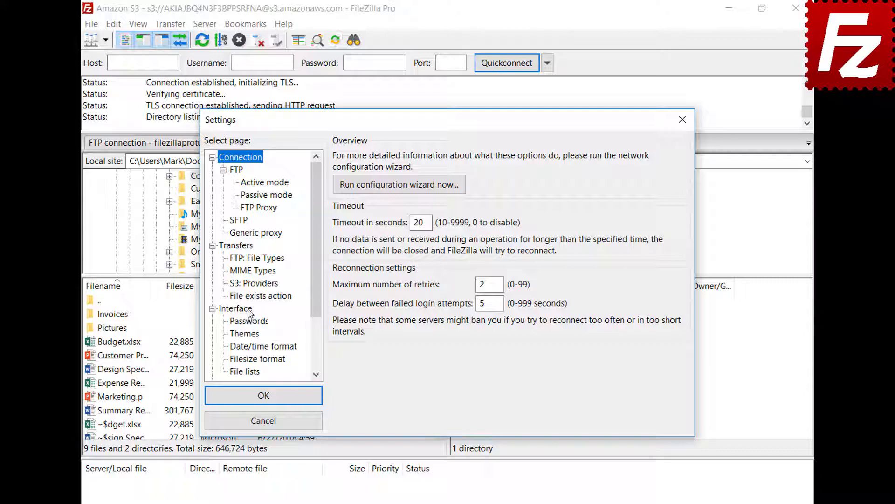
left_click(237, 308)
left_click(339, 325)
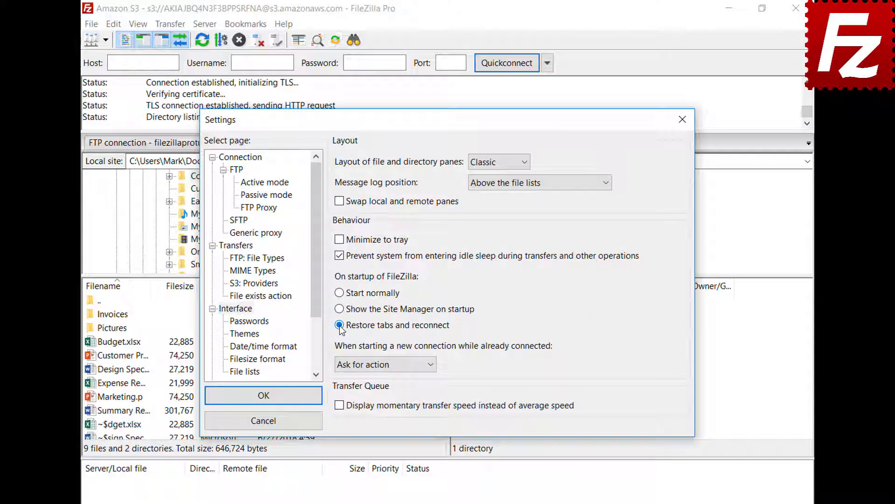
left_click(264, 396)
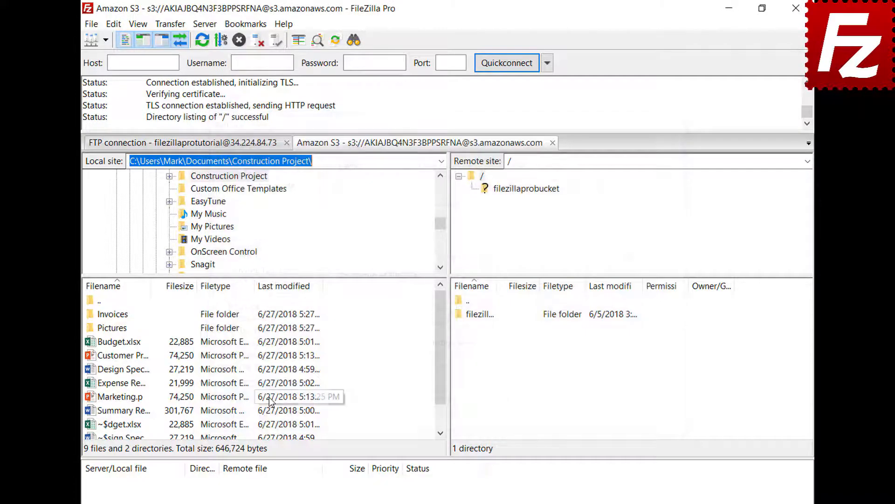
Close and relaunch FileZilla Pro, and close the restored Amazon S3 tab.
left_click(795, 8)
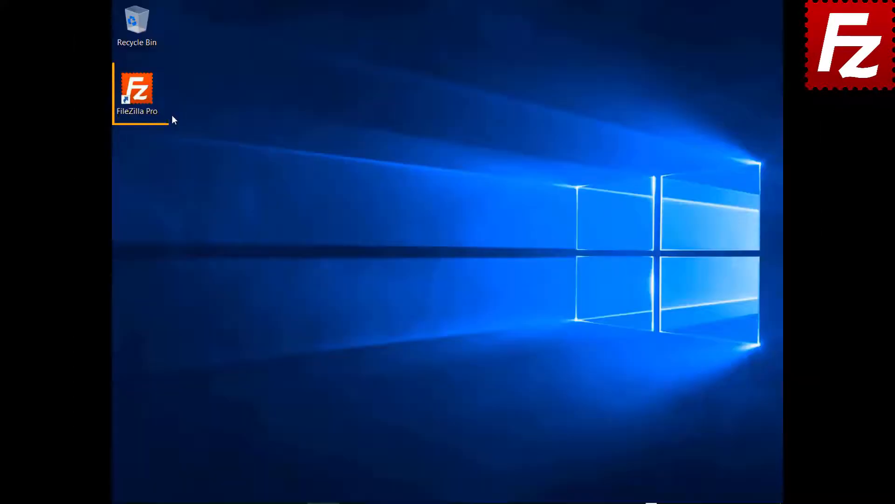
double_click(154, 105)
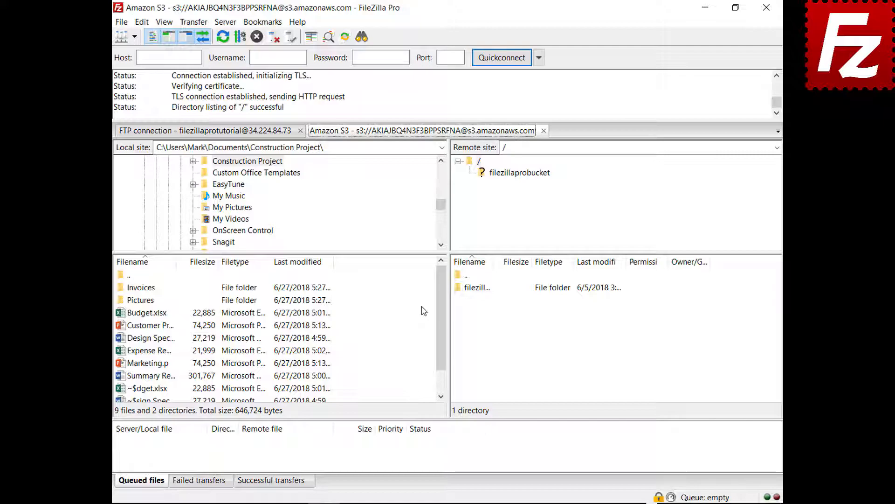
left_click(543, 131)
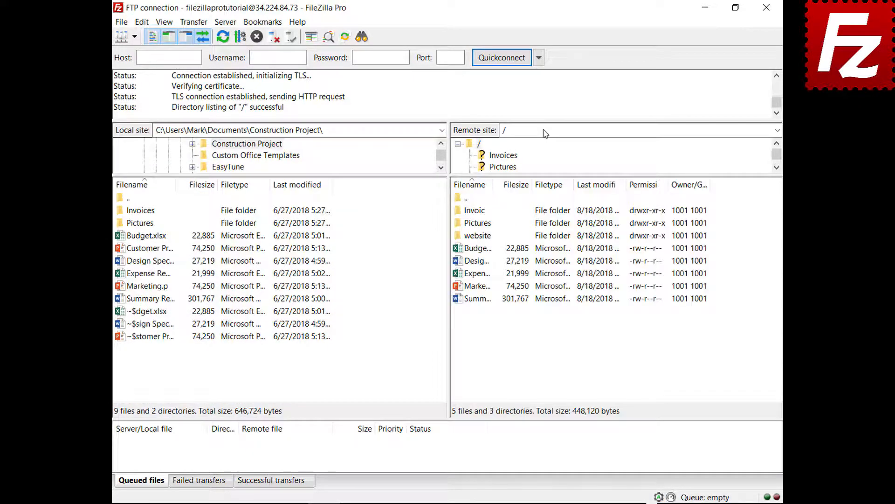
Set new connections started while already connected to Connect in new tab, and connect to the saved Amazon S3 site.
left_click(143, 27)
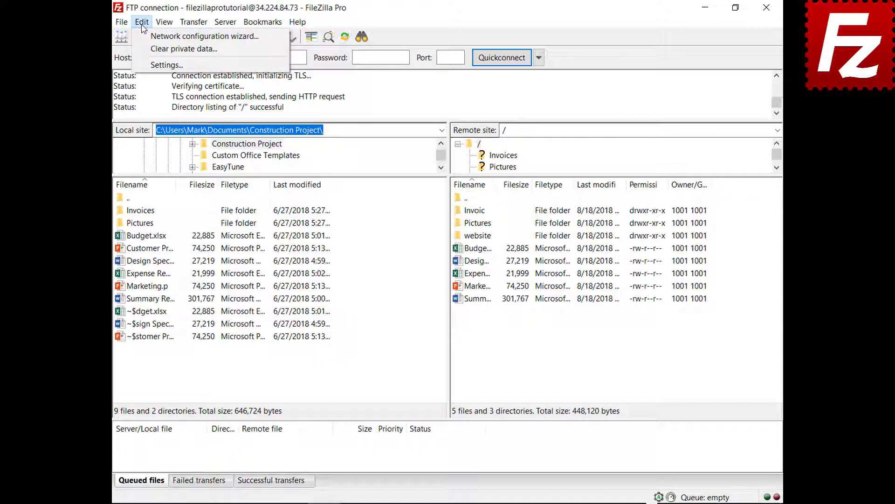
left_click(161, 65)
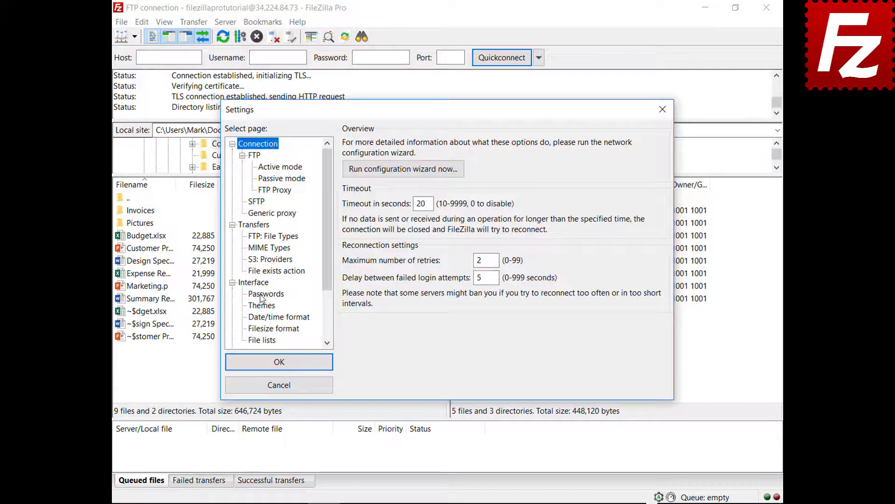
left_click(256, 282)
left_click(434, 333)
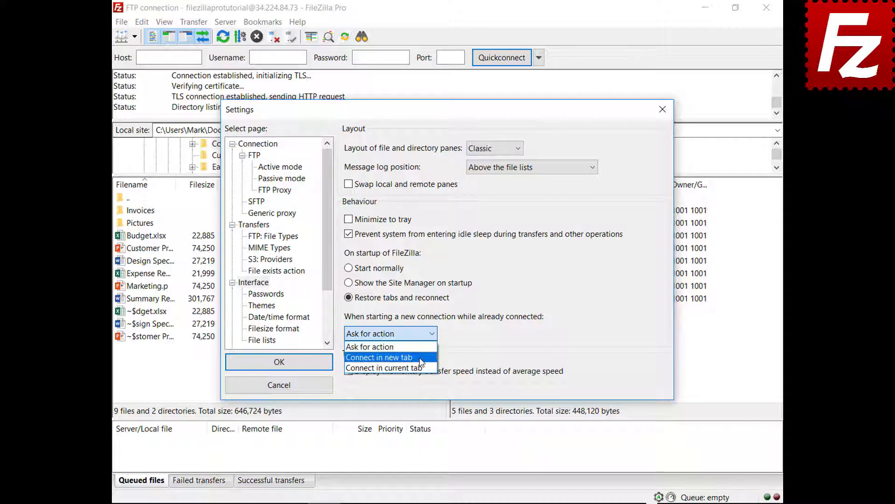
left_click(420, 358)
left_click(279, 361)
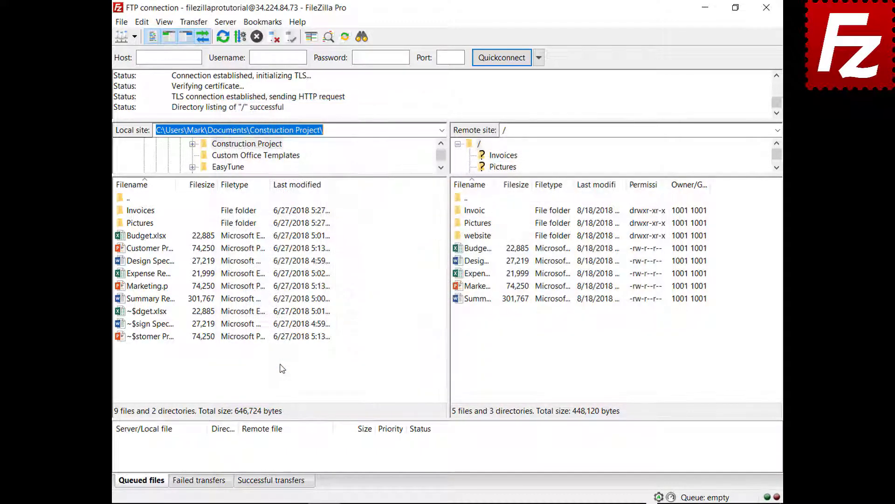
left_click(135, 36)
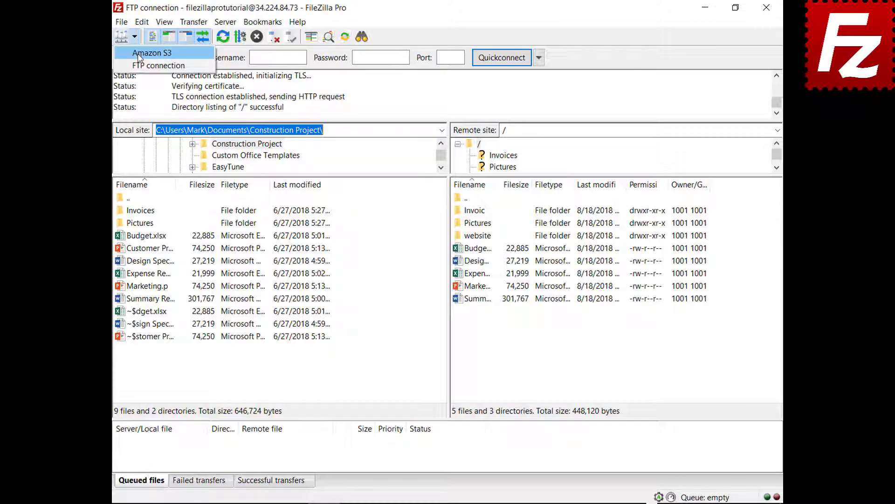
left_click(140, 53)
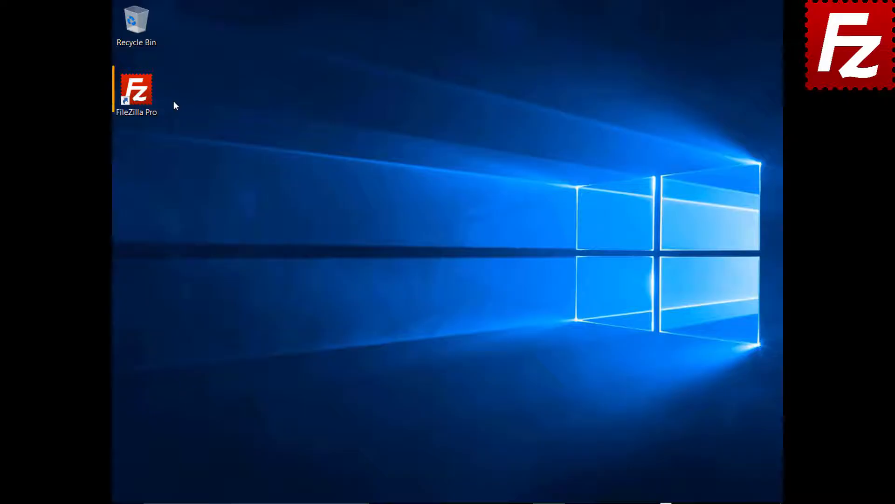
Launch FileZilla Pro from the desktop, connect to Amazon S3 in an additional tab and open the filezillaprobucket folder.
double_click(146, 98)
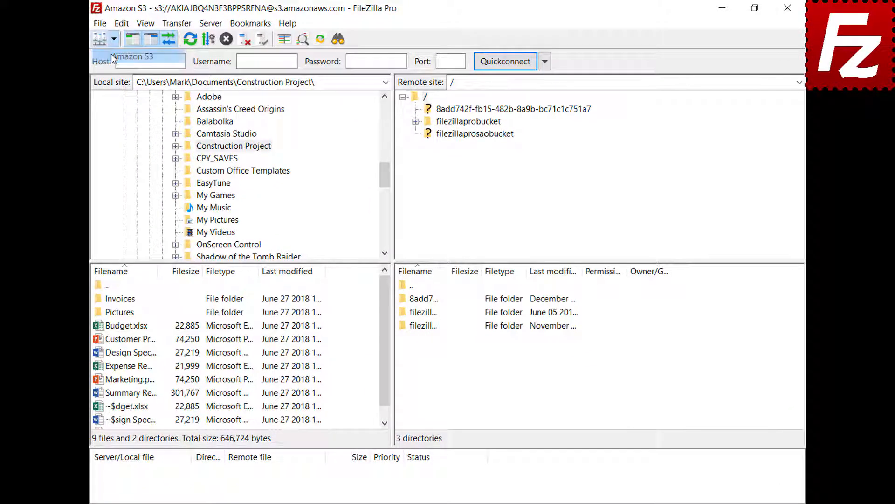
left_click(112, 56)
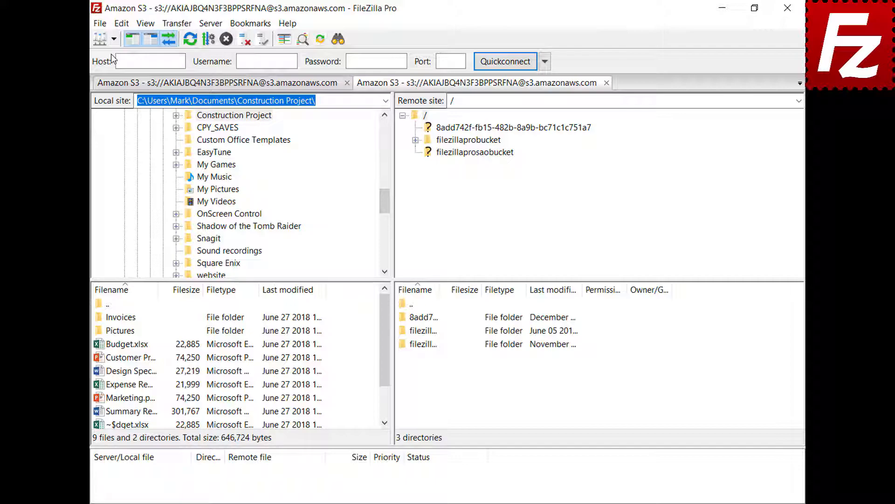
left_click(475, 143)
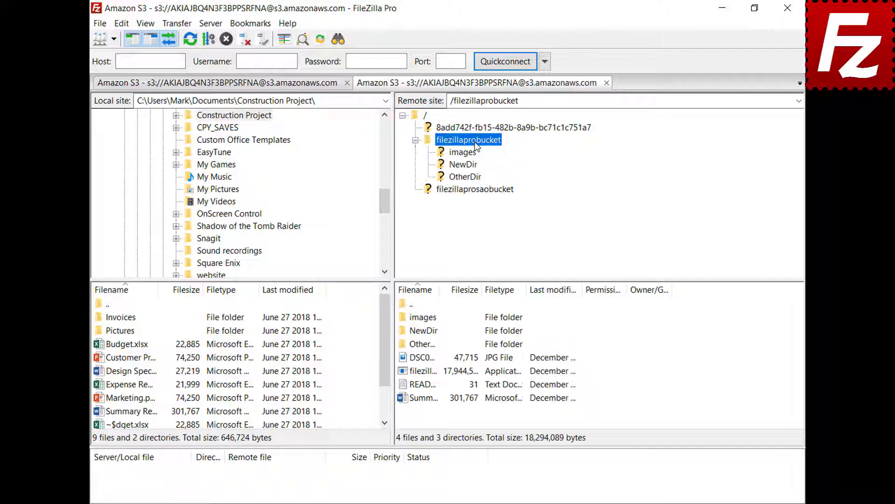
Edit the remote README.TXT file, add "New line" on a separate line, save it and upload it back to the server.
right_click(420, 385)
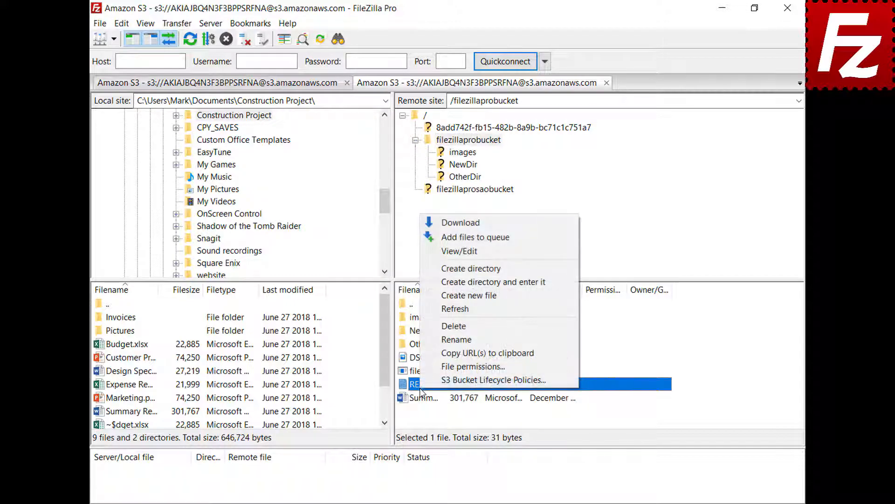
left_click(461, 254)
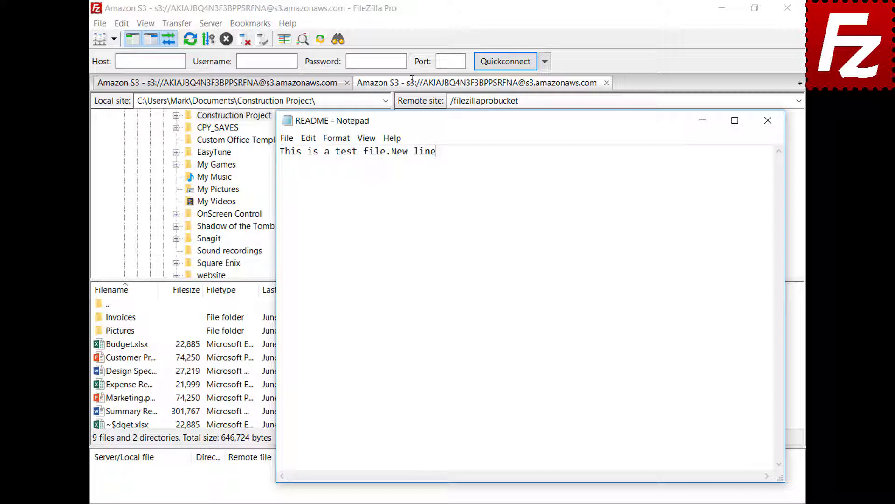
key("Return")
type("New line")
left_click(769, 127)
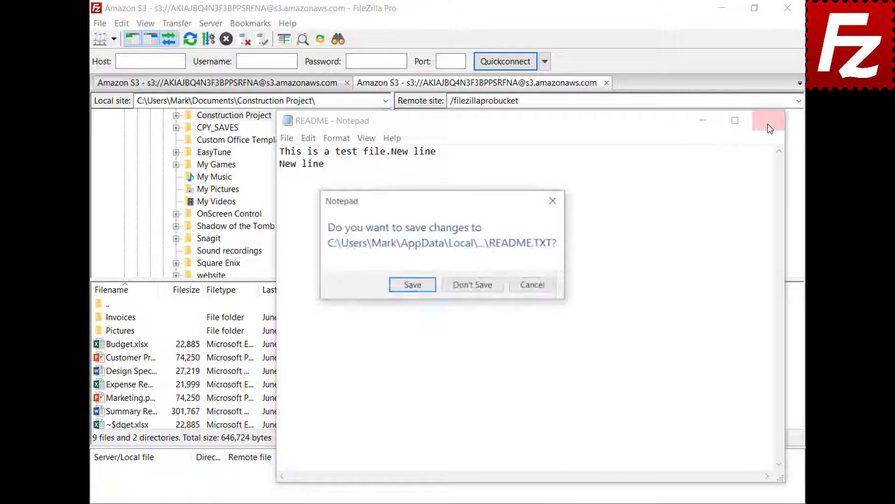
left_click(411, 288)
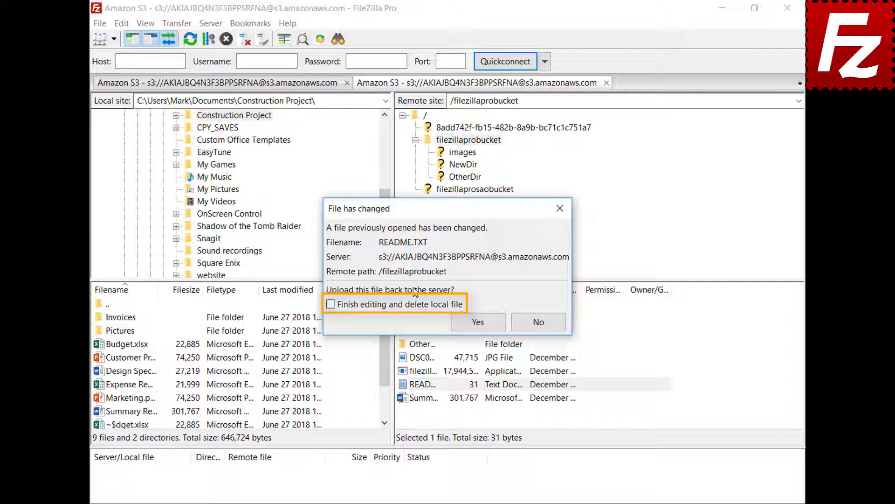
left_click(488, 329)
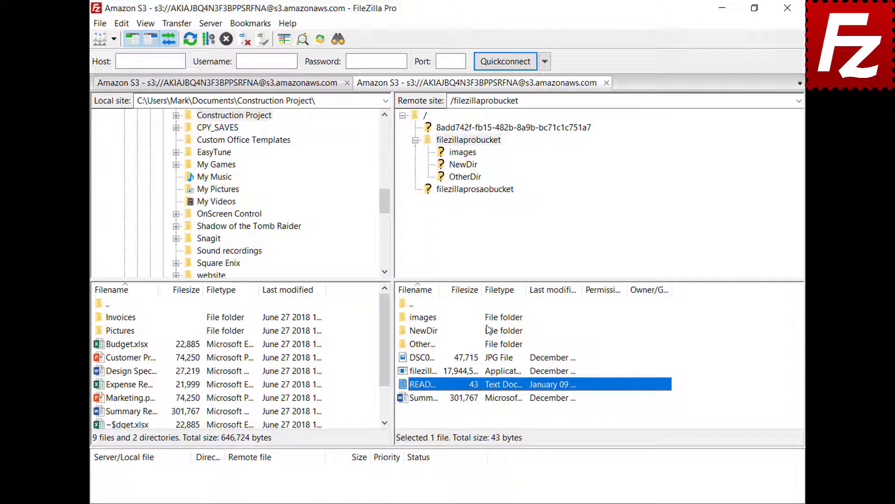
Review the list of files currently being edited and the actions available for README.TXT.
left_click(99, 23)
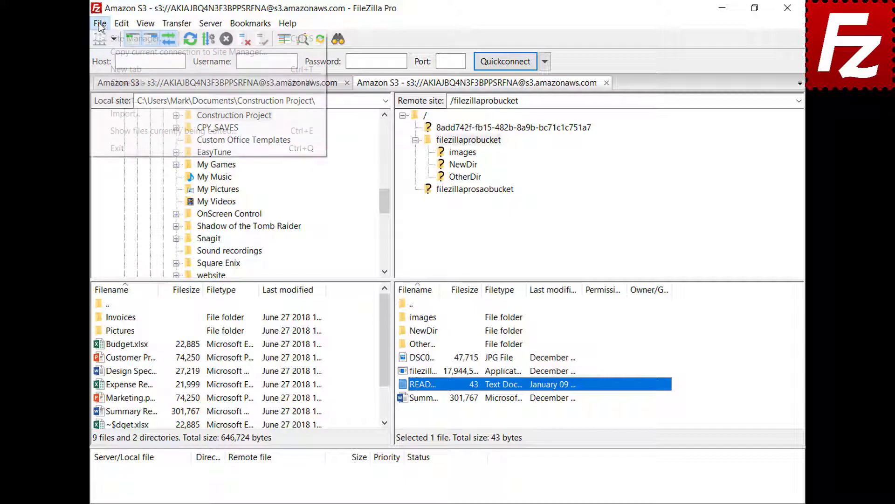
left_click(117, 130)
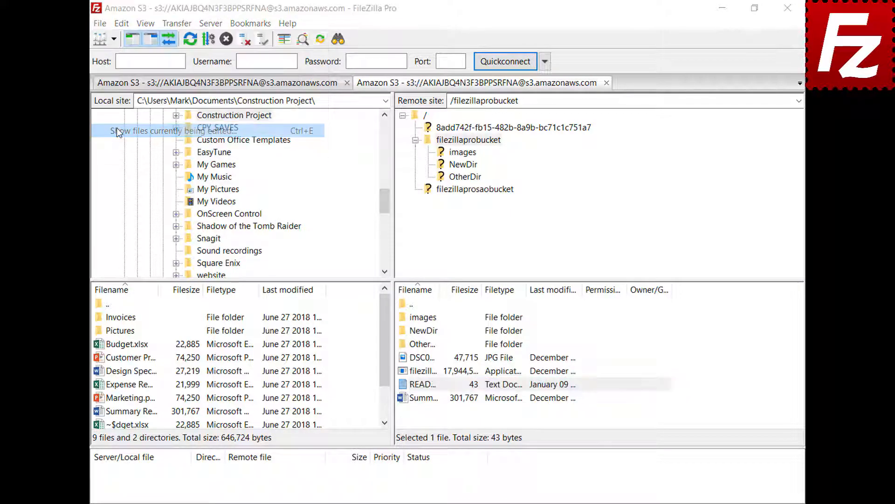
left_click(418, 225)
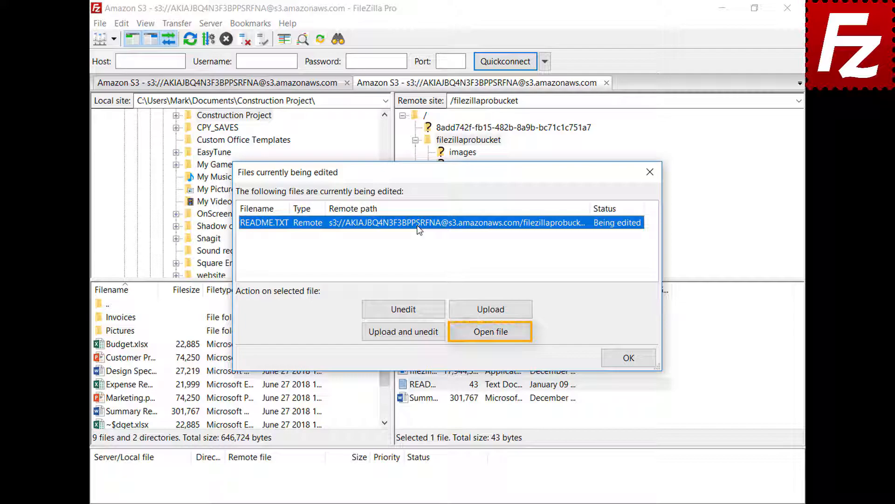
left_click(629, 358)
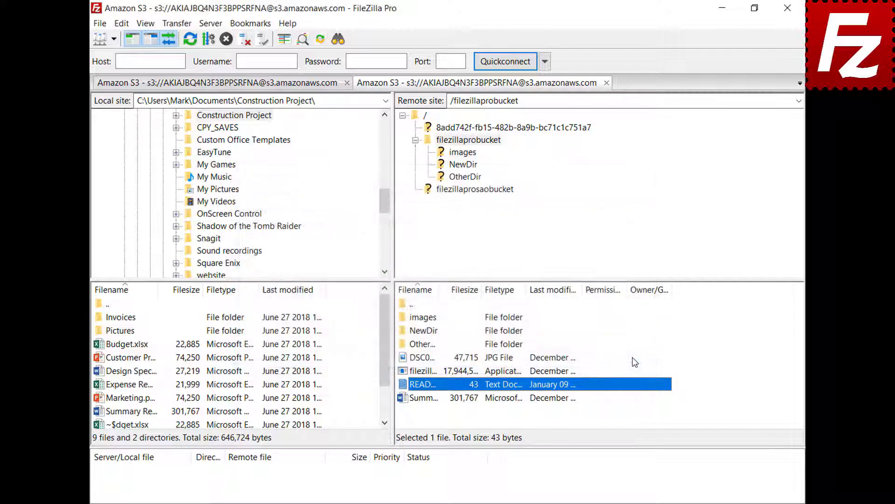
Add the custom filetype association jpg "C:\Windows\system32\mspaint.exe" in the file editing settings and save the settings.
left_click(121, 24)
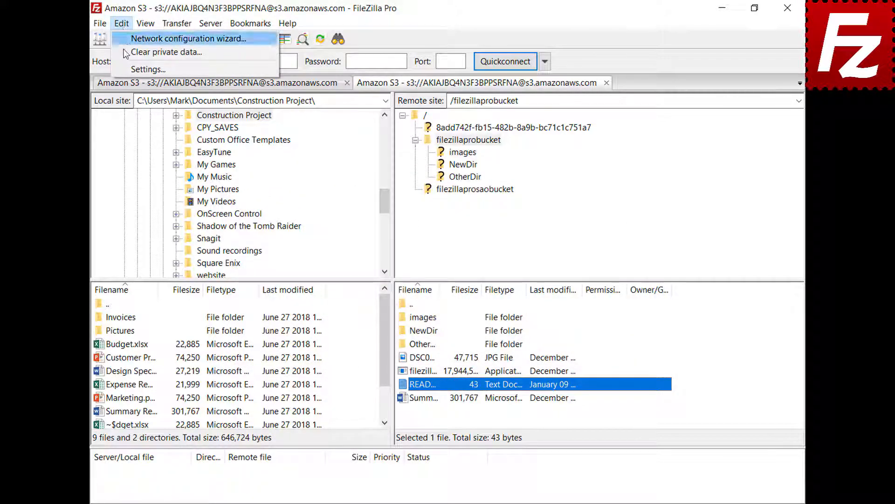
left_click(127, 70)
scroll(324, 243, "down", 2)
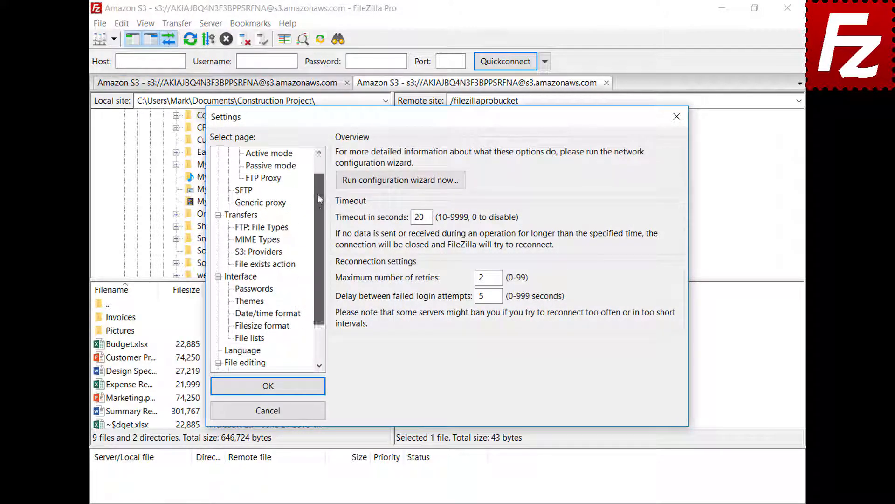
left_click(232, 315)
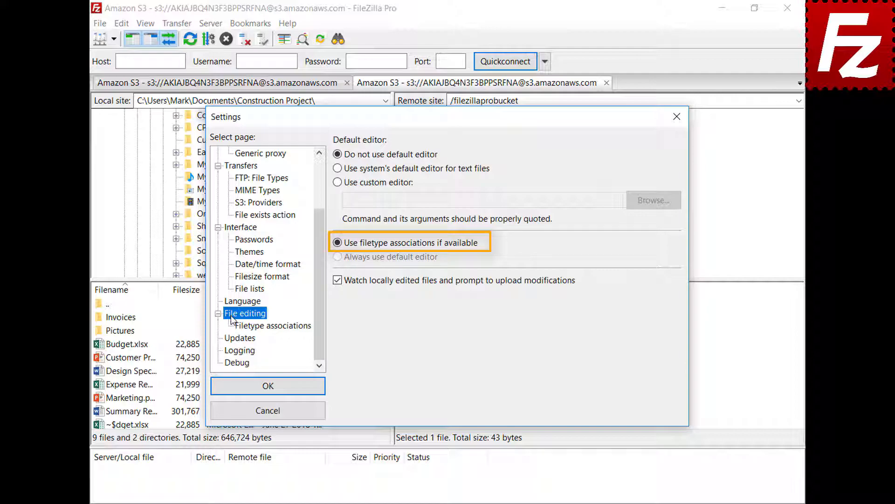
left_click(281, 329)
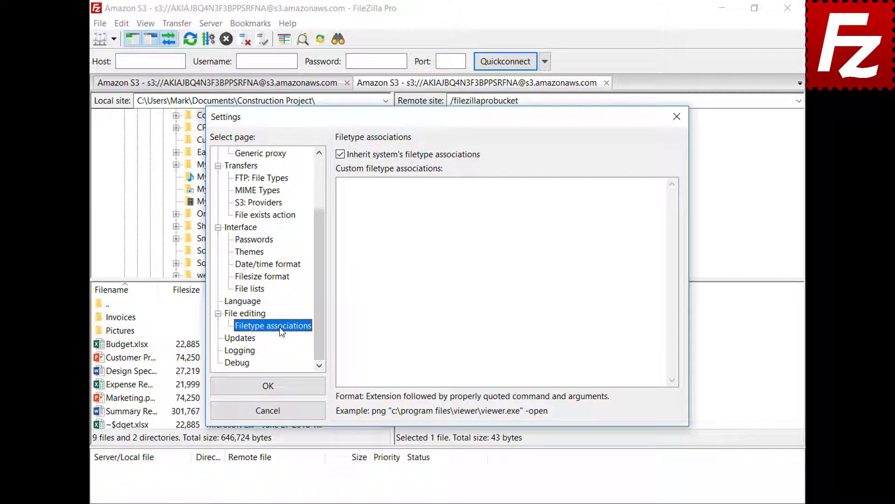
left_click(646, 194)
type("jpg \"C:\\Windows\\system32\\mspaint.exe\"")
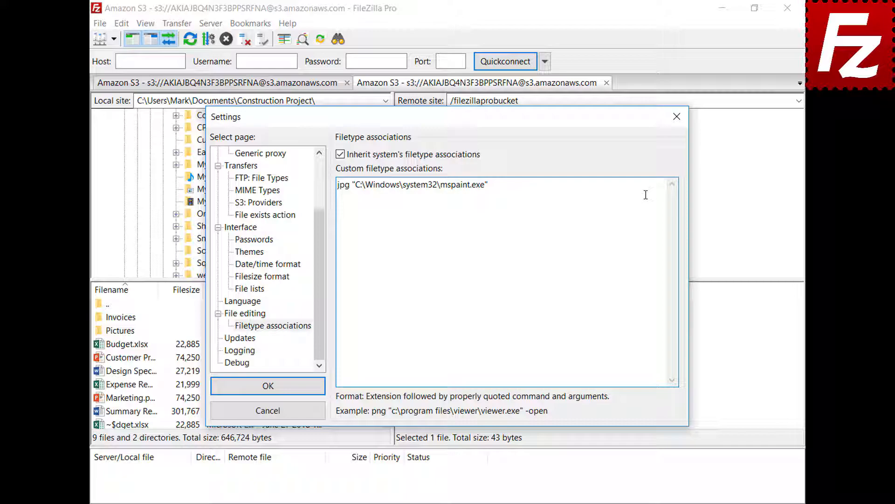
left_click(220, 393)
Open the remote JPG file in the filezillaprobucket folder for viewing and editing in Paint, and close Paint.
right_click(402, 359)
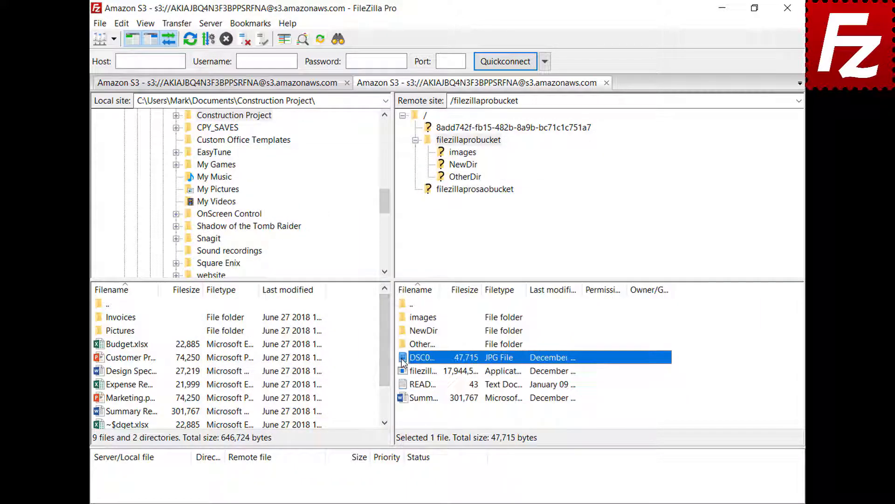
left_click(425, 396)
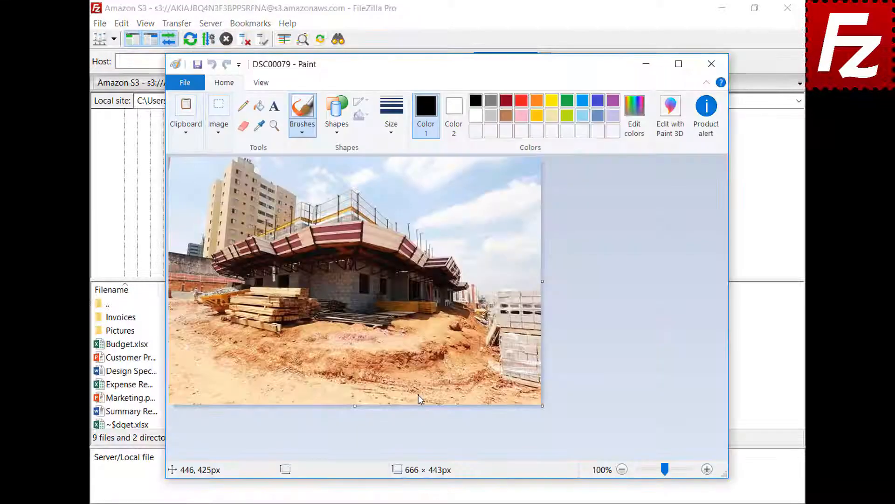
left_click(712, 64)
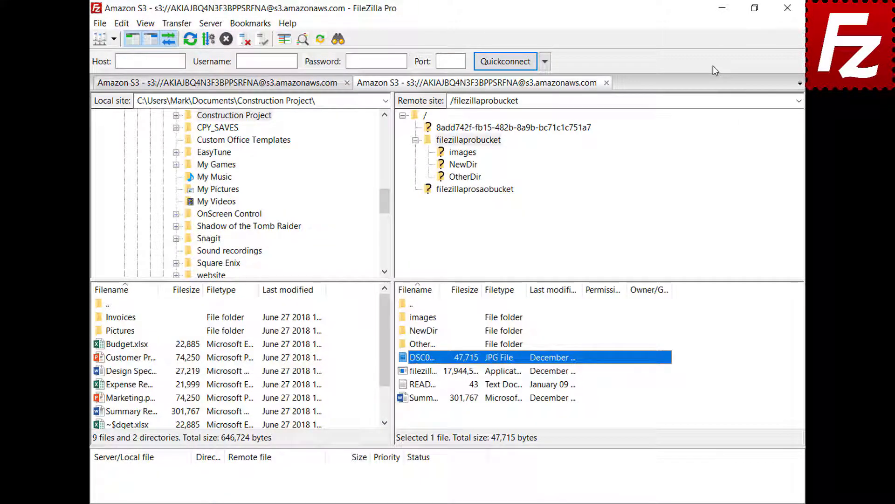
Open the File editing page of the program settings.
left_click(122, 24)
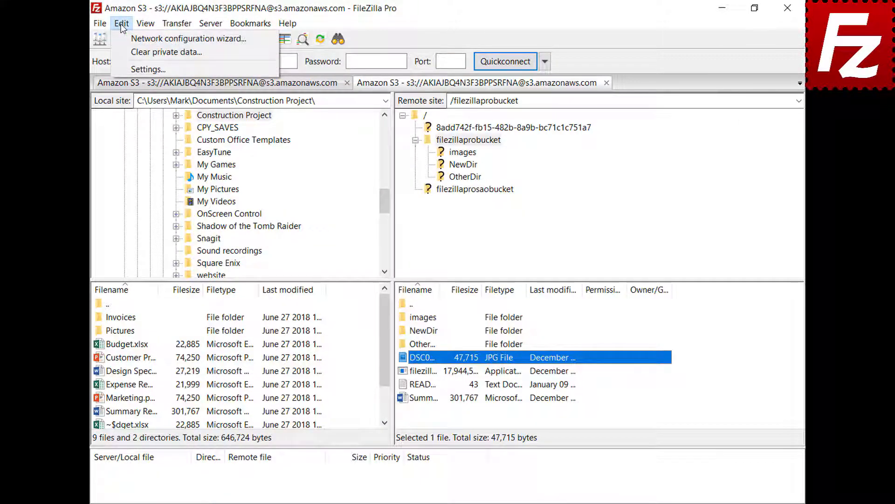
left_click(129, 68)
scroll(325, 231, "down", 2)
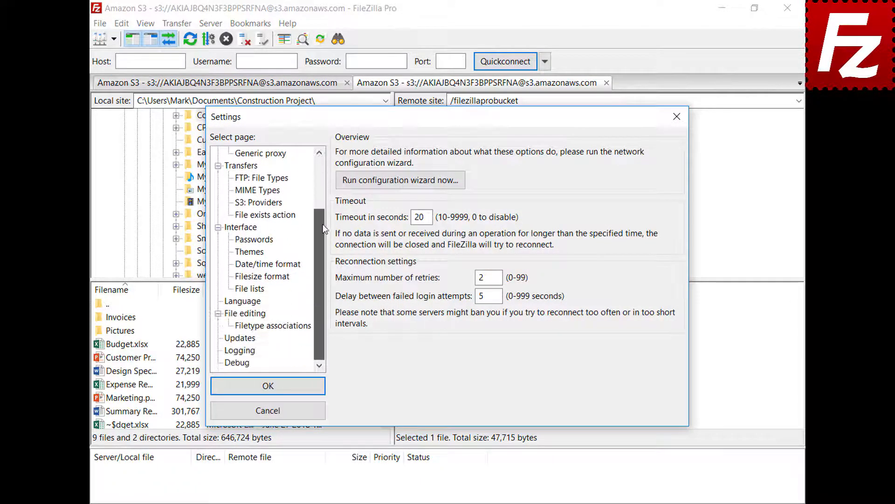
left_click(231, 316)
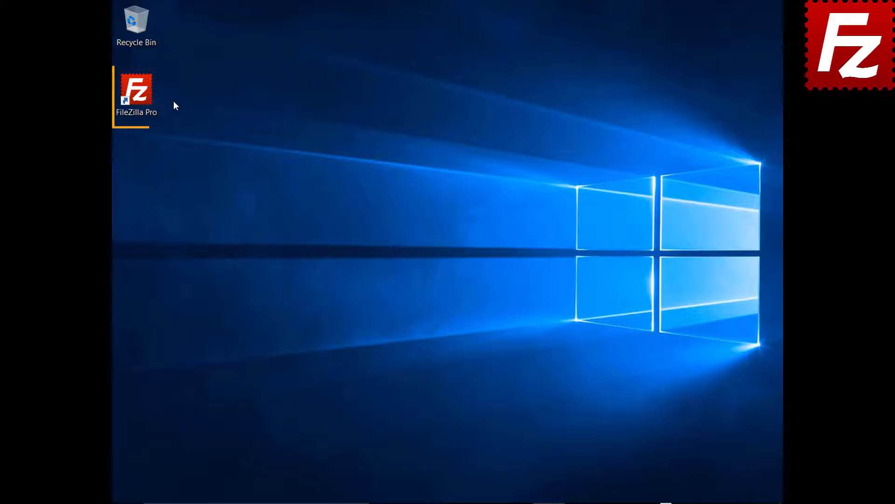
Launch FileZilla Pro from the desktop and connect to the saved FTP site.
double_click(142, 97)
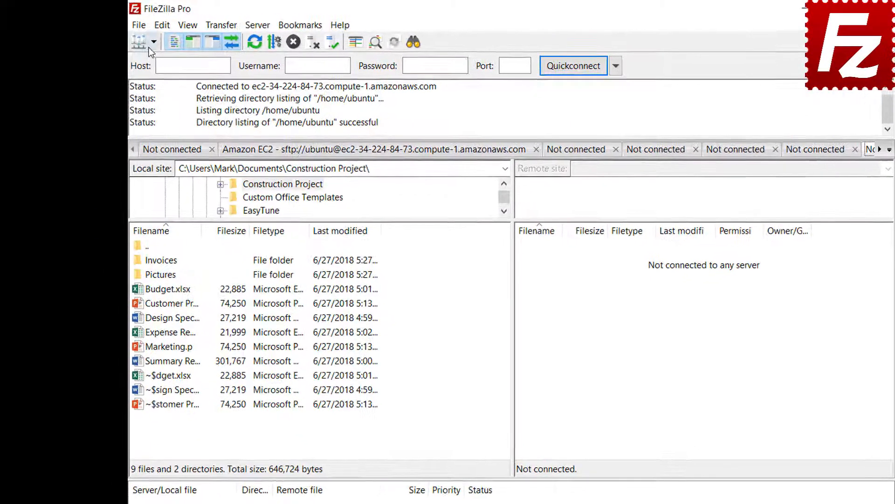
left_click(153, 42)
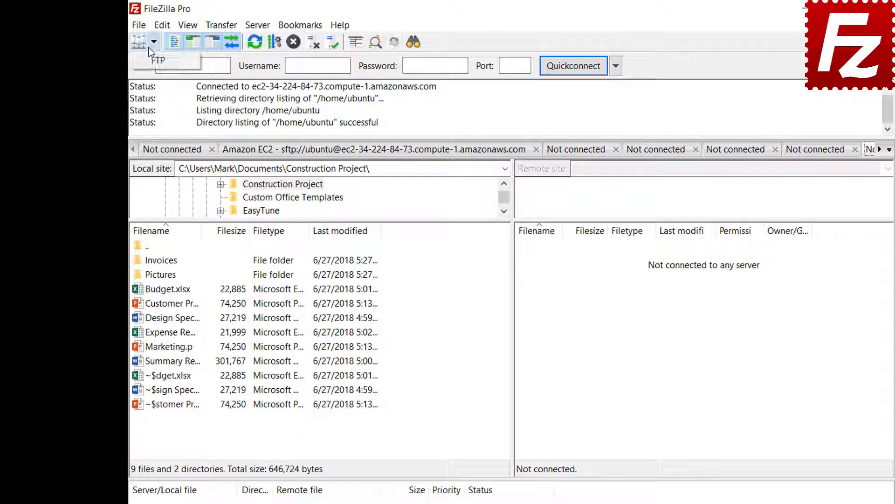
left_click(156, 62)
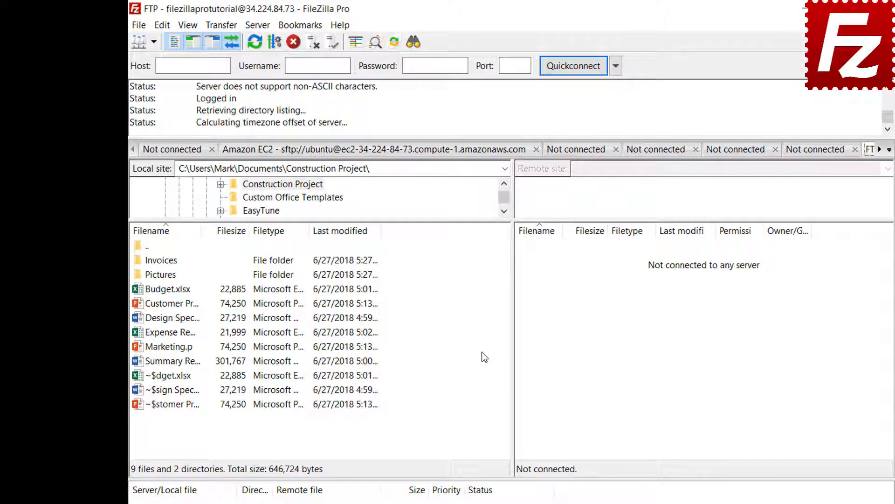
Create a site-specific bookmark for the FTP connection and name it FTP-Pictures.
left_click(301, 26)
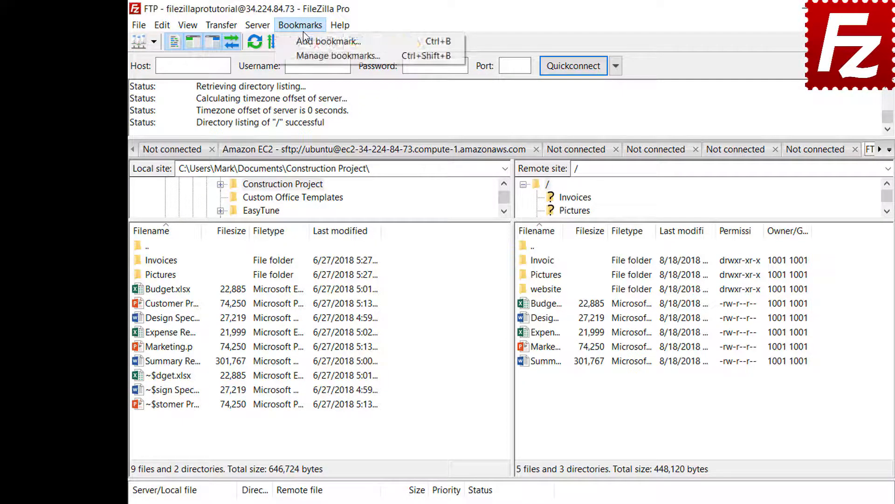
left_click(304, 43)
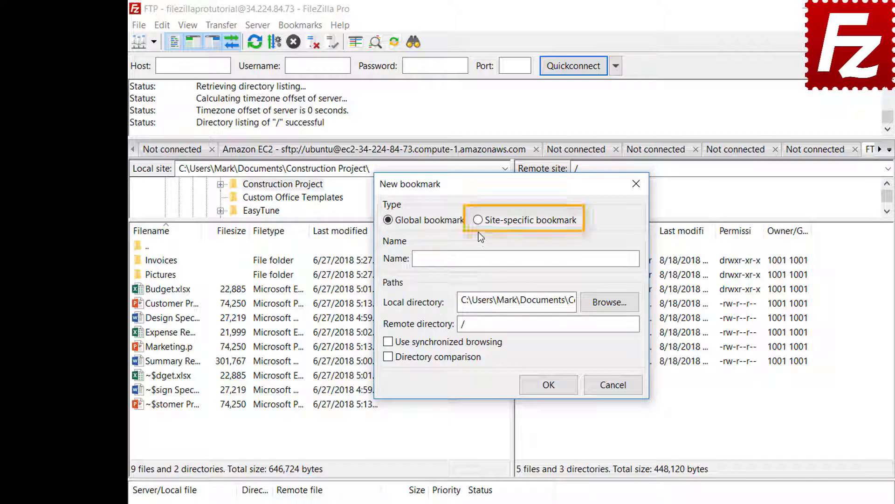
left_click(478, 221)
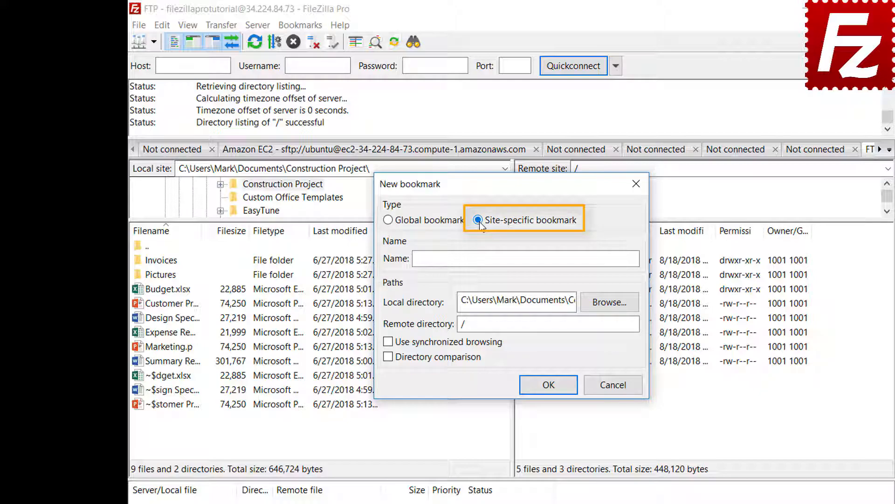
left_click(593, 257)
type("FTP-")
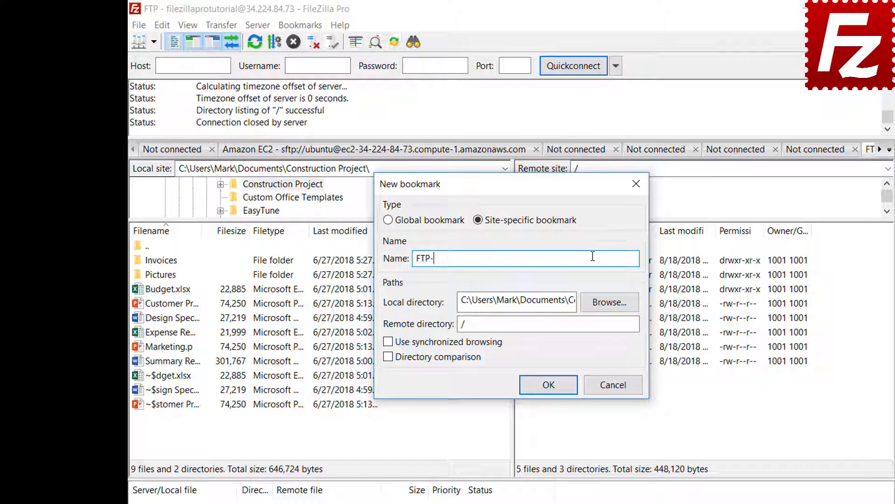
type("Pictures")
Set the bookmark's local directory to Construction Project\Pictures and its remote directory to /Pictures, and save the bookmark.
left_click(610, 308)
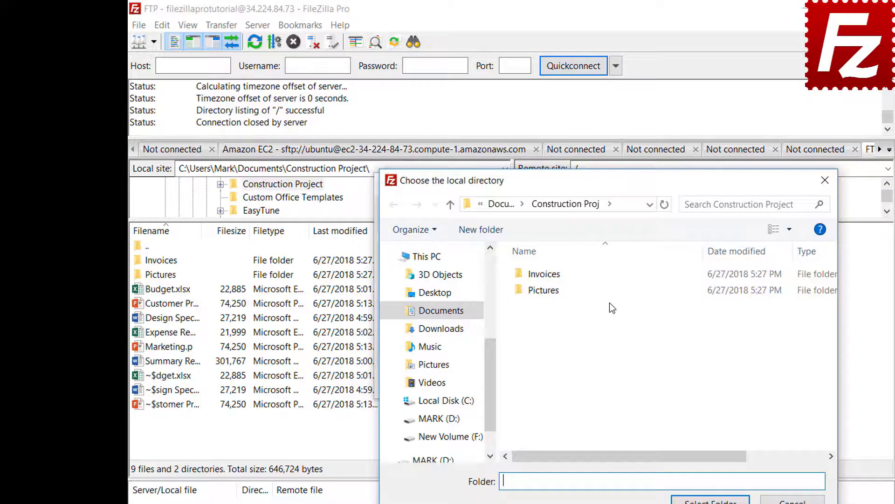
double_click(544, 291)
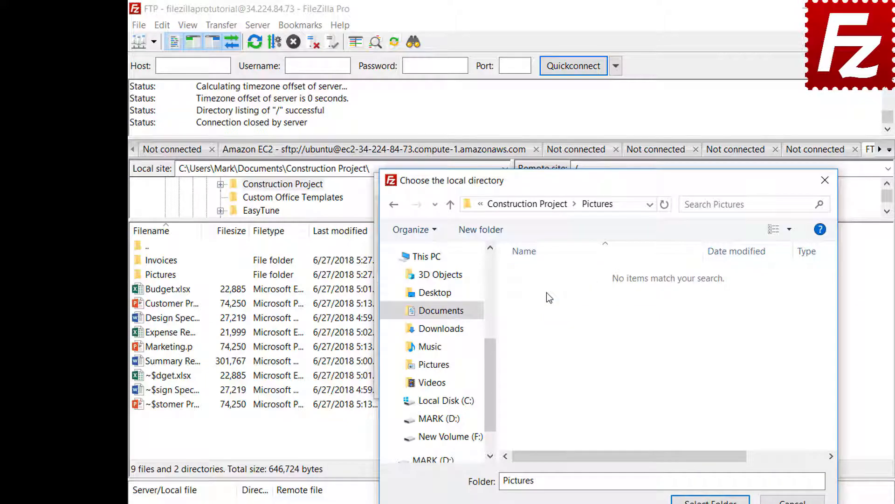
left_click(711, 500)
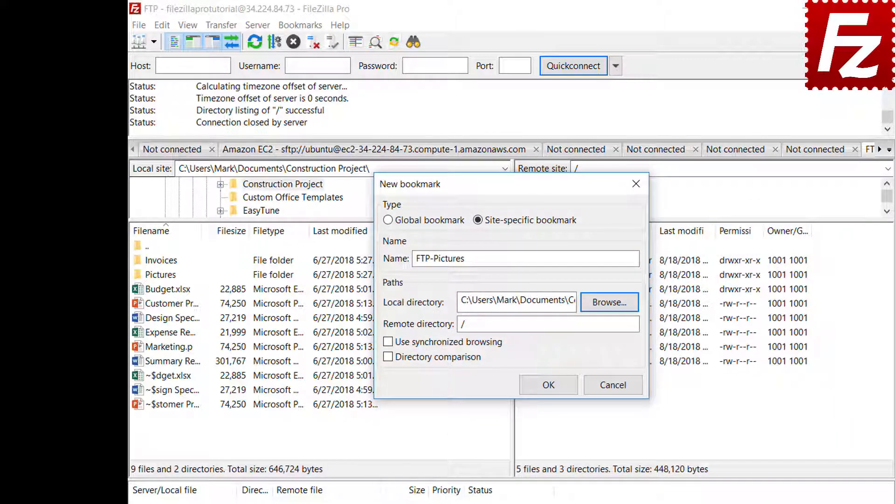
left_click(612, 328)
type("Pi")
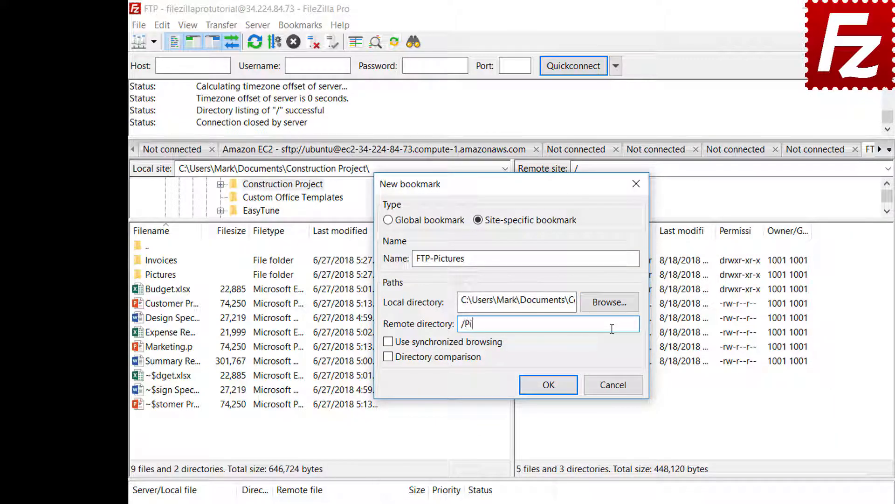
type("ctures")
left_click(548, 385)
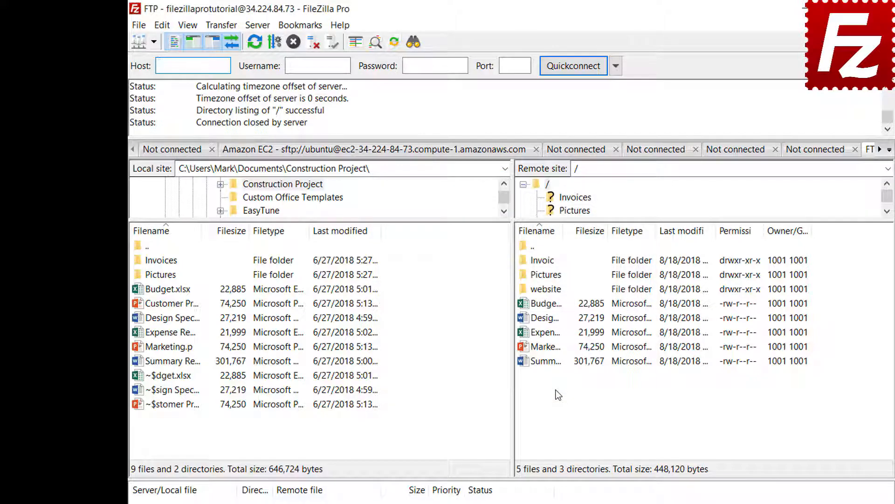
Open the FTP-Pictures bookmark in a new tab, and disconnect that tab from the server.
left_click(302, 27)
left_click(302, 75)
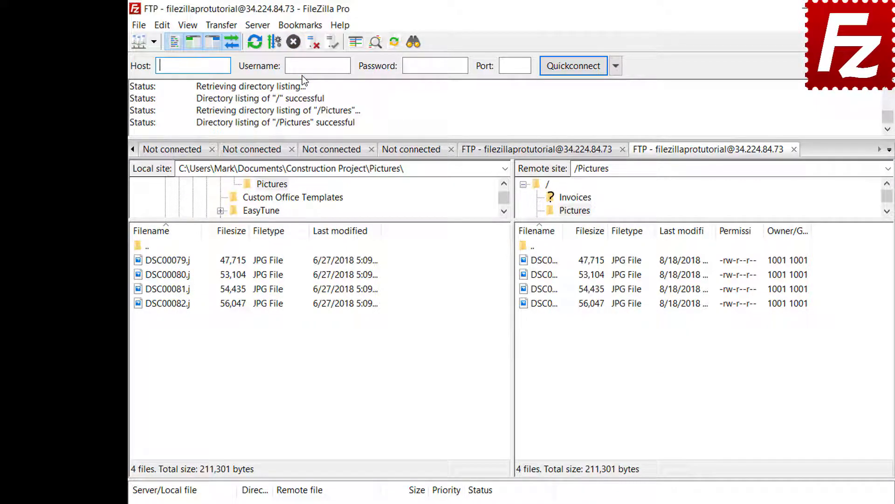
left_click(312, 45)
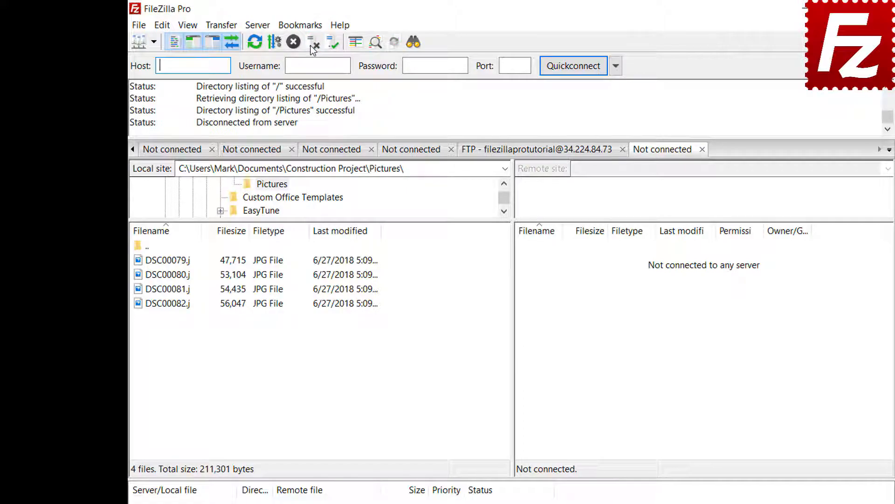
Connect through the FTP-Pictures bookmark listed under the FTP site in the Site Manager.
left_click(139, 26)
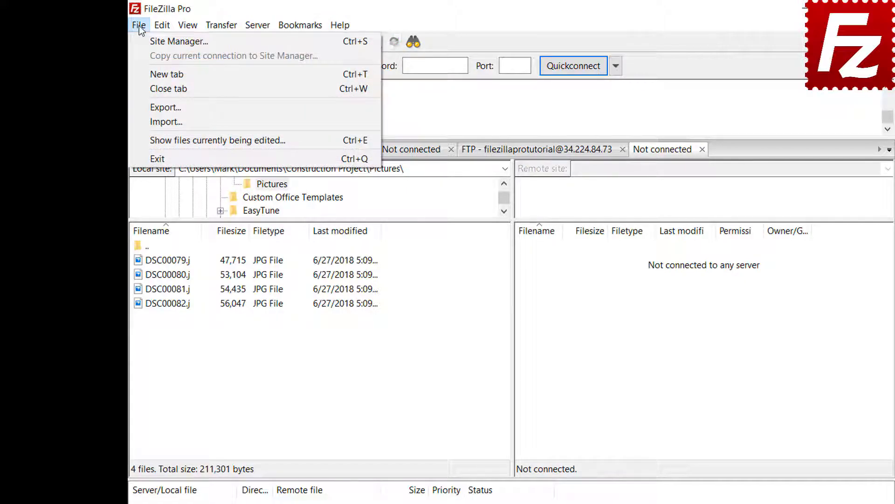
left_click(145, 41)
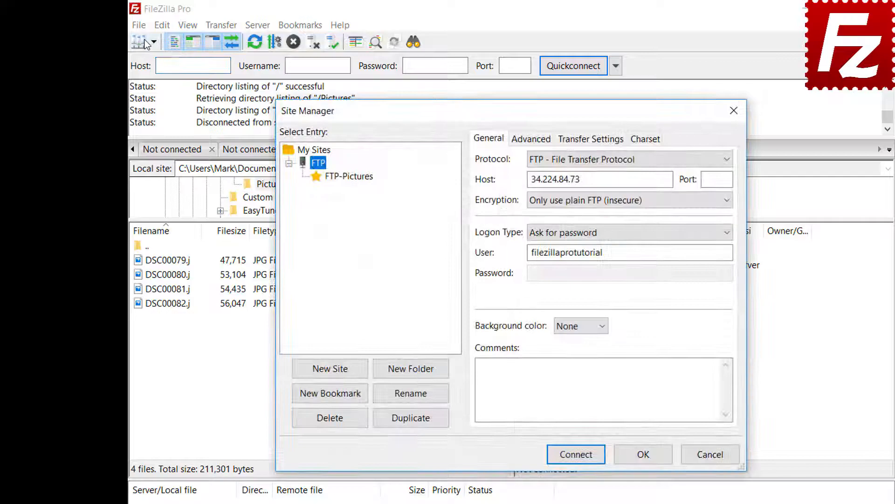
left_click(351, 179)
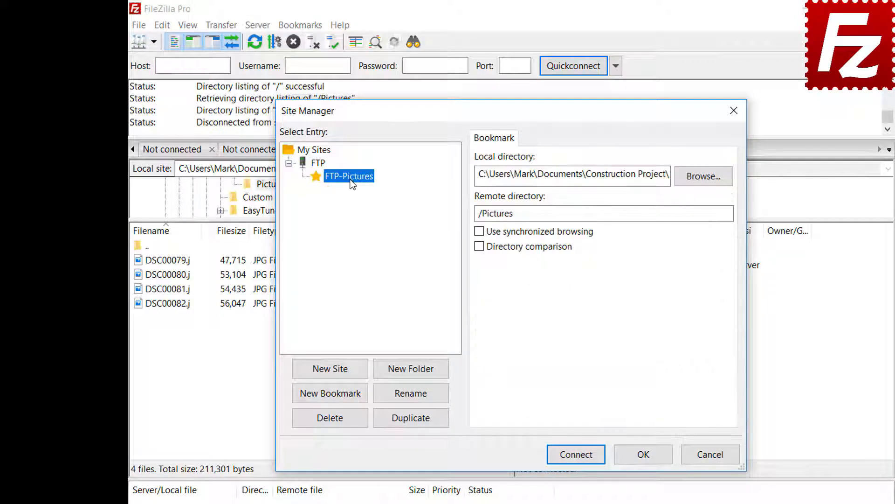
left_click(577, 454)
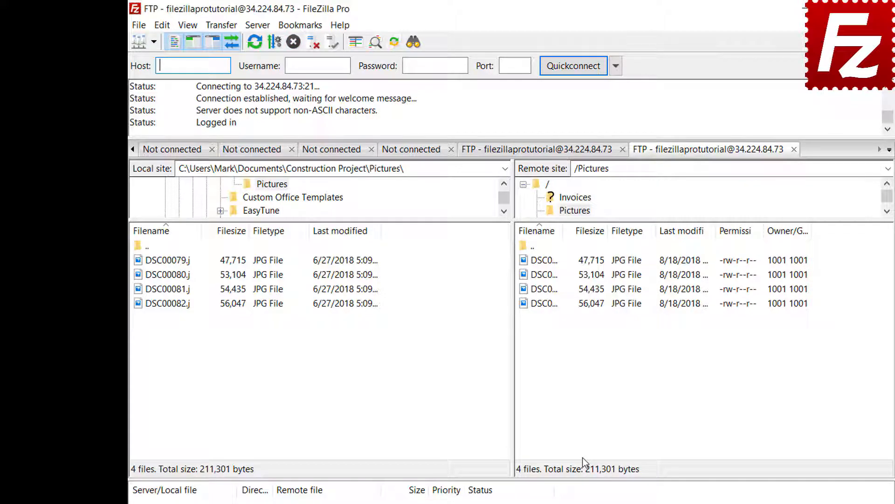
Examine the FTP-Pictures entry among the site-specific bookmarks in the bookmark management dialog.
left_click(306, 27)
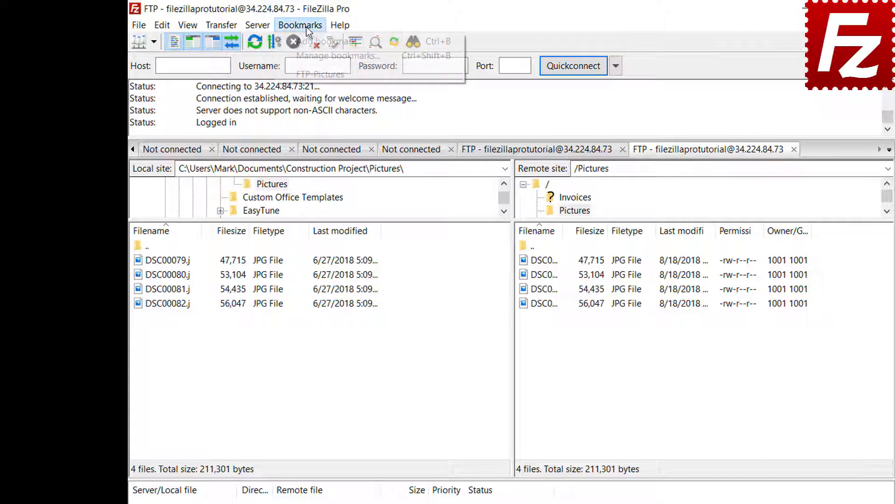
left_click(309, 52)
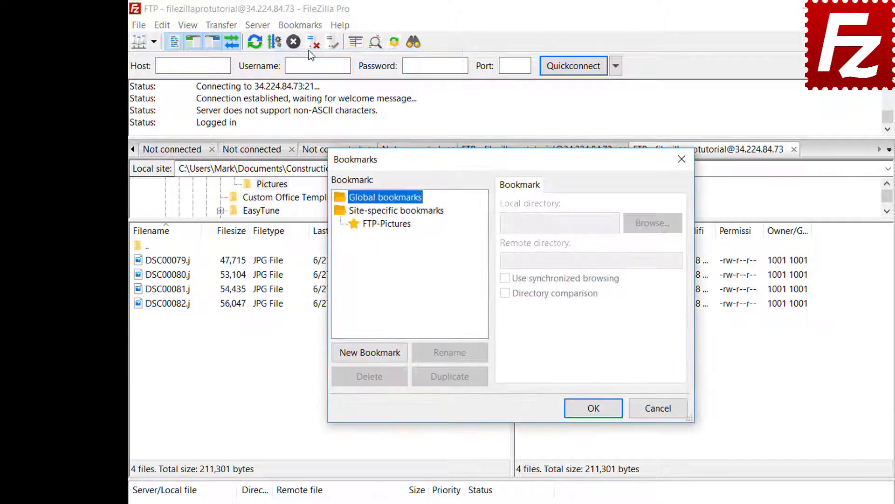
left_click(391, 224)
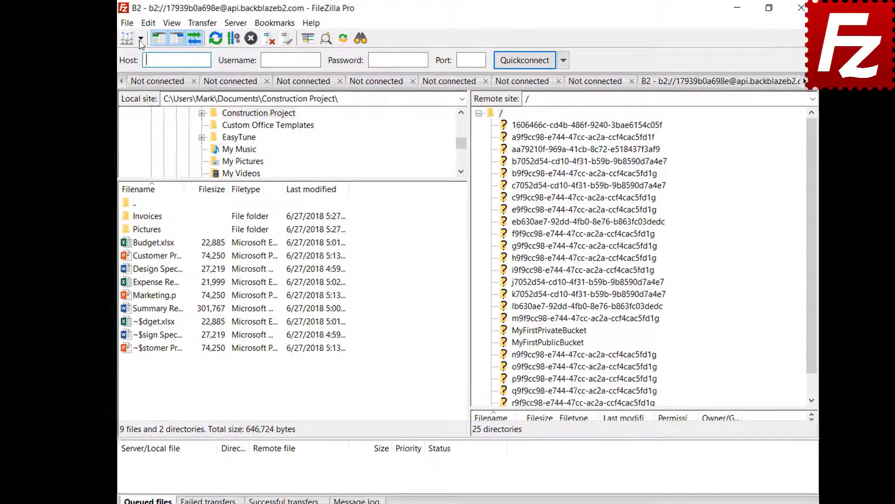
Connect to the saved Amazon S3 site and open the Interface page of the program settings.
left_click(147, 40)
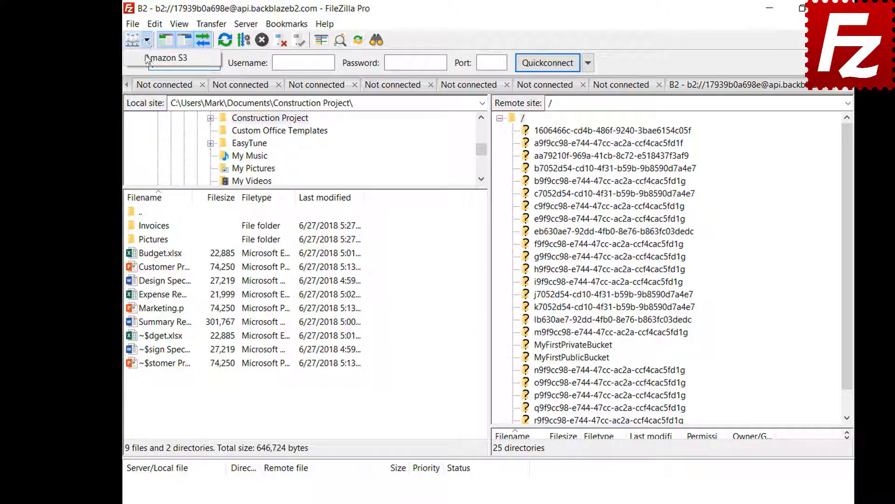
left_click(147, 57)
left_click(154, 26)
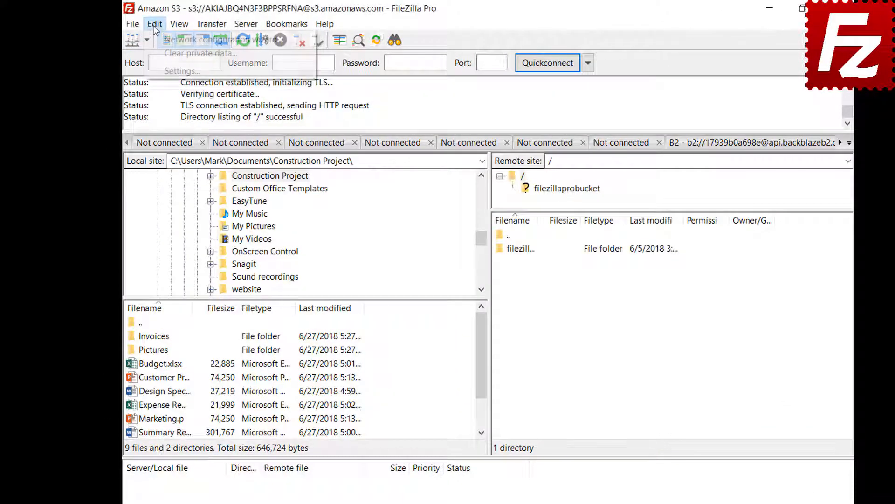
left_click(157, 74)
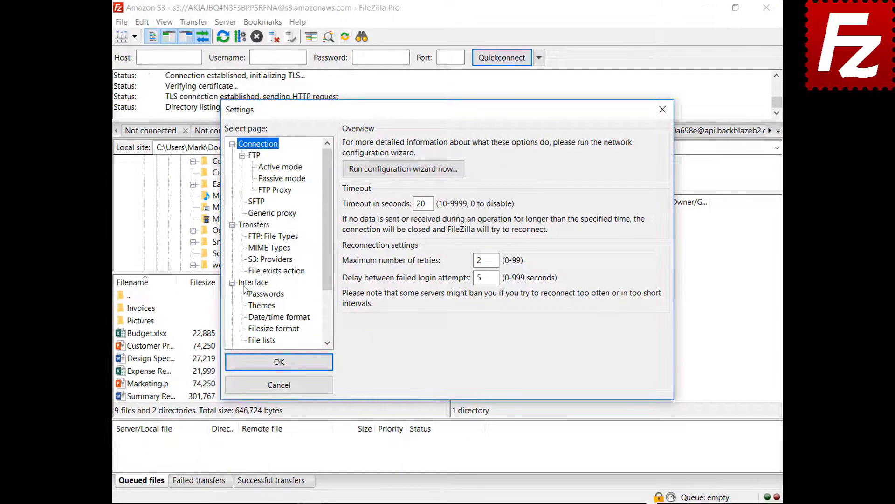
left_click(254, 295)
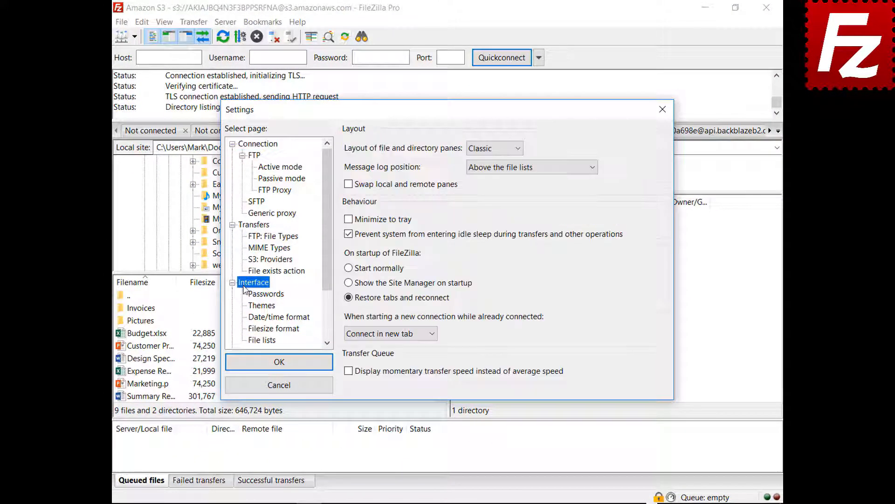
Set the layout of the file and directory panes to Explorer, and move the Settings window aside briefly to view it.
left_click(494, 149)
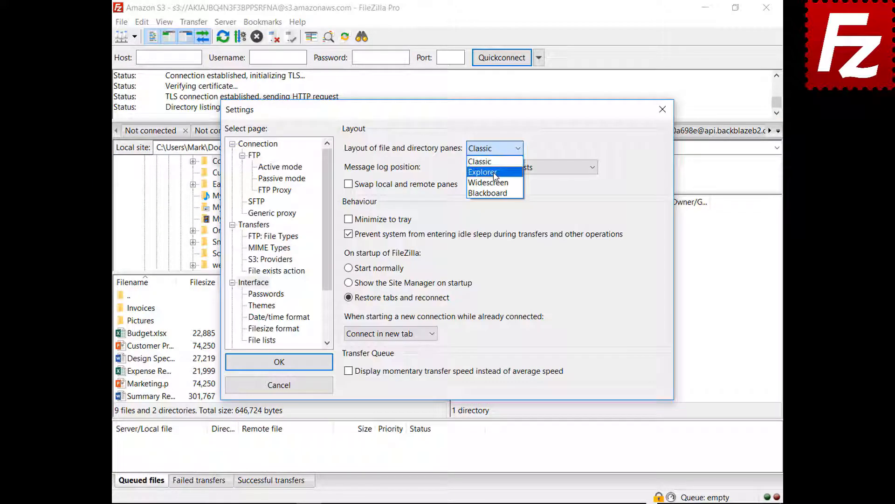
left_click(487, 168)
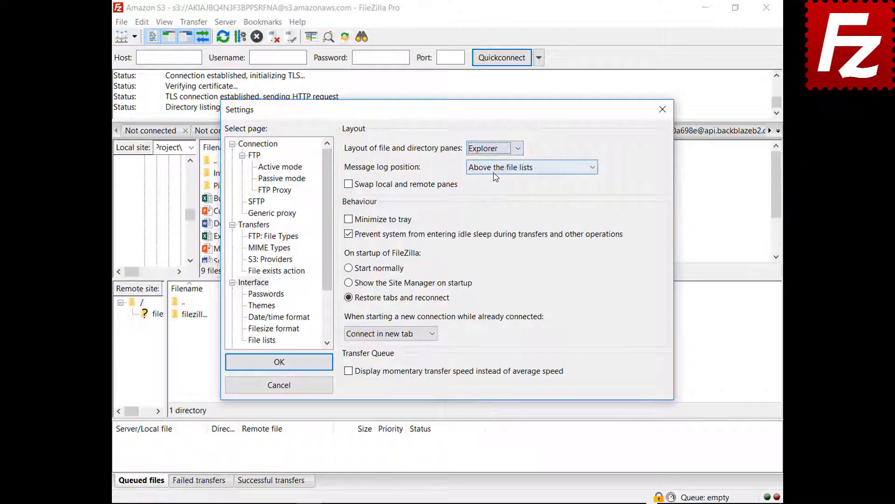
left_click_drag(453, 112, 468, 502)
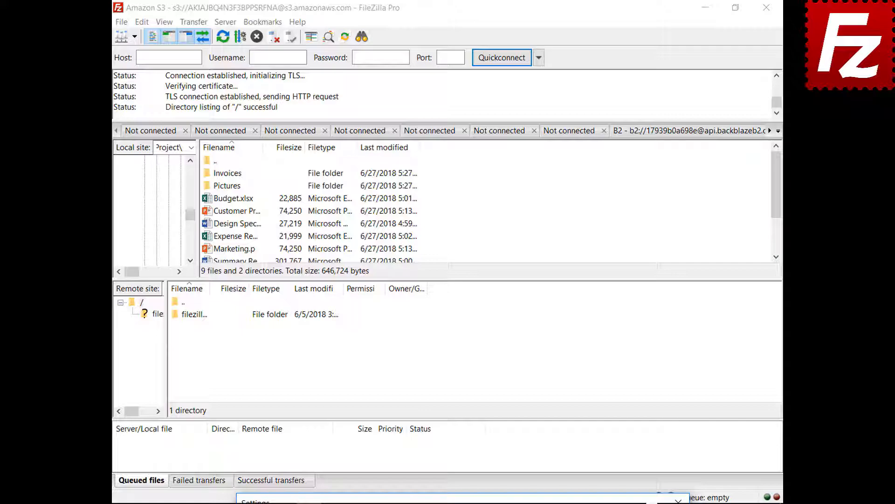
left_click_drag(468, 500, 445, 110)
Set the layout of the file and directory panes to Widescreen, and move the Settings window to view it.
left_click(487, 150)
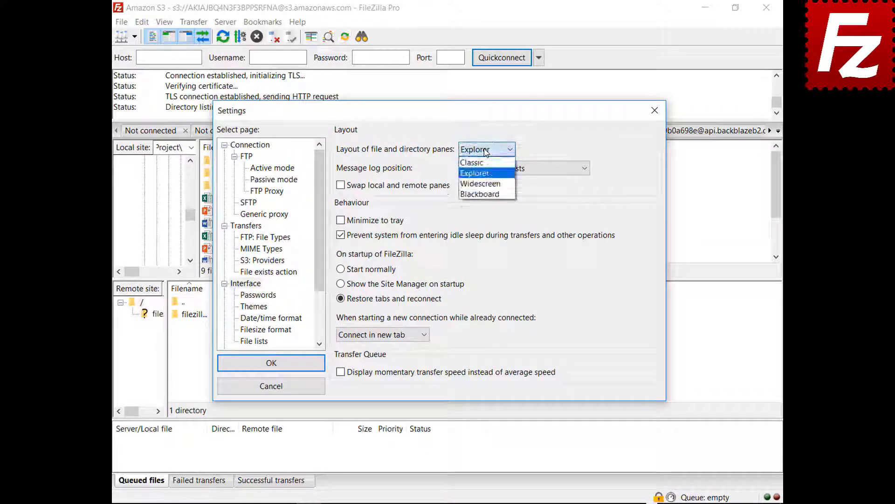
left_click(481, 183)
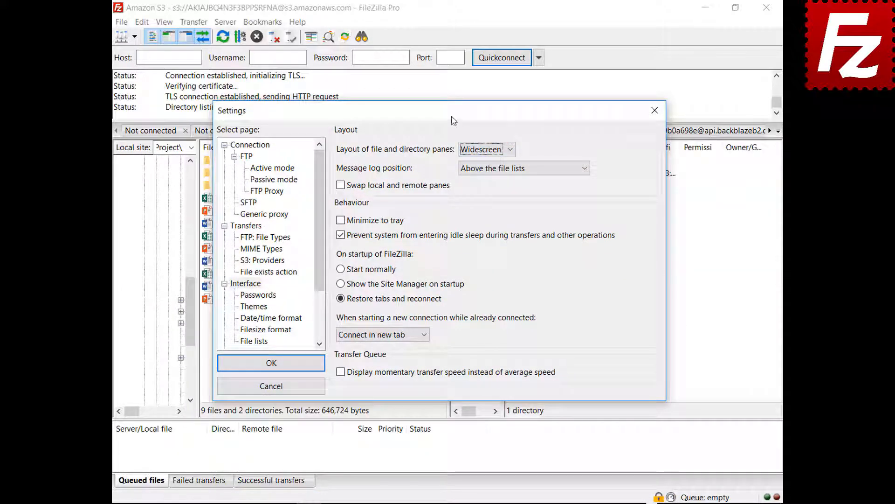
left_click_drag(451, 120, 474, 124)
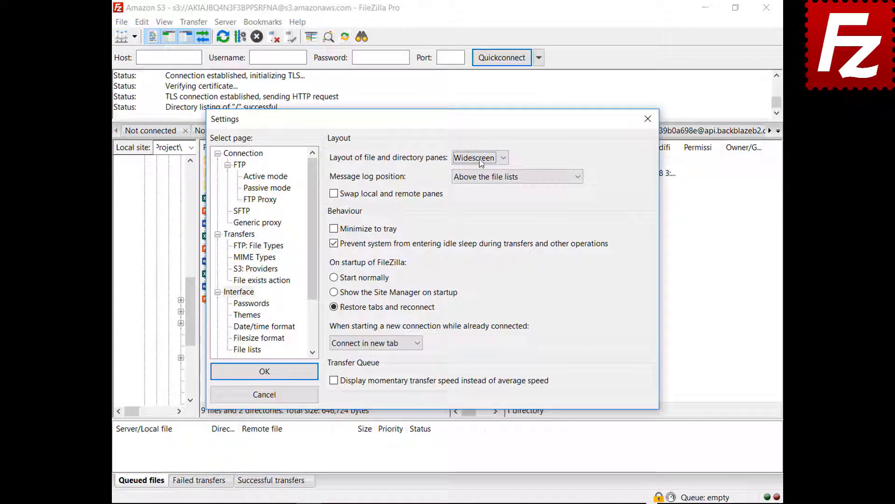
Set the layout of the file and directory panes to Blackboard, and move the Settings window aside briefly to view it.
left_click(480, 160)
left_click(478, 207)
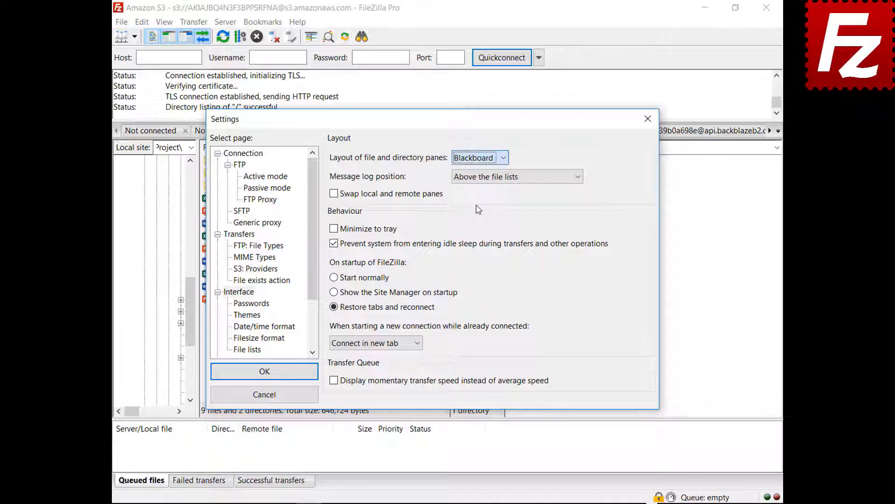
left_click_drag(435, 124, 436, 503)
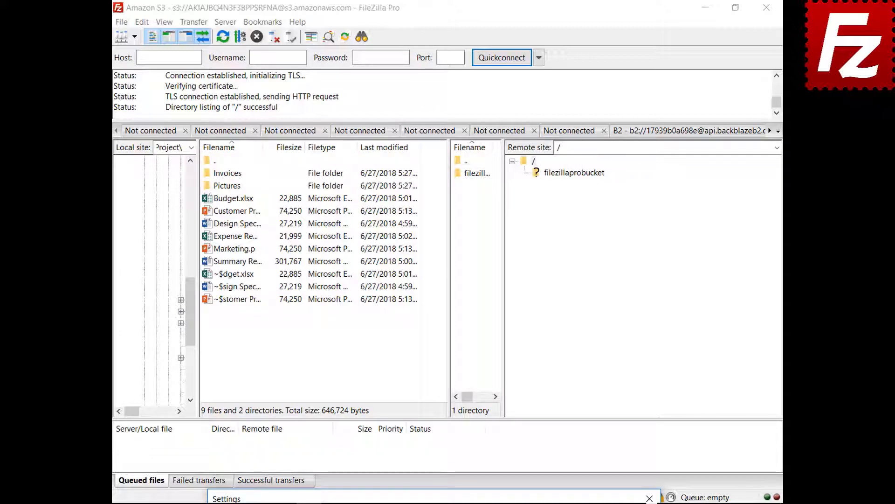
left_click_drag(437, 502, 414, 130)
Set the pane layout to Classic and the message log position to Next to the transfer queue.
left_click(458, 166)
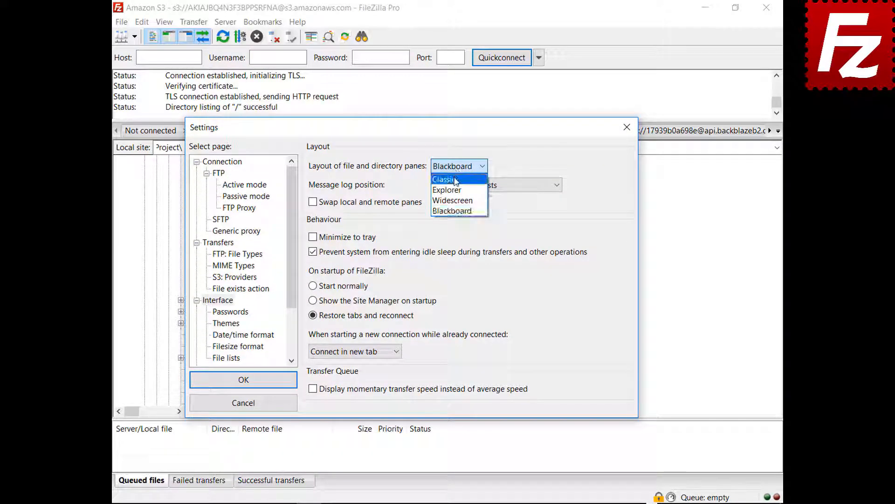
left_click(444, 180)
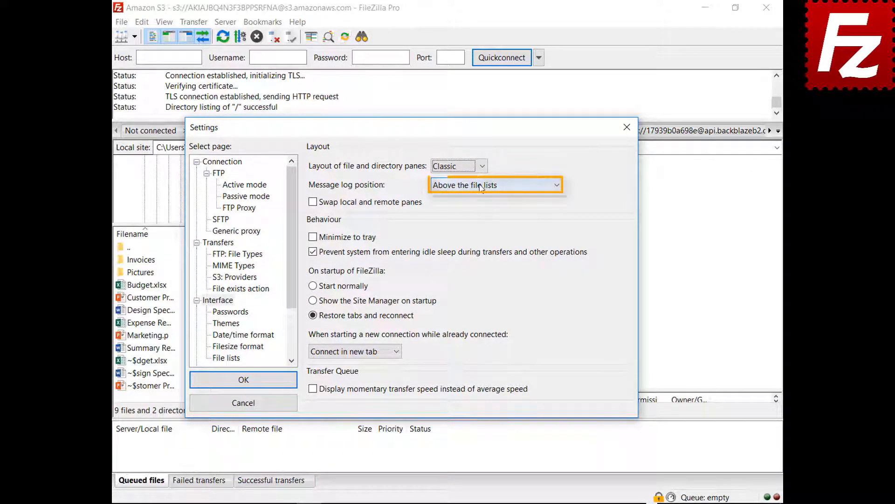
left_click(481, 186)
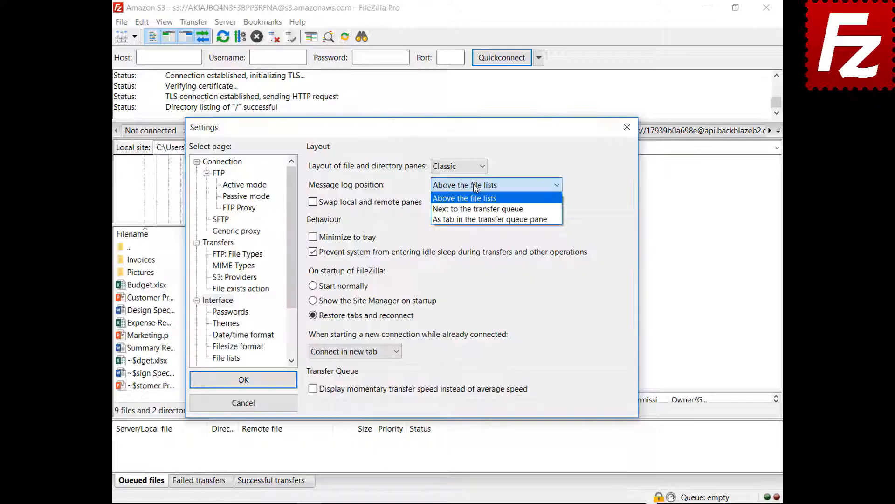
left_click(474, 204)
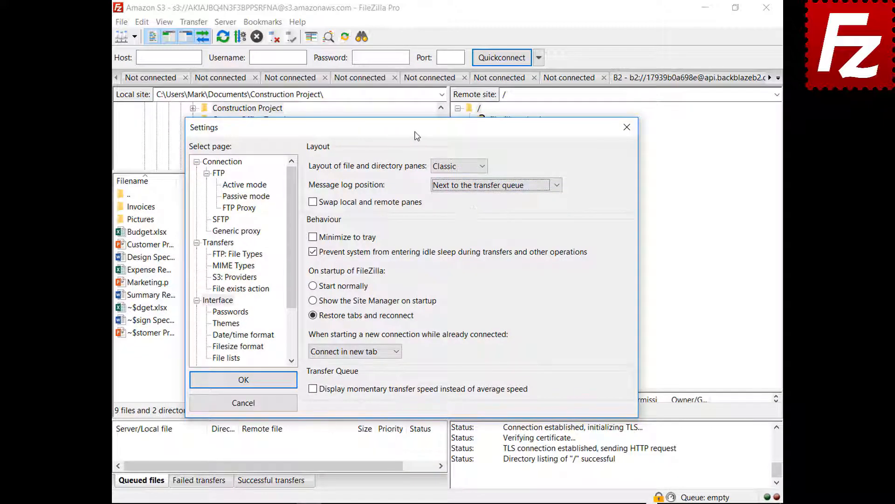
left_click_drag(415, 131, 413, 92)
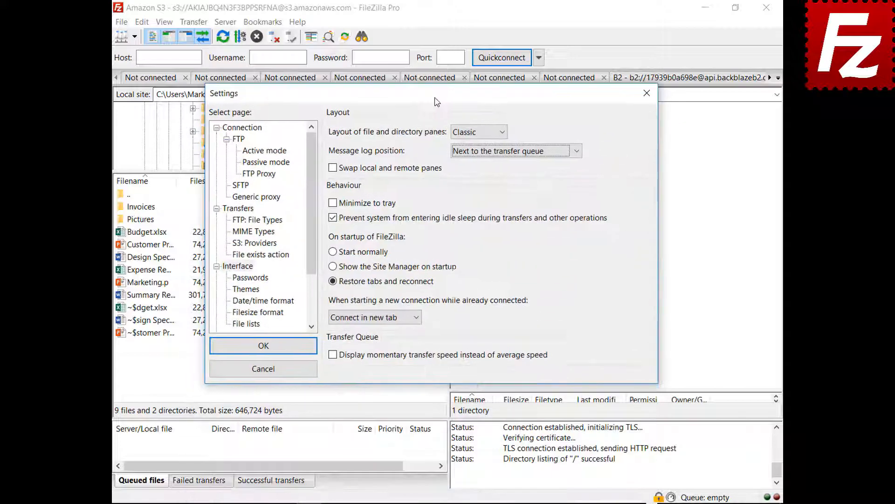
Set the message log position to As tab in the transfer queue pane, and move the Settings window aside briefly to view it.
left_click(510, 150)
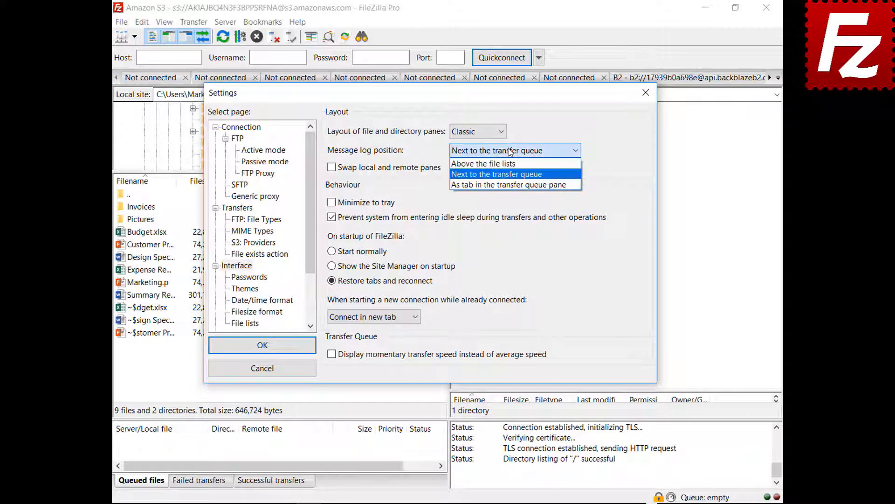
left_click(507, 184)
left_click_drag(442, 93, 460, 498)
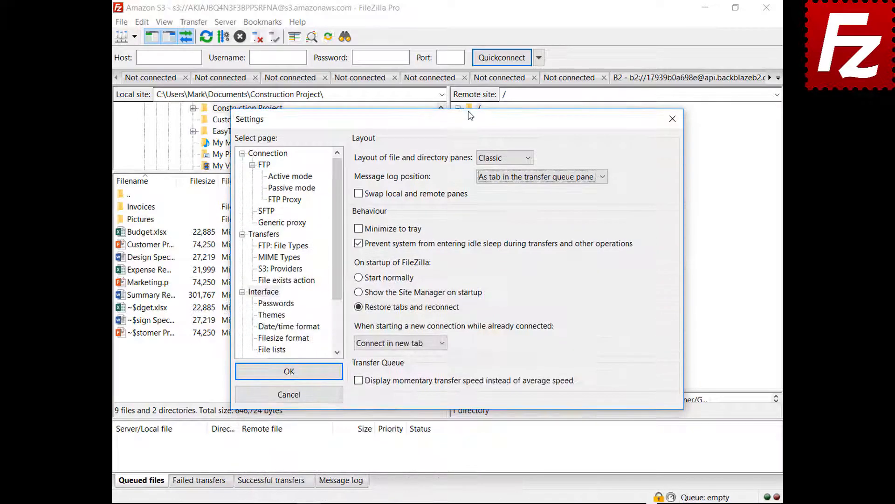
Enable Minimize to tray and save the settings, and test it by minimizing the window and restoring it from the system tray.
left_click(359, 228)
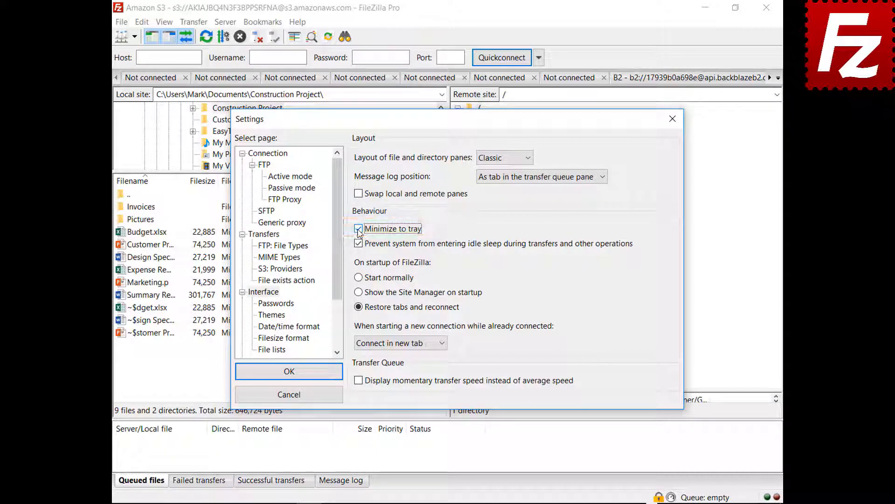
left_click(289, 372)
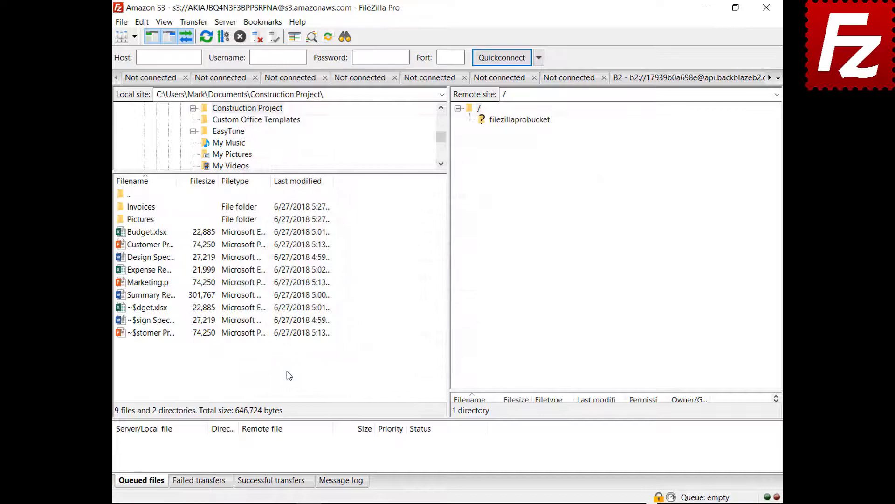
left_click(705, 7)
left_click(667, 500)
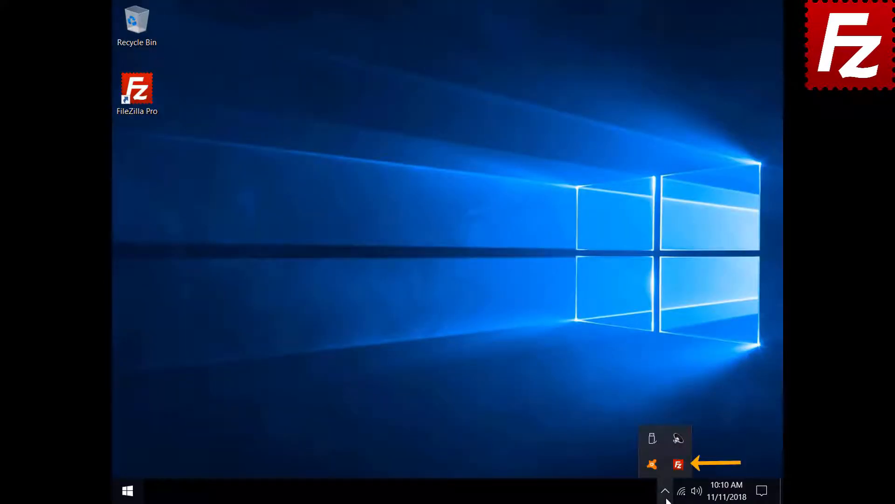
left_click(677, 465)
In the Interface settings, set the action for new connections to Connect in new tab, and change it to Connect in current tab.
left_click(142, 21)
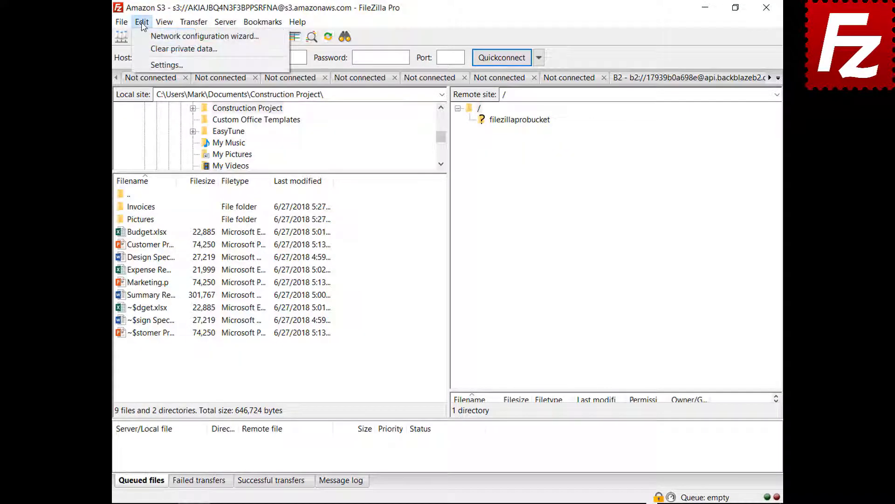
left_click(149, 65)
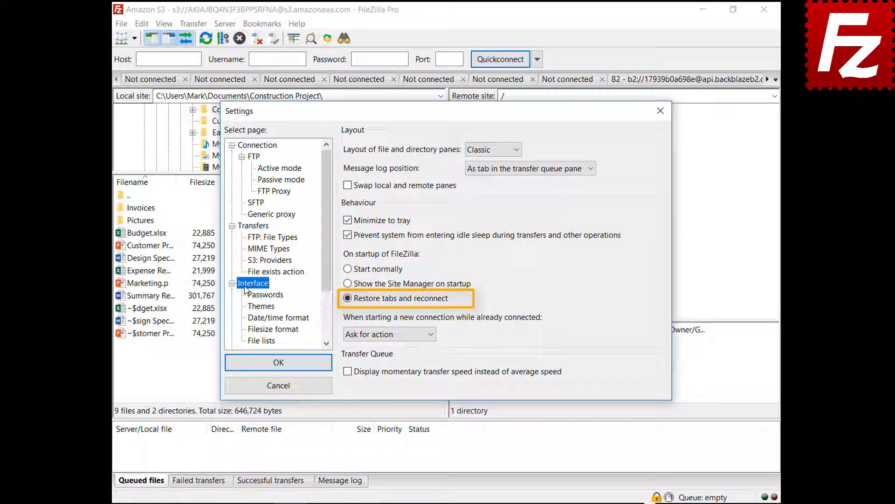
left_click(384, 334)
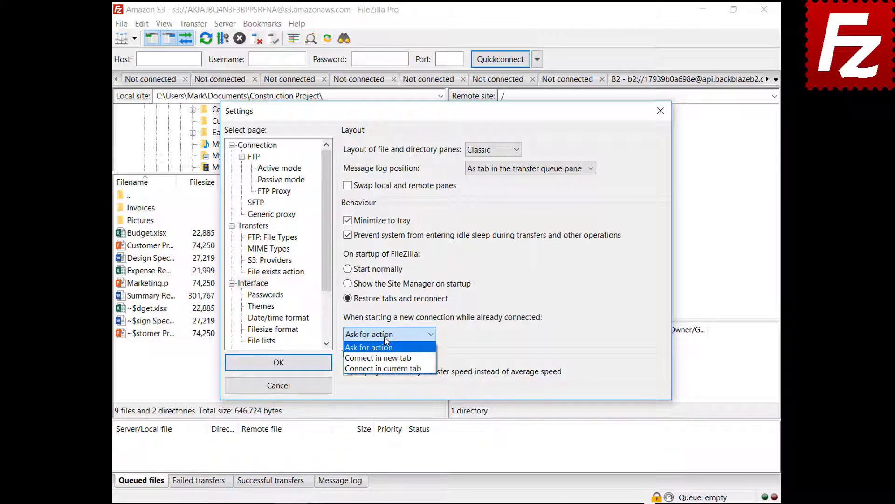
left_click(383, 358)
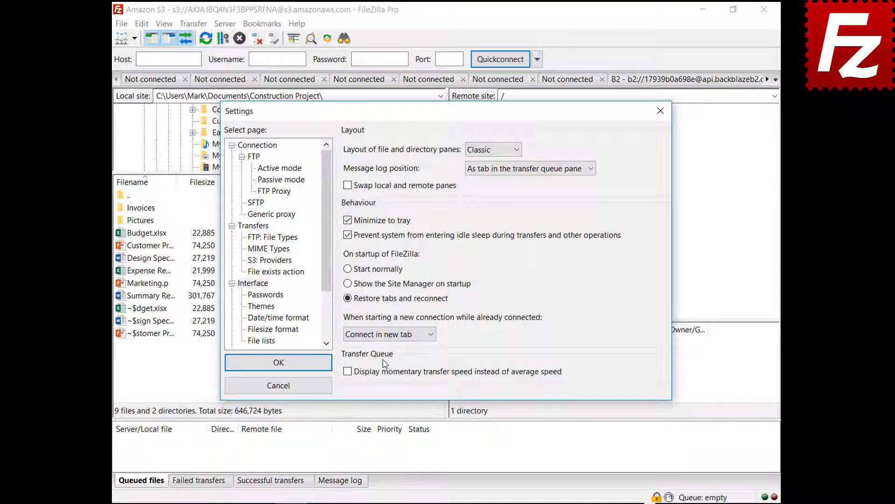
left_click(390, 334)
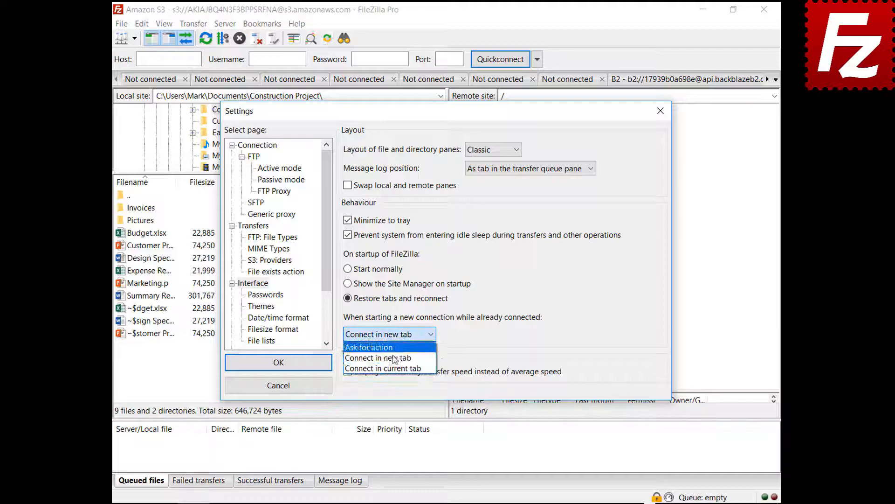
left_click(395, 368)
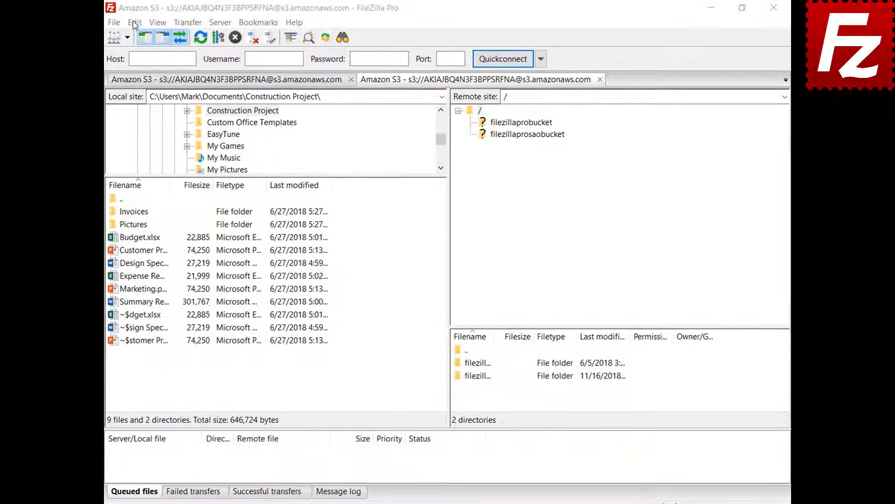
In the Date/time format settings, set a custom date format of %B %d %Y.
left_click(142, 24)
left_click(121, 71)
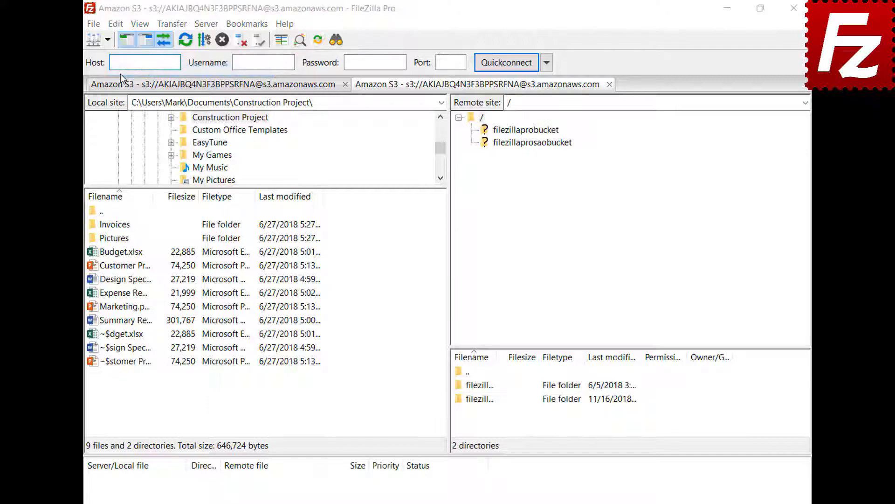
left_click(252, 344)
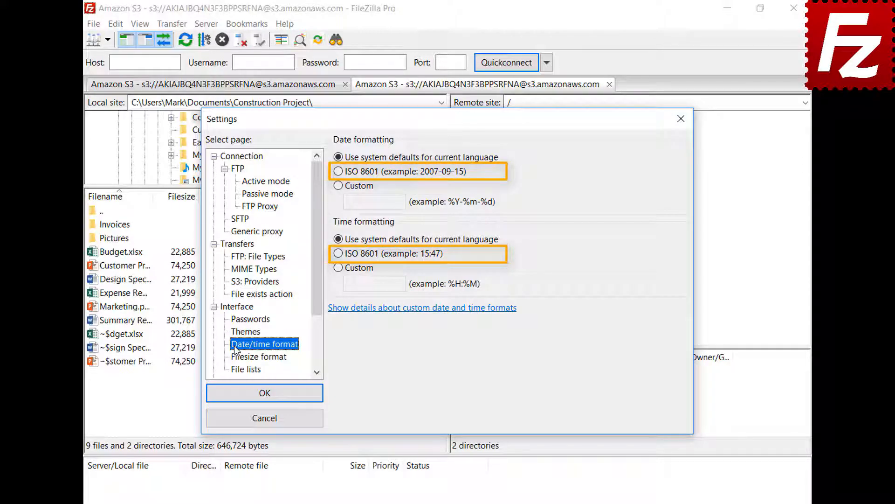
left_click(339, 187)
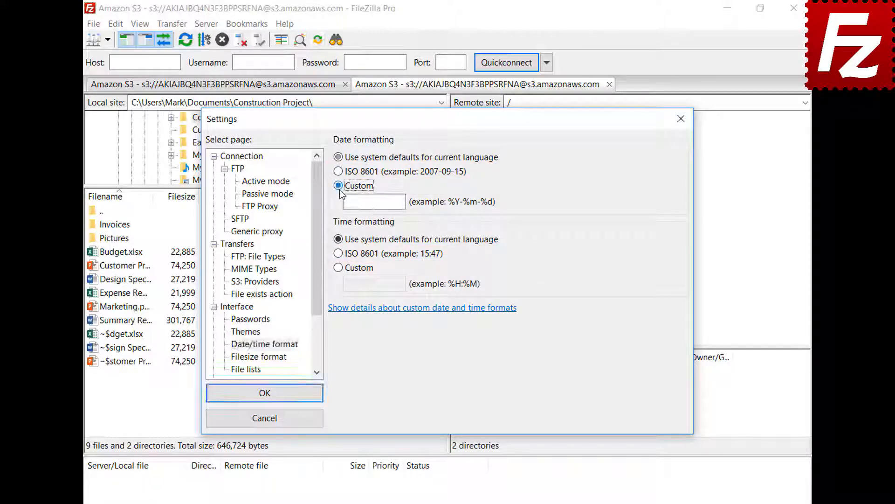
left_click(347, 200)
type("%B %d %Y")
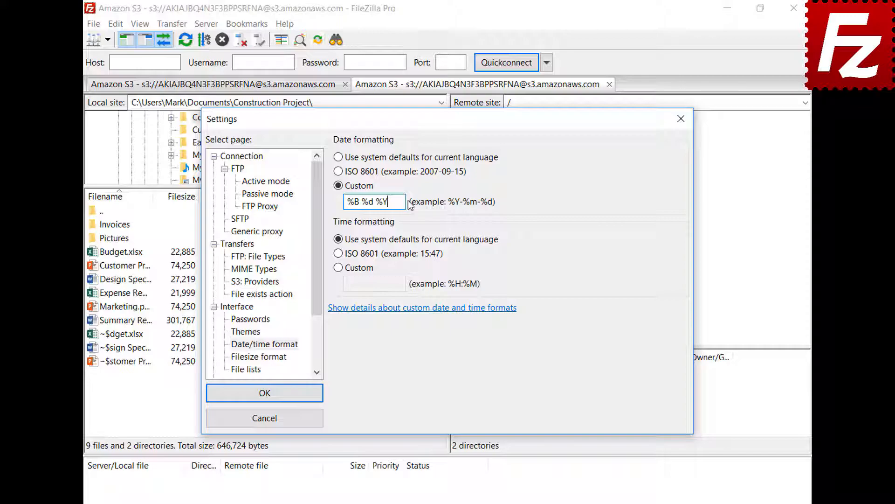
Set a custom time format of %H:%M:%S and save the settings.
left_click(338, 267)
left_click(407, 283)
type("%H:%M:%S")
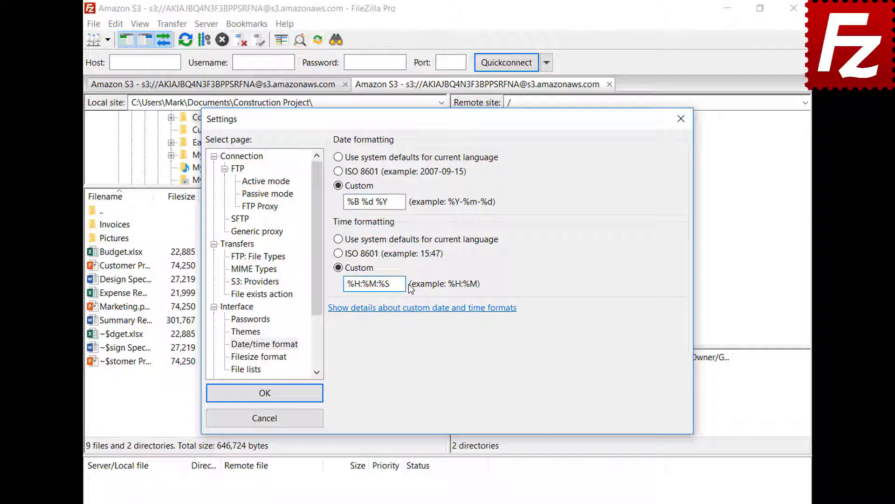
left_click(264, 392)
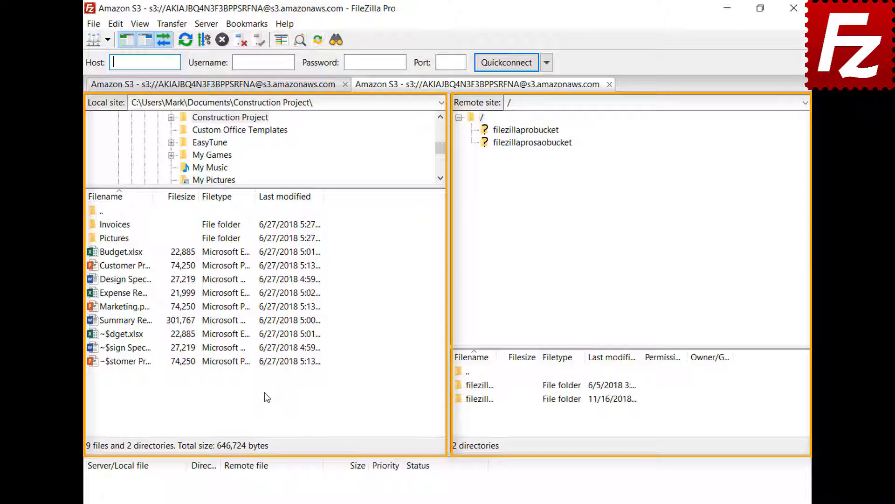
Open the Filesize format settings, and turn the thousands separator off and back on to compare the examples.
left_click(115, 23)
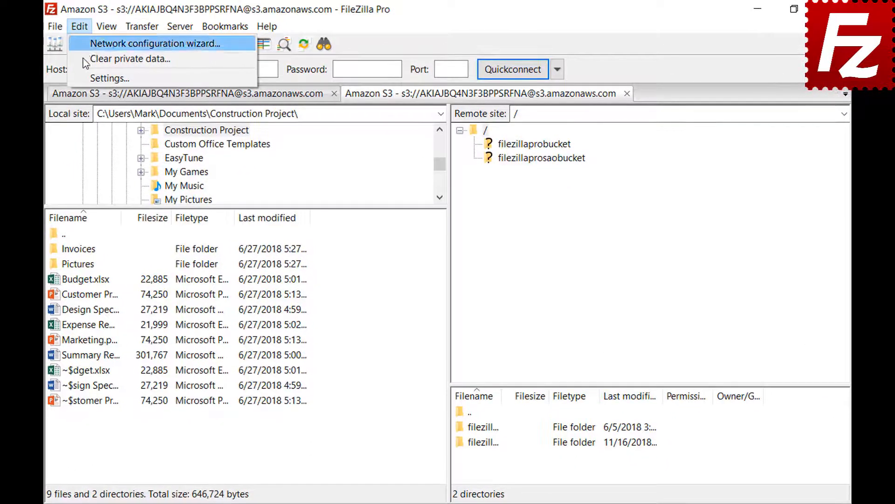
left_click(107, 78)
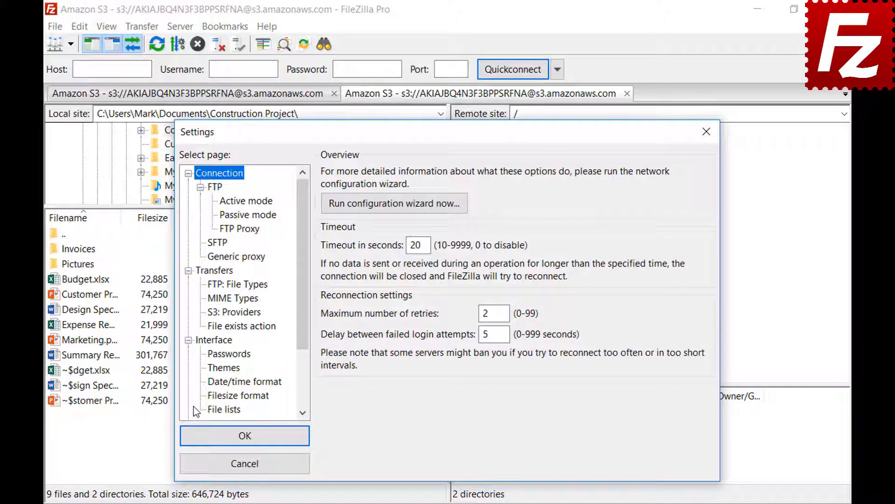
left_click(210, 397)
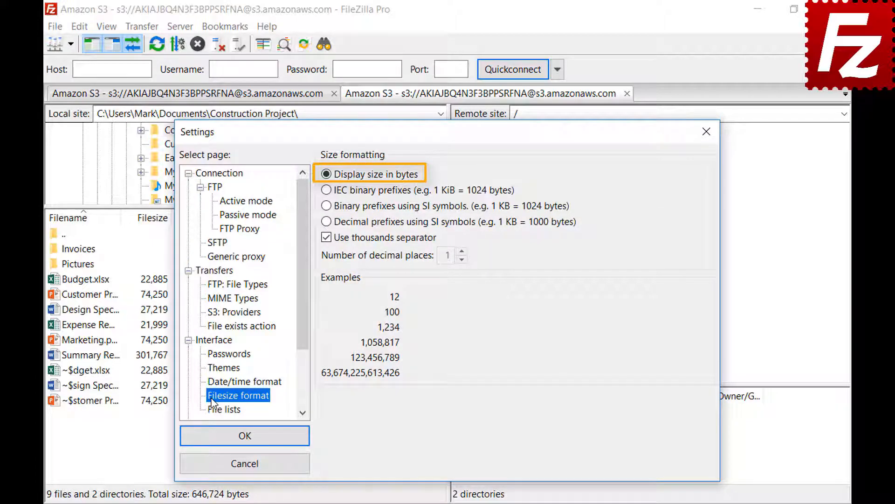
left_click(326, 239)
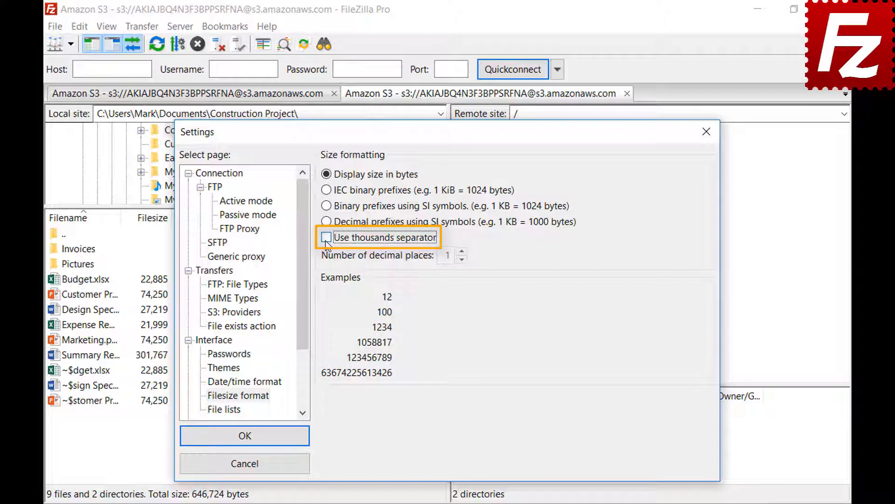
left_click(327, 239)
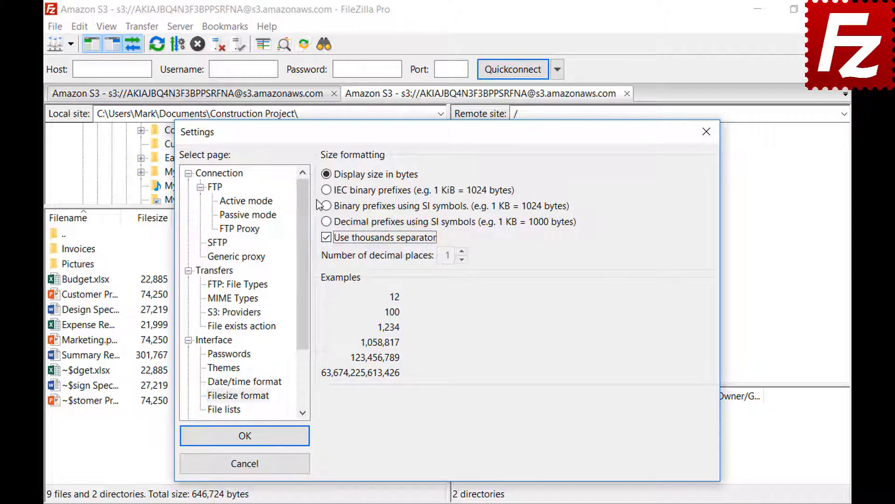
Try the IEC binary and binary SI size formats, and set size formatting to Decimal prefixes using SI symbols.
left_click(326, 191)
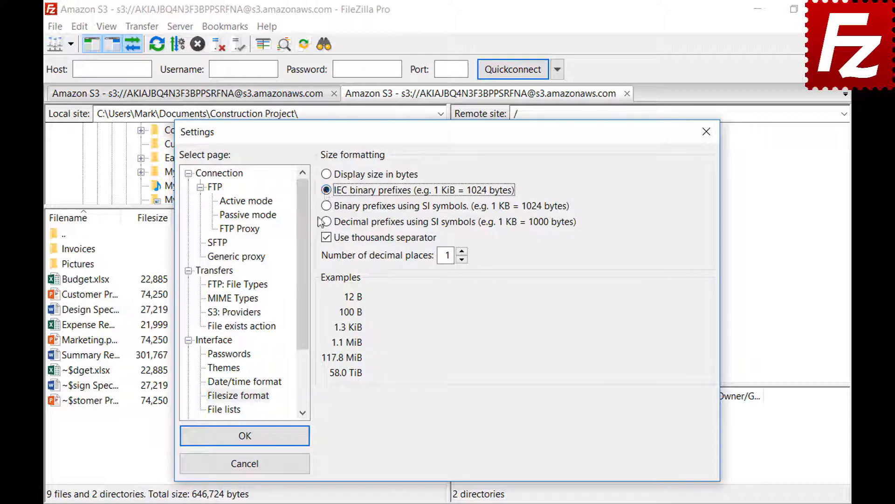
left_click(327, 206)
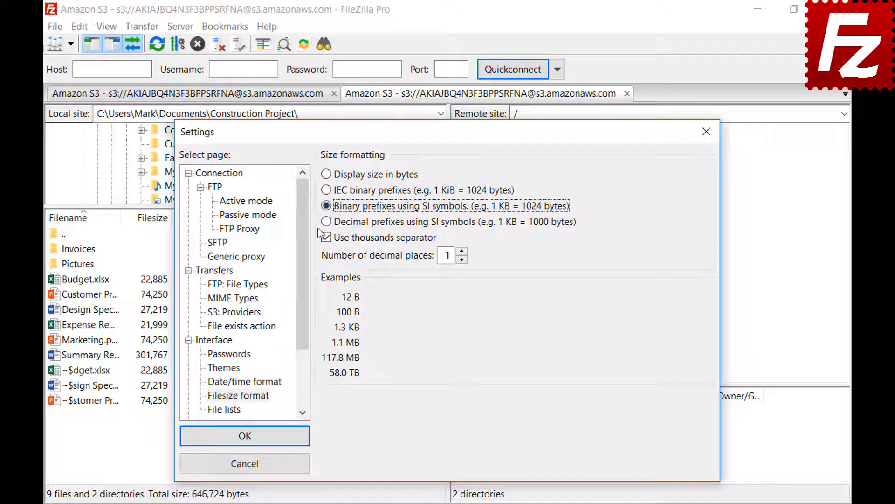
left_click(327, 222)
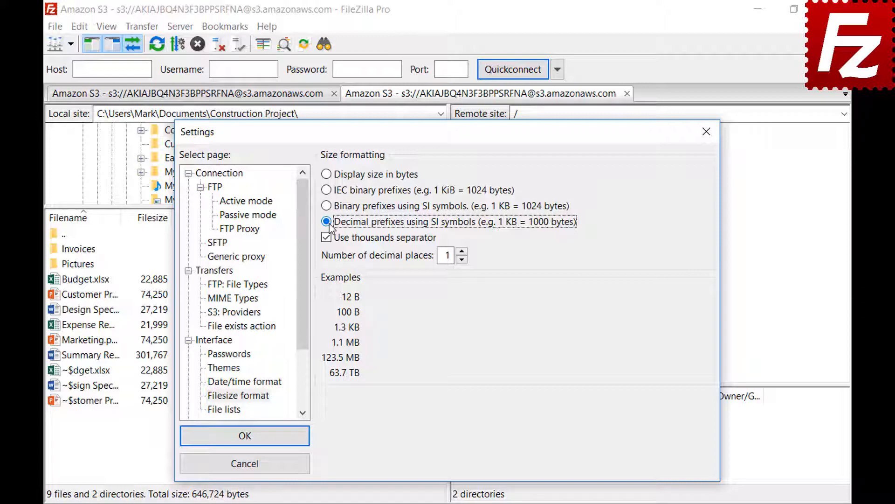
Increase the number of decimal places used for file sizes.
left_click(462, 252)
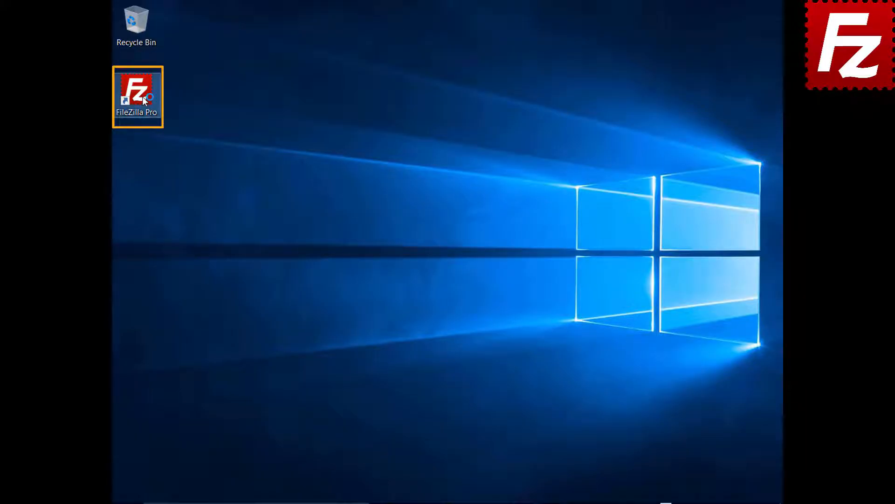
Launch FileZilla Pro and export the Site Manager entries, settings, queue and filters to the XML file FileZilla in Documents.
double_click(136, 93)
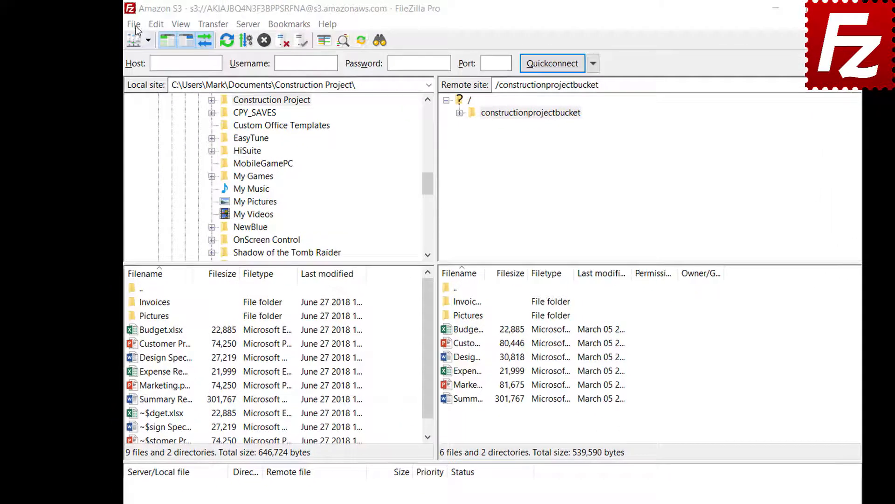
left_click(123, 23)
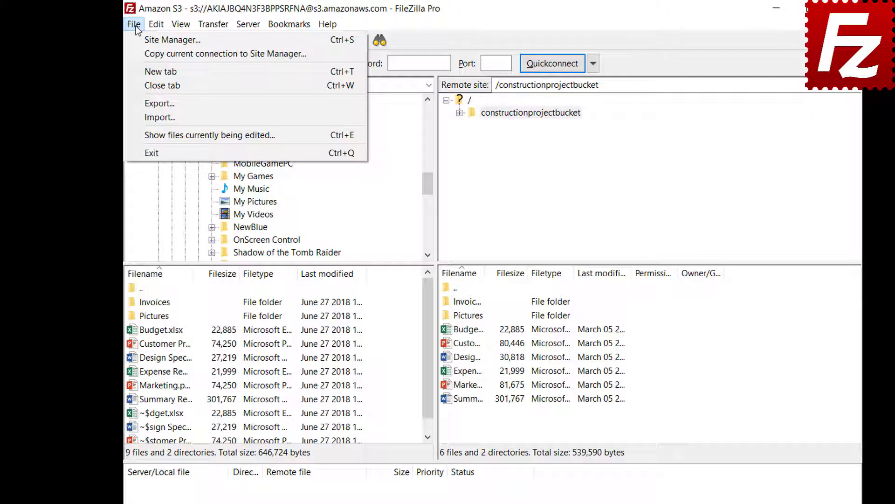
left_click(141, 103)
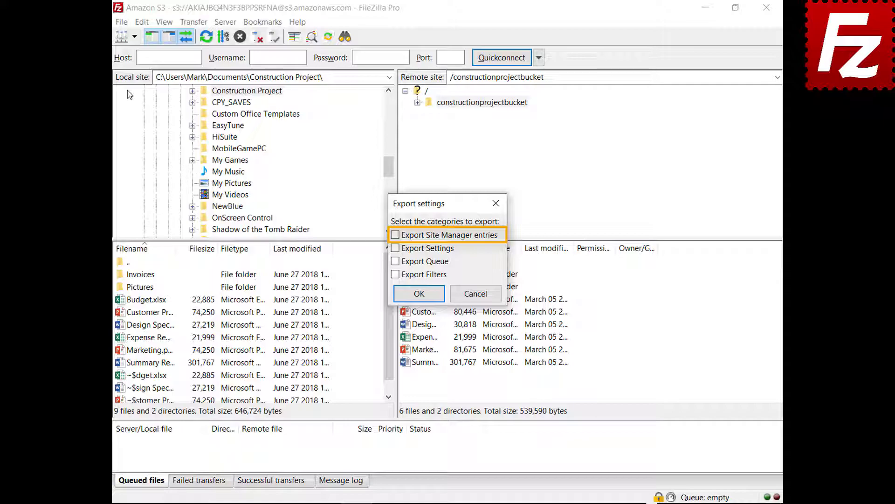
left_click(395, 235)
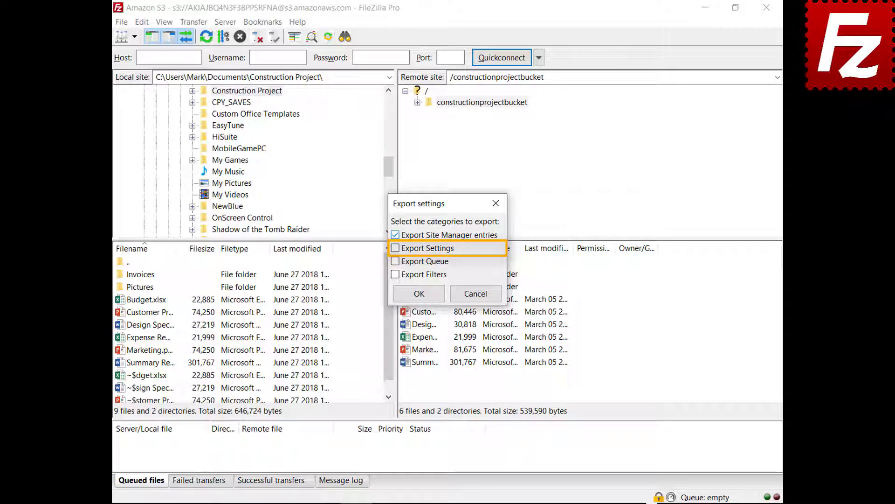
left_click(396, 248)
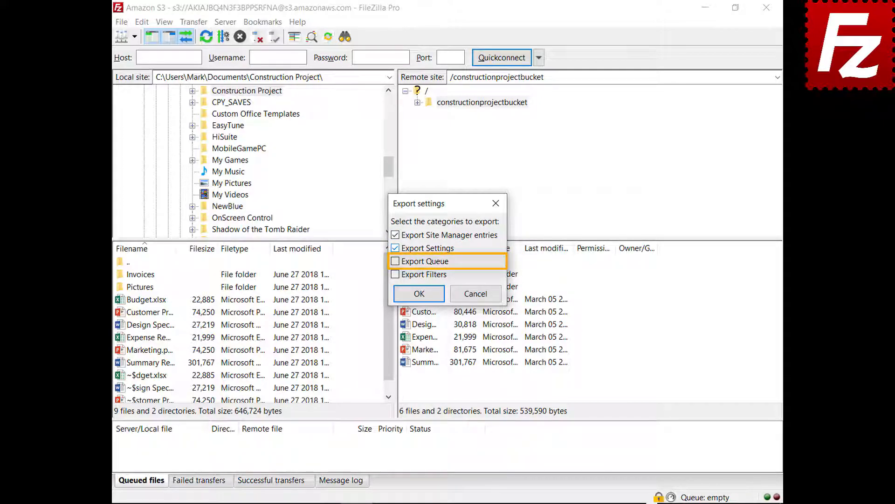
left_click(396, 262)
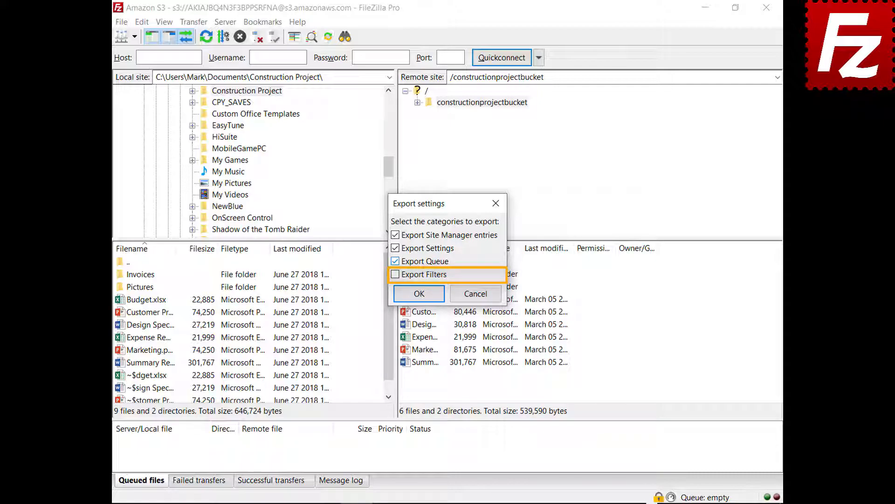
left_click(396, 274)
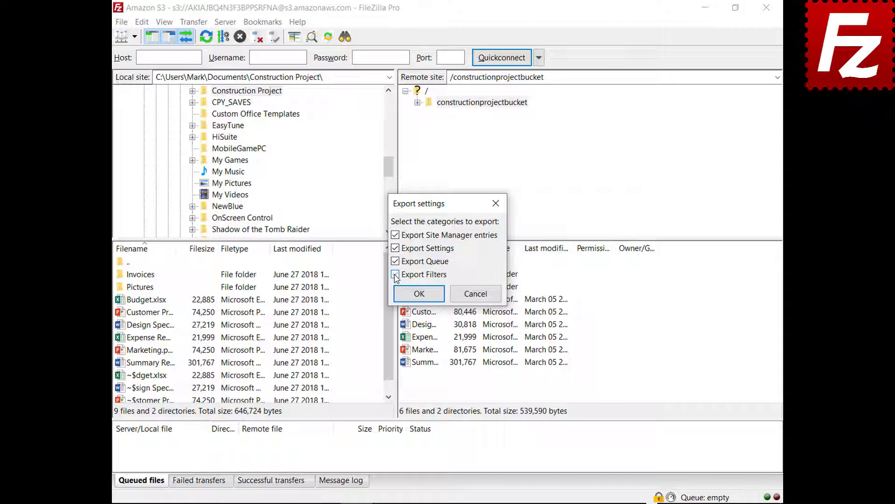
left_click(420, 294)
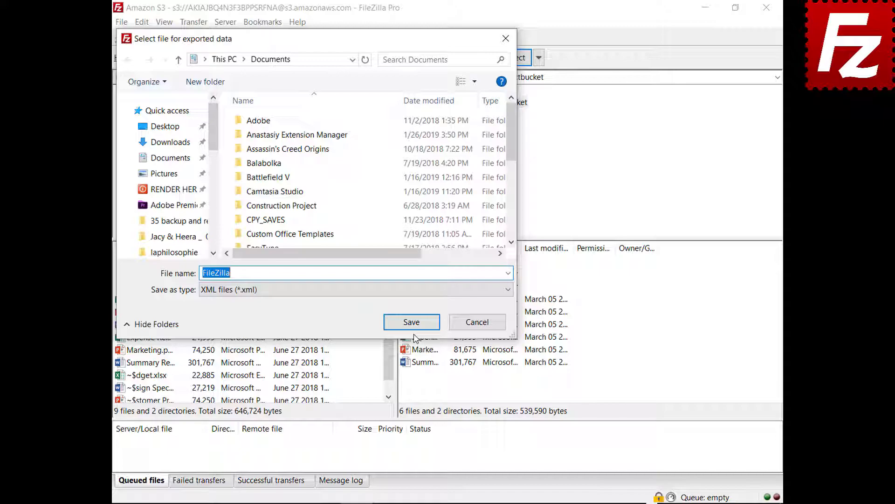
left_click(411, 322)
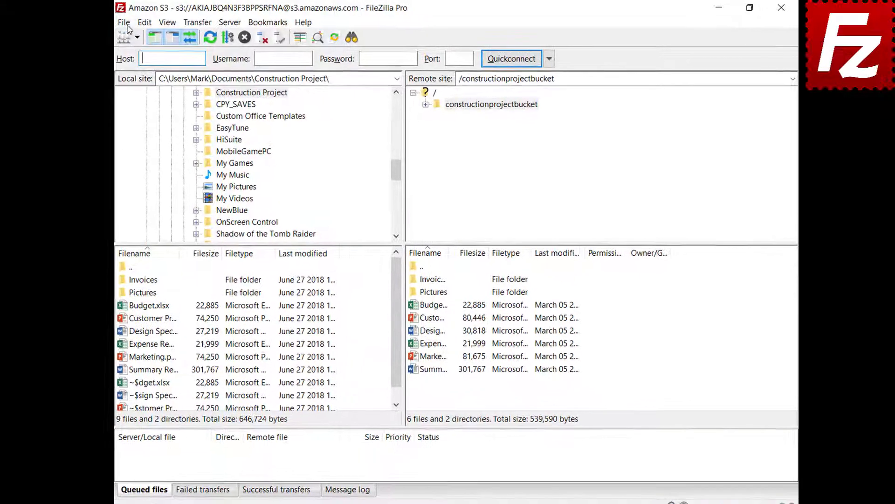
Start importing previously exported data.
left_click(123, 22)
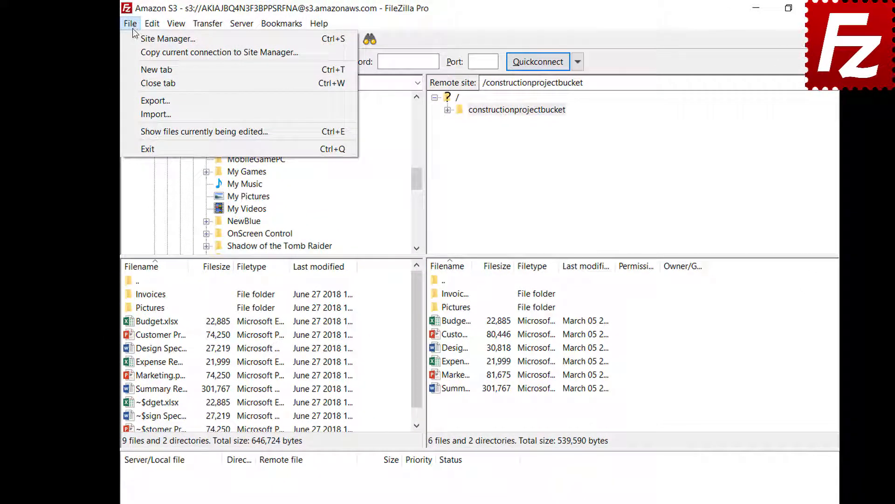
left_click(131, 115)
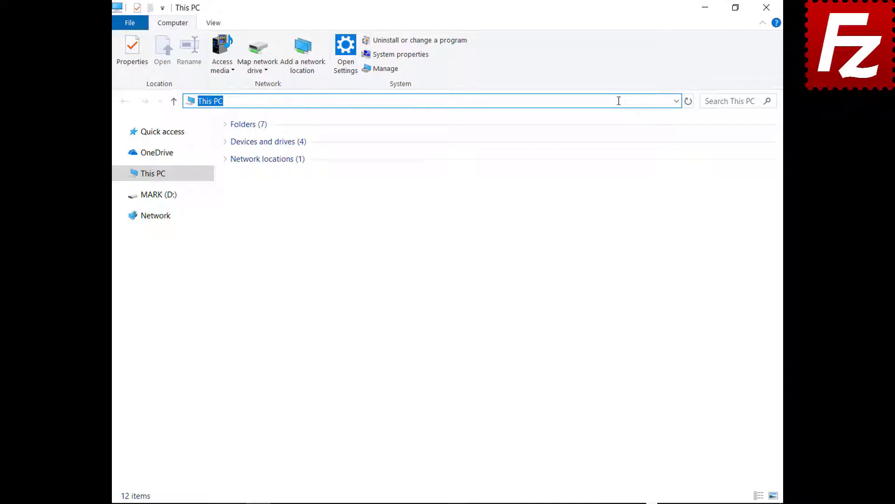
In File Explorer, go to the %APPDATA%\FileZilla folder and look over its configuration files.
type("%APPDATA")
type("%\\FileZilla")
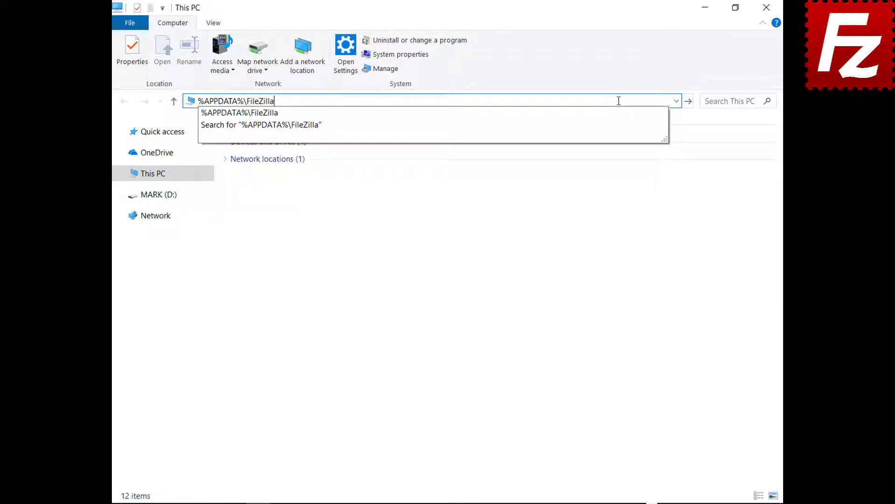
key("Return")
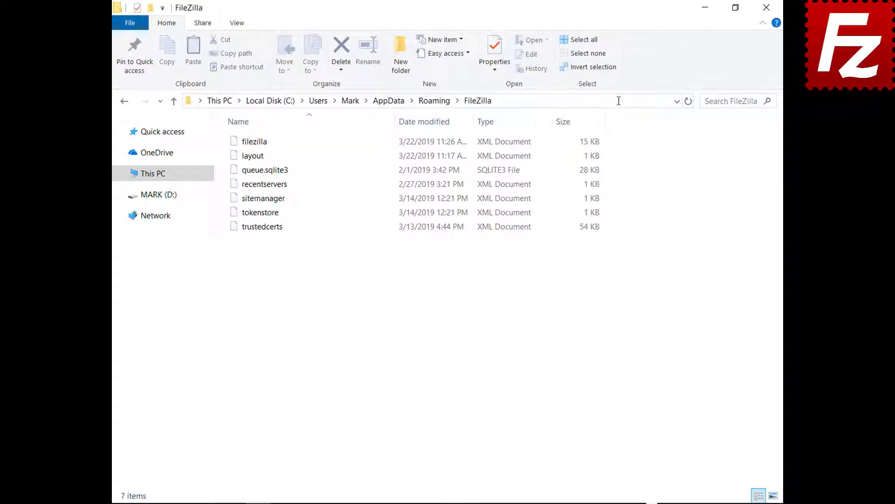
left_click_drag(262, 241, 264, 132)
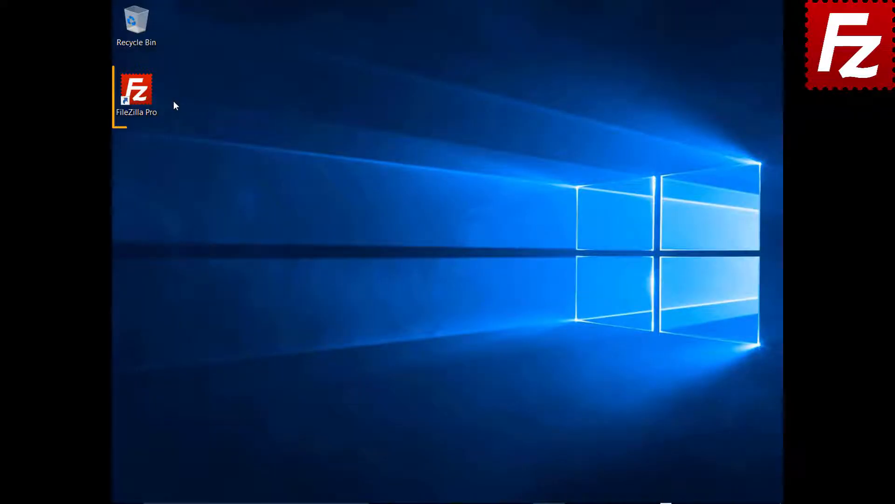
Launch FileZilla Pro, connect to the saved Amazon S3 site in a new tab, and display the message log.
double_click(142, 97)
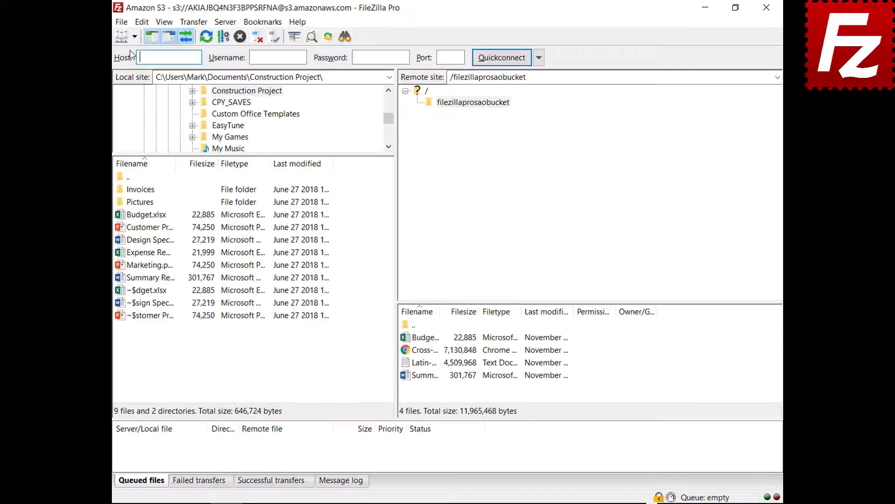
left_click(134, 37)
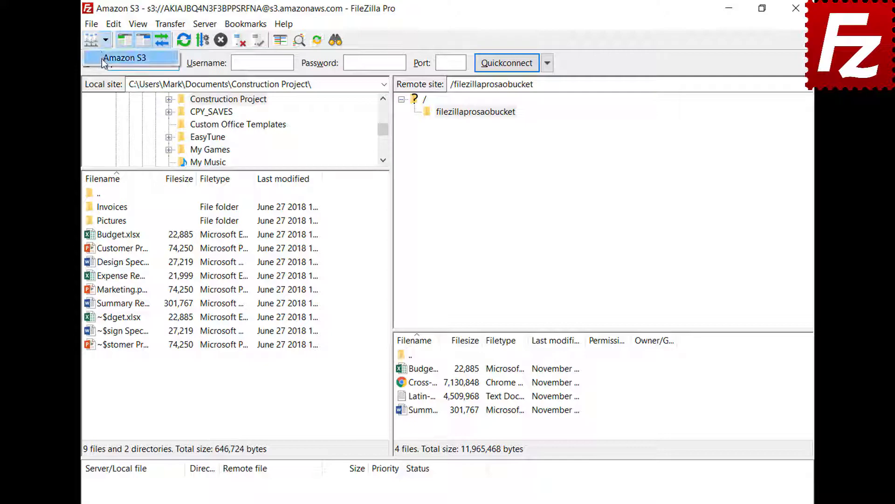
left_click(102, 58)
left_click(337, 503)
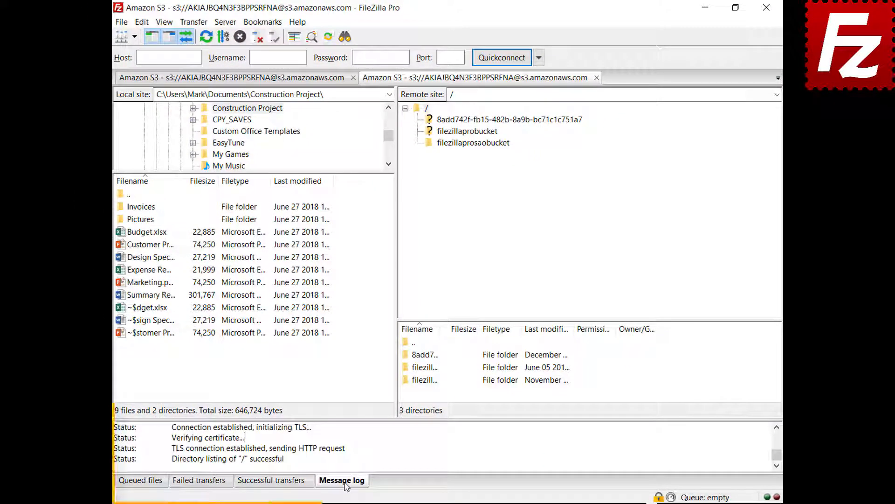
Turn on the detailed log and open the filezillaprosaobucket folder on the remote site.
right_click(384, 443)
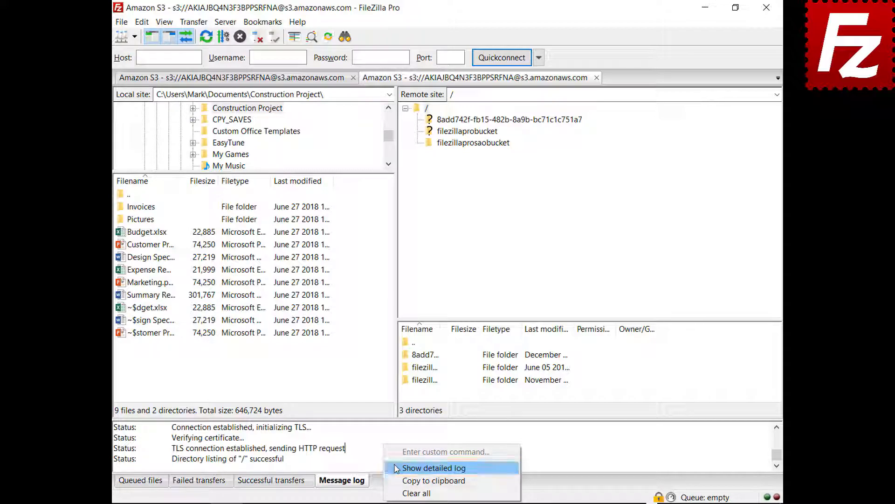
left_click(395, 468)
left_click(472, 143)
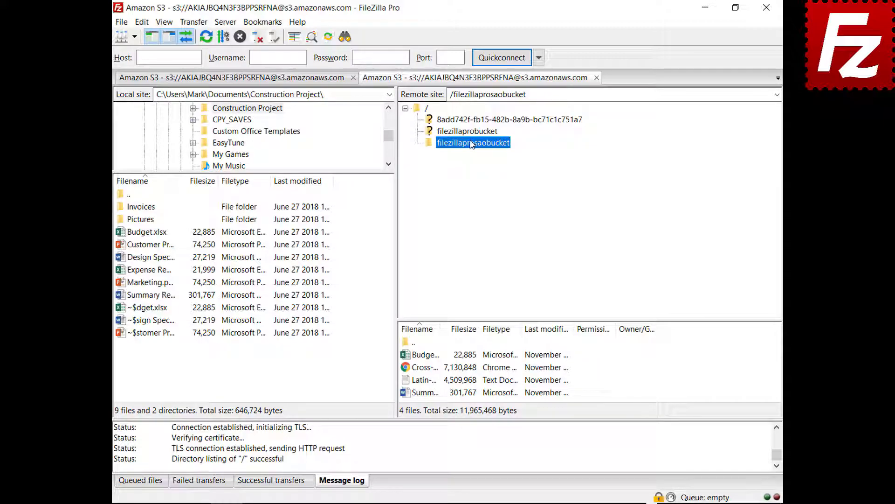
Copy the message log to the clipboard.
right_click(434, 449)
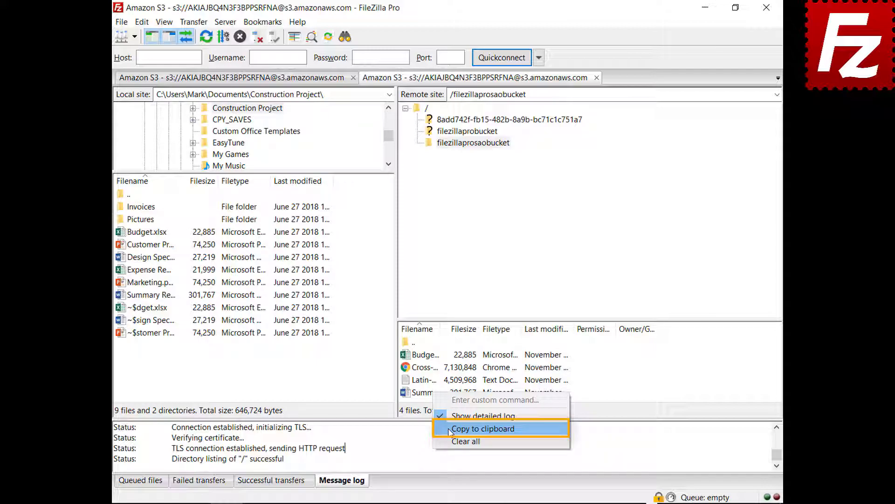
left_click(483, 429)
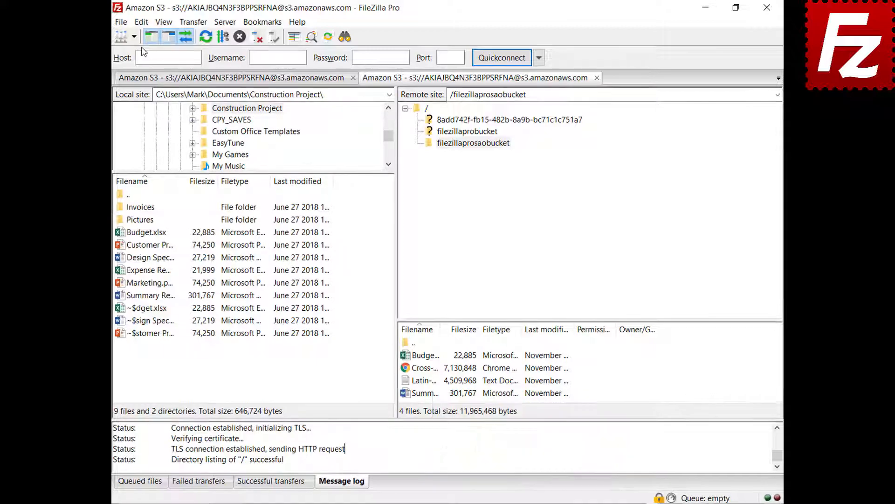
In the Logging settings, turn on timestamps in the message log.
left_click(142, 22)
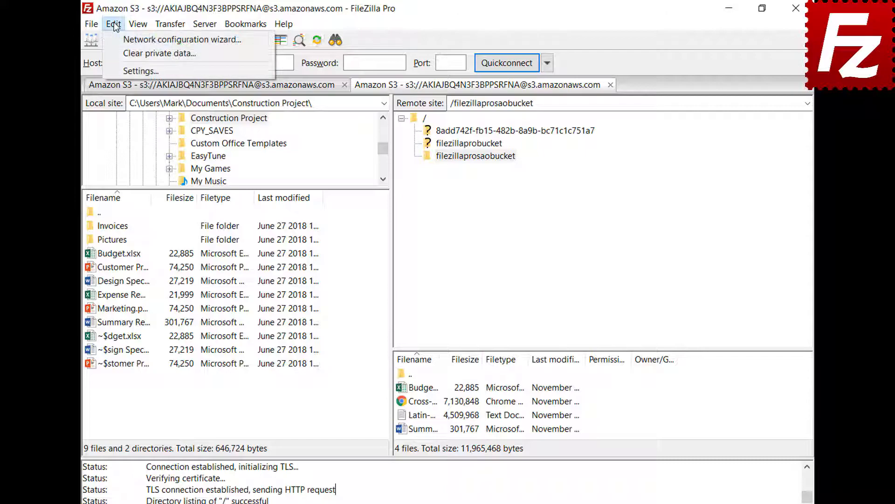
left_click(119, 70)
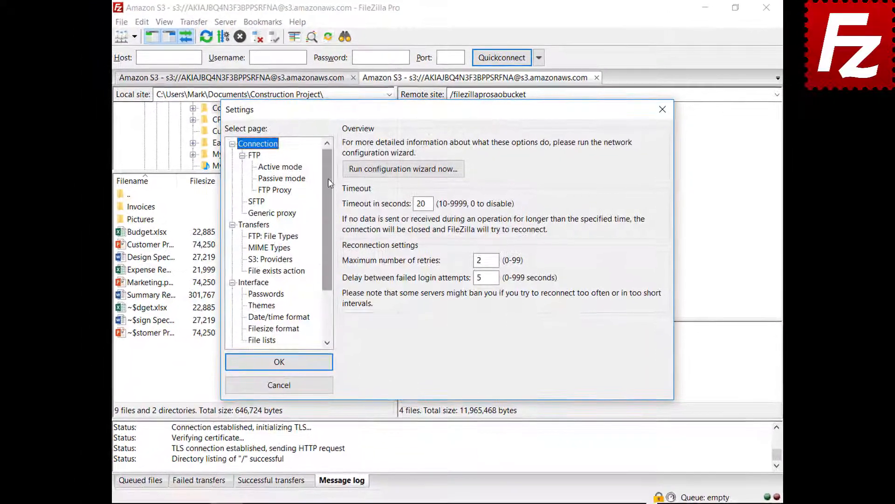
left_click_drag(329, 182, 325, 235)
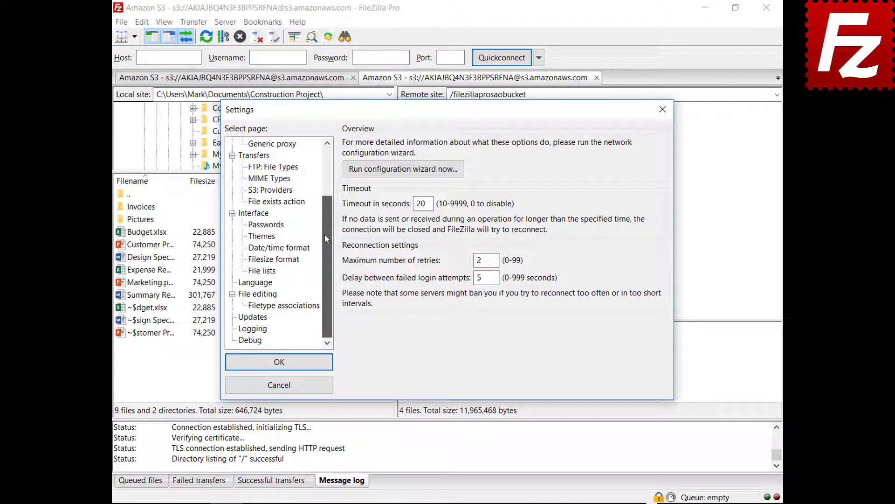
left_click(254, 329)
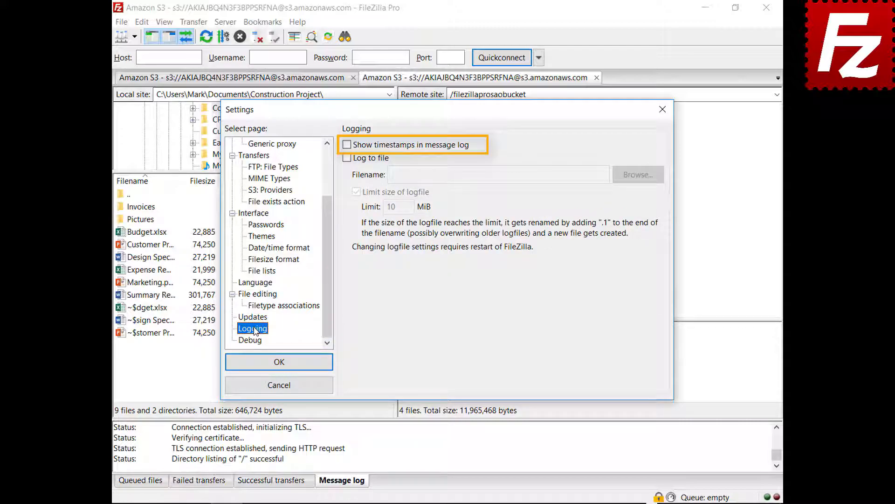
left_click(347, 145)
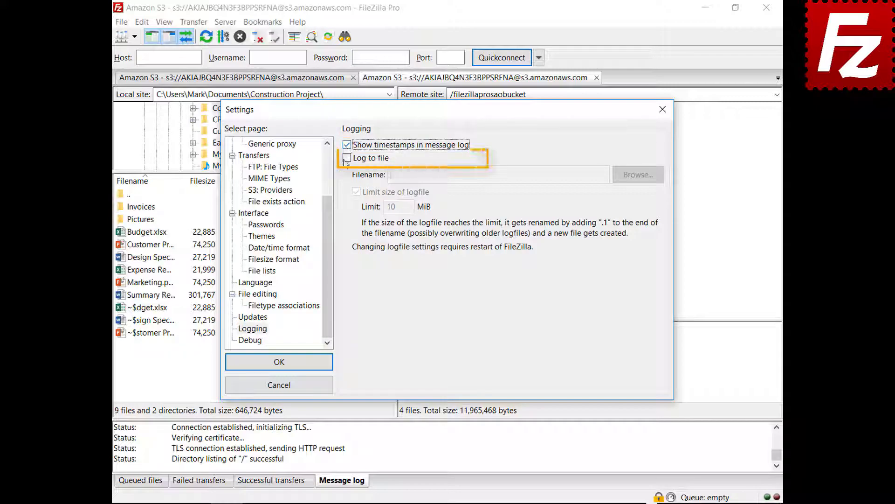
Enable logging to the file filezilla.log in the Documents folder, and open the Debug settings.
left_click(347, 158)
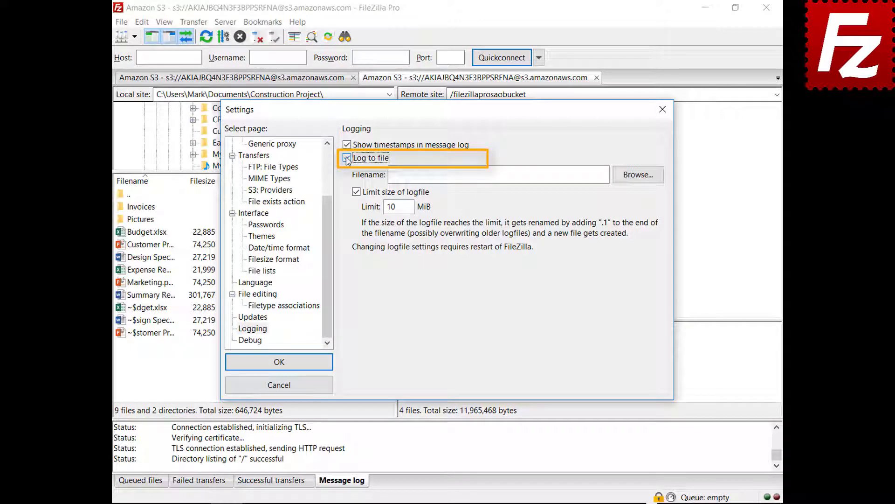
left_click(637, 176)
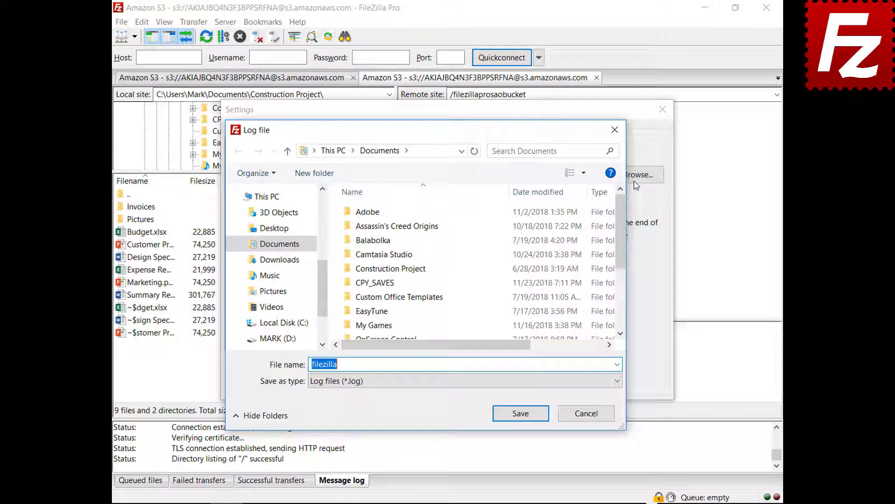
left_click(521, 413)
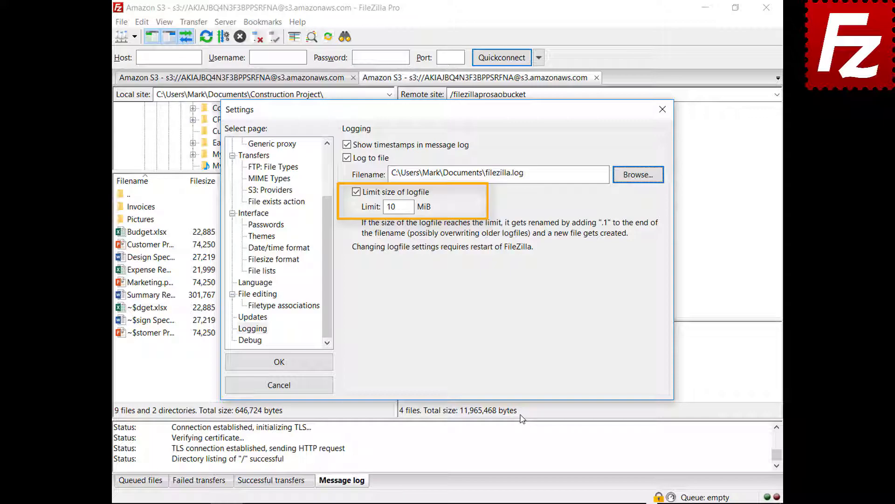
left_click(252, 340)
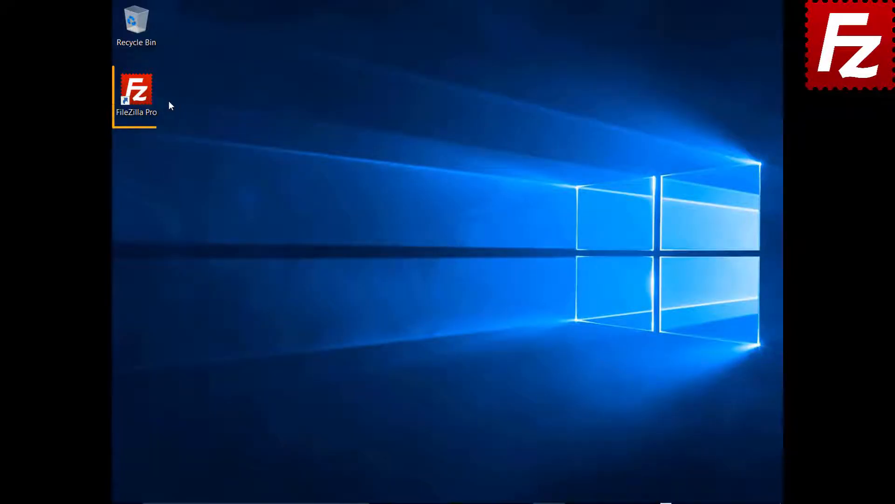
Launch FileZilla Pro and create a new site named Amazon EC2 under My Sites in the Site Manager.
double_click(142, 96)
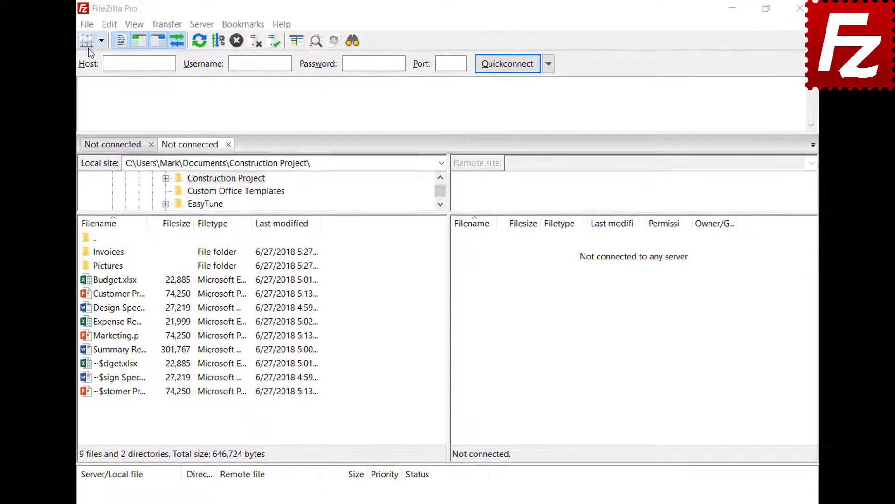
left_click(121, 22)
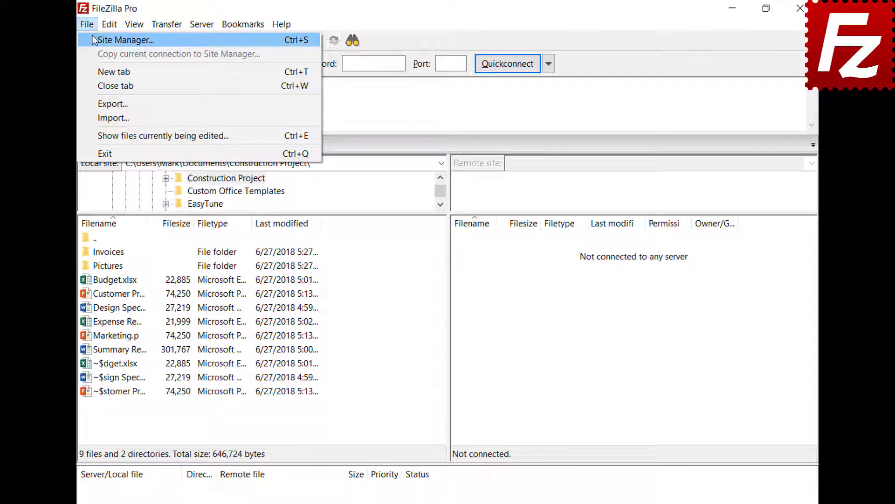
left_click(94, 39)
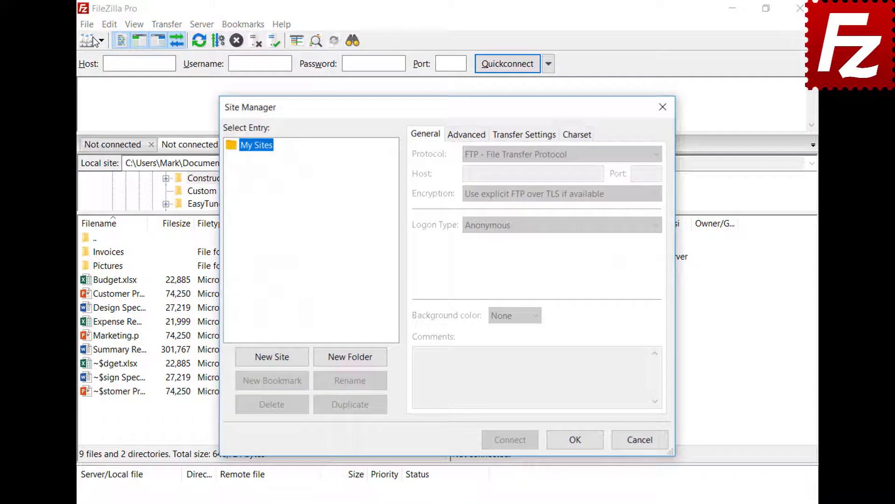
left_click(274, 359)
type("Am")
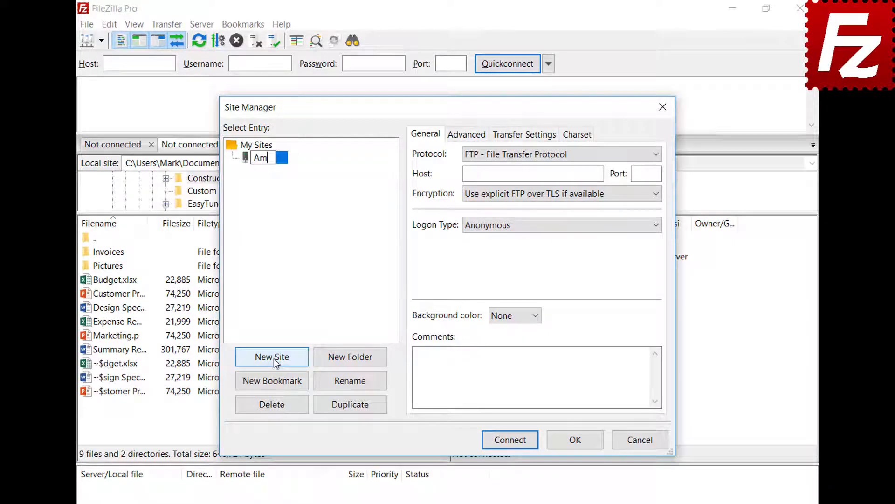
type("azon EC2")
key("Return")
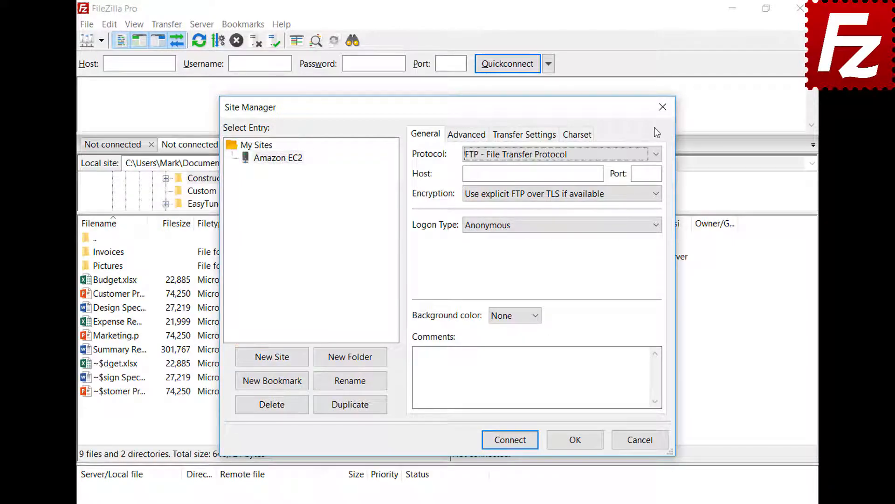
Set the Amazon EC2 site's protocol to SFTP - SSH File Transfer Protocol and its host to ec2-34-224-84-73.compute-1.amazonaws.com.
left_click(656, 156)
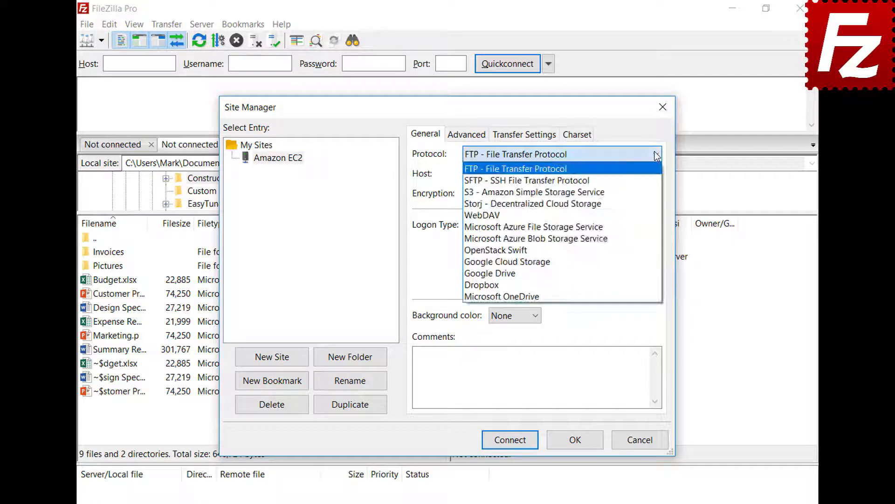
left_click(656, 181)
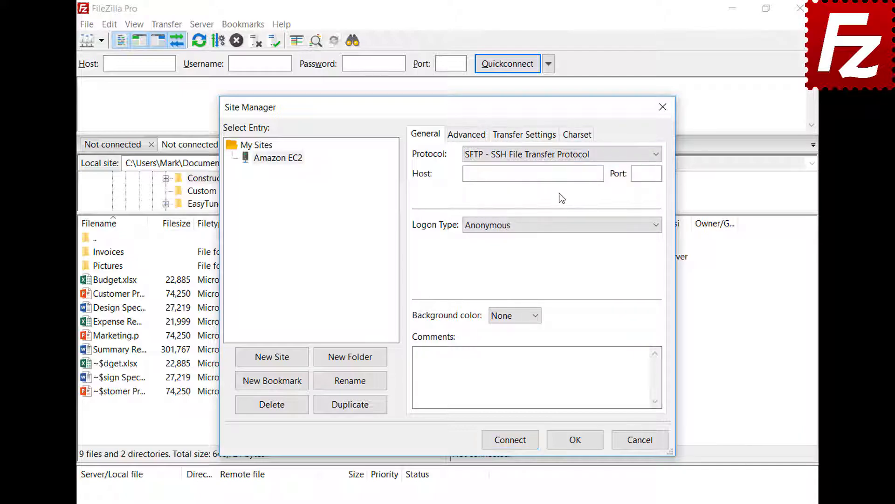
left_click(561, 174)
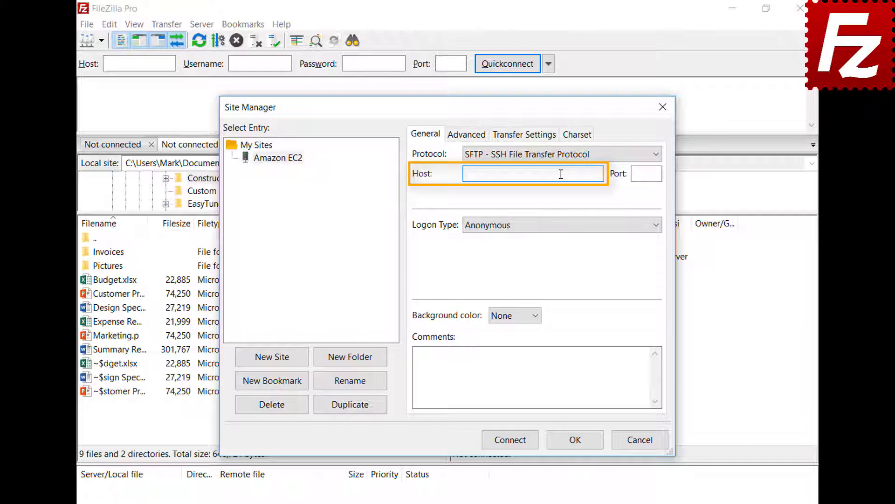
key("ctrl+v")
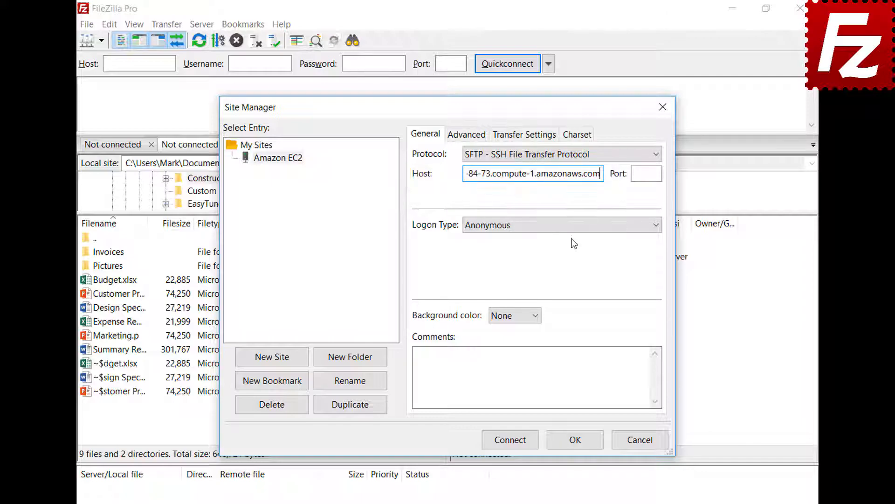
Set the site's logon type to Key file with user ubuntu, and choose the AWS key file from the Documents folder.
left_click(570, 227)
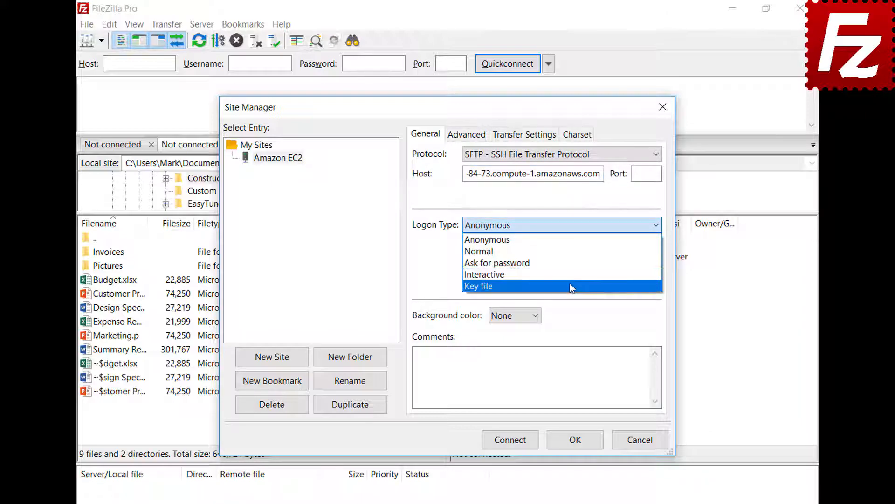
left_click(573, 286)
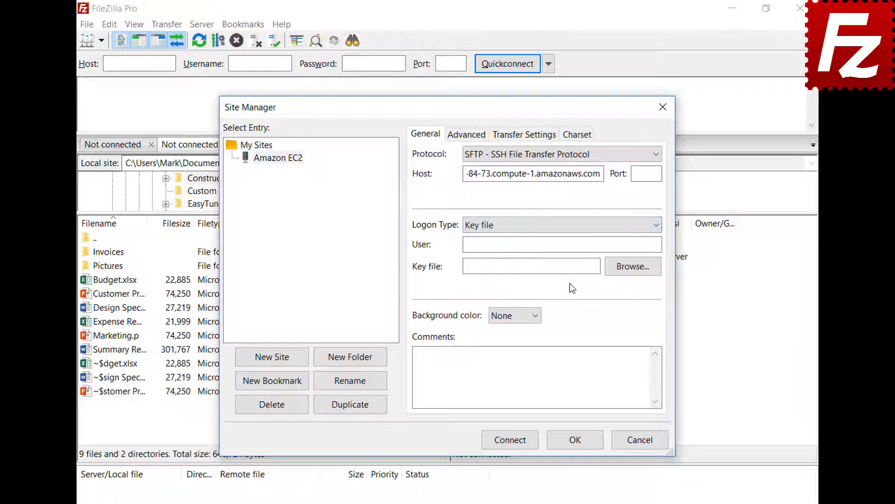
left_click(576, 245)
type("ubuntu")
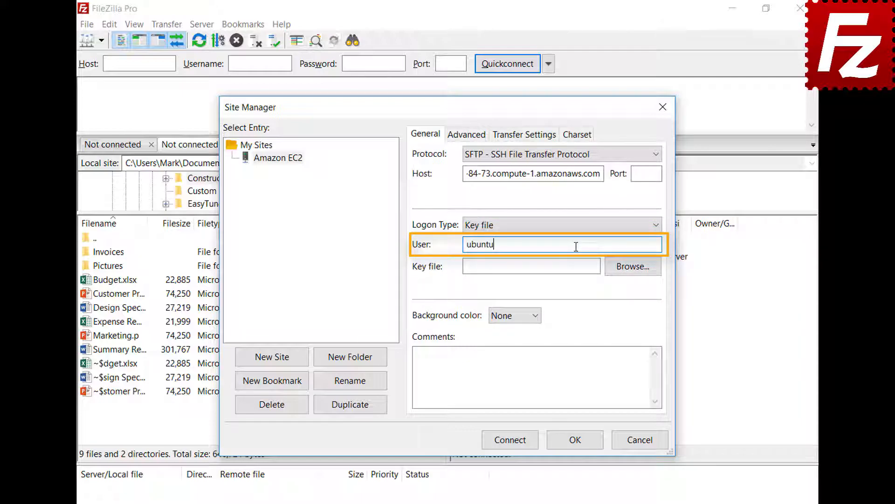
left_click(634, 265)
double_click(415, 382)
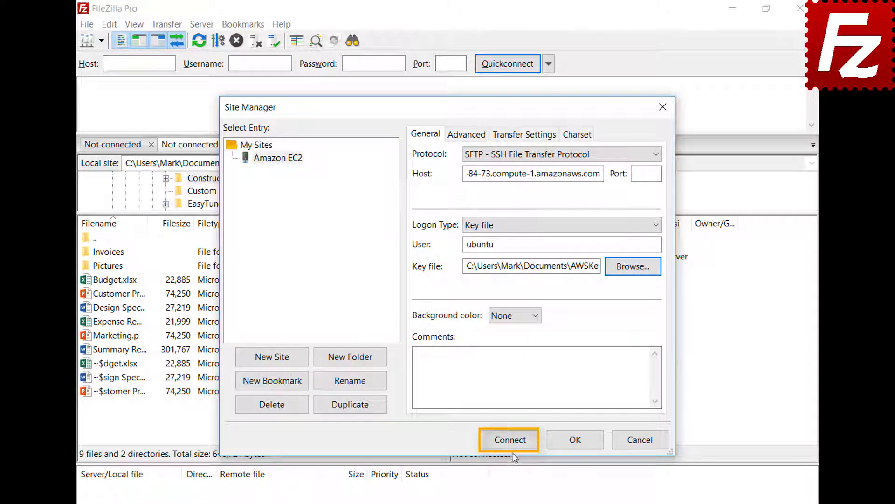
Connect to the Amazon EC2 site and accept its unknown host key, always trusting this host.
left_click(513, 445)
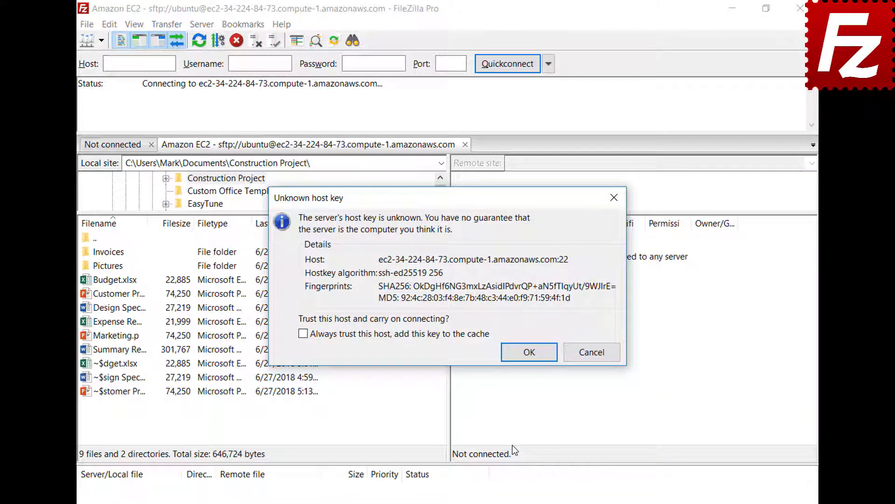
left_click(304, 334)
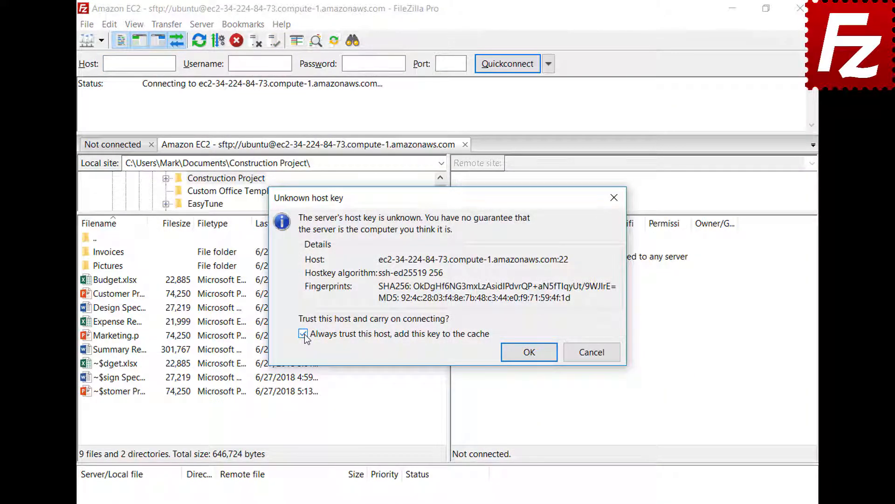
left_click(529, 351)
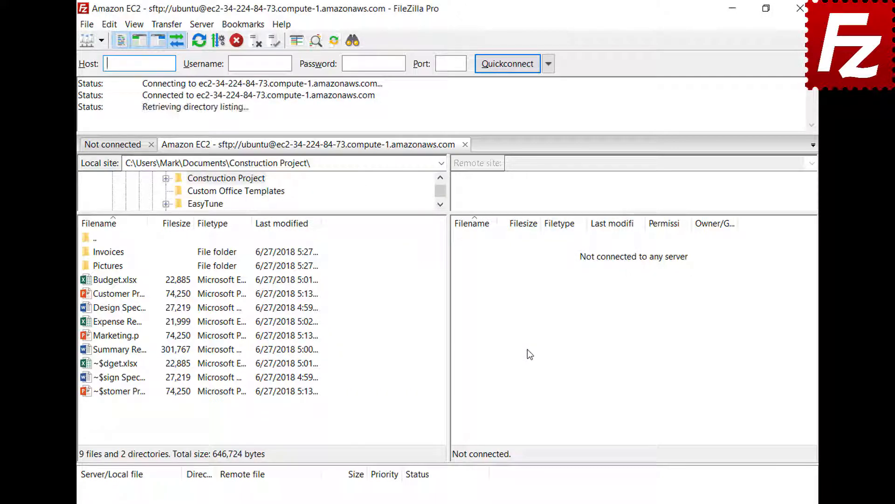